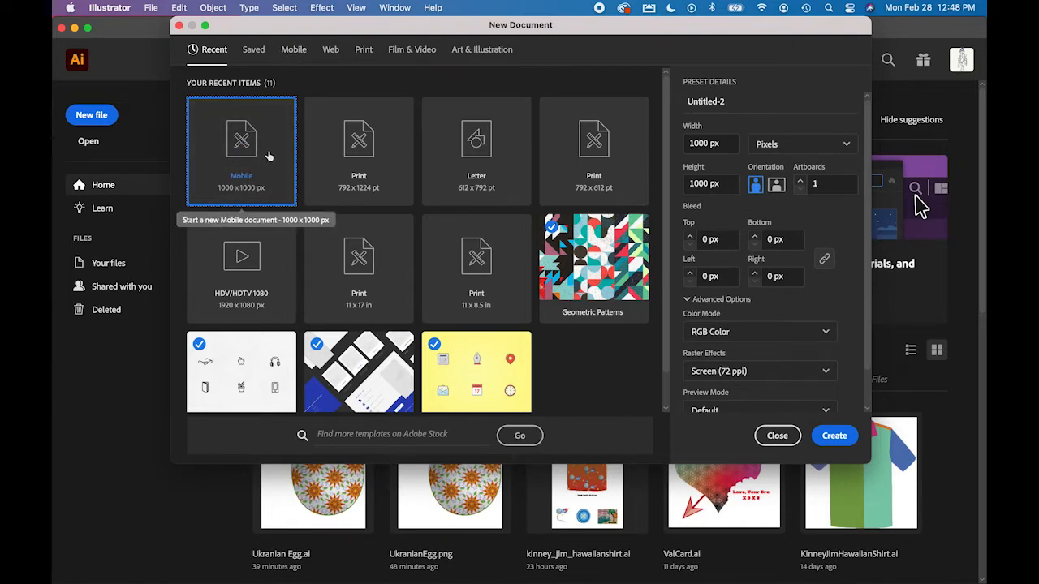
# Create a new document from the Mobile presets, 1000 px wide and 1000 px high.
pyautogui.click(295, 52)
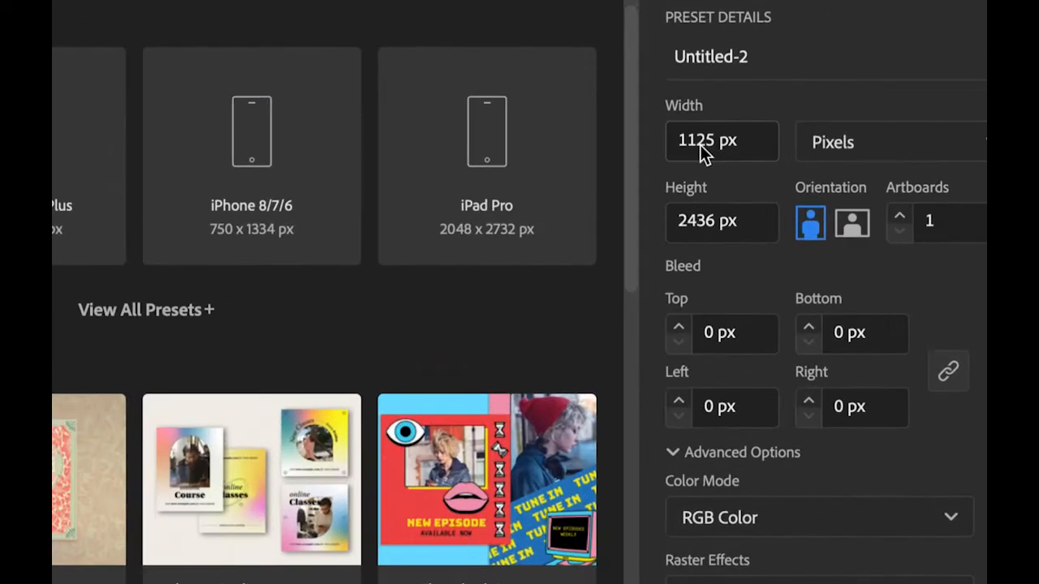
pyautogui.click(692, 142)
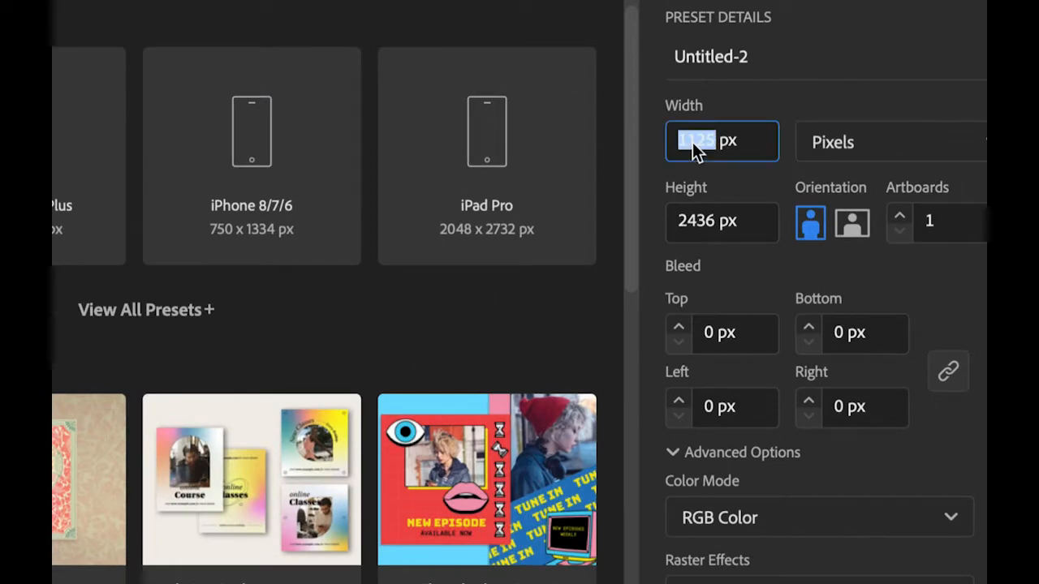
pyautogui.write('1000')
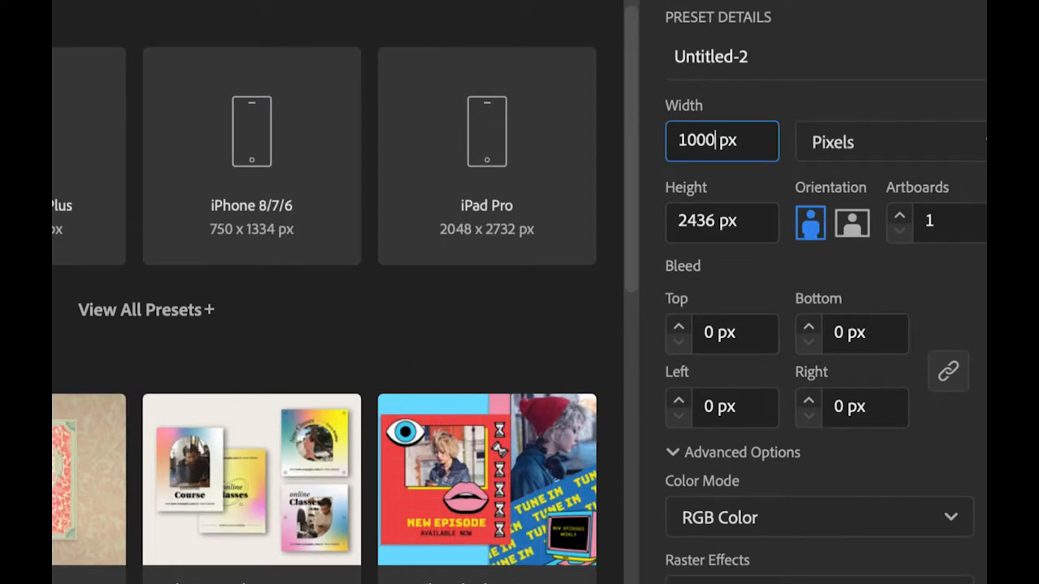
pyautogui.click(686, 217)
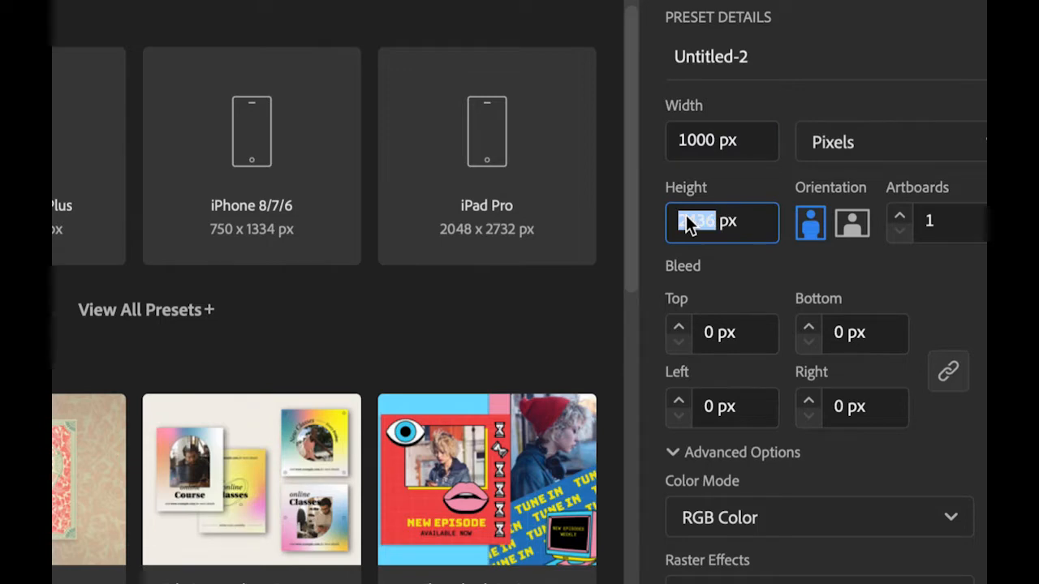
pyautogui.write('1000')
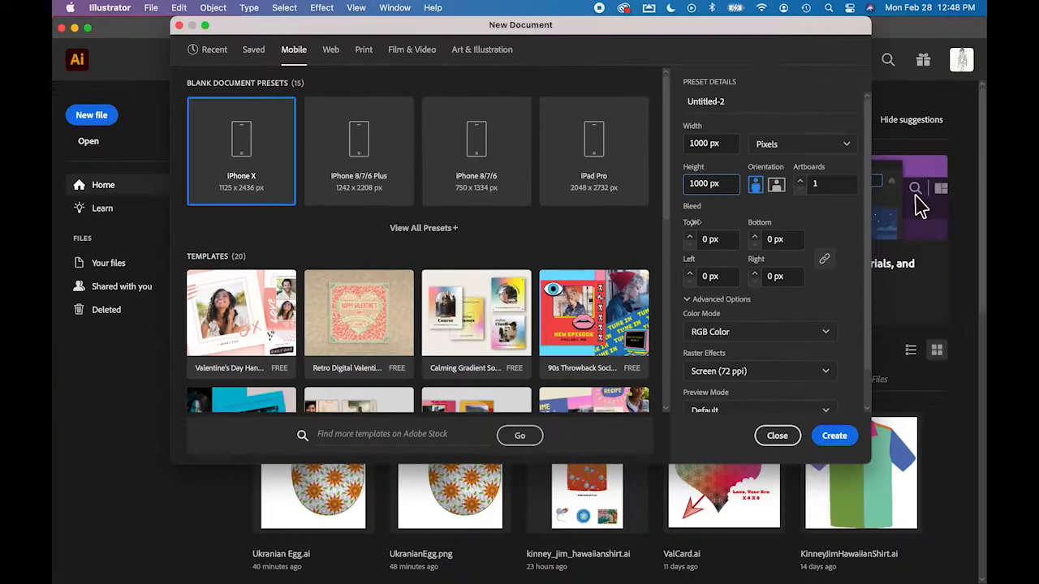
pyautogui.click(829, 437)
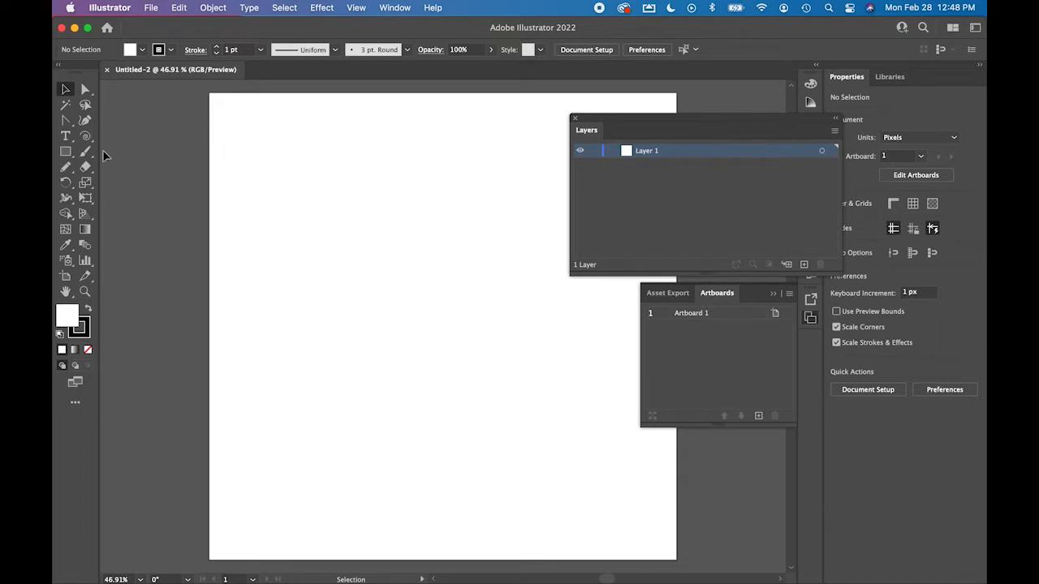
# Activate the Pencil tool and reset the Essentials Classic workspace.
pyautogui.click(66, 168)
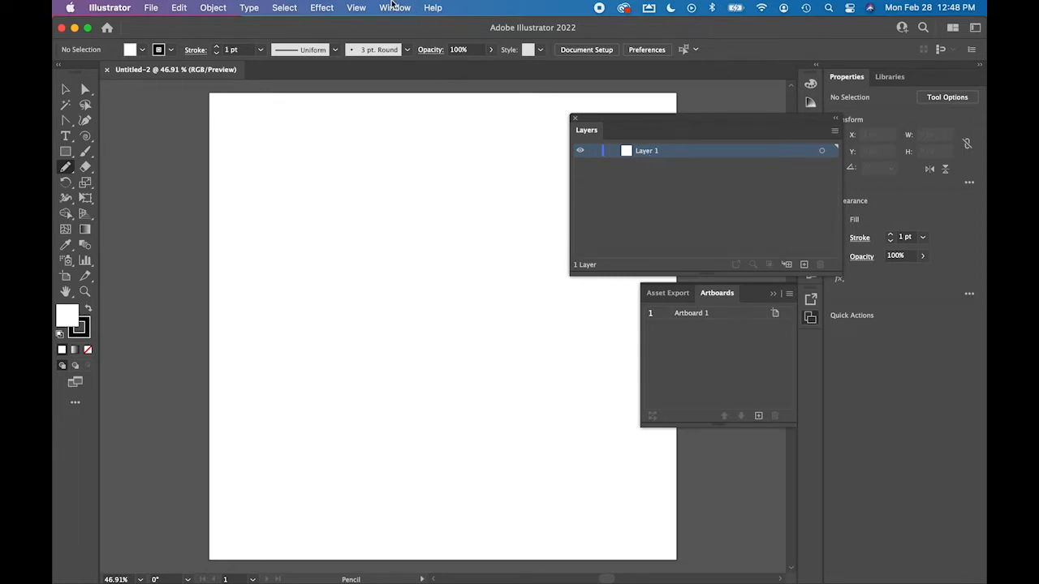
pyautogui.click(394, 7)
pyautogui.moveTo(455, 77)
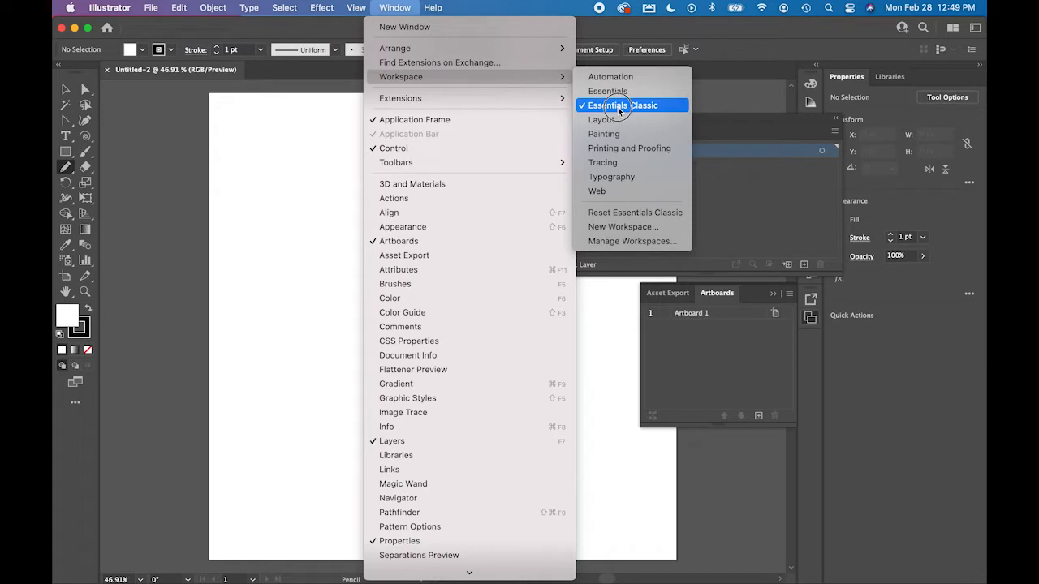
pyautogui.click(619, 216)
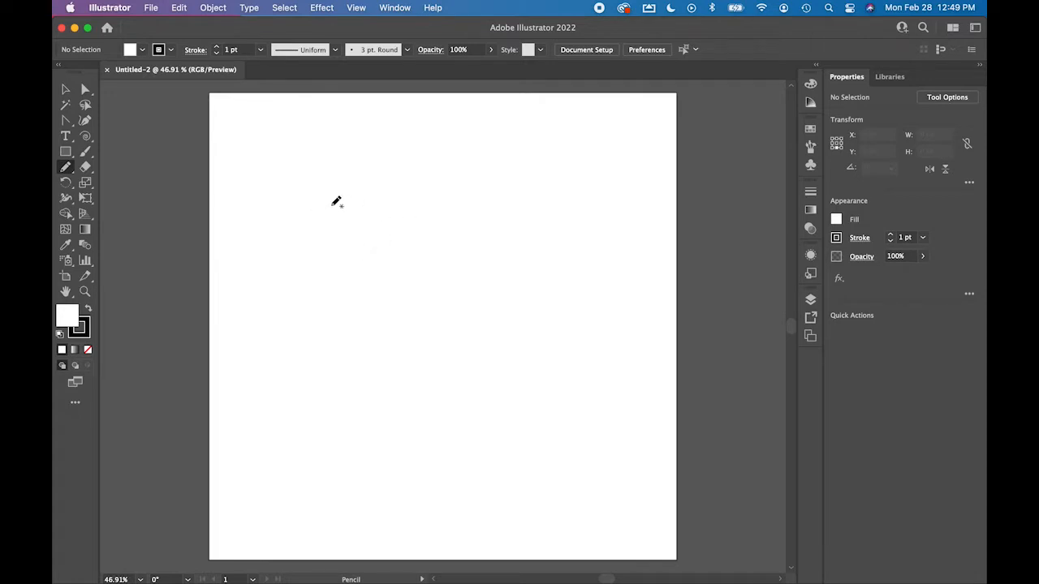
# Draw a closed freehand dove outline about 592 px wide and 427 px high in the artboard's upper half.
pyautogui.moveTo(326, 203)
pyautogui.mouseDown()
pyautogui.moveTo(365, 191)
pyautogui.moveTo(403, 238)
pyautogui.moveTo(448, 204)
pyautogui.moveTo(479, 158)
pyautogui.moveTo(533, 146)
pyautogui.moveTo(519, 164)
pyautogui.moveTo(542, 167)
pyautogui.moveTo(520, 191)
pyautogui.moveTo(540, 190)
pyautogui.moveTo(522, 207)
pyautogui.moveTo(535, 226)
pyautogui.moveTo(507, 250)
pyautogui.moveTo(541, 257)
pyautogui.moveTo(604, 240)
pyautogui.moveTo(583, 258)
pyautogui.moveTo(599, 271)
pyautogui.moveTo(579, 283)
pyautogui.moveTo(601, 297)
pyautogui.moveTo(580, 316)
pyautogui.moveTo(484, 312)
pyautogui.moveTo(417, 342)
pyautogui.moveTo(390, 339)
pyautogui.moveTo(359, 310)
pyautogui.moveTo(343, 223)
pyautogui.moveTo(323, 201)
pyautogui.mouseUp()
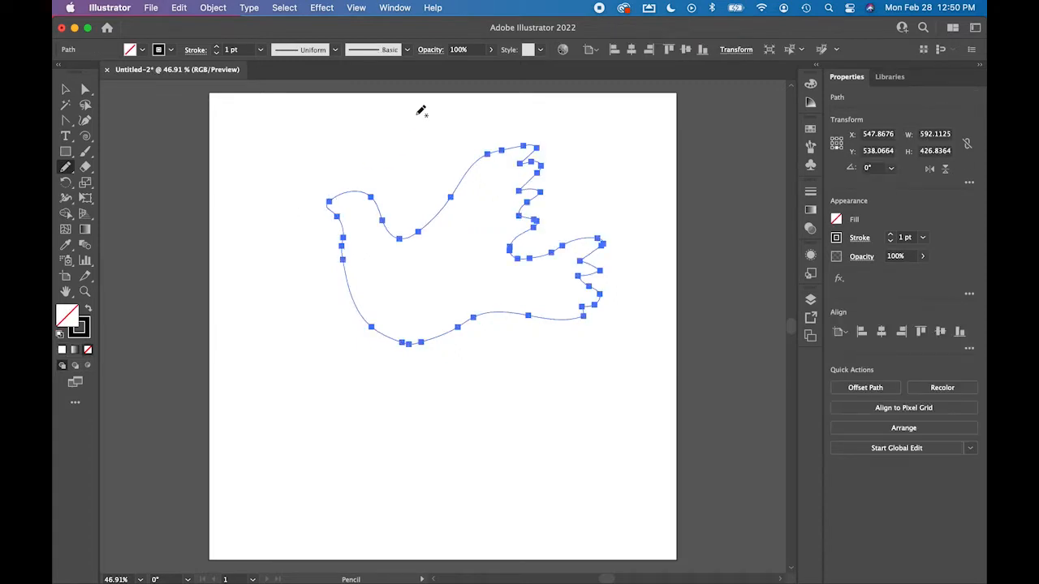
# Set the Pencil tool's fidelity to one notch from the Accurate end and accept the options.
pyautogui.doubleClick(65, 169)
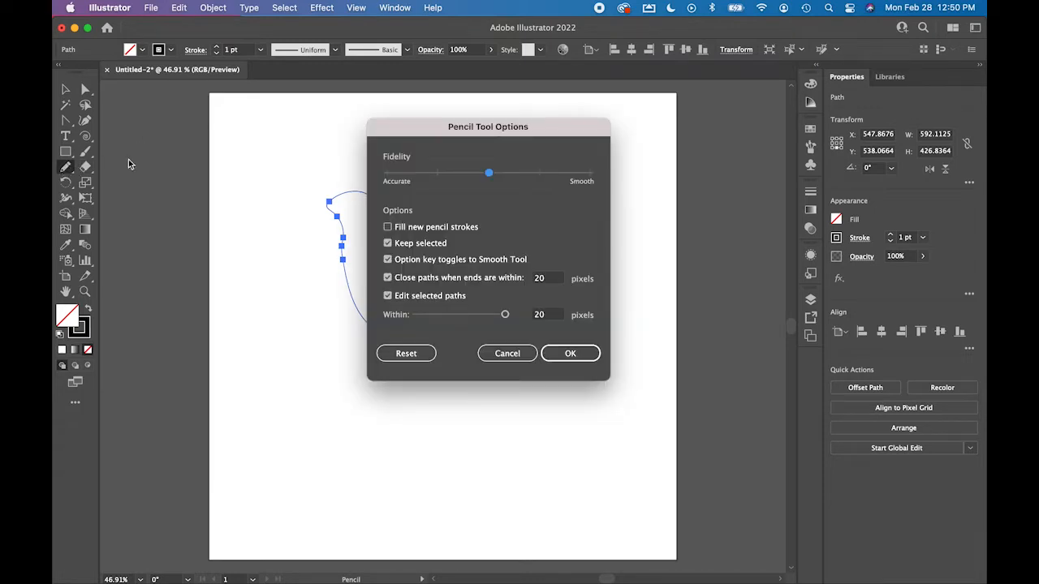
pyautogui.moveTo(490, 176); pyautogui.dragTo(445, 180)
pyautogui.moveTo(444, 179); pyautogui.dragTo(445, 180)
pyautogui.click(584, 358)
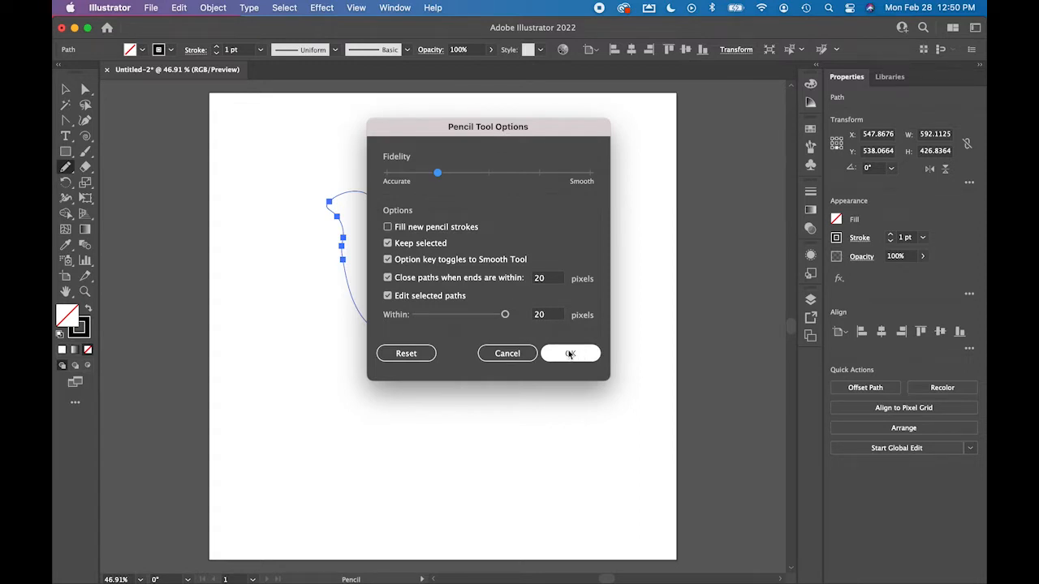
pyautogui.click(570, 354)
# Deselect the dove outline and check the Pencil tool's options.
pyautogui.moveTo(66, 169); pyautogui.dragTo(99, 167)
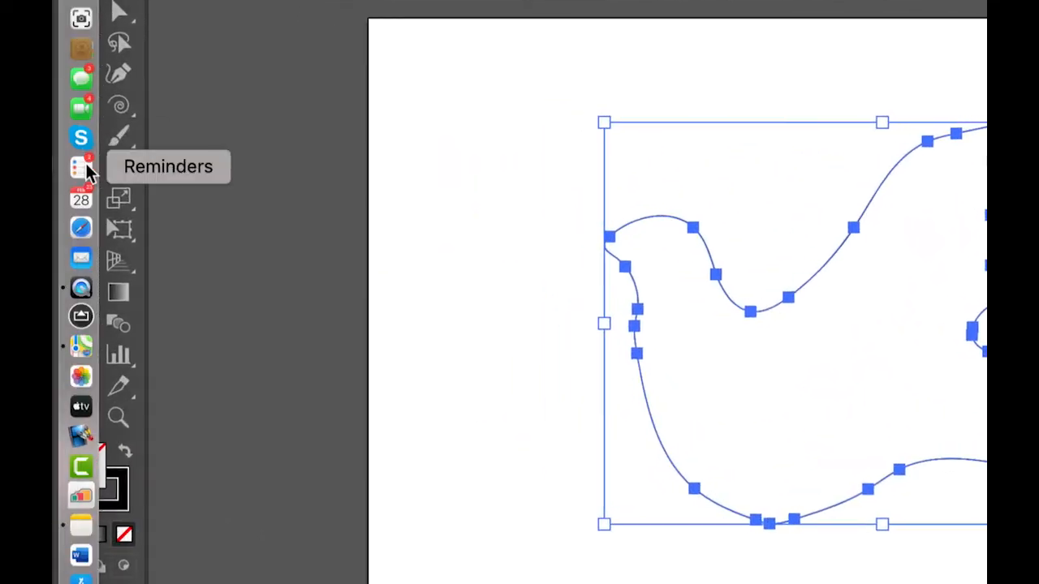
pyautogui.moveTo(79, 163)
pyautogui.mouseDown()
pyautogui.moveTo(175, 202)
pyautogui.moveTo(173, 225)
pyautogui.moveTo(176, 204)
pyautogui.mouseUp()
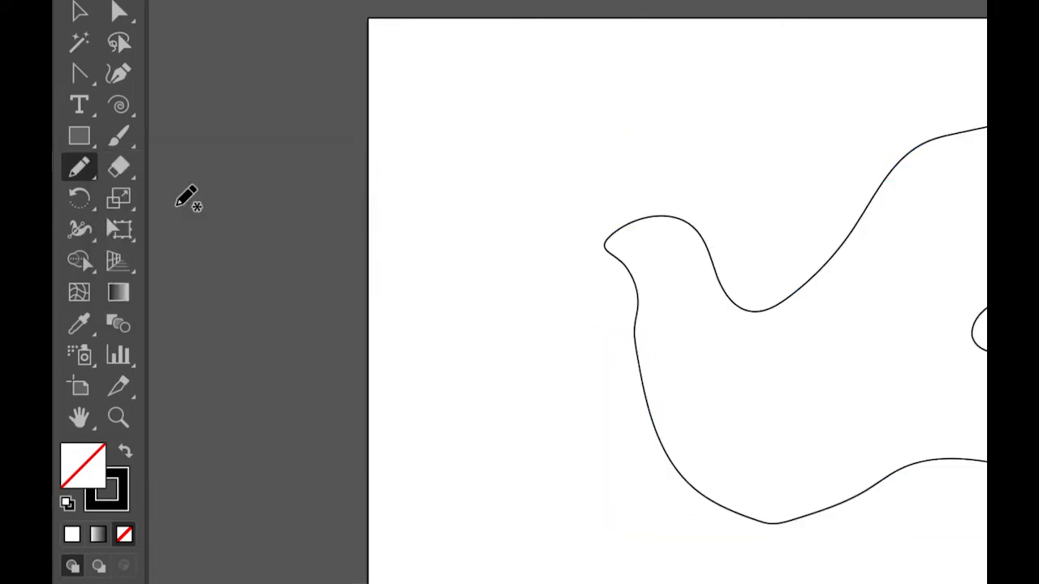
pyautogui.doubleClick(79, 168)
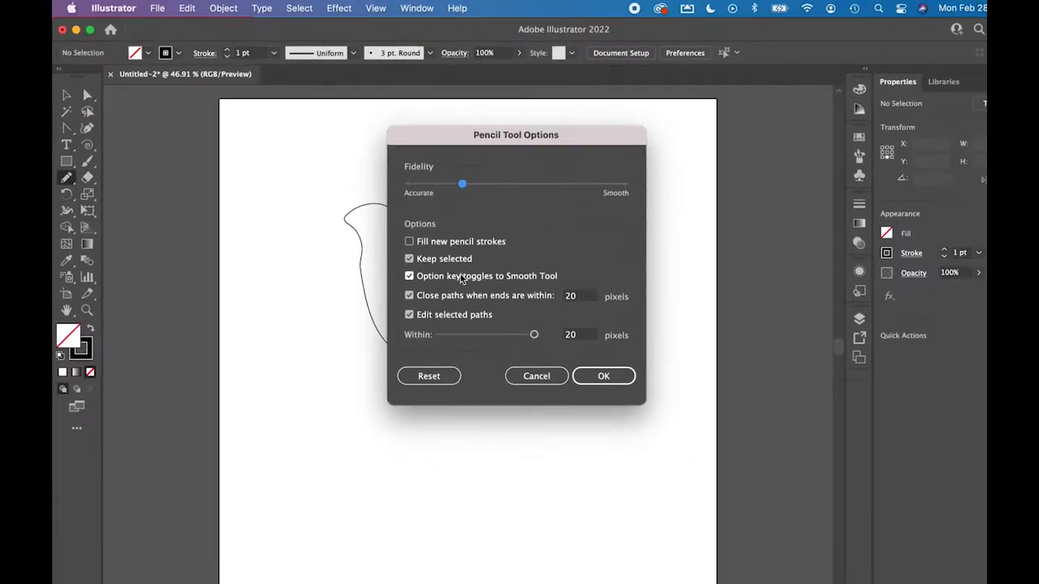
pyautogui.click(581, 362)
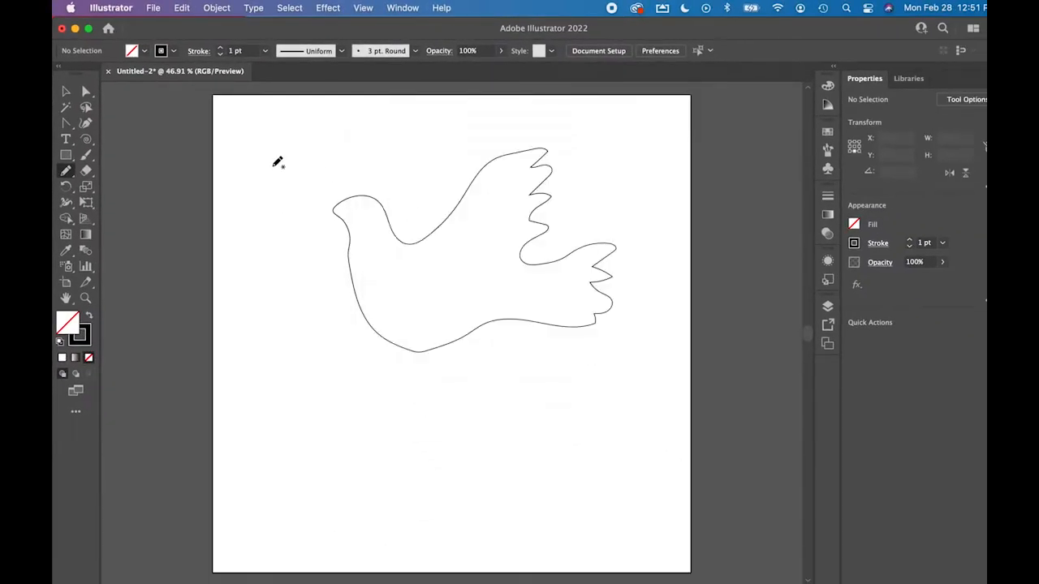
# Delete the dove outline from the artboard.
pyautogui.click(64, 92)
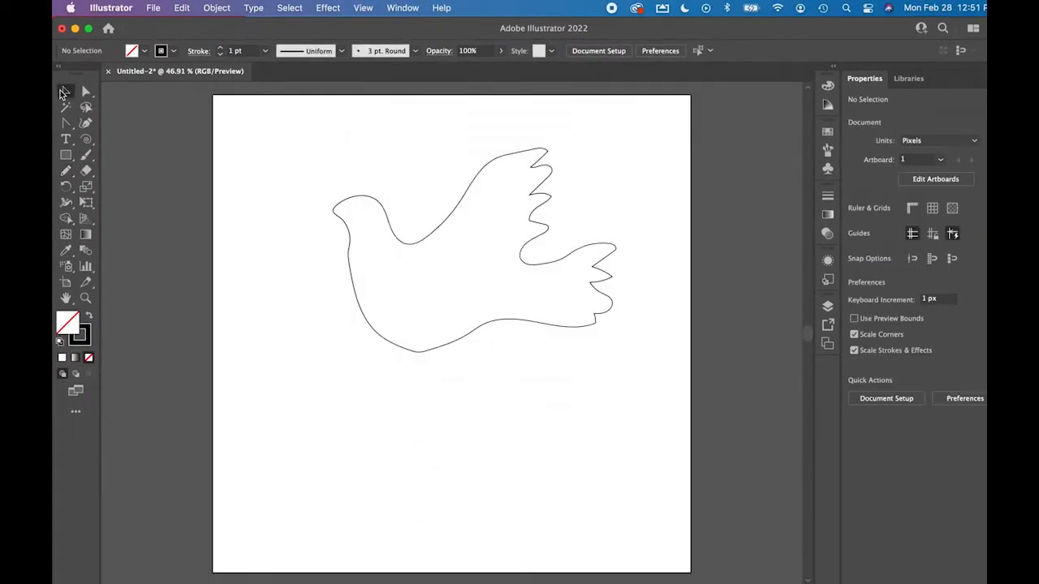
pyautogui.click(422, 245)
pyautogui.press('Delete')
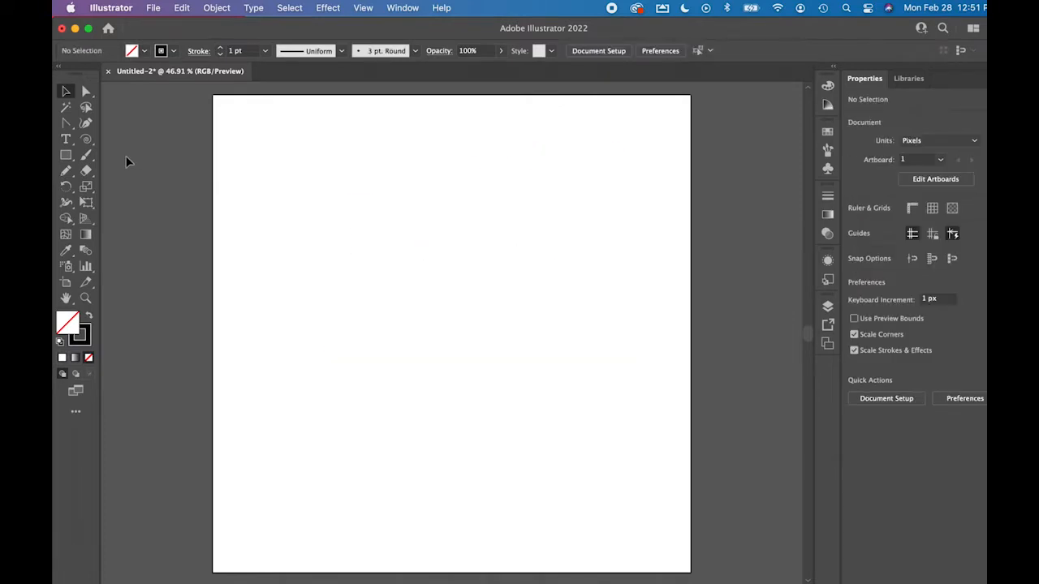
# Draw a closed dove outline with the Pencil tool, about 892 px wide and 613 px high, with a feathered wing and tail.
pyautogui.click(66, 170)
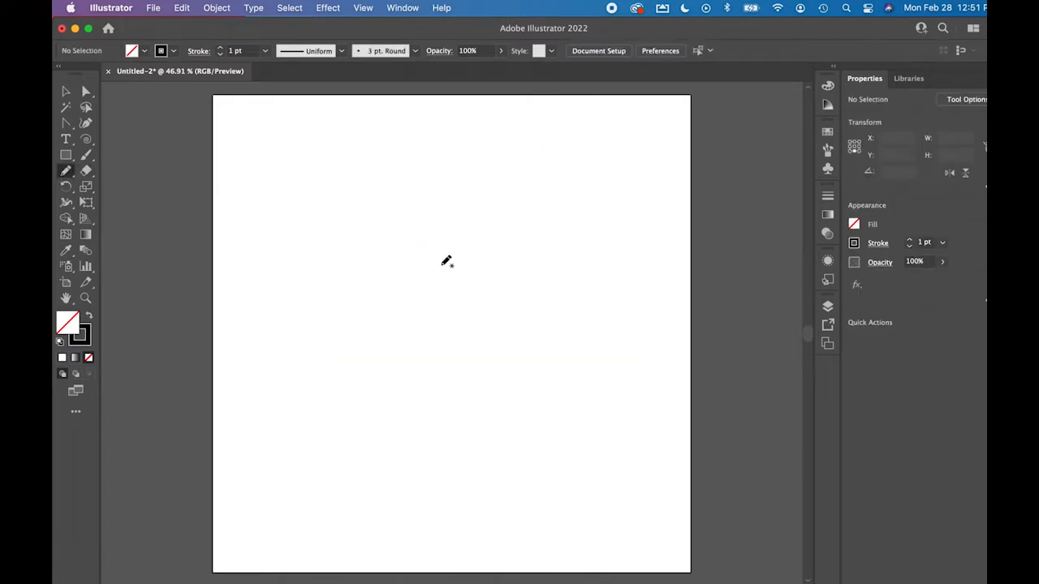
pyautogui.doubleClick(65, 171)
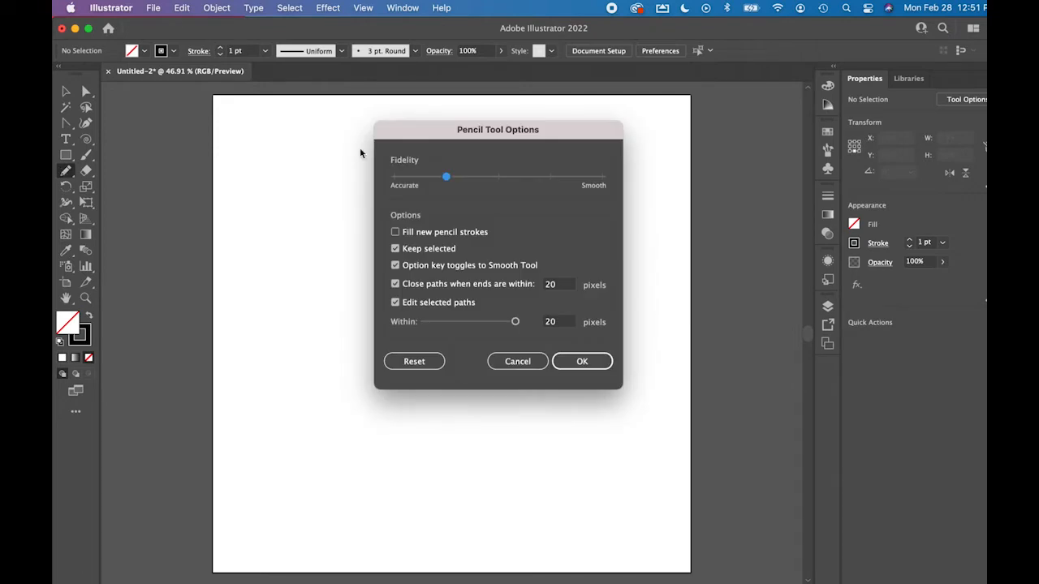
pyautogui.click(573, 362)
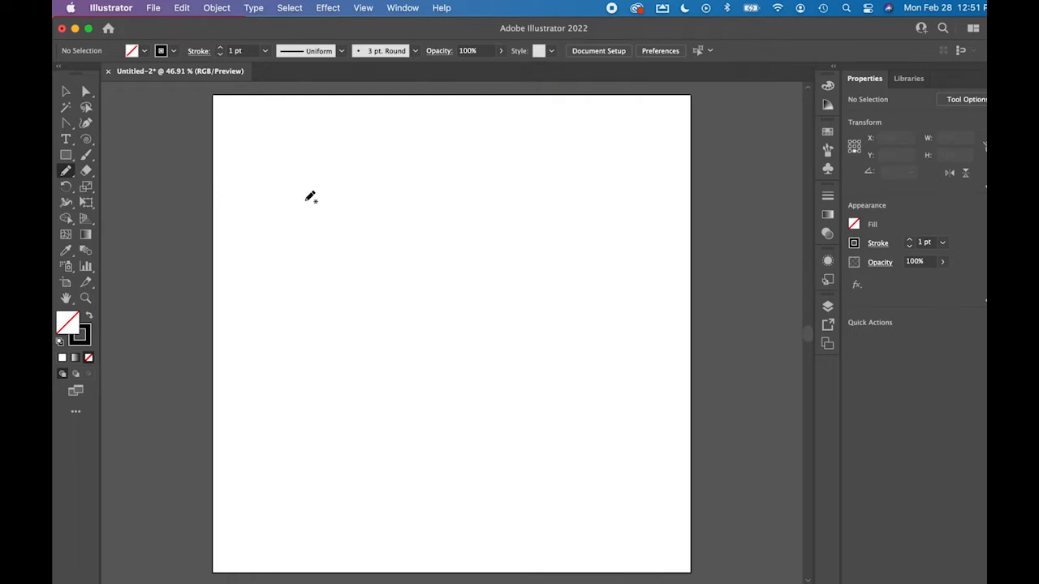
pyautogui.moveTo(307, 201)
pyautogui.mouseDown()
pyautogui.moveTo(355, 177)
pyautogui.moveTo(375, 183)
pyautogui.moveTo(411, 240)
pyautogui.moveTo(425, 240)
pyautogui.moveTo(446, 232)
pyautogui.moveTo(533, 120)
pyautogui.moveTo(575, 110)
pyautogui.mouseUp()
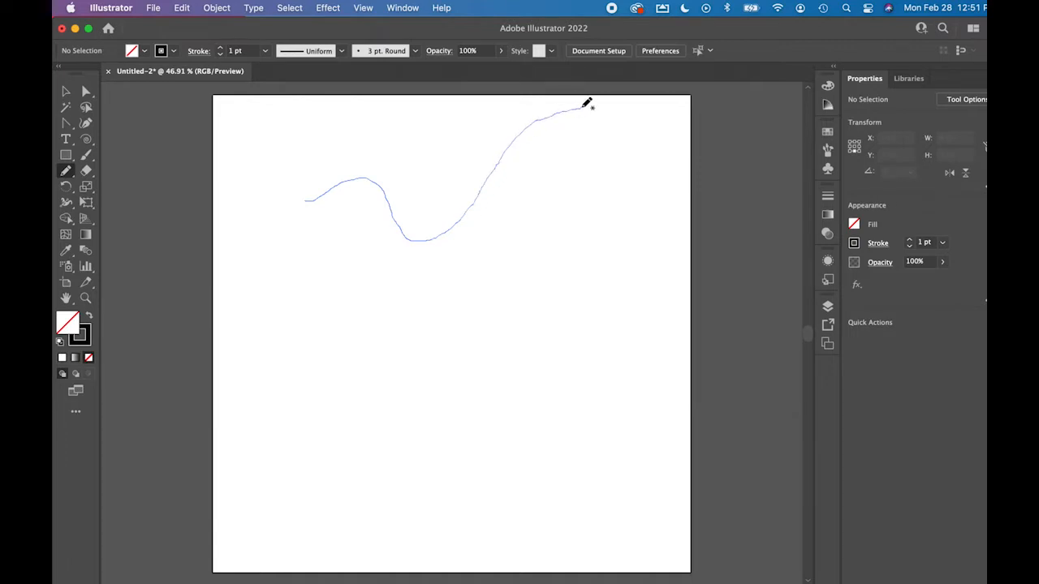
pyautogui.moveTo(572, 126)
pyautogui.mouseDown()
pyautogui.moveTo(554, 153)
pyautogui.moveTo(591, 147)
pyautogui.moveTo(555, 189)
pyautogui.moveTo(591, 189)
pyautogui.mouseUp()
pyautogui.moveTo(572, 204)
pyautogui.mouseDown()
pyautogui.moveTo(563, 209)
pyautogui.moveTo(593, 211)
pyautogui.moveTo(566, 245)
pyautogui.moveTo(574, 278)
pyautogui.moveTo(616, 280)
pyautogui.moveTo(659, 249)
pyautogui.moveTo(693, 199)
pyautogui.mouseUp()
pyautogui.moveTo(686, 245)
pyautogui.mouseDown()
pyautogui.moveTo(684, 255)
pyautogui.moveTo(735, 243)
pyautogui.moveTo(690, 306)
pyautogui.moveTo(728, 320)
pyautogui.moveTo(686, 346)
pyautogui.moveTo(702, 366)
pyautogui.moveTo(696, 375)
pyautogui.moveTo(580, 364)
pyautogui.moveTo(490, 396)
pyautogui.moveTo(412, 373)
pyautogui.moveTo(362, 284)
pyautogui.moveTo(345, 216)
pyautogui.moveTo(307, 199)
pyautogui.mouseUp()
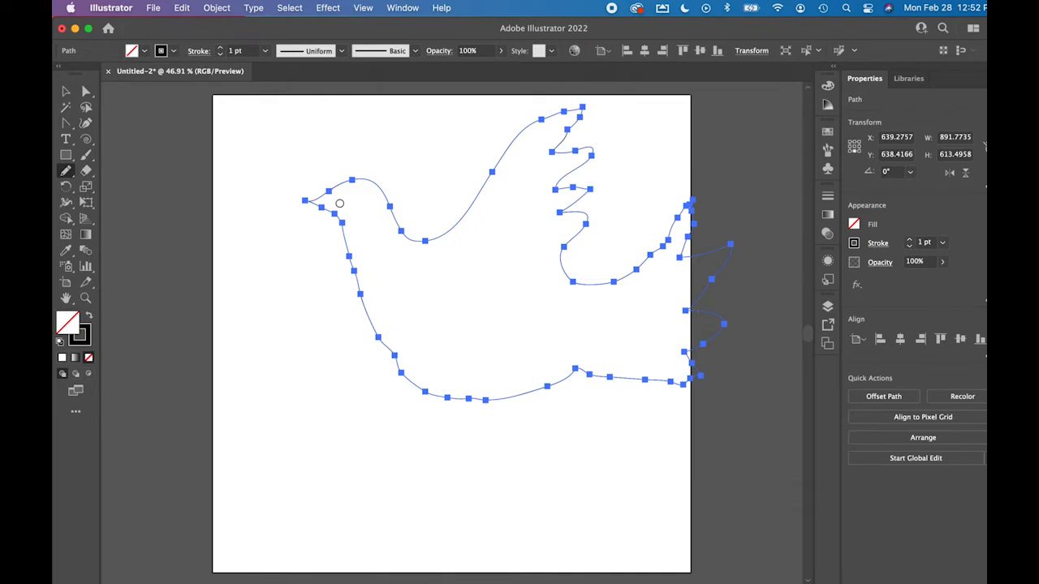
# Smooth the dove outline along the belly, the tail edges, the curve between tail and wing, and the wing feathers.
pyautogui.moveTo(364, 303)
pyautogui.mouseDown()
pyautogui.moveTo(396, 367)
pyautogui.moveTo(430, 400)
pyautogui.mouseUp()
pyautogui.moveTo(366, 313)
pyautogui.mouseDown()
pyautogui.moveTo(409, 387)
pyautogui.moveTo(514, 406)
pyautogui.mouseUp()
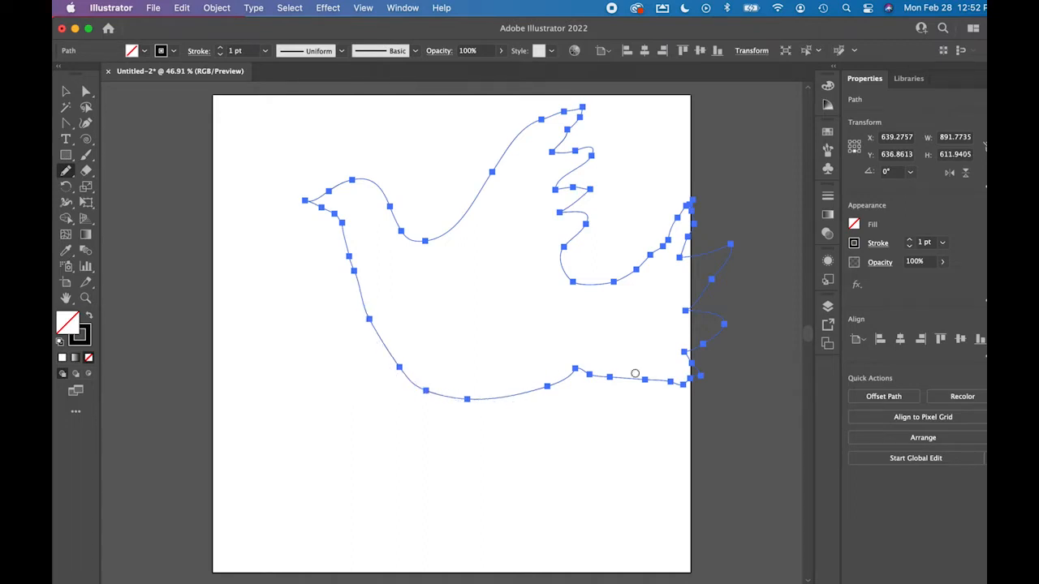
pyautogui.moveTo(591, 371)
pyautogui.mouseDown()
pyautogui.moveTo(705, 385)
pyautogui.moveTo(708, 371)
pyautogui.mouseUp()
pyautogui.moveTo(654, 248)
pyautogui.mouseDown()
pyautogui.moveTo(696, 189)
pyautogui.moveTo(685, 269)
pyautogui.mouseUp()
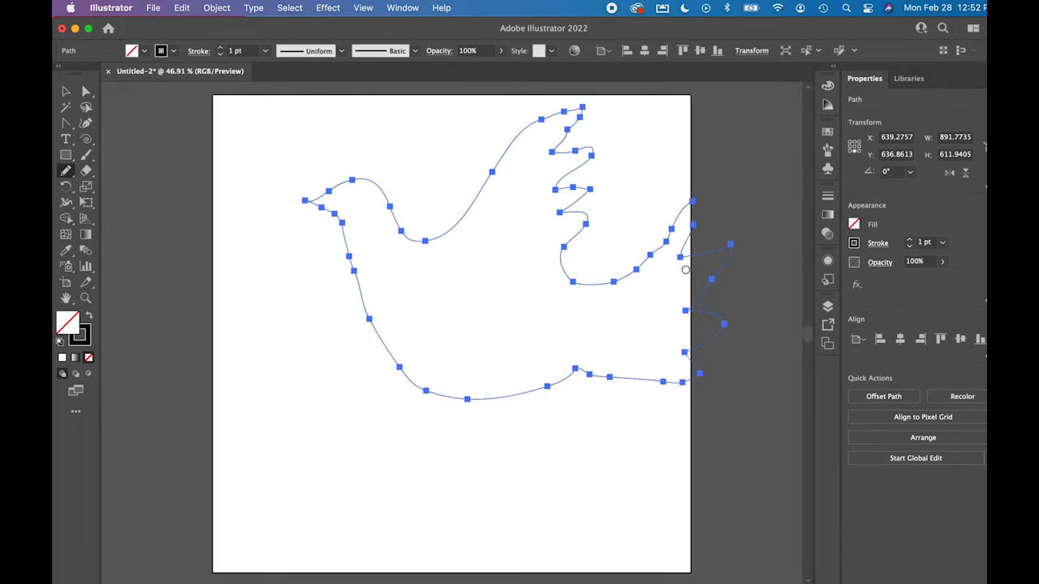
pyautogui.moveTo(671, 231); pyautogui.dragTo(603, 287)
pyautogui.moveTo(679, 224); pyautogui.dragTo(583, 304)
pyautogui.moveTo(660, 242)
pyautogui.mouseDown()
pyautogui.moveTo(587, 265)
pyautogui.moveTo(554, 251)
pyautogui.mouseUp()
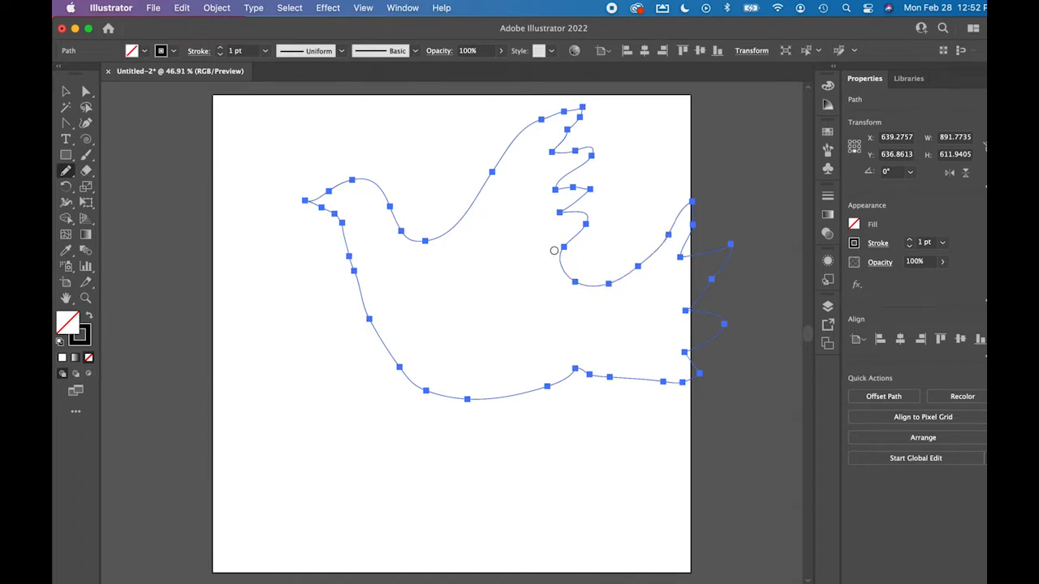
pyautogui.moveTo(572, 179)
pyautogui.mouseDown()
pyautogui.moveTo(600, 189)
pyautogui.moveTo(583, 190)
pyautogui.moveTo(588, 150)
pyautogui.mouseUp()
pyautogui.moveTo(595, 105); pyautogui.dragTo(519, 157)
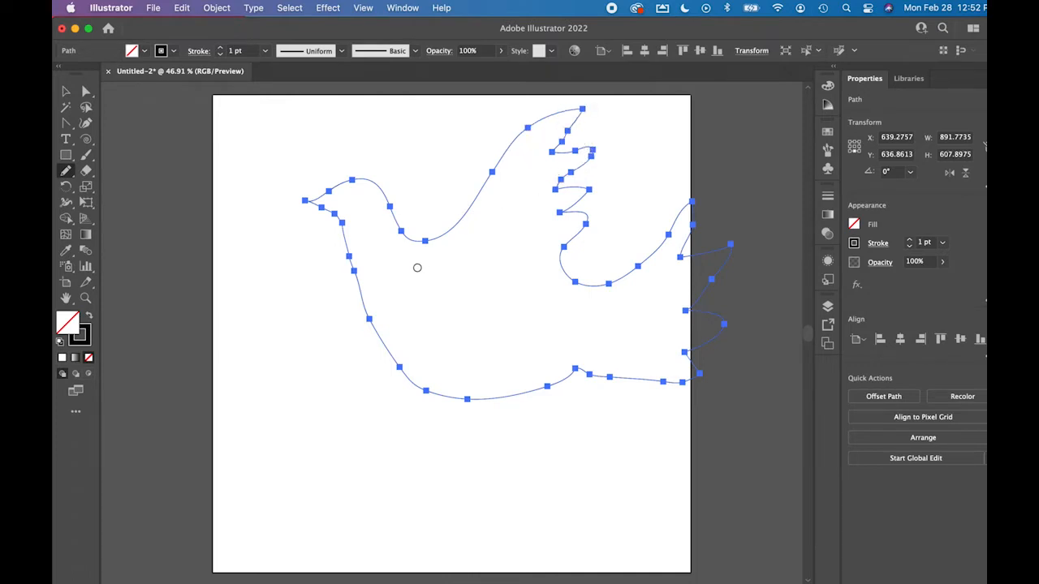
# Scale the dove outline down proportionally to about 515 px wide and 351 px high.
pyautogui.click(66, 92)
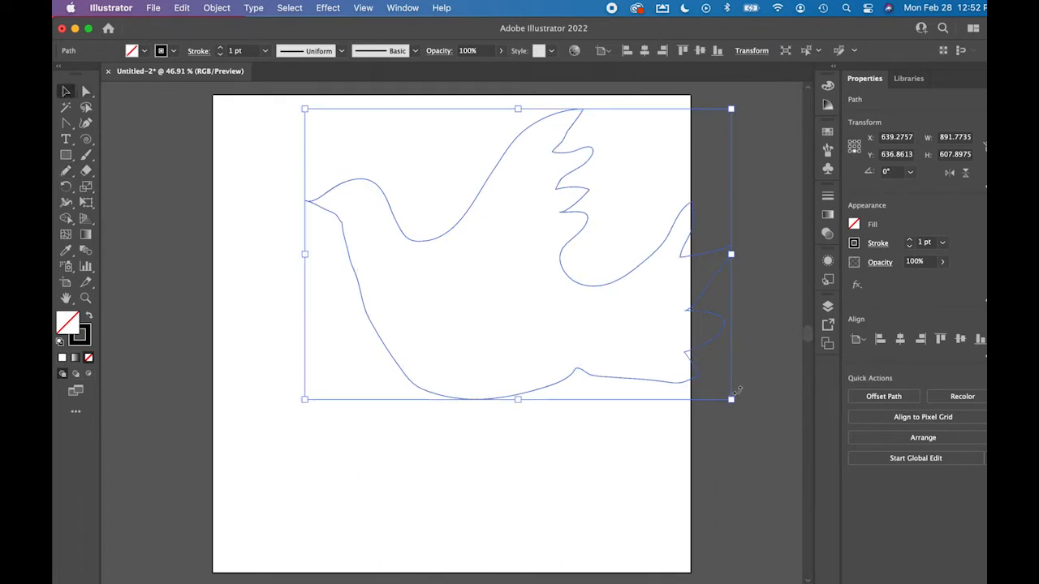
pyautogui.moveTo(731, 400)
pyautogui.mouseDown()
pyautogui.moveTo(579, 344)
pyautogui.moveTo(551, 316)
pyautogui.mouseUp()
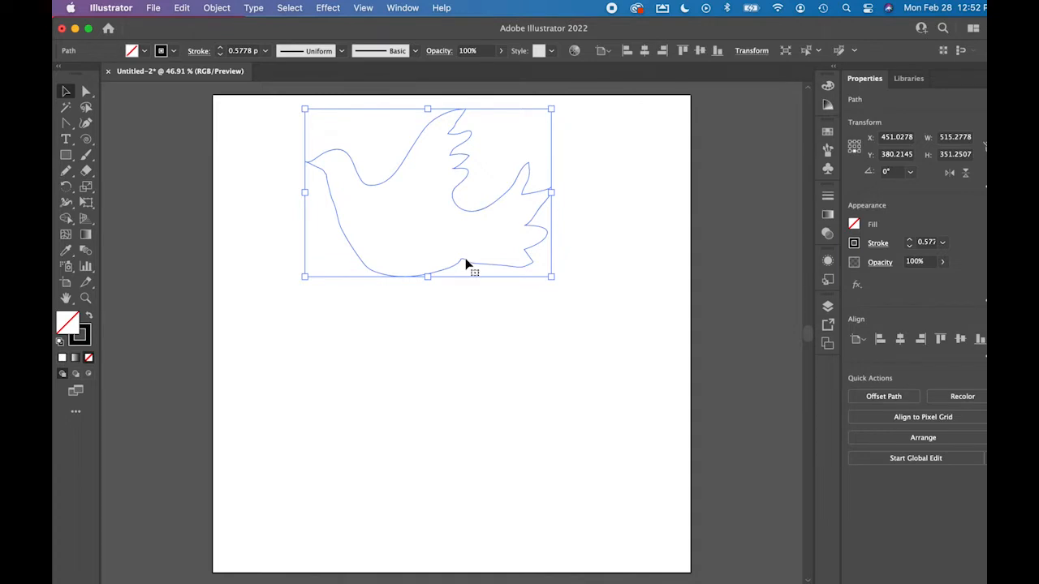
# Make the dove's stroke the active colour attribute, enlarge the colour spectrum and switch it to CMYK.
pyautogui.click(84, 337)
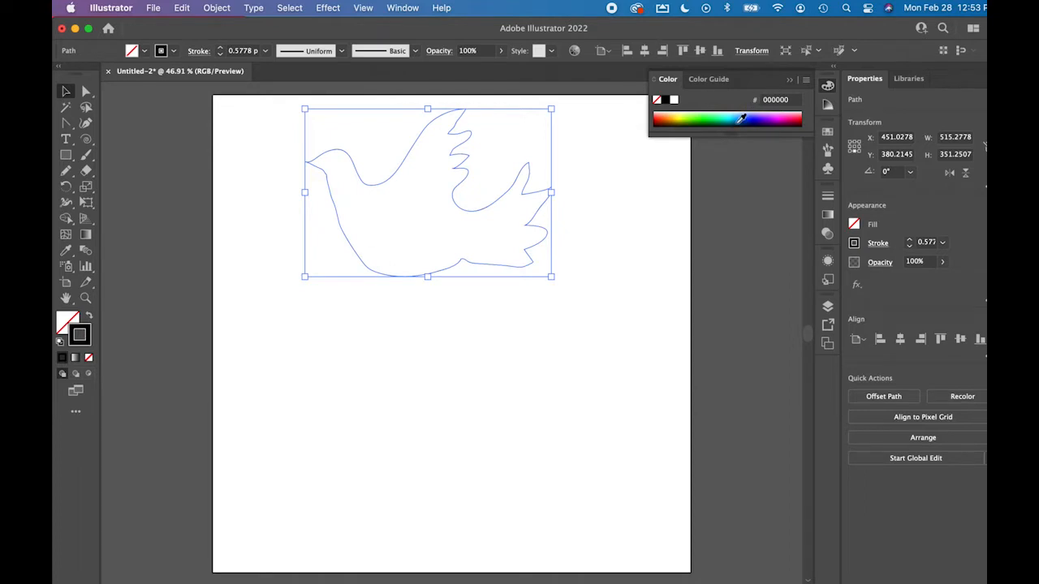
pyautogui.click(828, 86)
pyautogui.click(828, 86)
pyautogui.moveTo(740, 132); pyautogui.dragTo(740, 193)
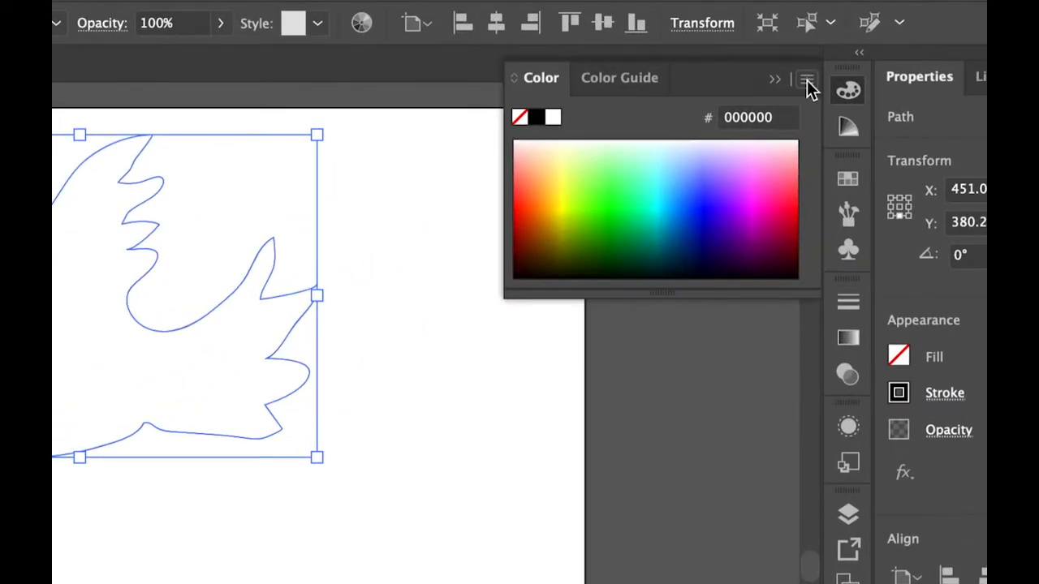
pyautogui.click(806, 82)
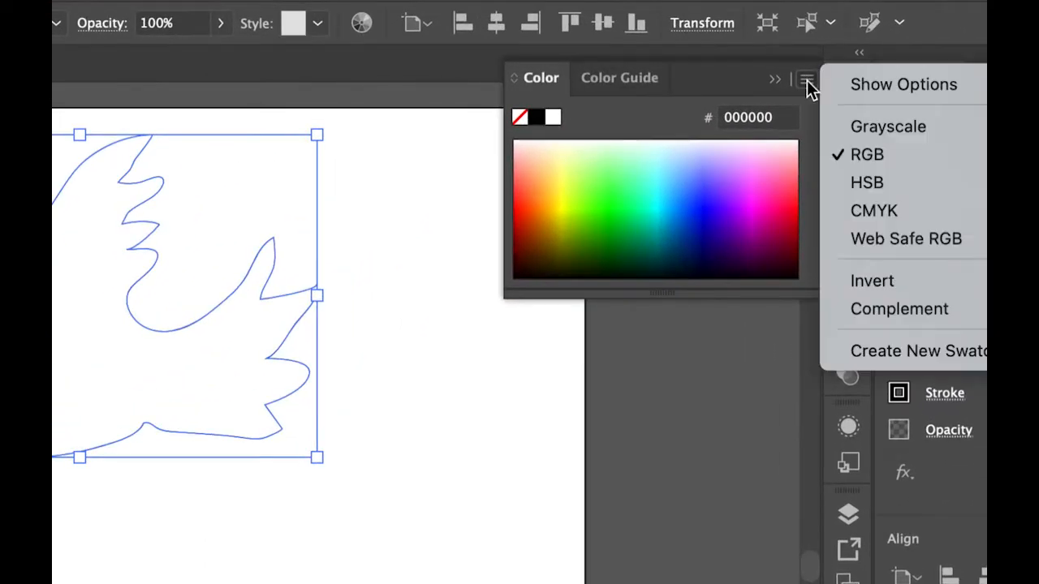
pyautogui.click(873, 209)
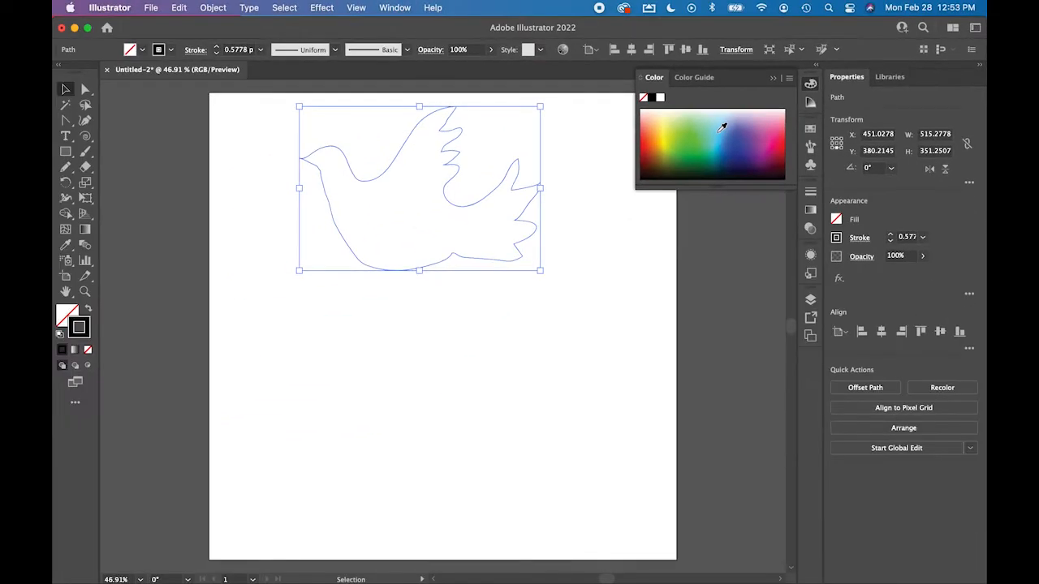
# Colour the dove's stroke blue-violet, about C 76, M 82, Y 0, K 0, and display the CMYK sliders.
pyautogui.click(751, 142)
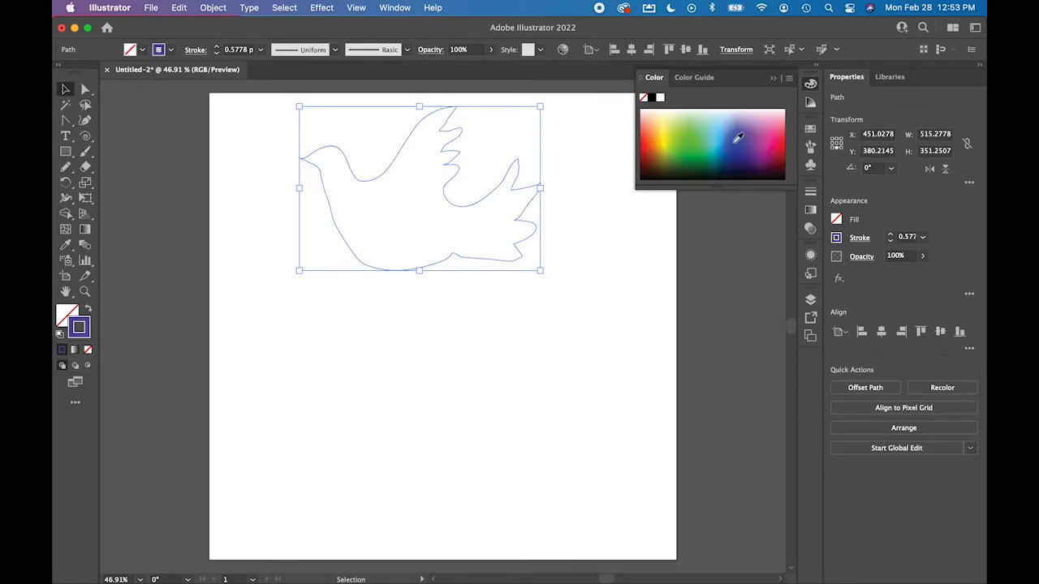
pyautogui.click(641, 81)
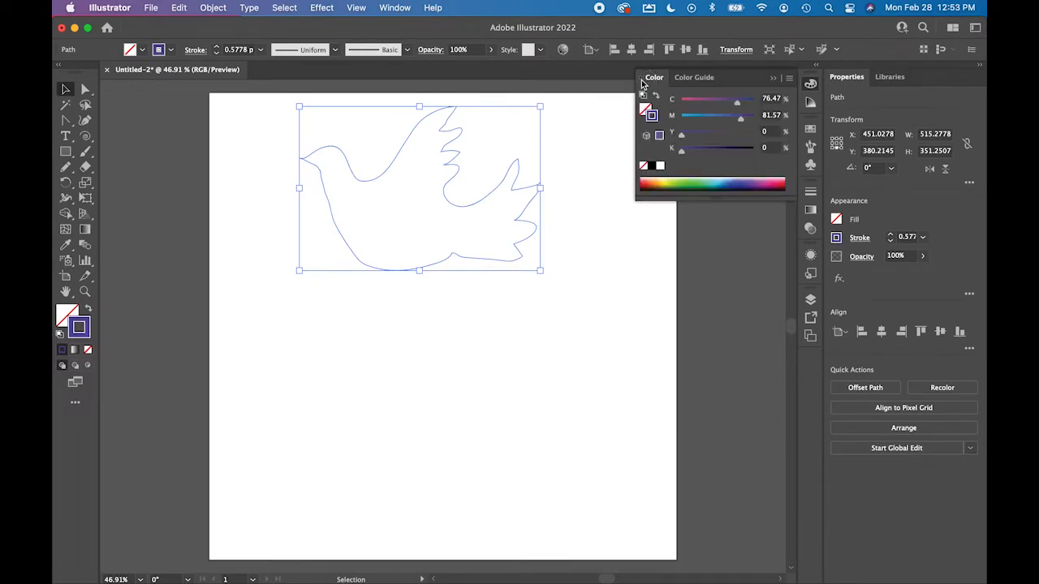
# Enlarge the colour spectrum and recolour the dove's stroke blue with C 87.06, M 78, Y 0, K 0.
pyautogui.moveTo(714, 195); pyautogui.dragTo(714, 261)
pyautogui.click(717, 196)
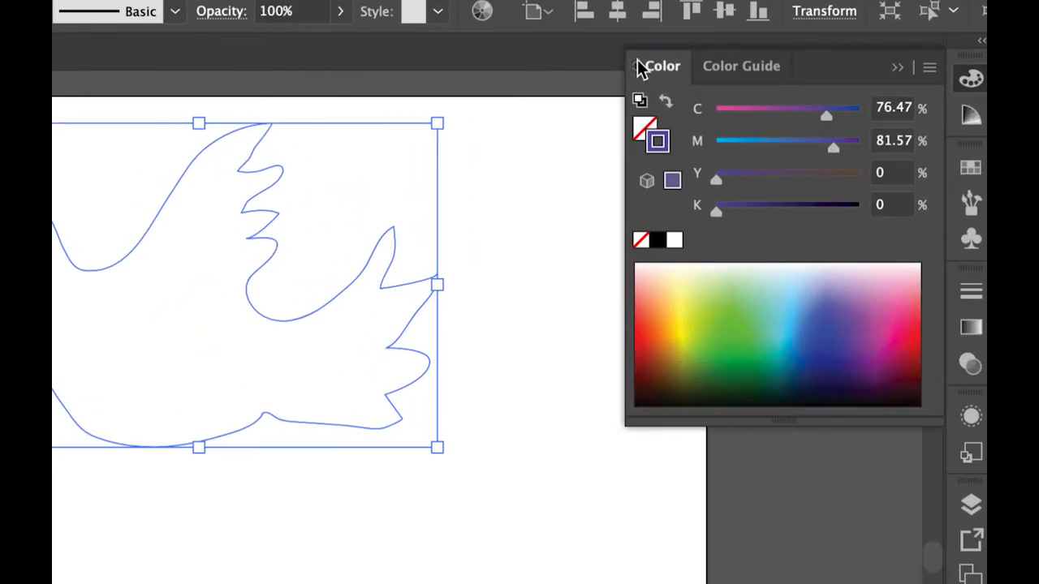
pyautogui.click(635, 64)
pyautogui.click(635, 63)
pyautogui.click(635, 63)
pyautogui.click(636, 63)
pyautogui.moveTo(789, 337); pyautogui.dragTo(792, 373)
pyautogui.click(814, 304)
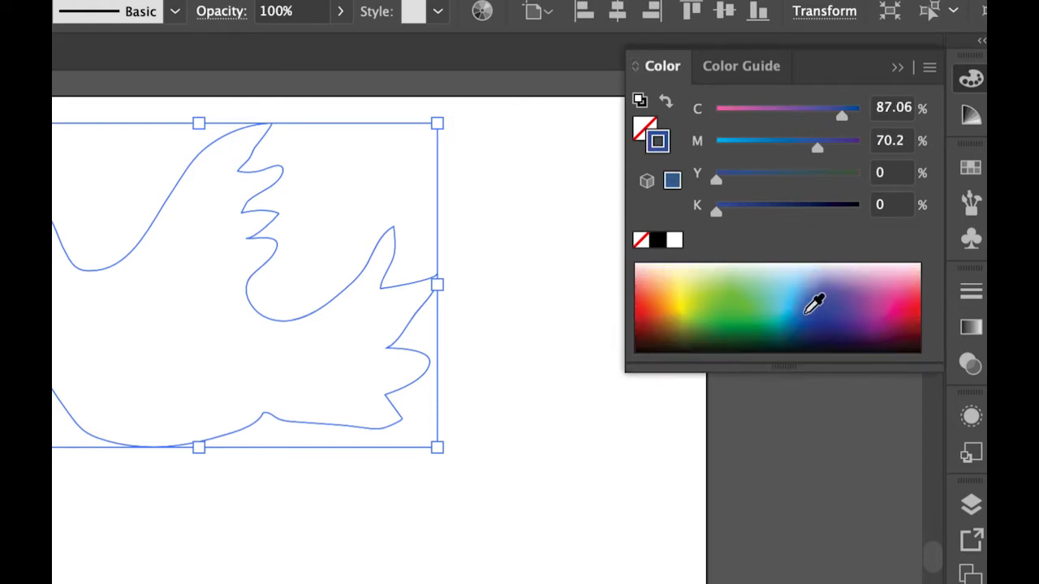
pyautogui.moveTo(818, 146); pyautogui.dragTo(835, 154)
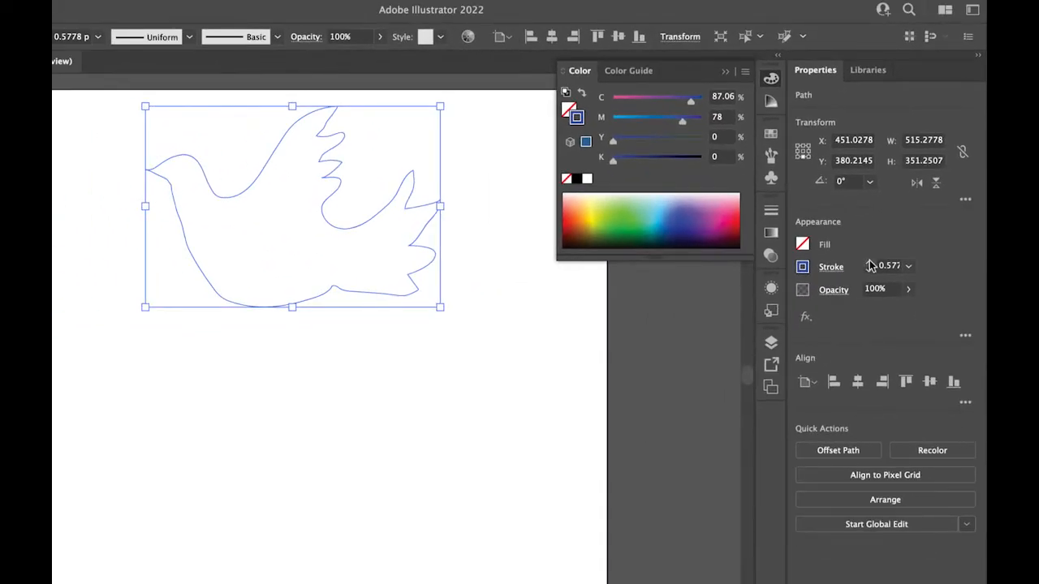
# Increase the dove outline's stroke weight to 5 pt.
pyautogui.click(870, 263)
pyautogui.click(870, 263)
pyautogui.click(869, 264)
pyautogui.click(869, 263)
pyautogui.click(869, 264)
pyautogui.click(869, 265)
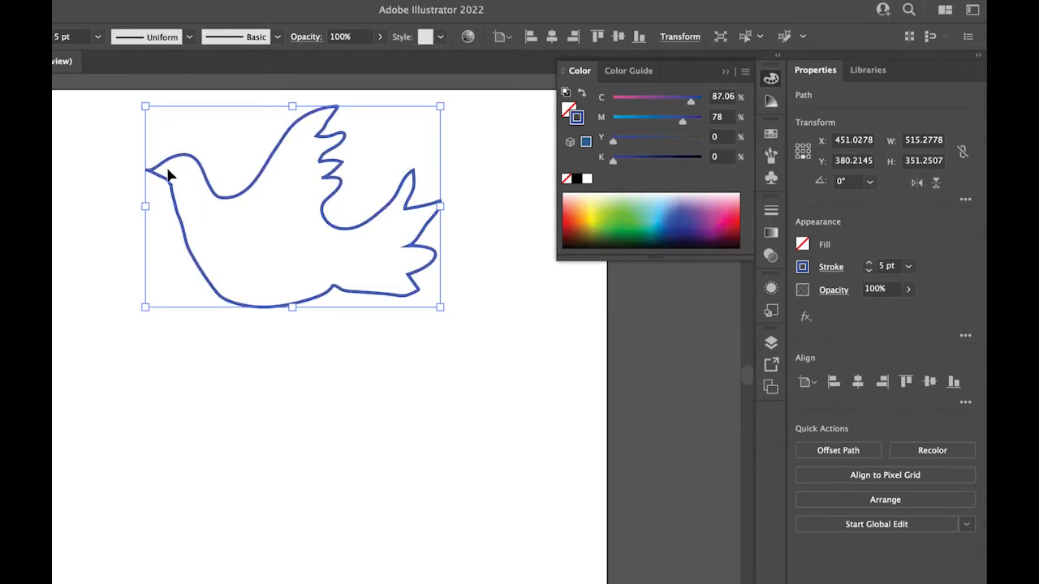
# Using the Pencil tool, smooth the dove's belly line, the curve between tail and wing, and the upper tail feathers.
pyautogui.press('a')
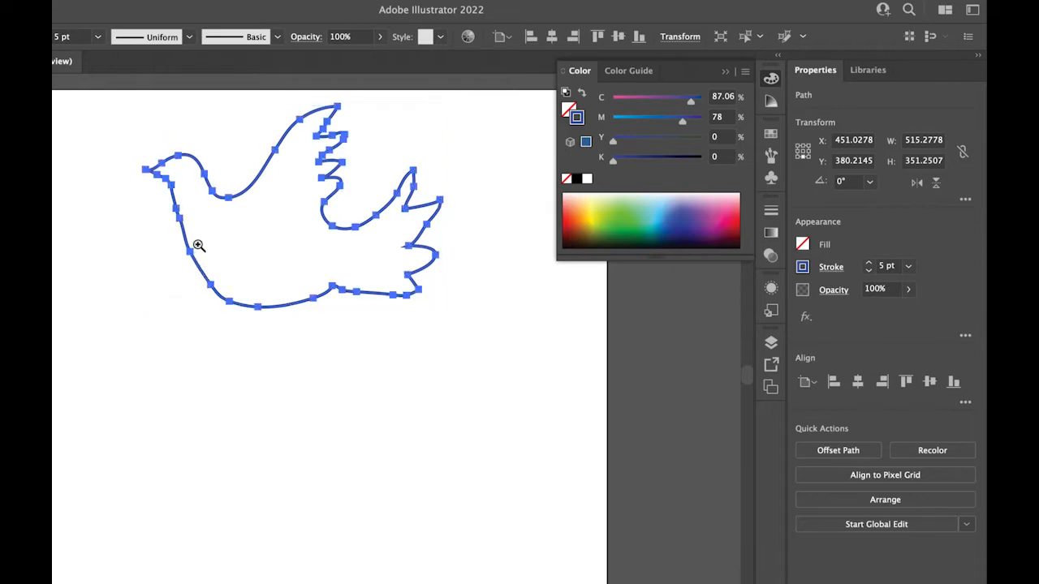
pyautogui.press('v')
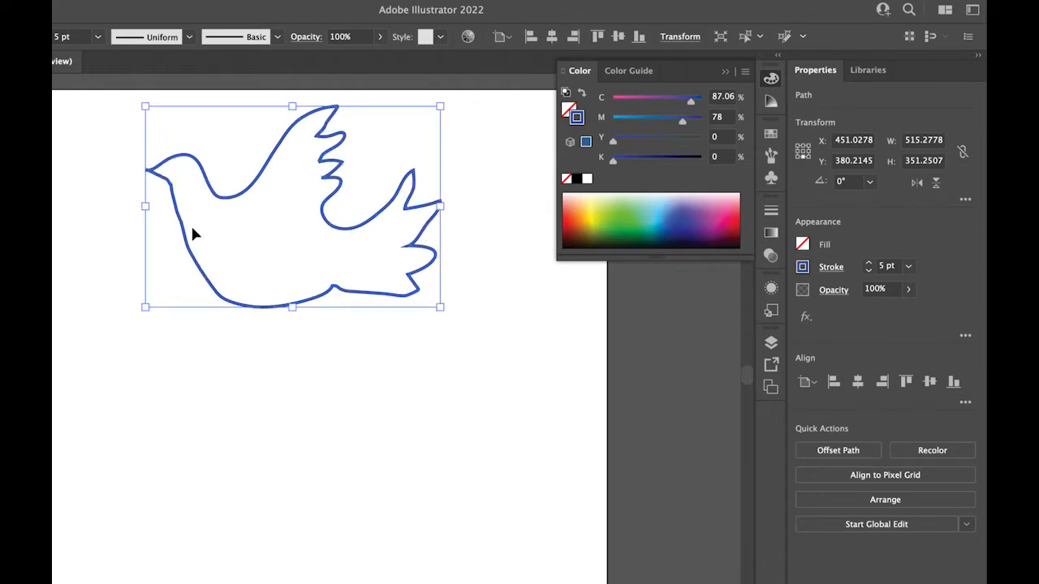
pyautogui.press('p')
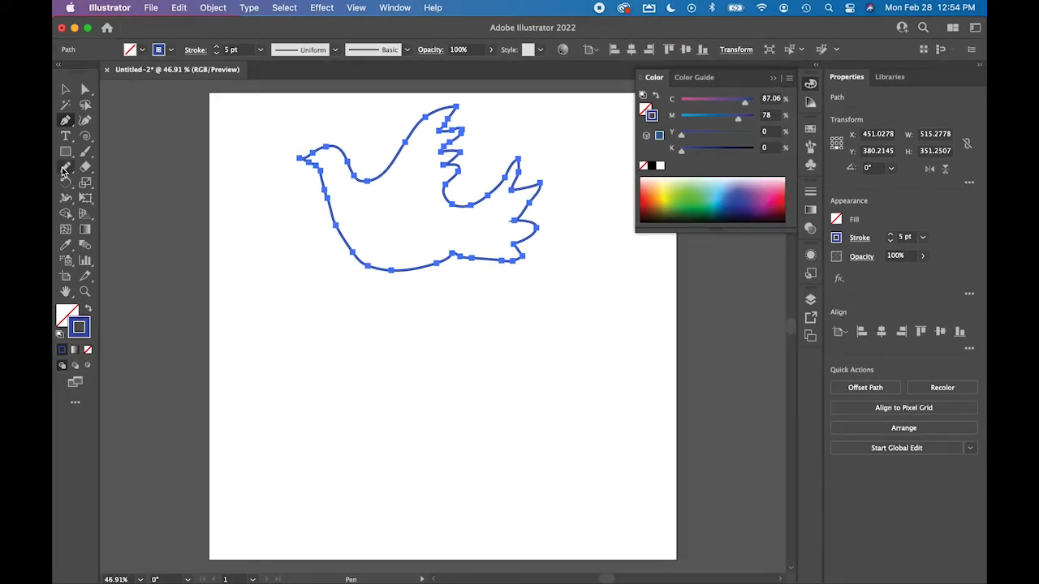
pyautogui.click(66, 167)
pyautogui.moveTo(318, 167)
pyautogui.mouseDown()
pyautogui.moveTo(339, 241)
pyautogui.moveTo(448, 258)
pyautogui.mouseUp()
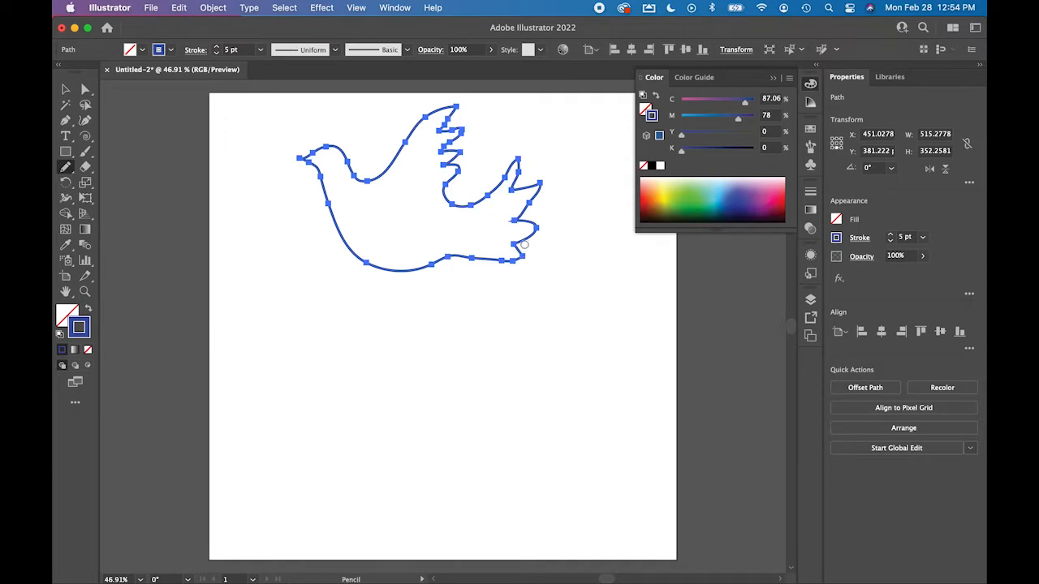
pyautogui.moveTo(510, 174)
pyautogui.mouseDown()
pyautogui.moveTo(476, 210)
pyautogui.moveTo(452, 205)
pyautogui.mouseUp()
pyautogui.moveTo(525, 165); pyautogui.dragTo(515, 219)
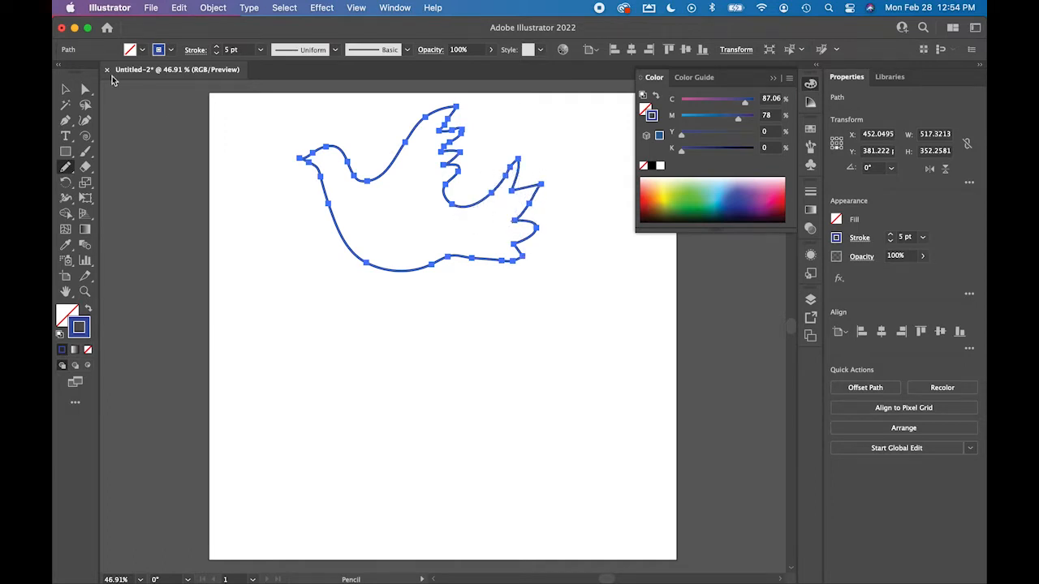
# Move an anchor point on the inner edge of the dove's uppermost wing feather inward with Direct Selection.
pyautogui.click(85, 90)
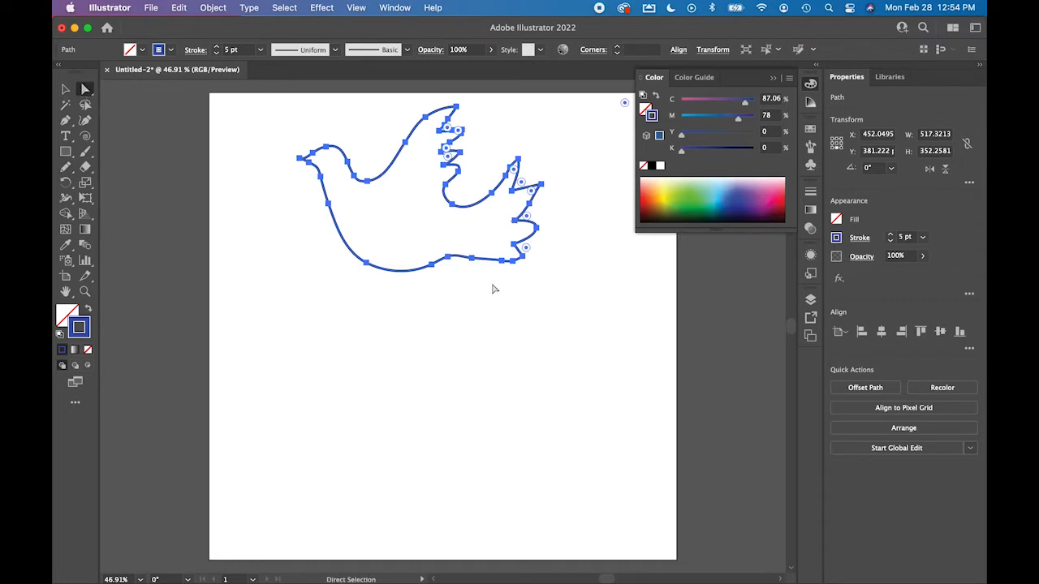
pyautogui.click(528, 302)
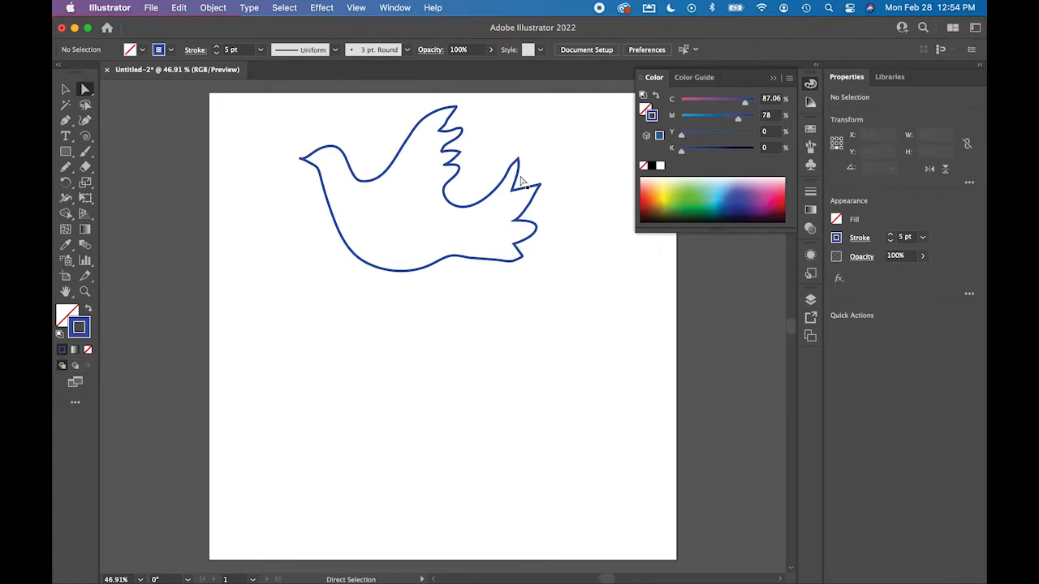
pyautogui.moveTo(511, 168); pyautogui.dragTo(476, 260)
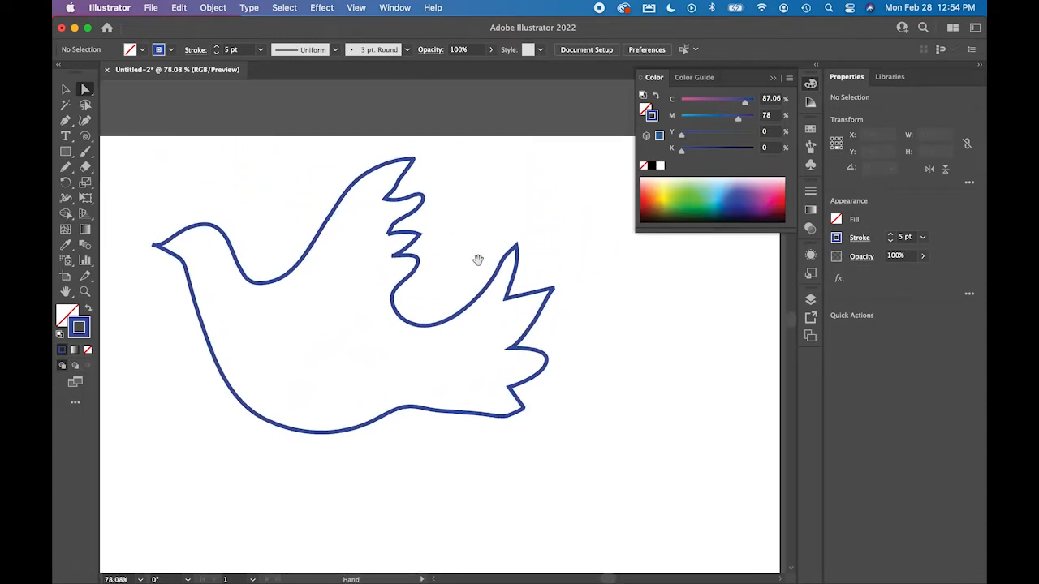
pyautogui.click(398, 184)
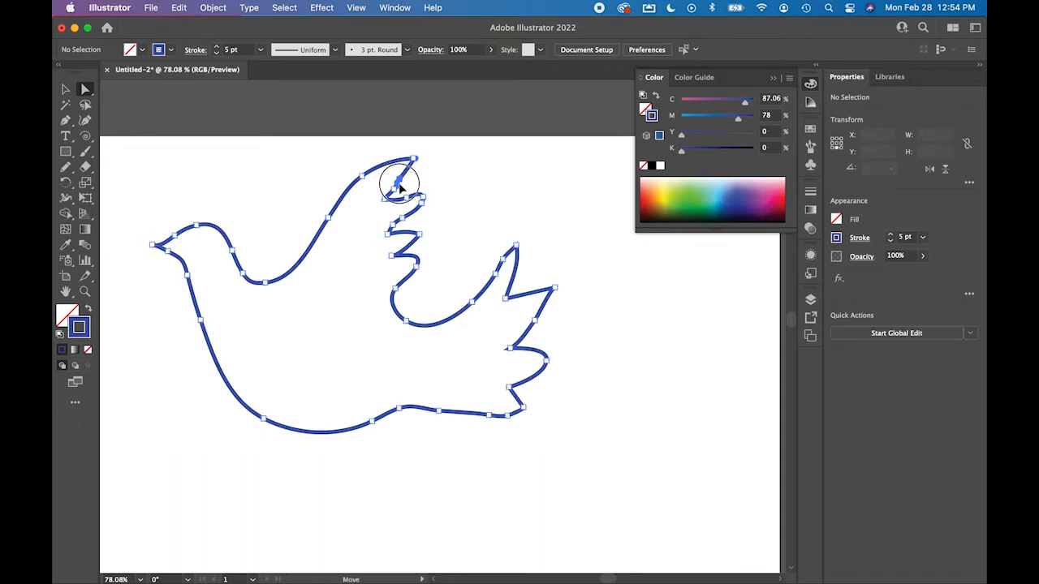
pyautogui.moveTo(396, 185); pyautogui.dragTo(387, 191)
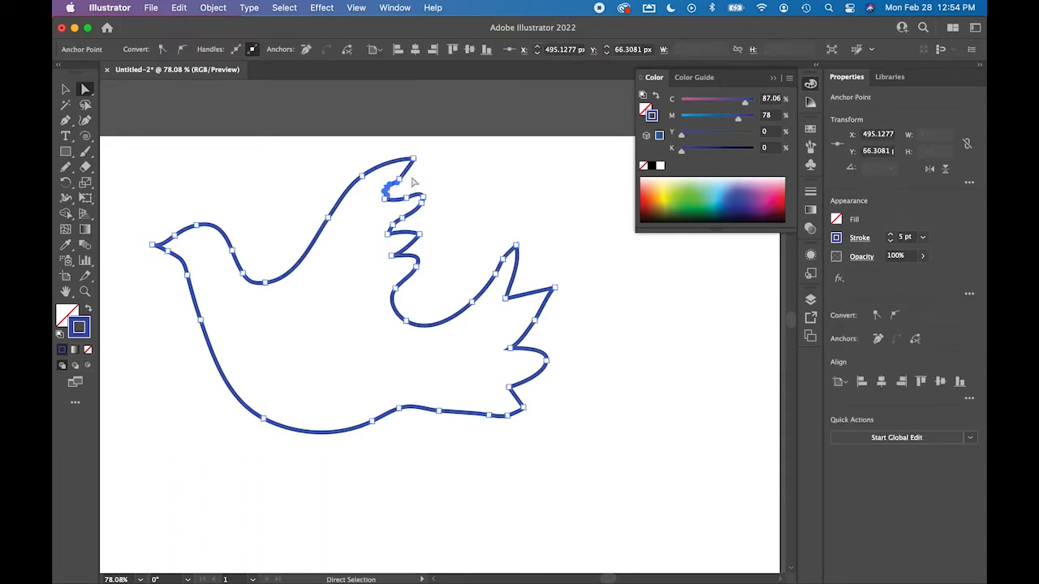
# Delete surplus anchor points from the dove's upper wing feathers and the inner edge of its top tail feather.
pyautogui.click(67, 121)
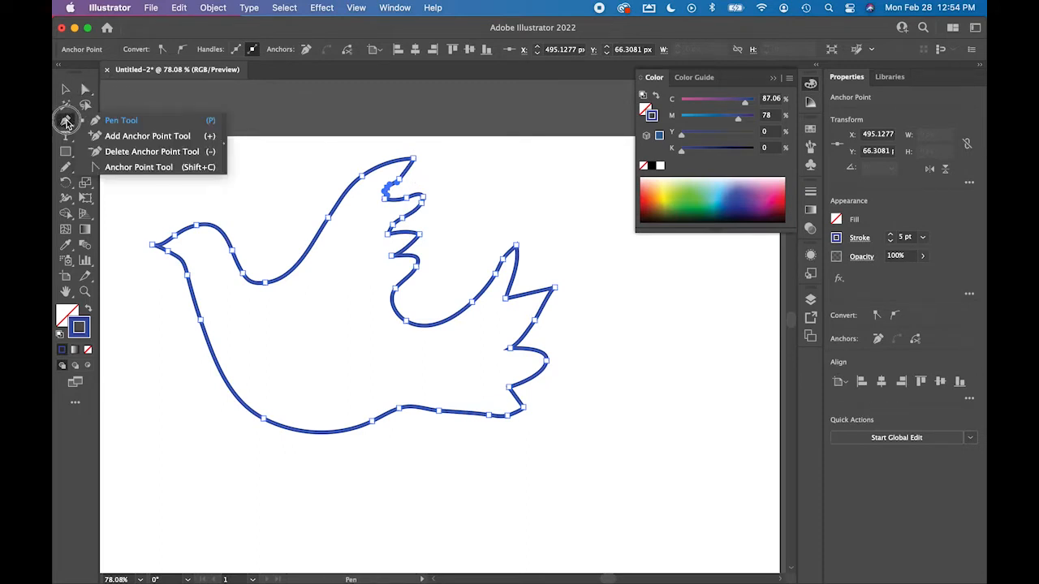
pyautogui.click(117, 156)
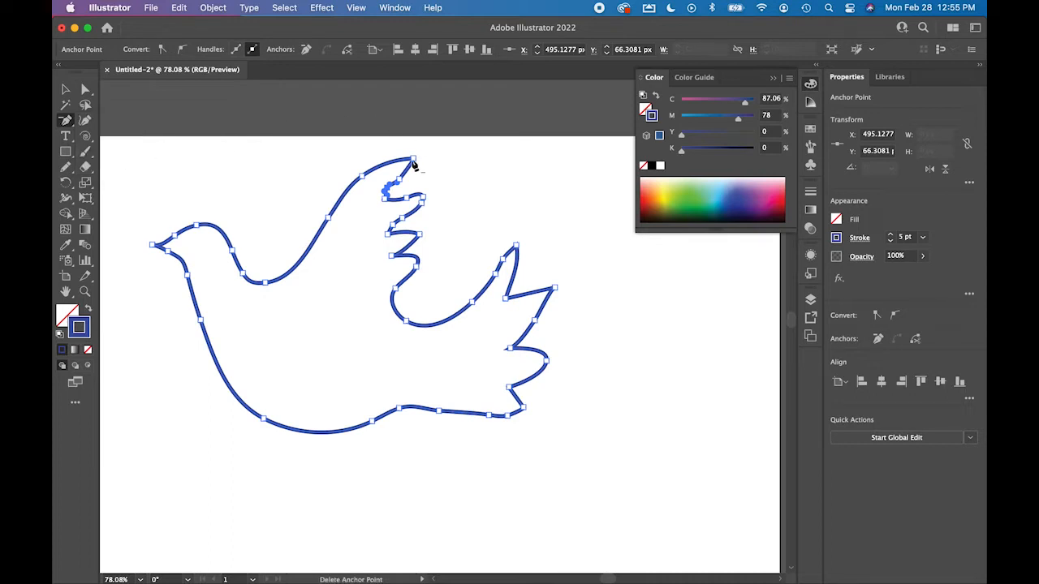
pyautogui.click(388, 190)
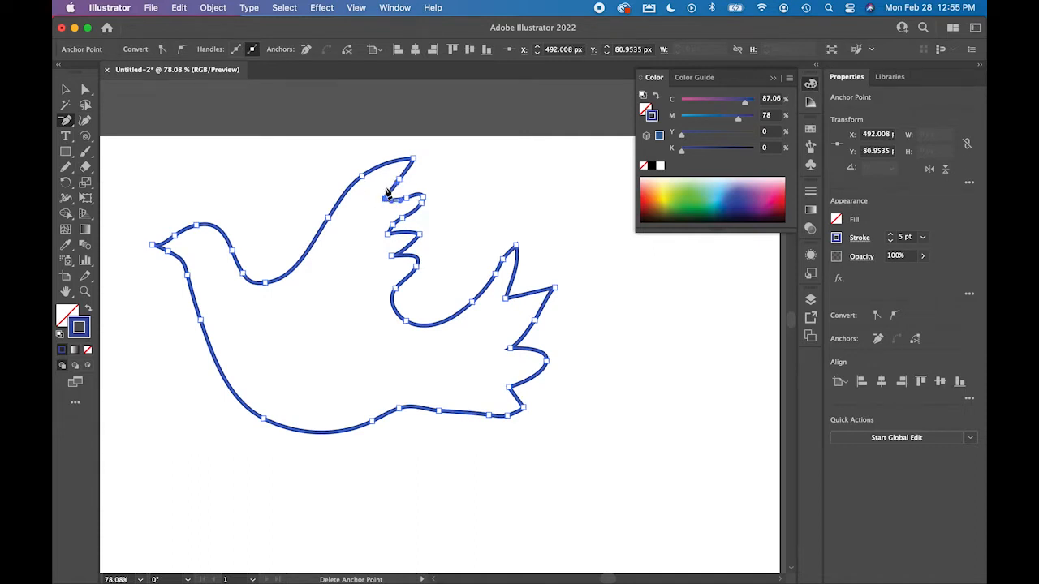
pyautogui.click(399, 180)
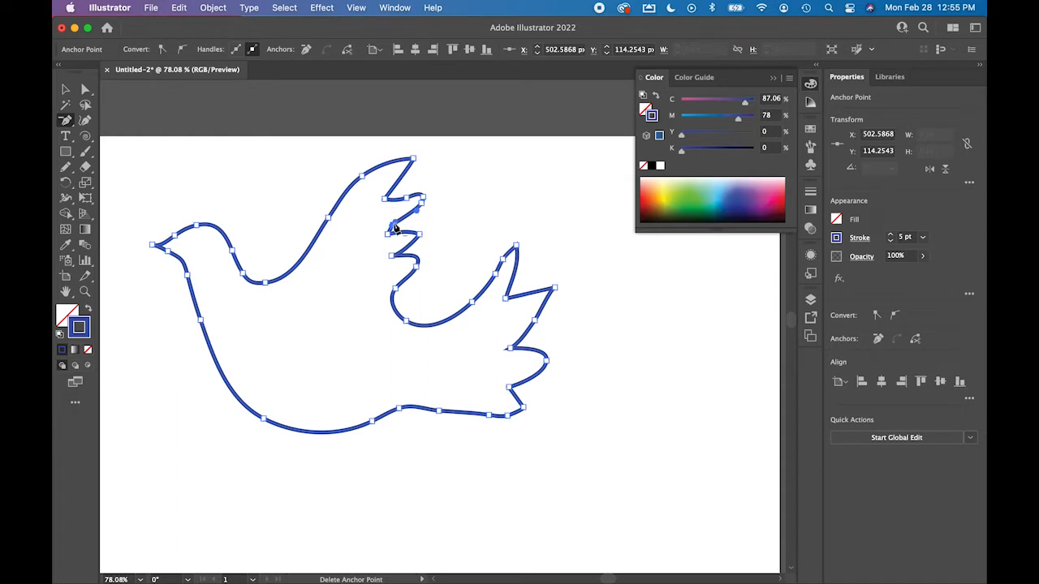
pyautogui.click(392, 225)
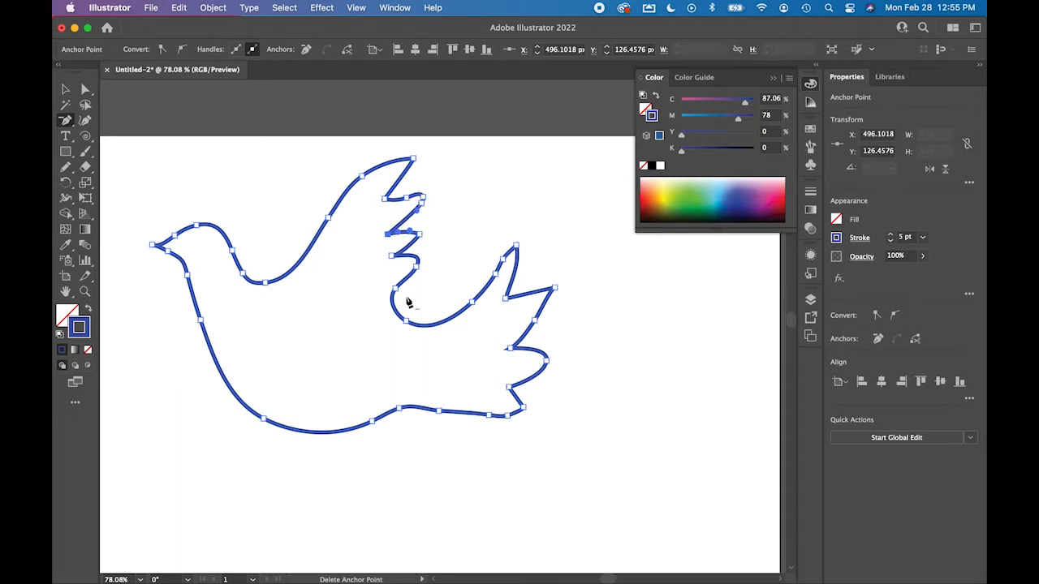
pyautogui.click(502, 261)
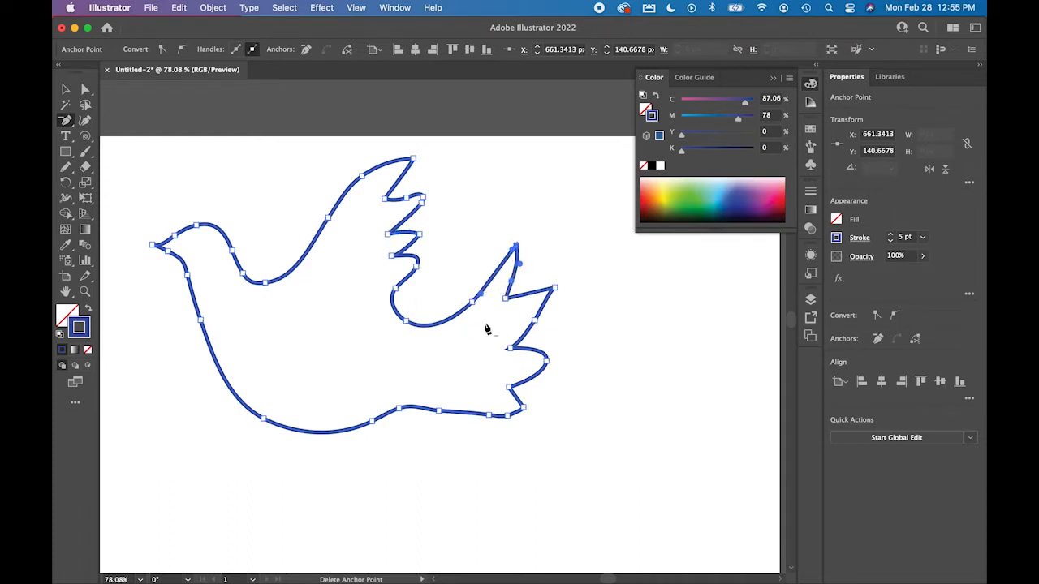
# Reshape the tail edge below the second tail feather's tip into an inward curve by adjusting its middle anchor point.
pyautogui.click(85, 88)
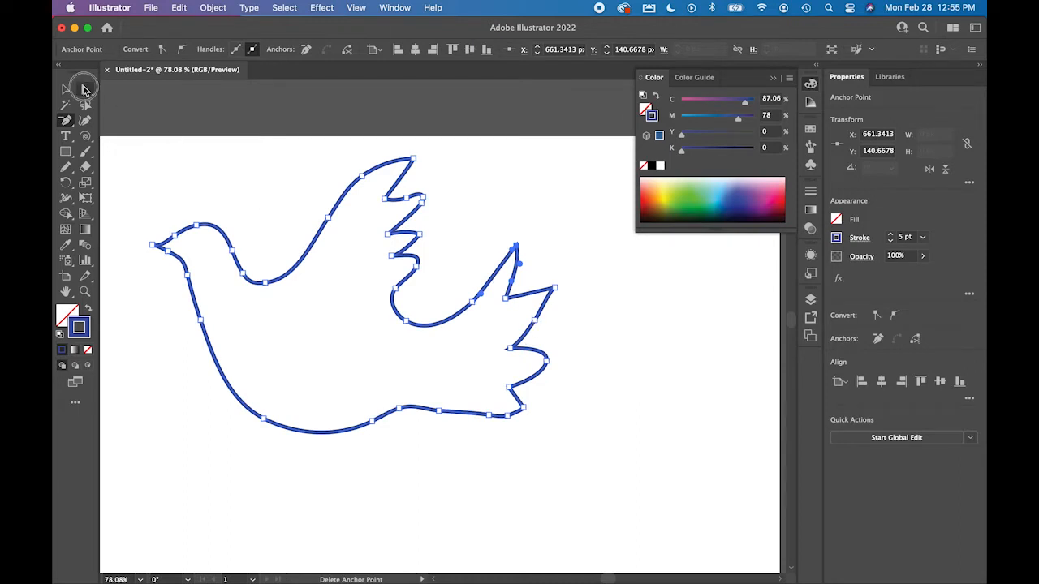
pyautogui.click(529, 323)
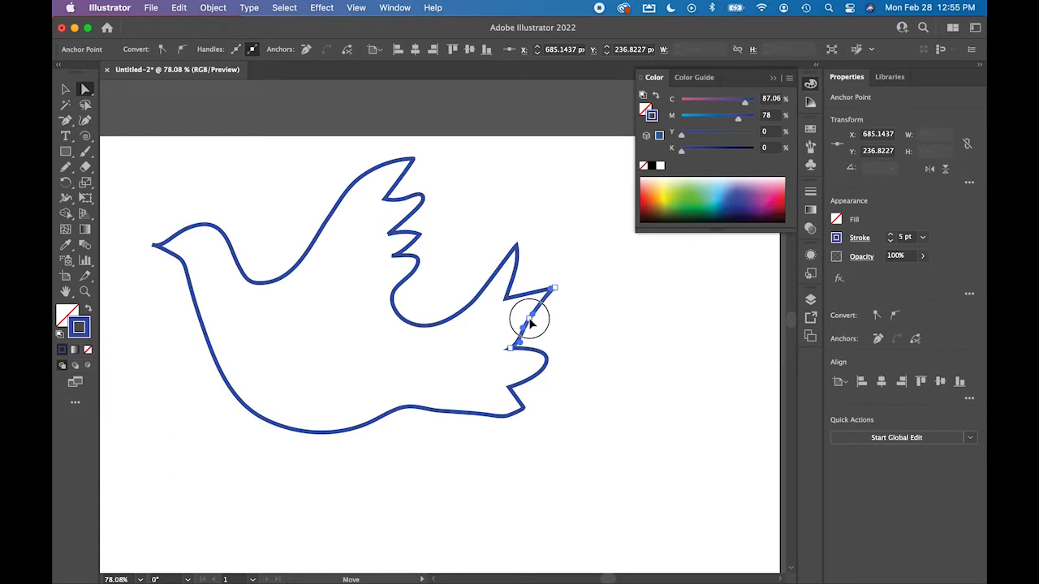
pyautogui.moveTo(534, 318)
pyautogui.mouseDown()
pyautogui.moveTo(556, 301)
pyautogui.moveTo(534, 312)
pyautogui.mouseUp()
pyautogui.click(586, 344)
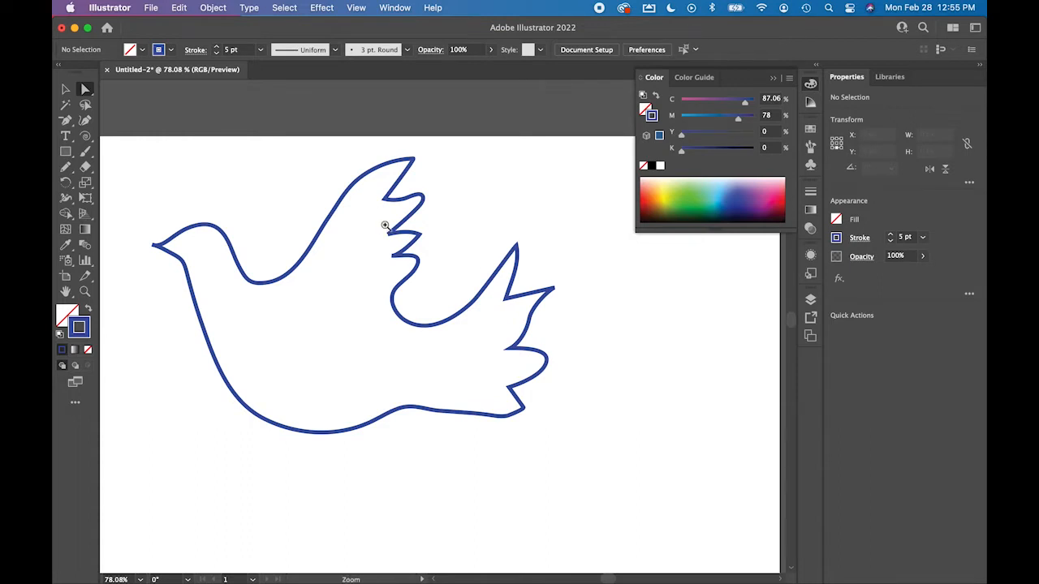
# Give the dove's stroke round caps and round corner joins, fit the artboard in view and deselect the path.
pyautogui.press('z')
pyautogui.moveTo(381, 220); pyautogui.dragTo(621, 352)
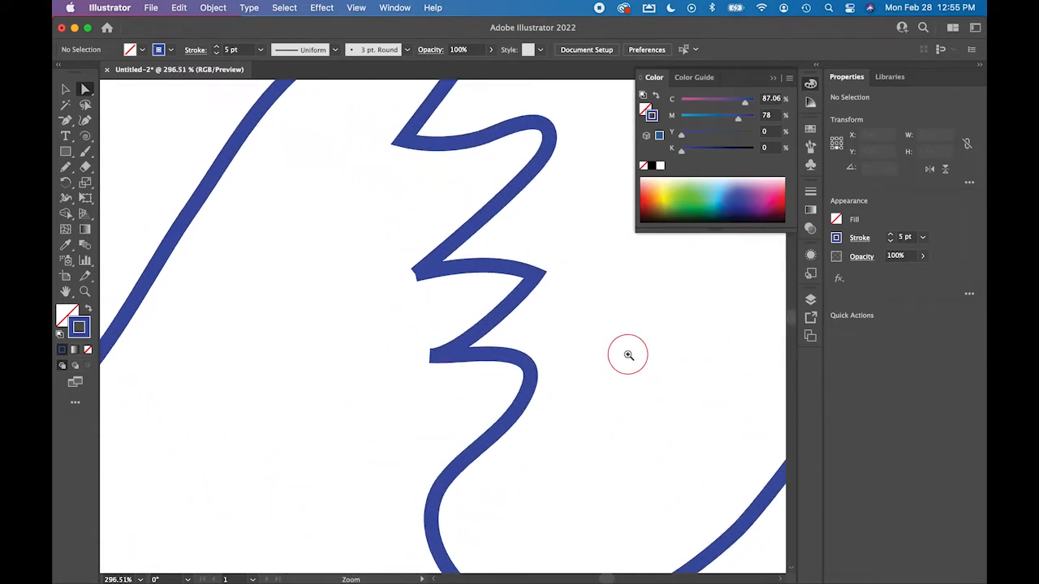
pyautogui.click(437, 272)
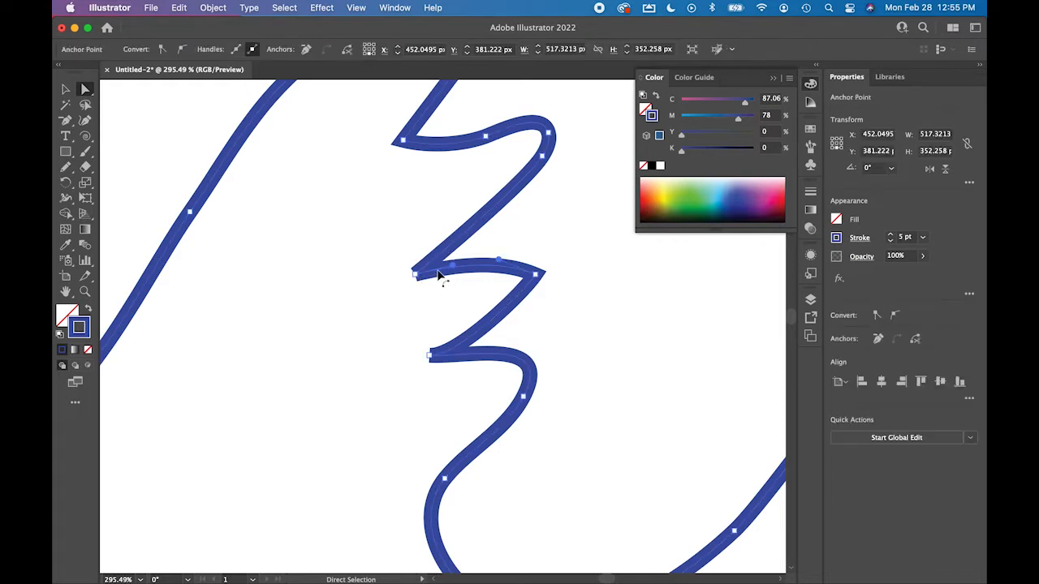
pyautogui.click(861, 238)
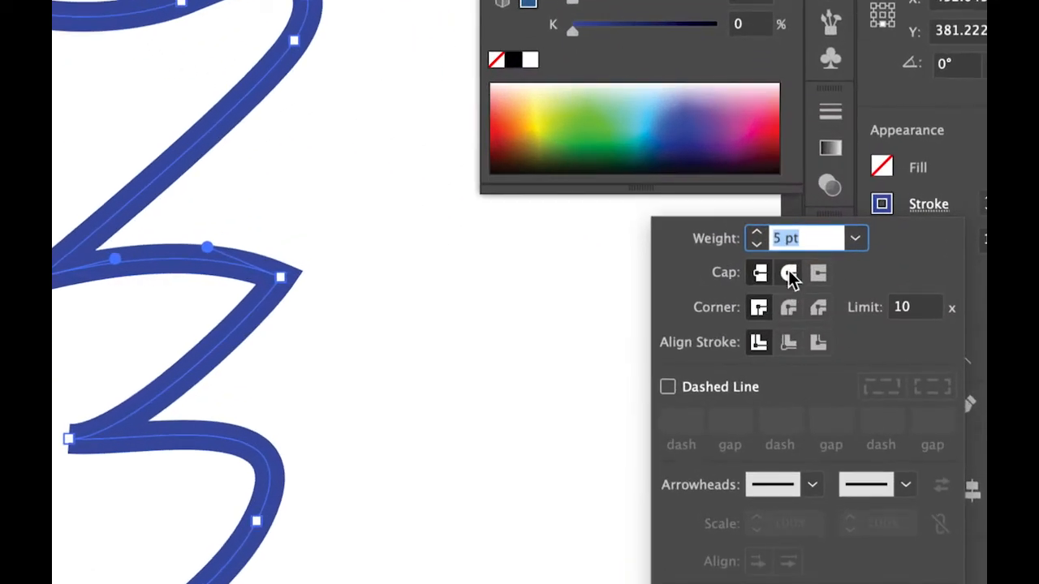
pyautogui.click(788, 274)
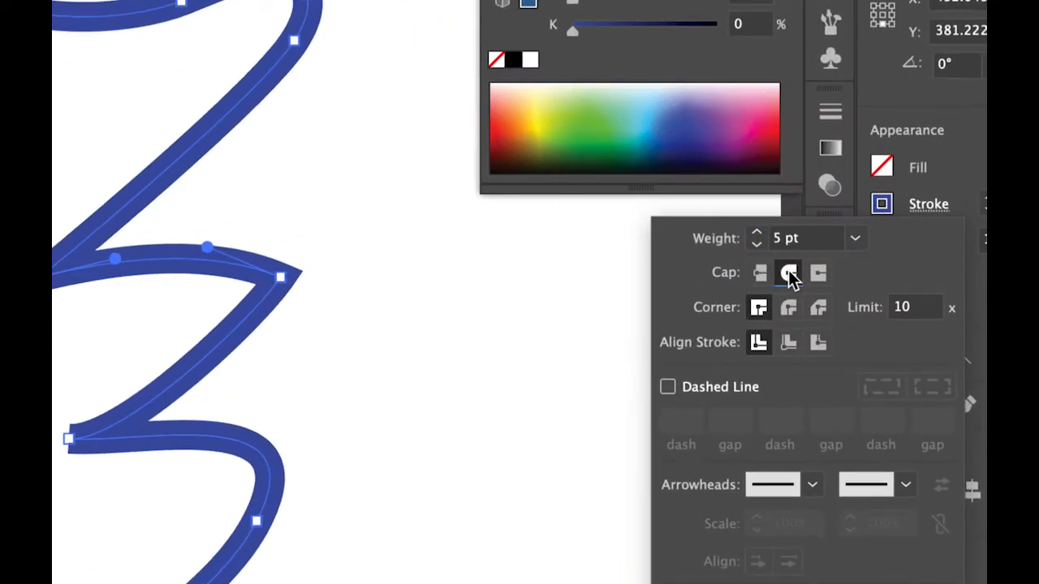
pyautogui.click(788, 306)
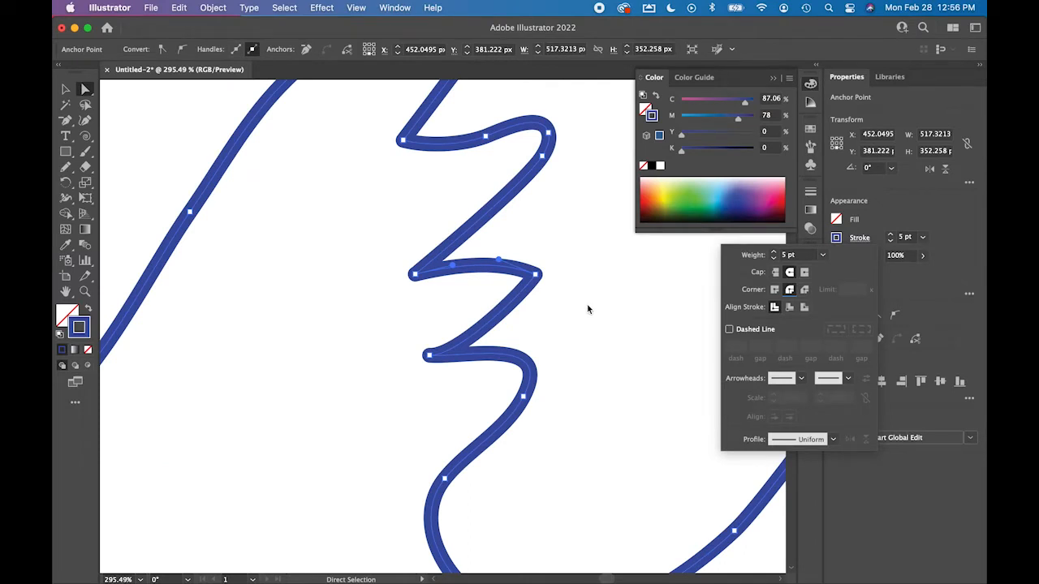
pyautogui.press('Escape')
pyautogui.press('super+0')
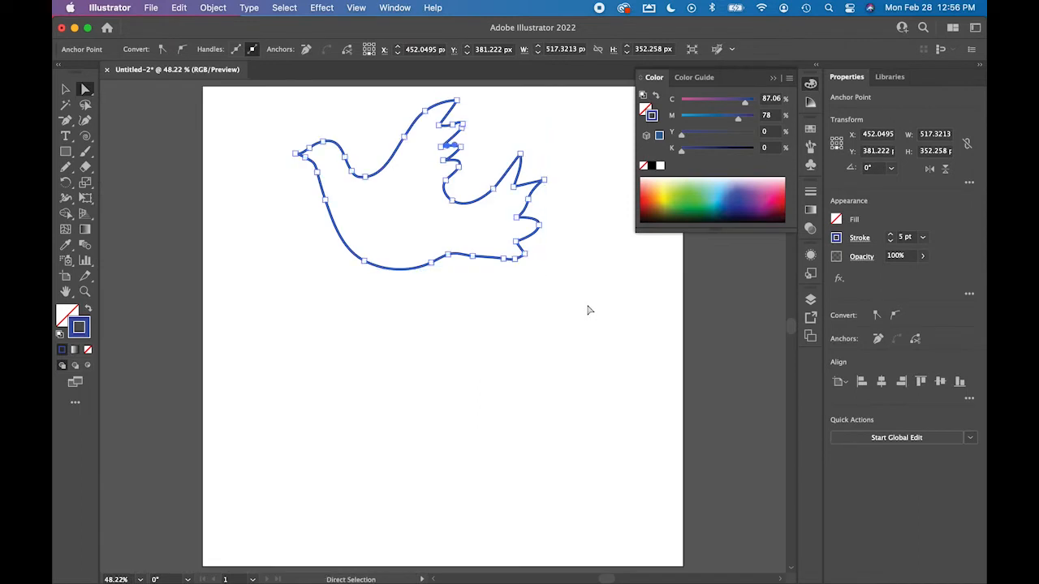
pyautogui.click(501, 297)
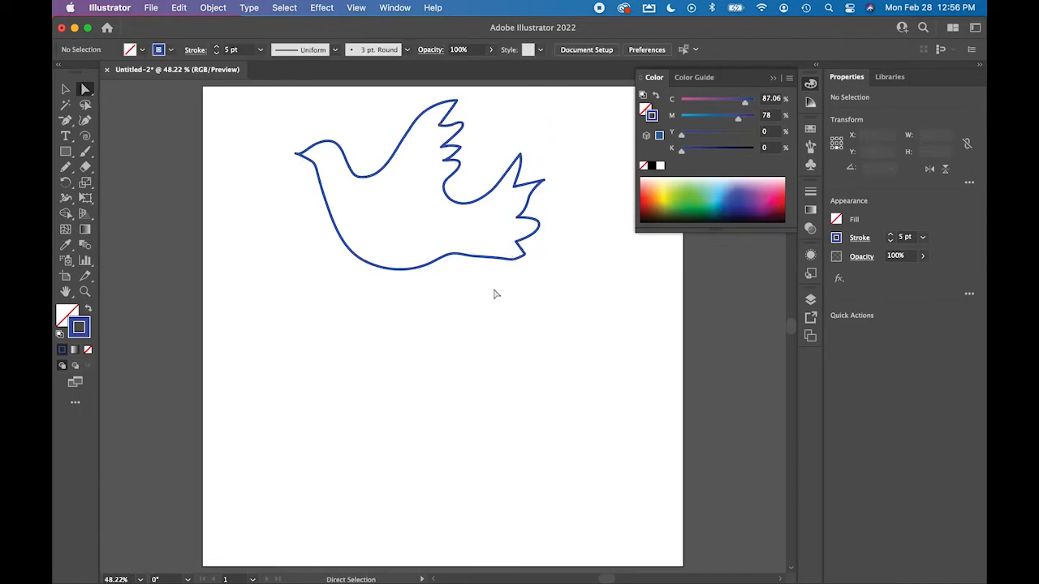
# Extend the dove's wing feather tips farther outward, pull the rounded tail feather inward and deselect the path.
pyautogui.press('super+z')
pyautogui.click(408, 328)
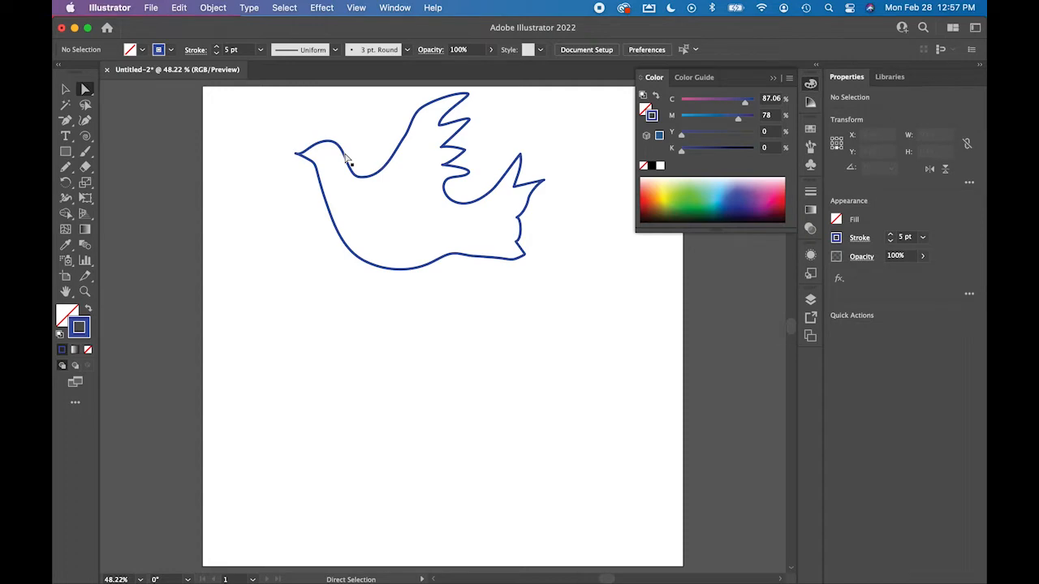
# Check that Scale Corners and Scale Strokes & Effects are enabled in the Scale tool's options, and accept the dialog.
pyautogui.press('v')
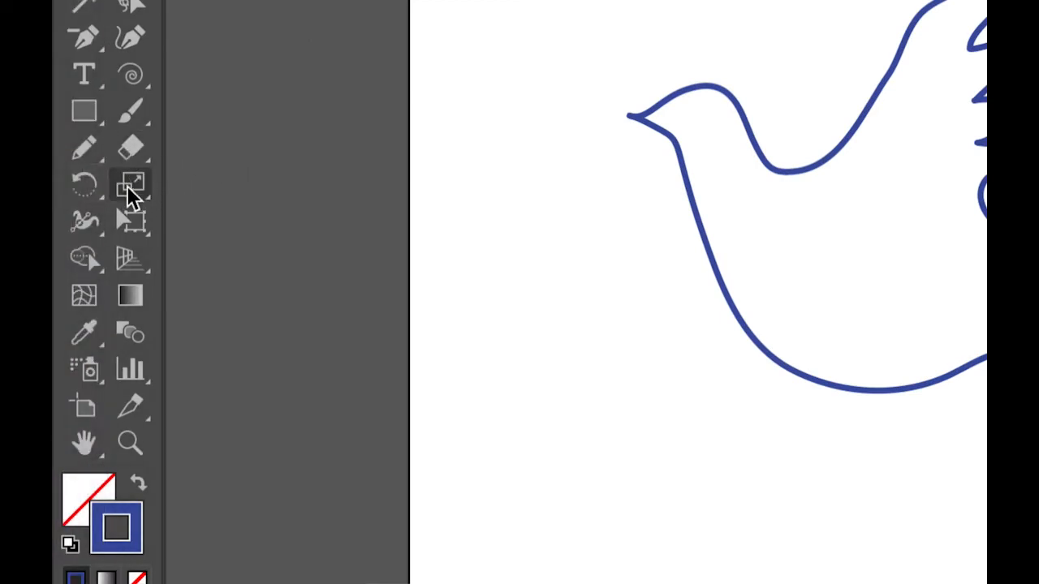
pyautogui.doubleClick(128, 188)
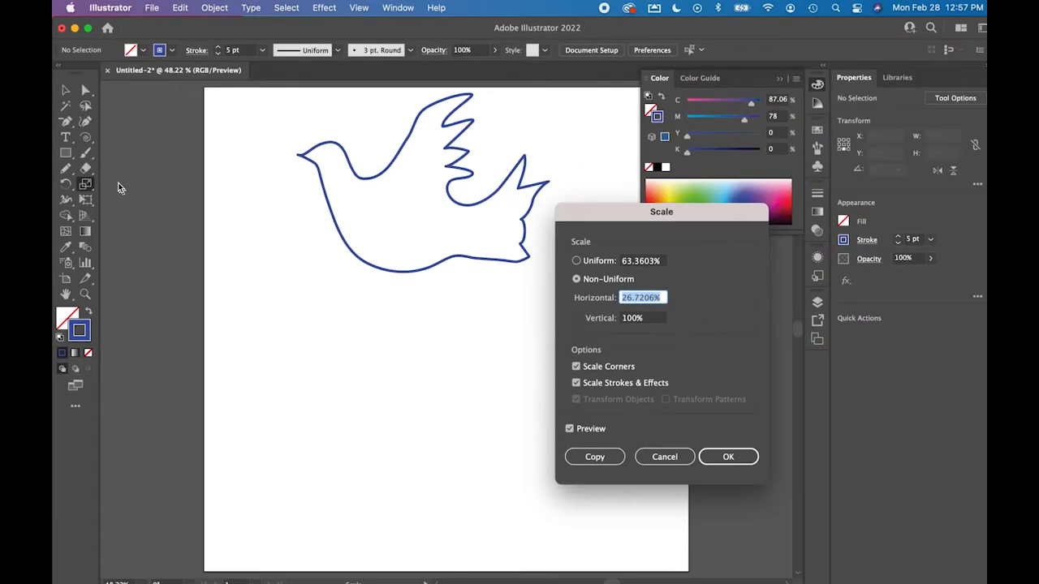
pyautogui.moveTo(581, 209); pyautogui.dragTo(389, 190)
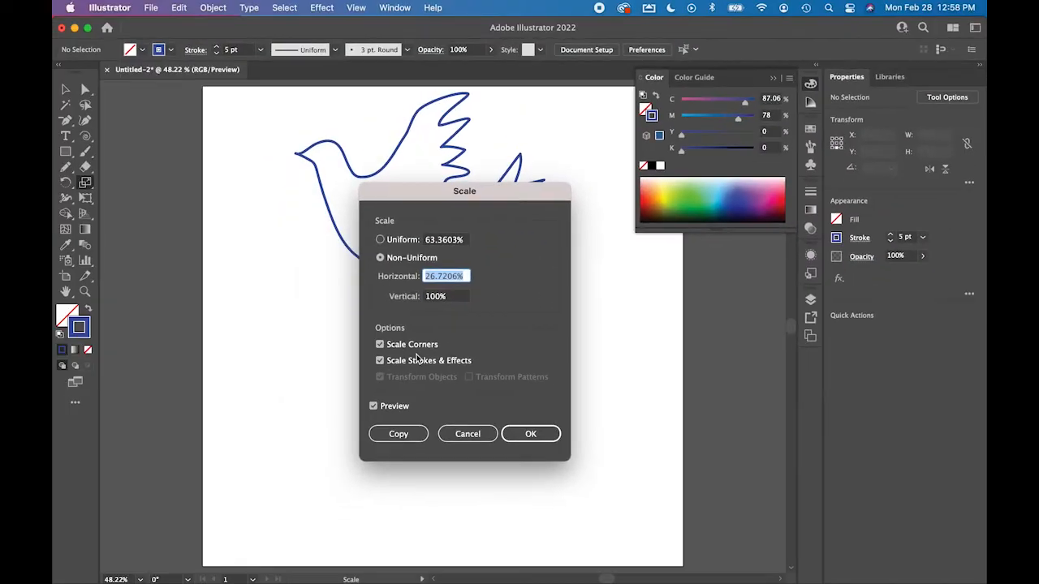
pyautogui.click(543, 438)
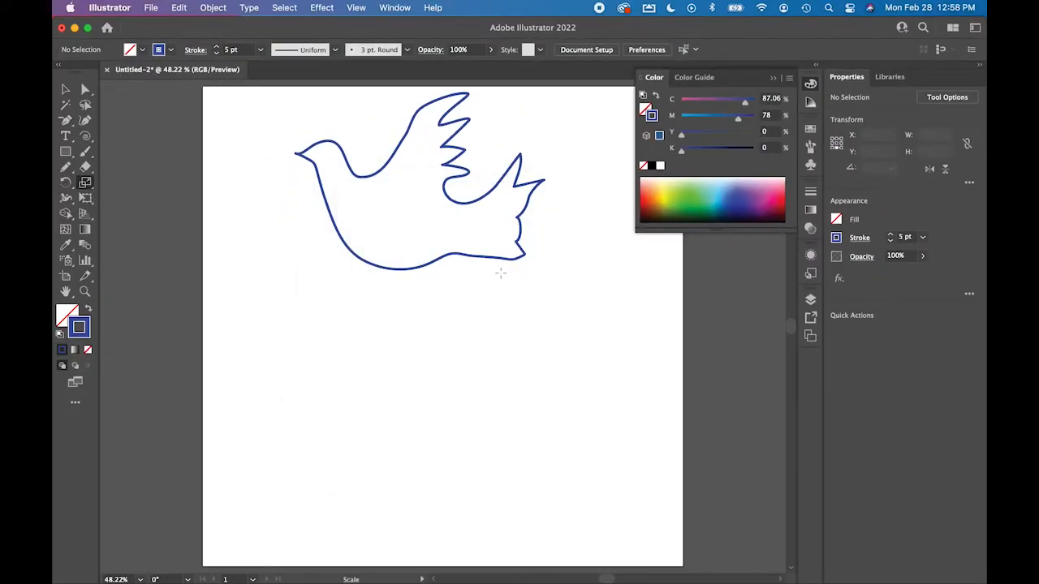
# Pull the anchor point on the dove's lower edge just before the tail upward so the underside of the tail curves inward.
pyautogui.click(87, 87)
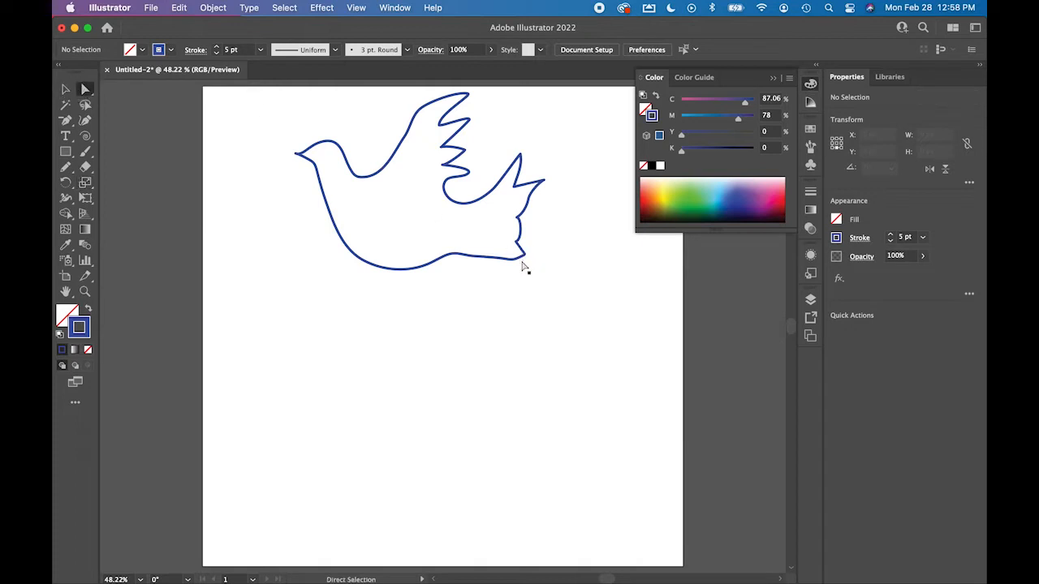
pyautogui.click(479, 259)
pyautogui.moveTo(476, 256)
pyautogui.mouseDown()
pyautogui.moveTo(476, 235)
pyautogui.moveTo(473, 249)
pyautogui.mouseUp()
pyautogui.click(448, 254)
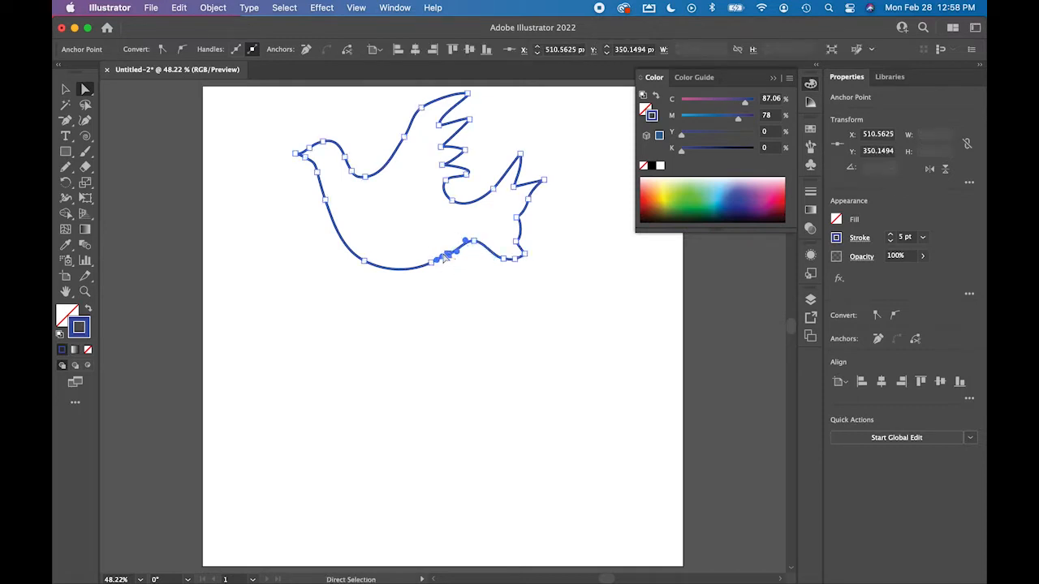
# Delete the extra anchor point between the dove's belly and tail to smooth that edge, and deselect the path.
pyautogui.click(65, 120)
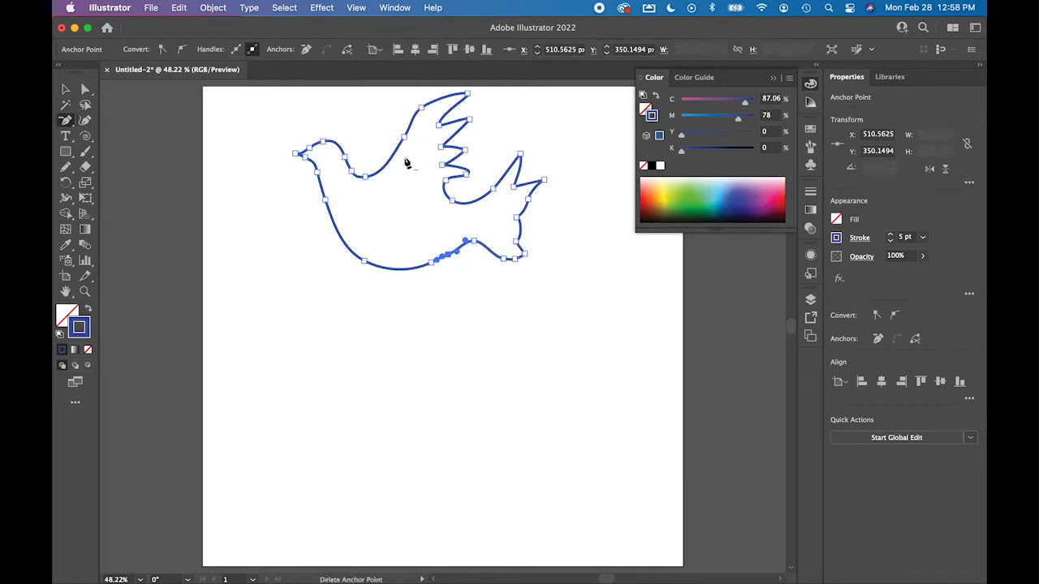
pyautogui.click(446, 253)
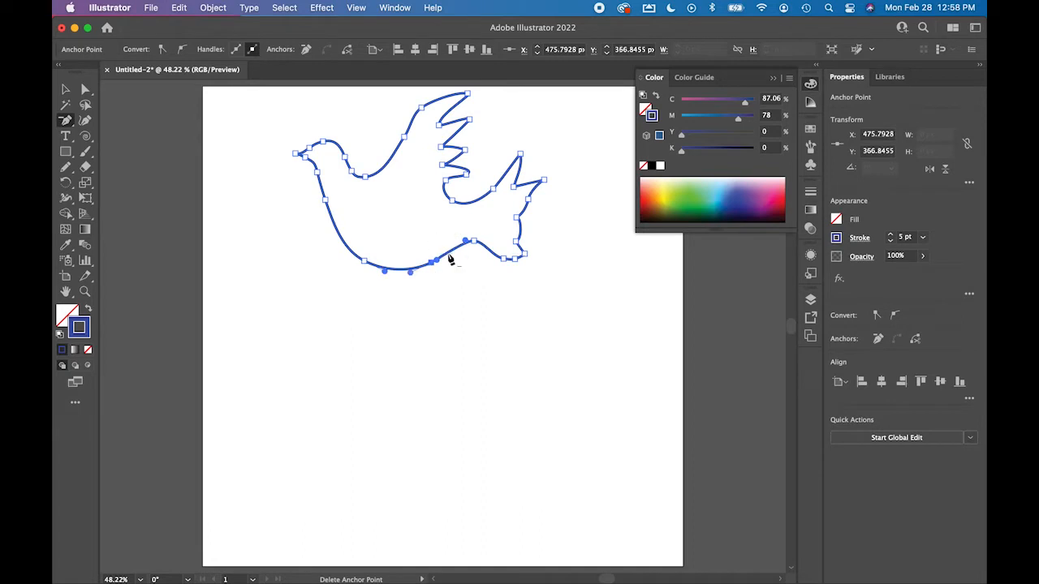
pyautogui.click(90, 88)
pyautogui.click(485, 348)
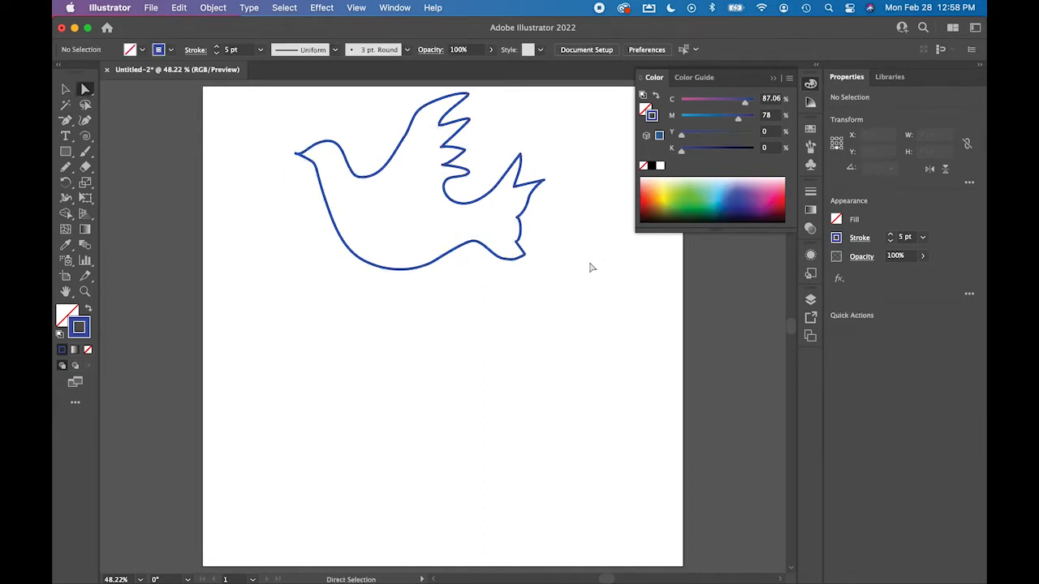
# Select the whole dove and scale it down to about 90 × 64 px, keeping its lower beak-side corner in place.
pyautogui.click(65, 90)
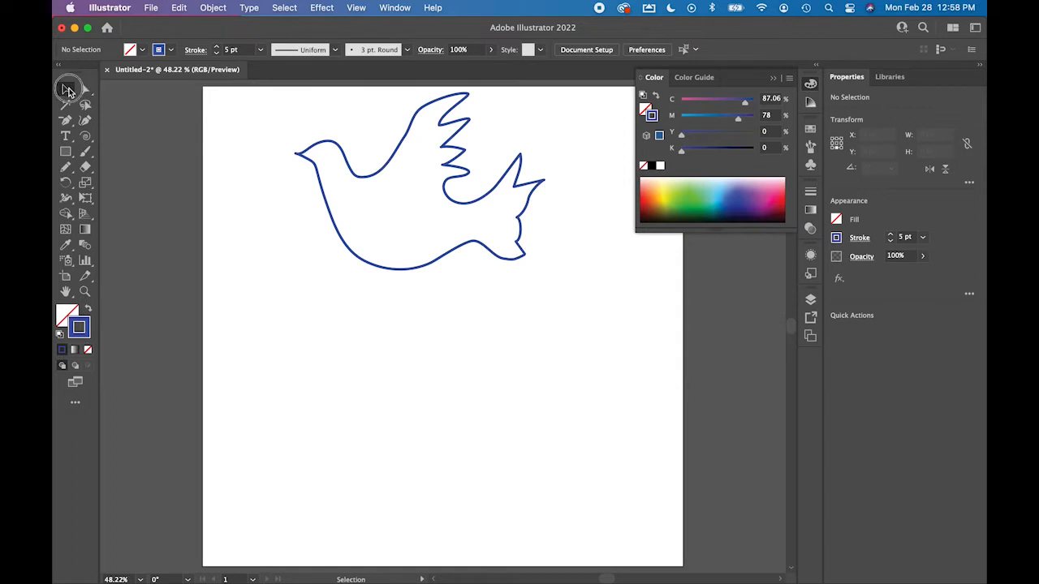
pyautogui.click(361, 255)
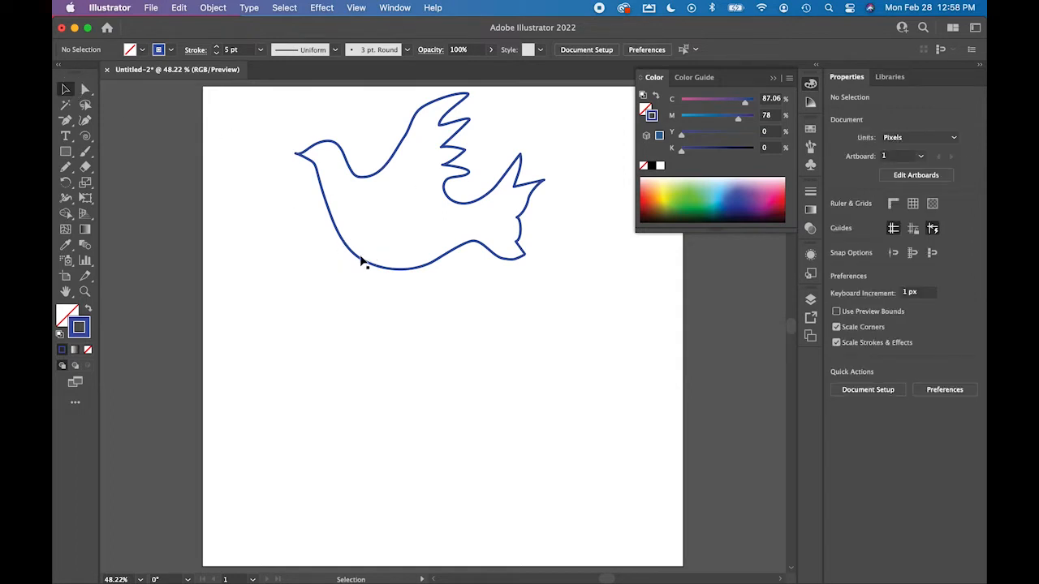
pyautogui.click(365, 260)
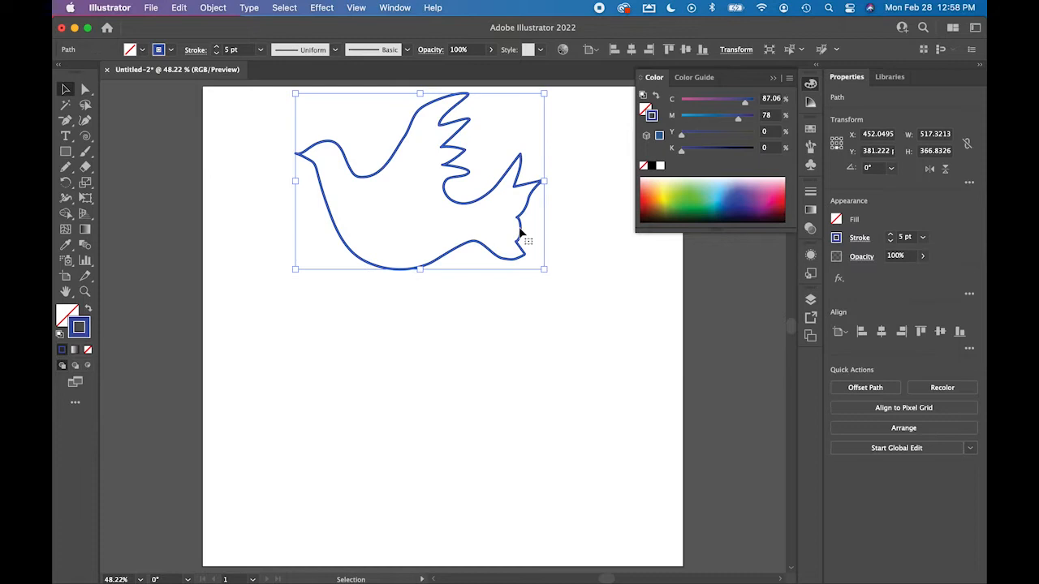
pyautogui.moveTo(544, 94)
pyautogui.mouseDown()
pyautogui.moveTo(413, 181)
pyautogui.moveTo(357, 240)
pyautogui.mouseUp()
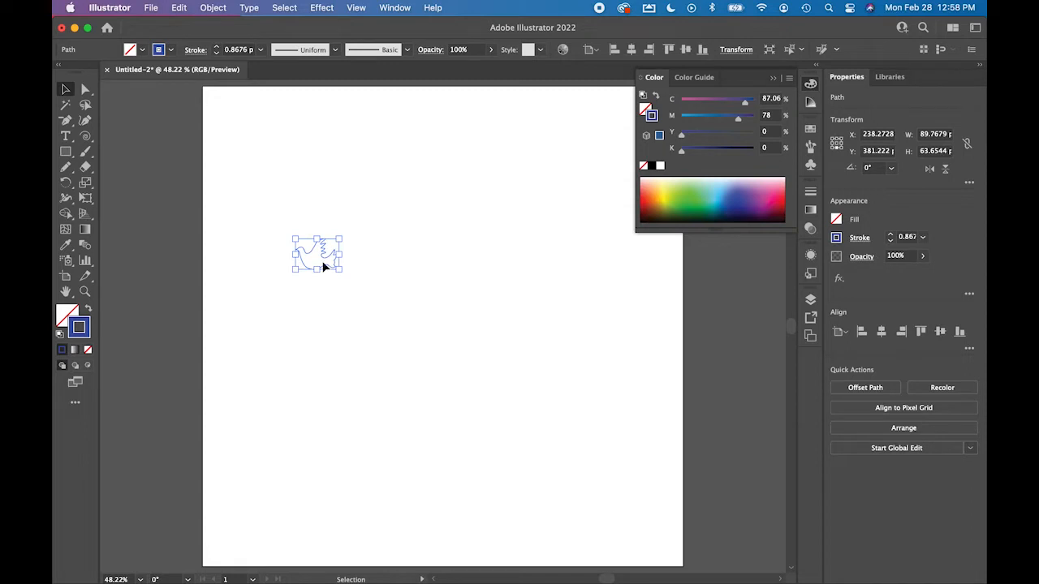
# Set the small dove's stroke weight to 3 pt and deselect it.
pyautogui.click(892, 237)
pyautogui.click(892, 236)
pyautogui.click(892, 236)
pyautogui.click(892, 235)
pyautogui.click(421, 300)
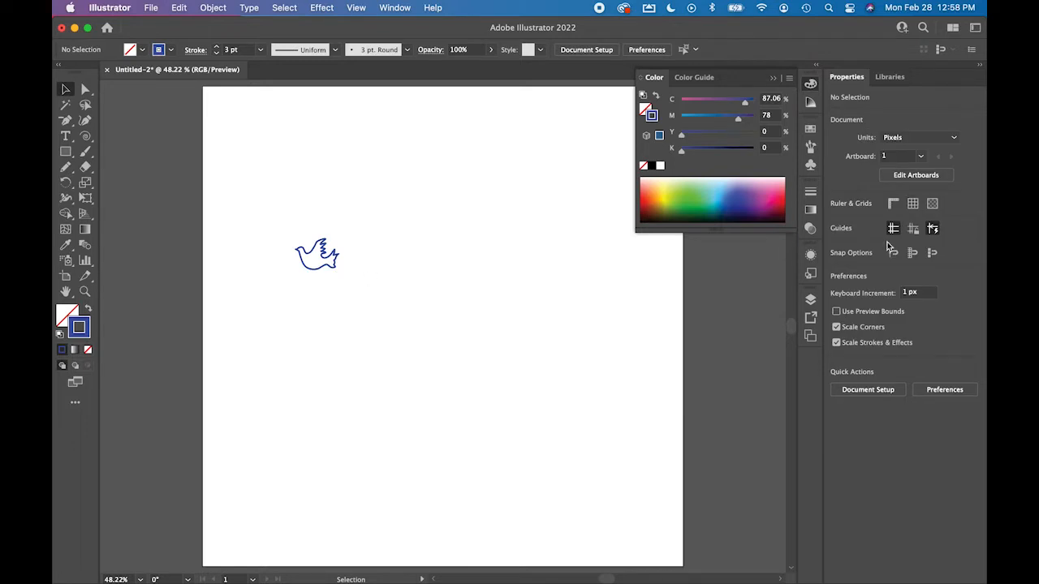
pyautogui.click(321, 262)
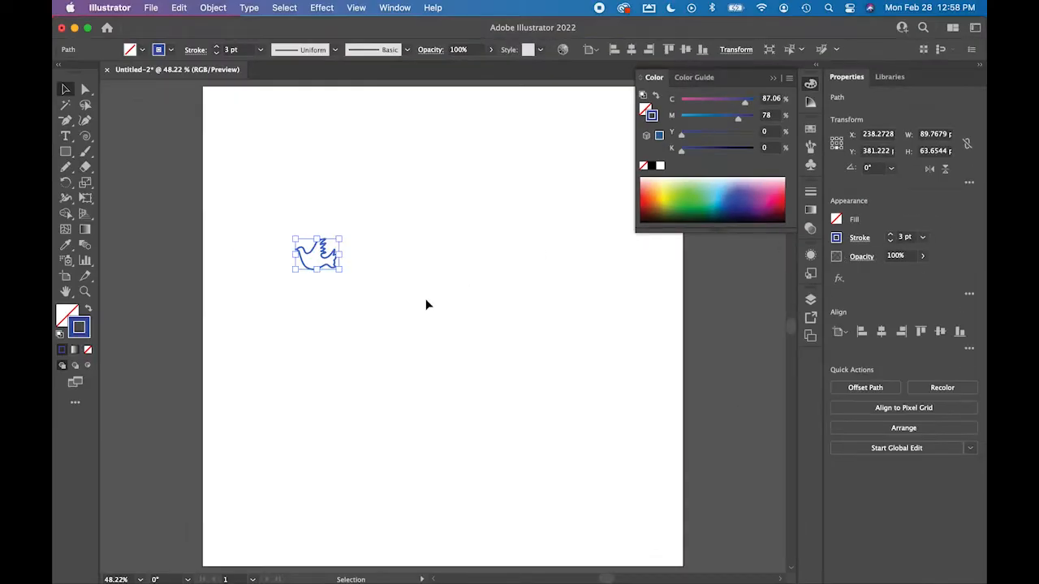
pyautogui.click(413, 294)
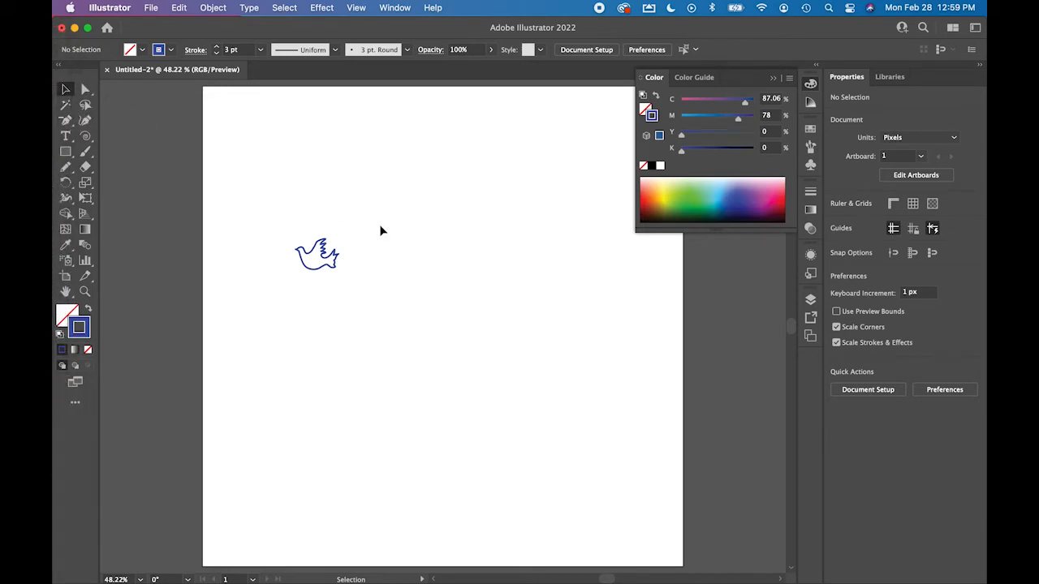
# Draw a freehand stem with the Pencil tool beside the dove, curving downward, about 142 px wide and 343 px high.
pyautogui.click(66, 155)
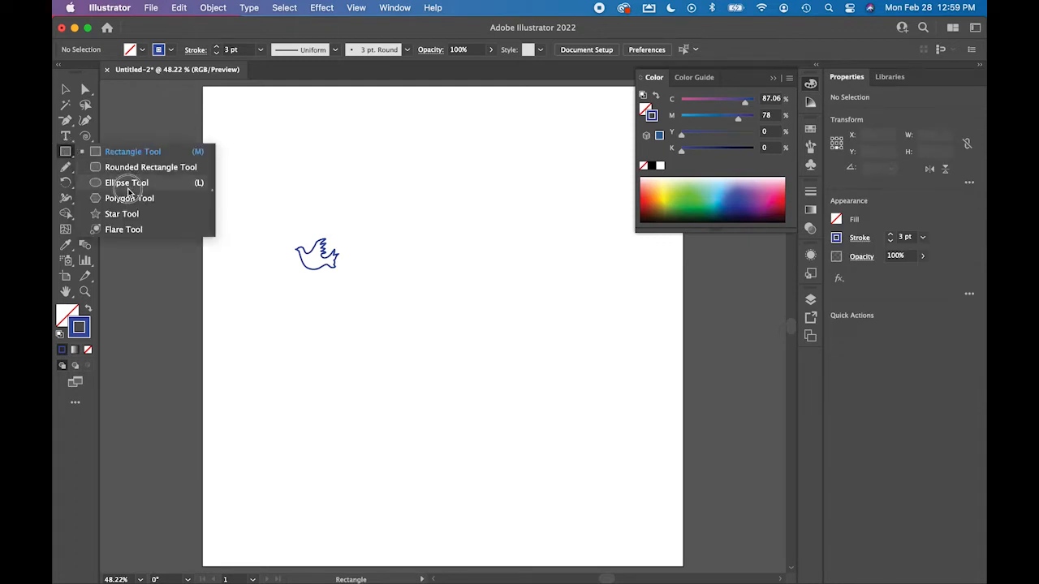
pyautogui.click(65, 167)
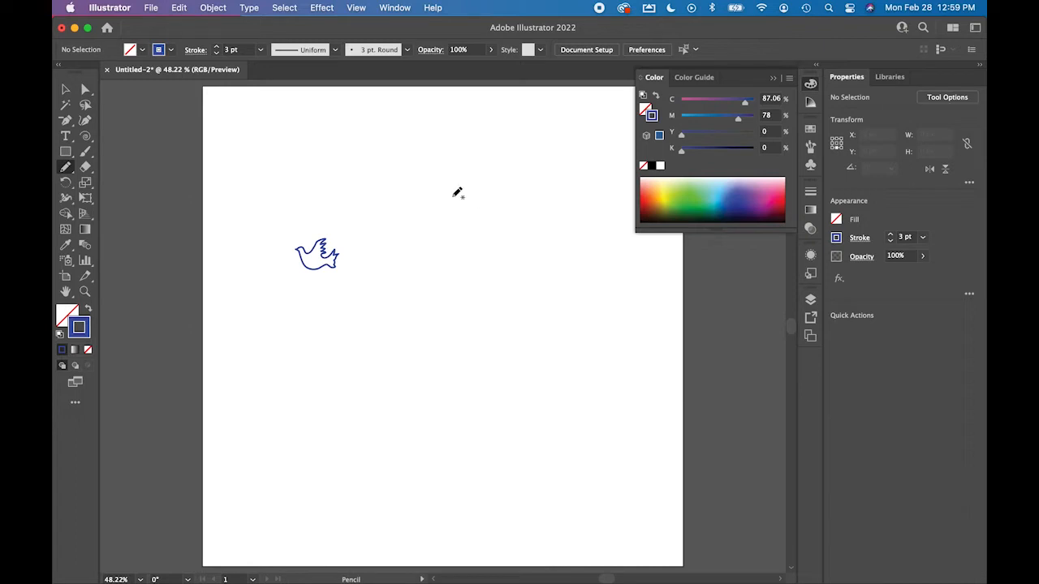
pyautogui.moveTo(447, 191)
pyautogui.mouseDown()
pyautogui.moveTo(504, 267)
pyautogui.moveTo(515, 355)
pyautogui.mouseUp()
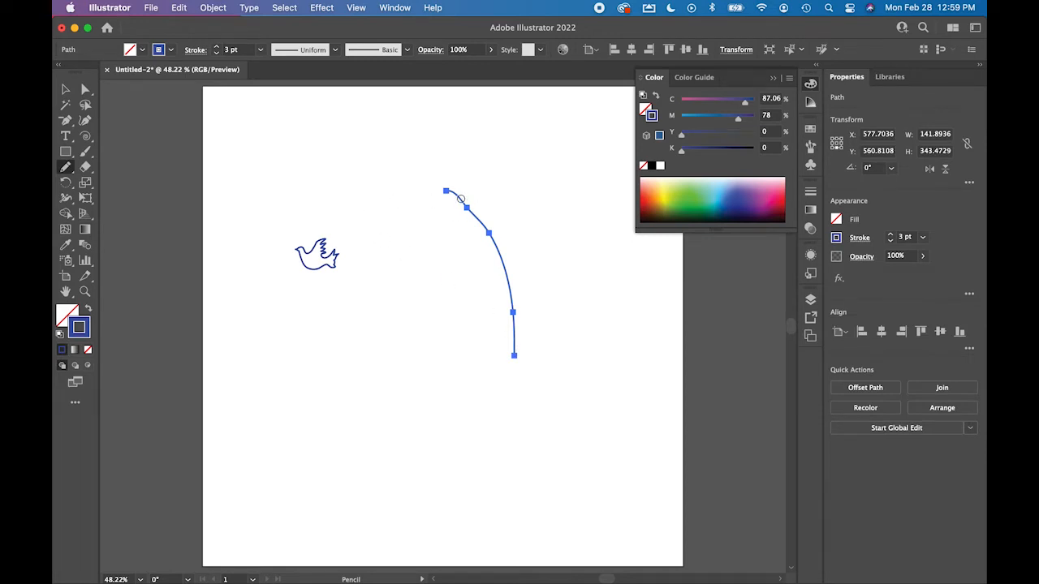
# Smooth the pencil-drawn stem with repeated passes until a single anchor point remains between its two ends.
pyautogui.moveTo(488, 224); pyautogui.dragTo(521, 326)
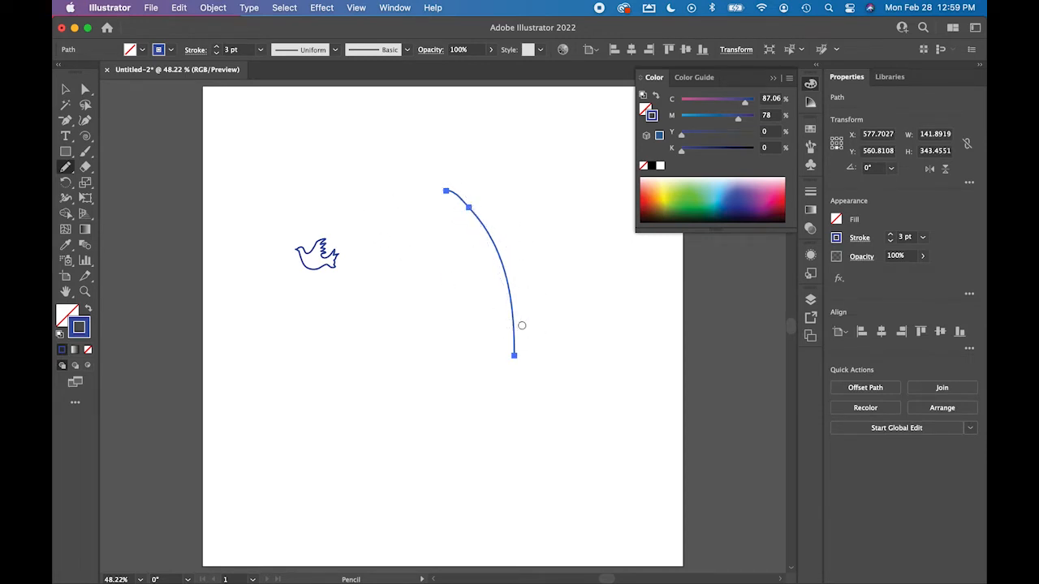
pyautogui.moveTo(470, 207); pyautogui.dragTo(500, 283)
pyautogui.moveTo(474, 216); pyautogui.dragTo(558, 321)
pyautogui.moveTo(495, 235)
pyautogui.mouseDown()
pyautogui.moveTo(490, 225)
pyautogui.moveTo(516, 334)
pyautogui.mouseUp()
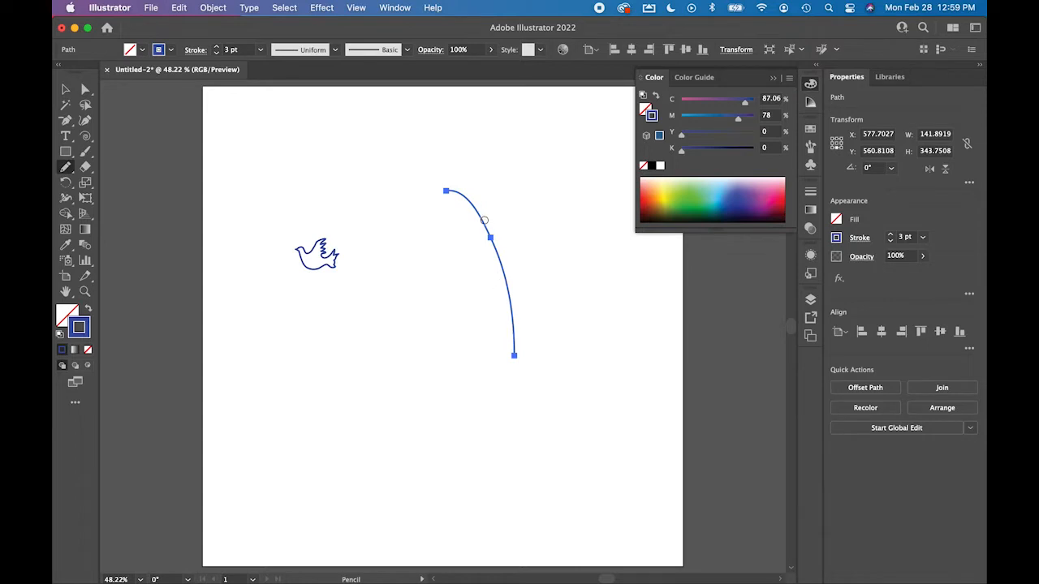
# Shift the stem's middle anchor point slightly outward, refine the curve below it and deselect the path.
pyautogui.click(85, 89)
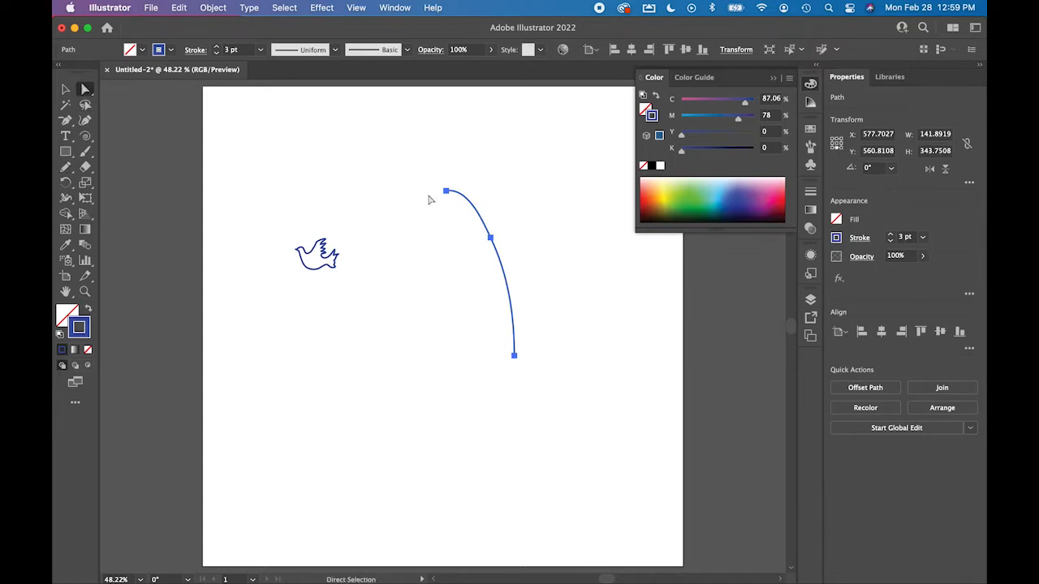
pyautogui.click(491, 238)
pyautogui.moveTo(490, 238); pyautogui.dragTo(494, 240)
pyautogui.moveTo(513, 282); pyautogui.dragTo(511, 279)
pyautogui.click(556, 284)
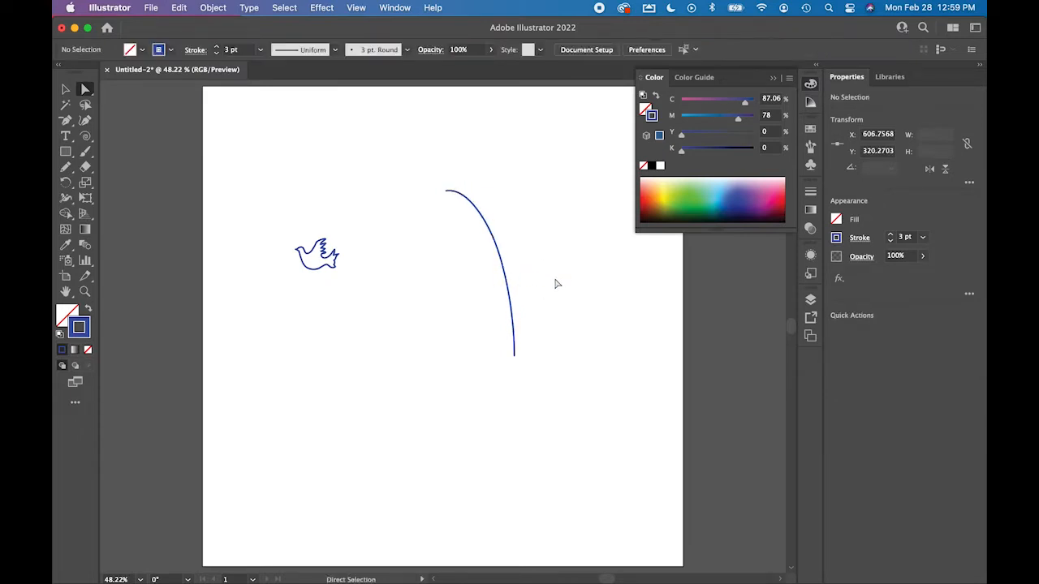
# Move the stem's upper end anchor slightly higher to adjust the curve at its tip.
pyautogui.click(446, 192)
pyautogui.moveTo(445, 192); pyautogui.dragTo(465, 186)
pyautogui.click(457, 243)
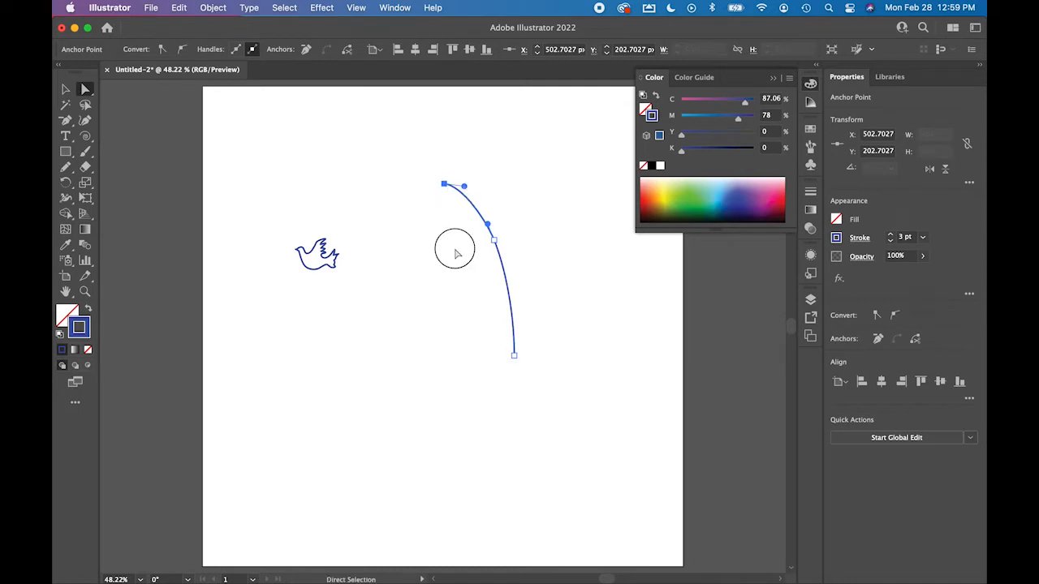
# Give the stem a dark green stroke (C 81.96, M 44.71, Y 100, K 50.98) with round caps and round corner joins.
pyautogui.click(511, 300)
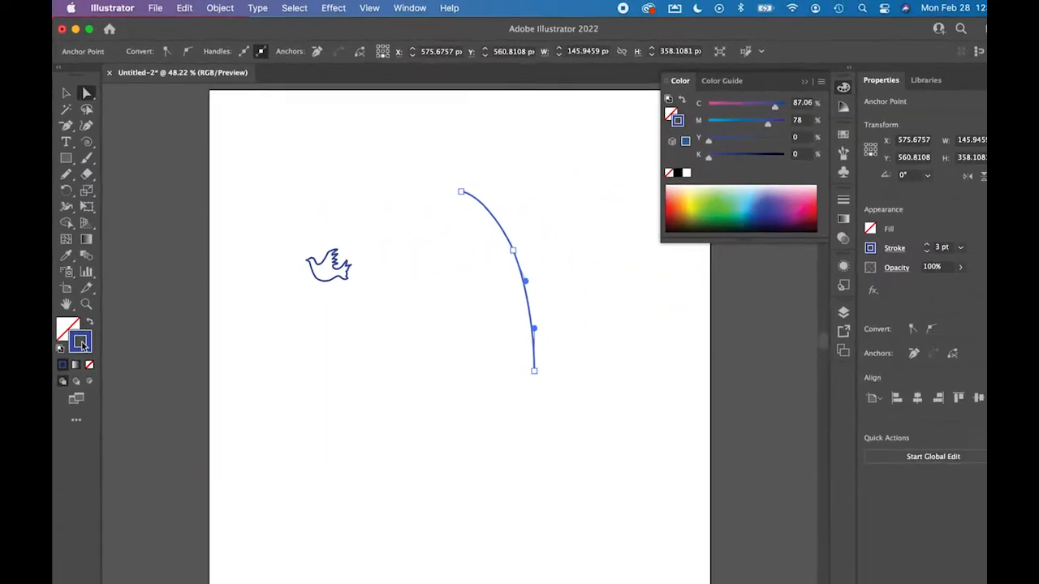
pyautogui.click(694, 209)
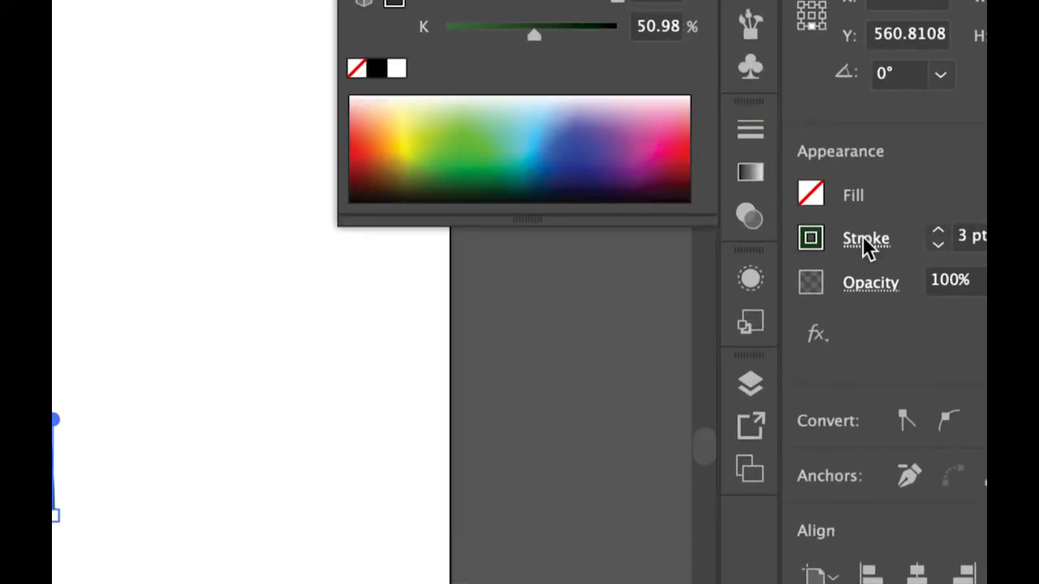
pyautogui.click(861, 238)
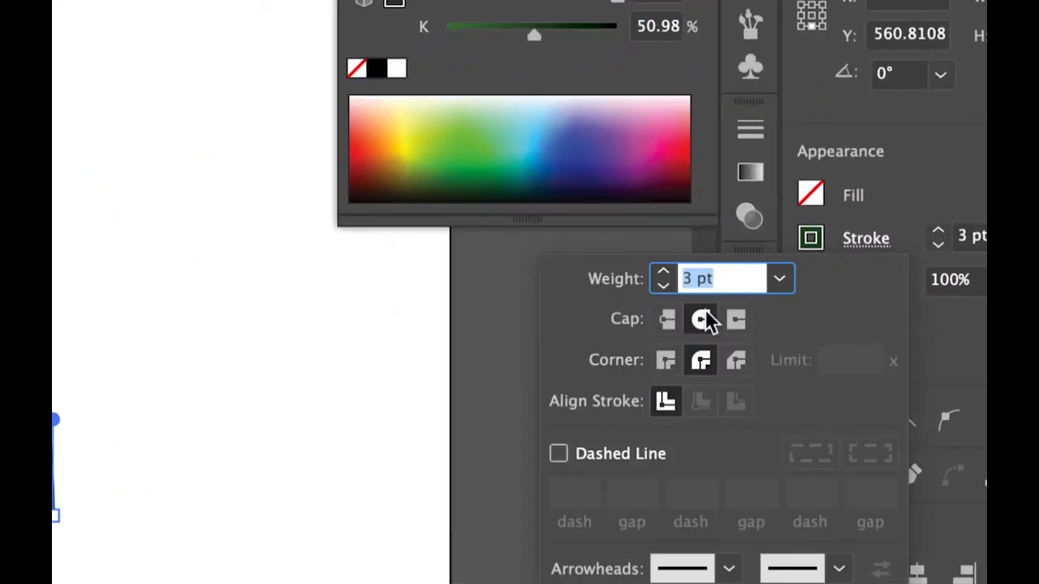
pyautogui.click(701, 320)
pyautogui.click(702, 364)
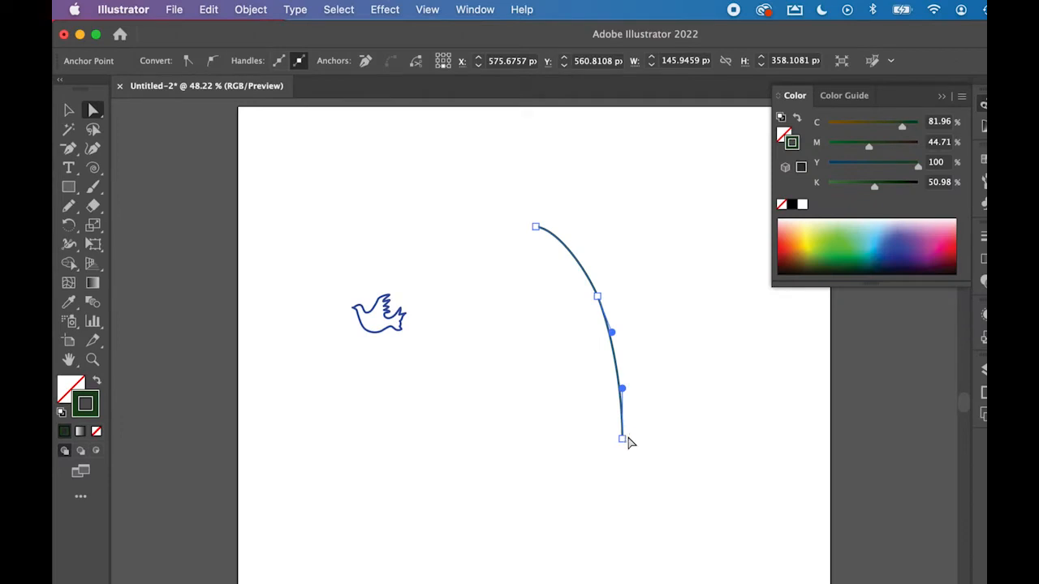
# Nudge the stem's lower end anchor outward, widen that end to about 27 pt with the Width tool and deselect.
pyautogui.moveTo(623, 440); pyautogui.dragTo(629, 439)
pyautogui.click(69, 243)
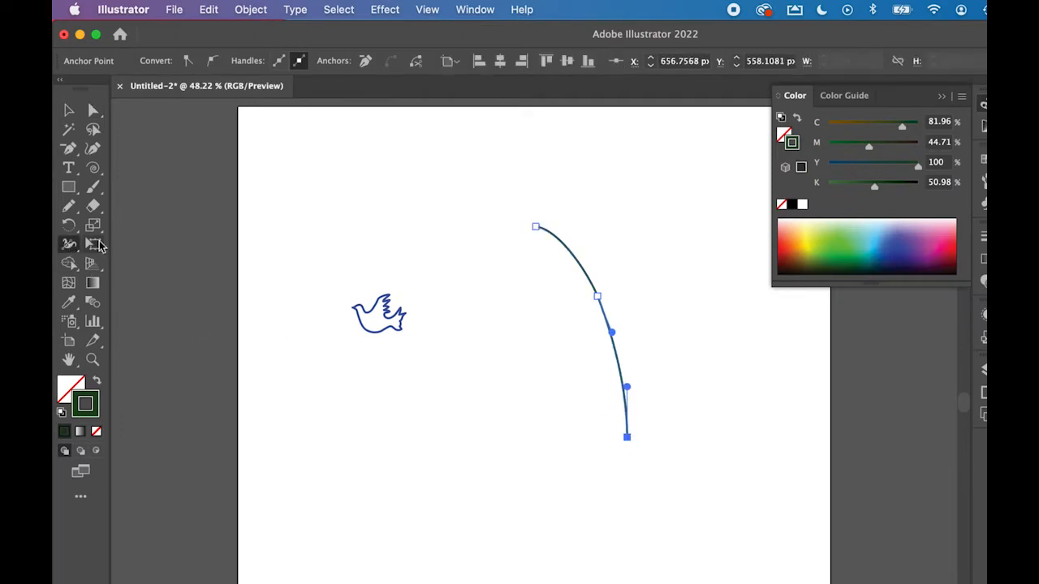
pyautogui.moveTo(628, 437); pyautogui.dragTo(624, 445)
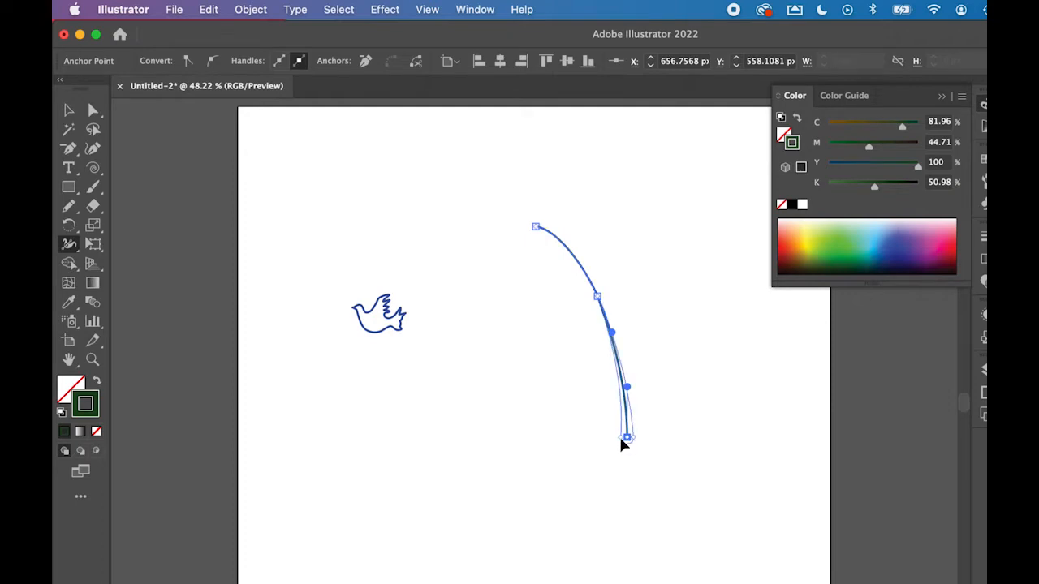
pyautogui.moveTo(621, 443); pyautogui.dragTo(622, 441)
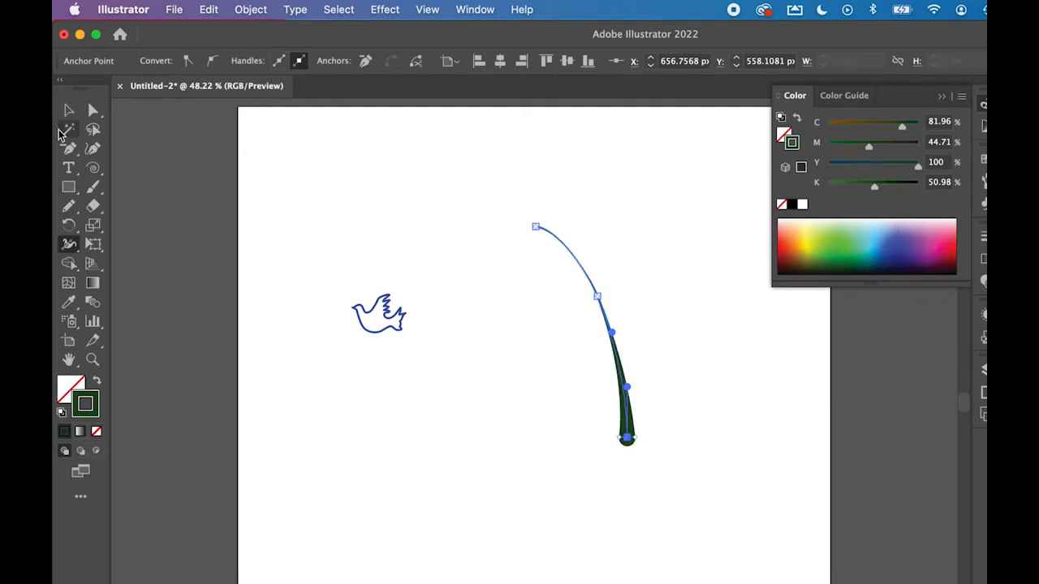
pyautogui.click(68, 110)
pyautogui.click(532, 154)
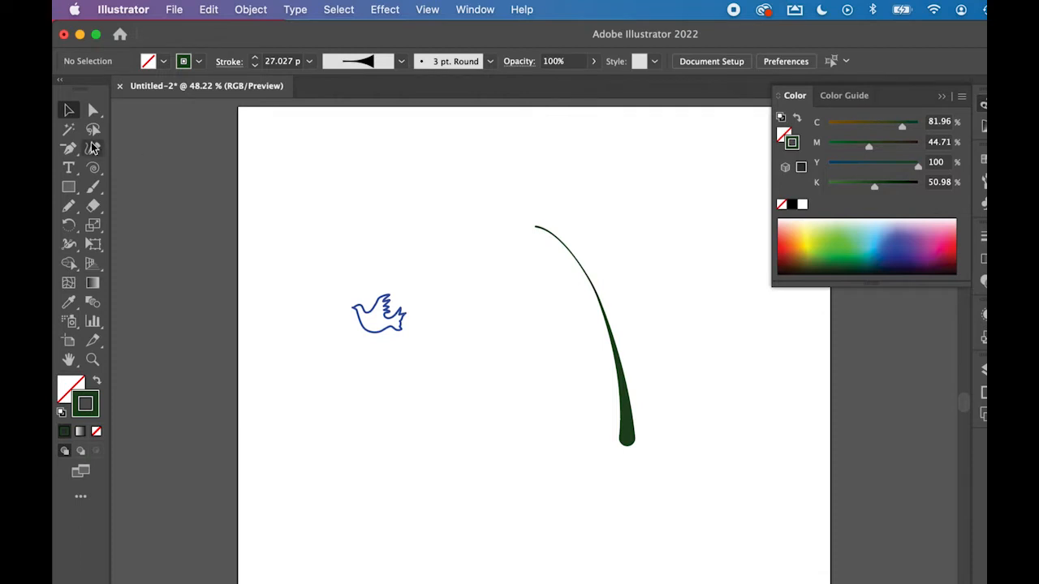
# Draw a narrow upright ellipse just above the stem's tip and convert its top anchor point to a sharp corner.
pyautogui.moveTo(69, 185); pyautogui.dragTo(134, 220)
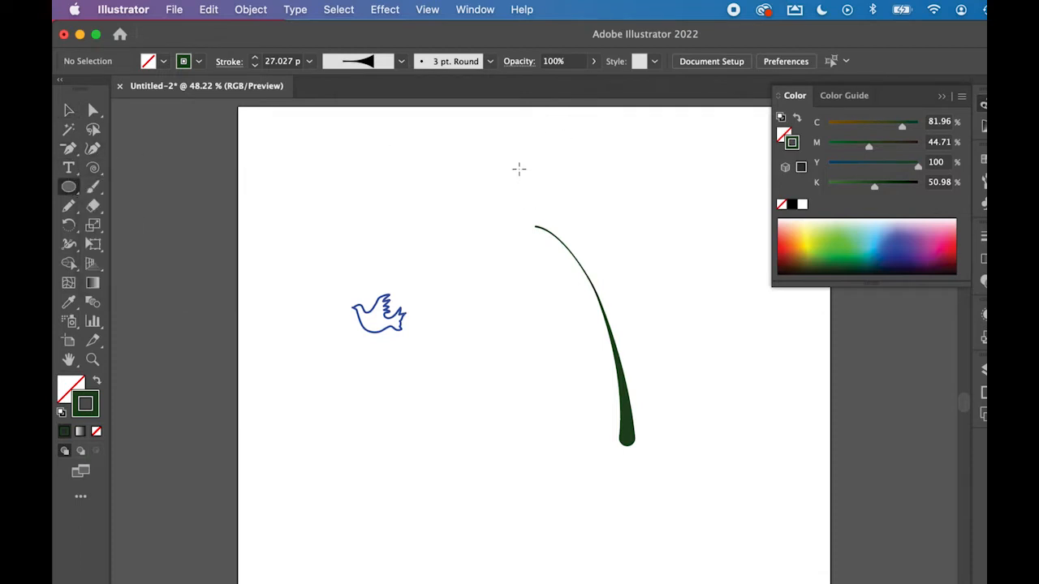
pyautogui.moveTo(521, 183); pyautogui.dragTo(546, 219)
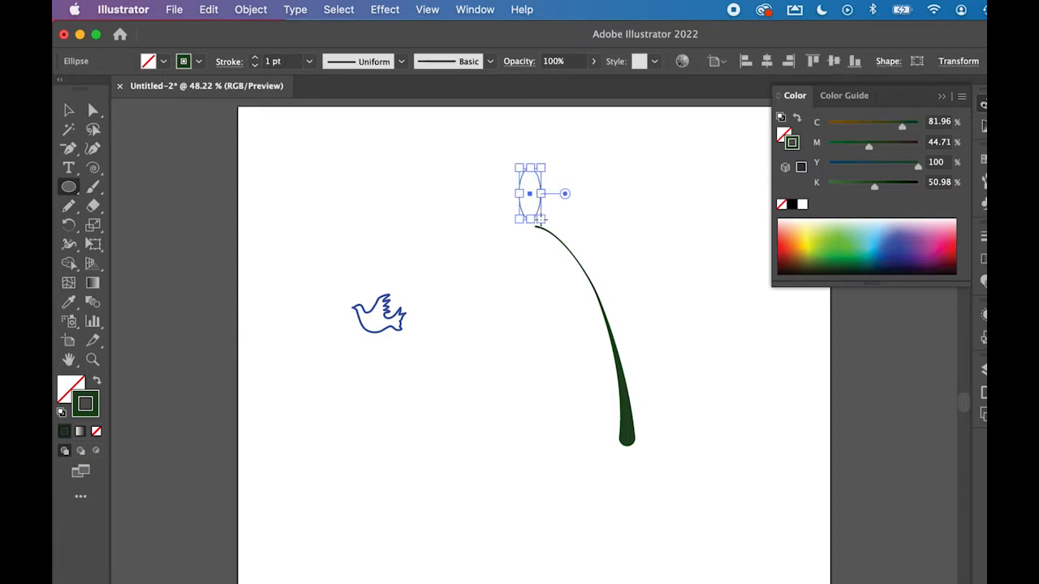
pyautogui.moveTo(68, 154); pyautogui.dragTo(143, 213)
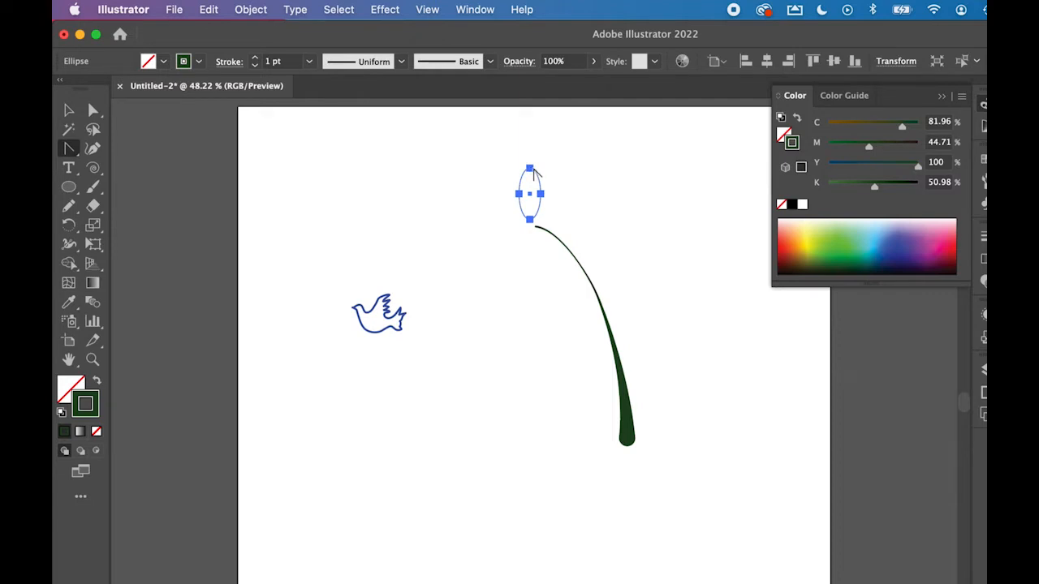
pyautogui.moveTo(525, 156); pyautogui.dragTo(707, 309)
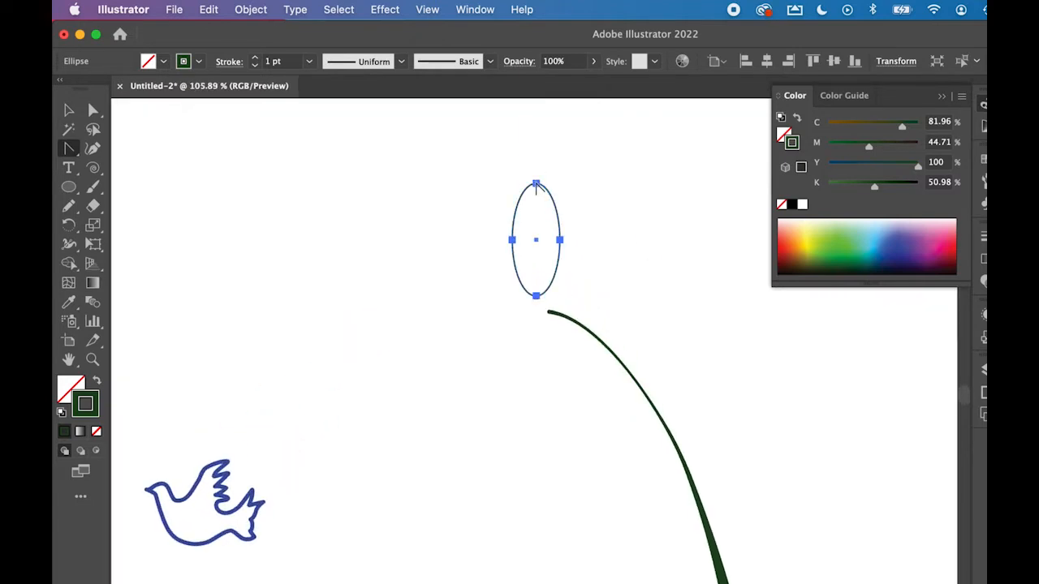
pyautogui.click(535, 184)
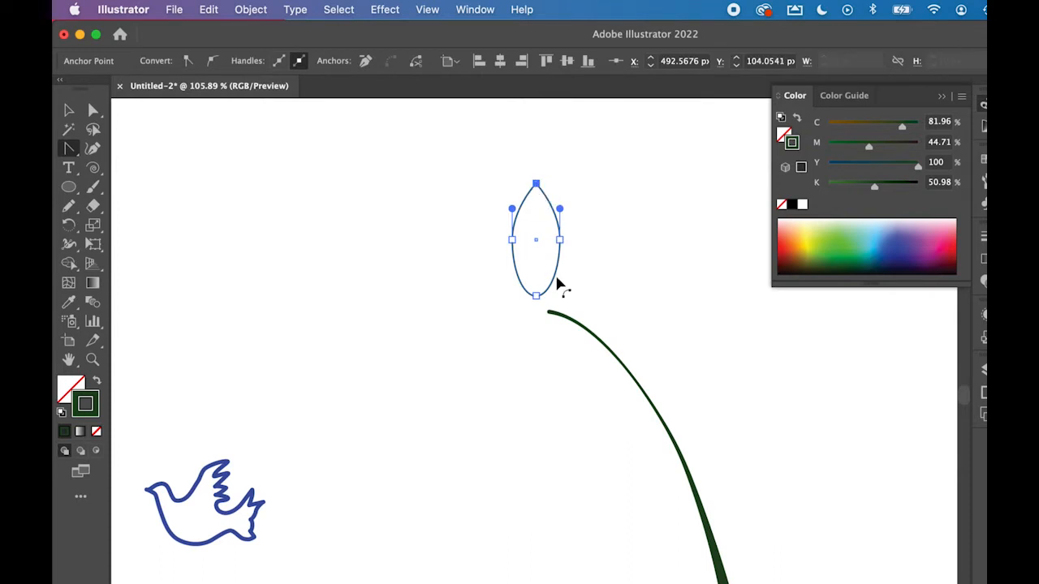
# Raise the leaf shape's pointed top anchor to make the tip longer.
pyautogui.click(91, 111)
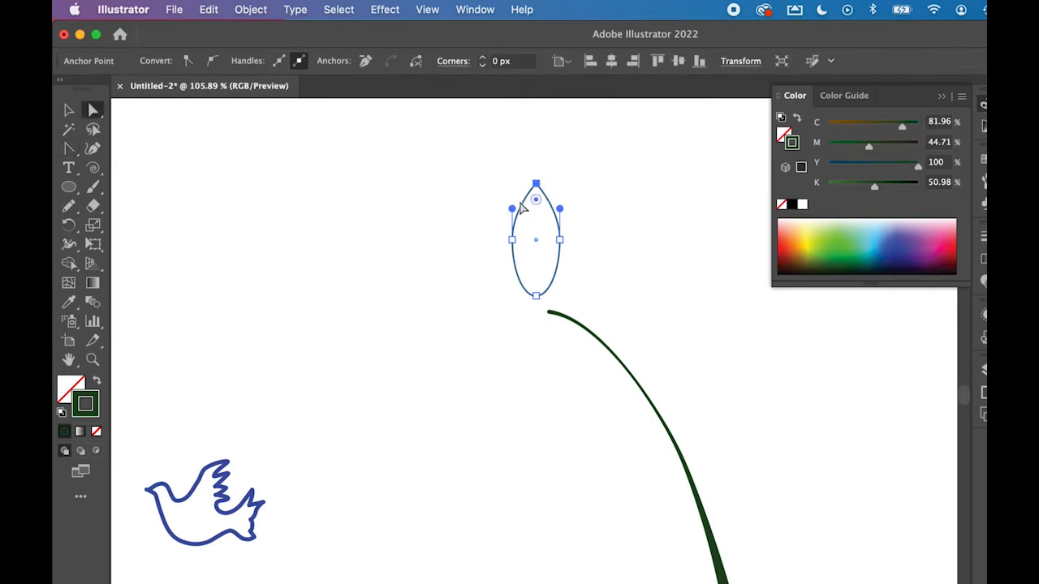
pyautogui.click(610, 216)
pyautogui.moveTo(535, 185); pyautogui.dragTo(536, 161)
# Move the leaf's bottom anchor slightly up and angle both of its handles downward to form a rounded, notched base.
pyautogui.moveTo(536, 296)
pyautogui.mouseDown()
pyautogui.moveTo(537, 286)
pyautogui.moveTo(524, 289)
pyautogui.mouseUp()
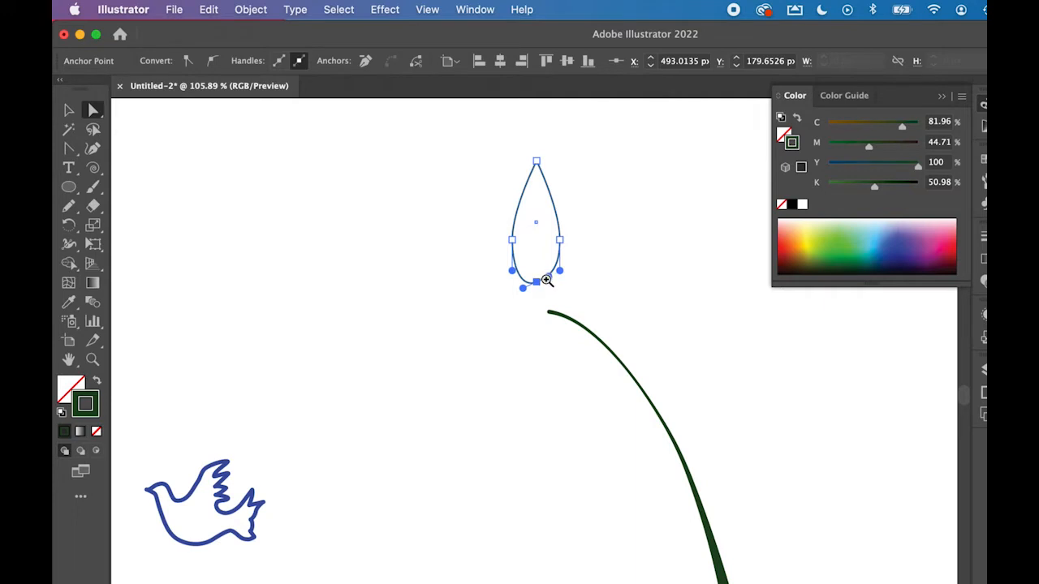
pyautogui.keyDown('super'); pyautogui.click(547, 279); pyautogui.keyUp('super')
pyautogui.keyDown('super'); pyautogui.click(534, 420); pyautogui.keyUp('super')
pyautogui.keyDown('super'); pyautogui.click(534, 419); pyautogui.keyUp('super')
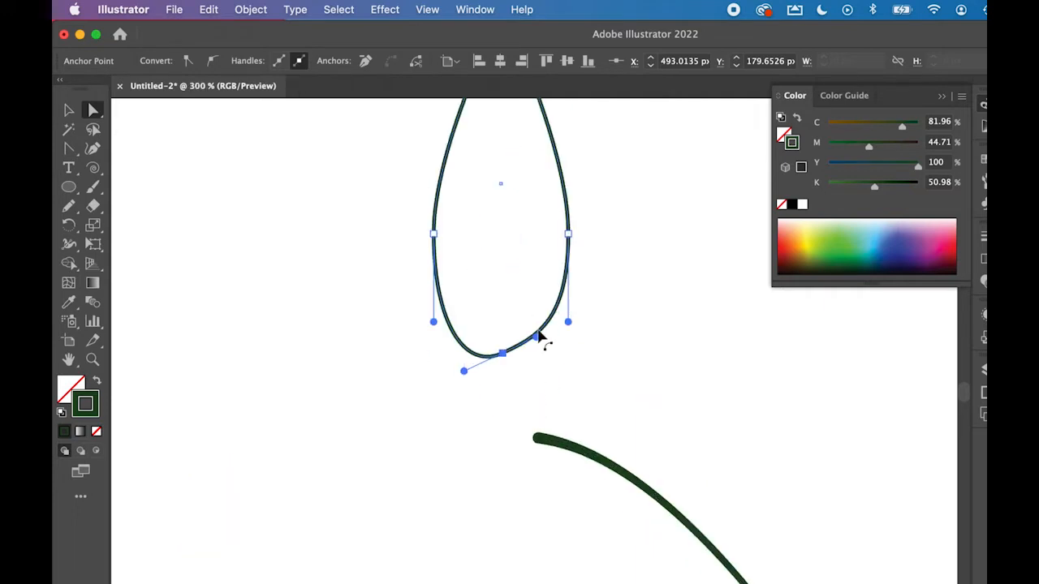
pyautogui.moveTo(535, 337); pyautogui.dragTo(533, 367)
pyautogui.moveTo(464, 371); pyautogui.dragTo(464, 378)
pyautogui.moveTo(533, 369); pyautogui.dragTo(536, 380)
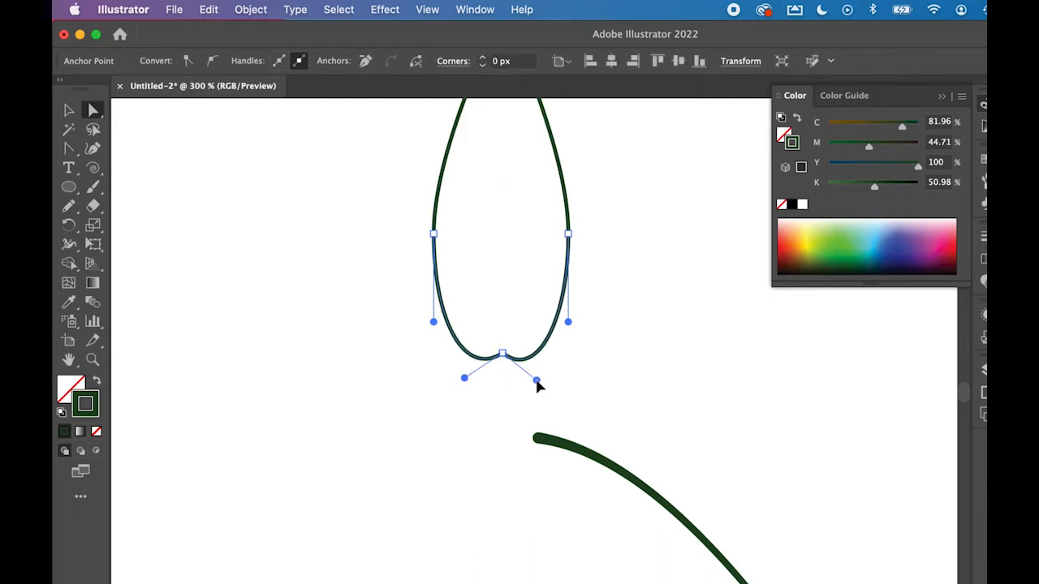
pyautogui.click(503, 354)
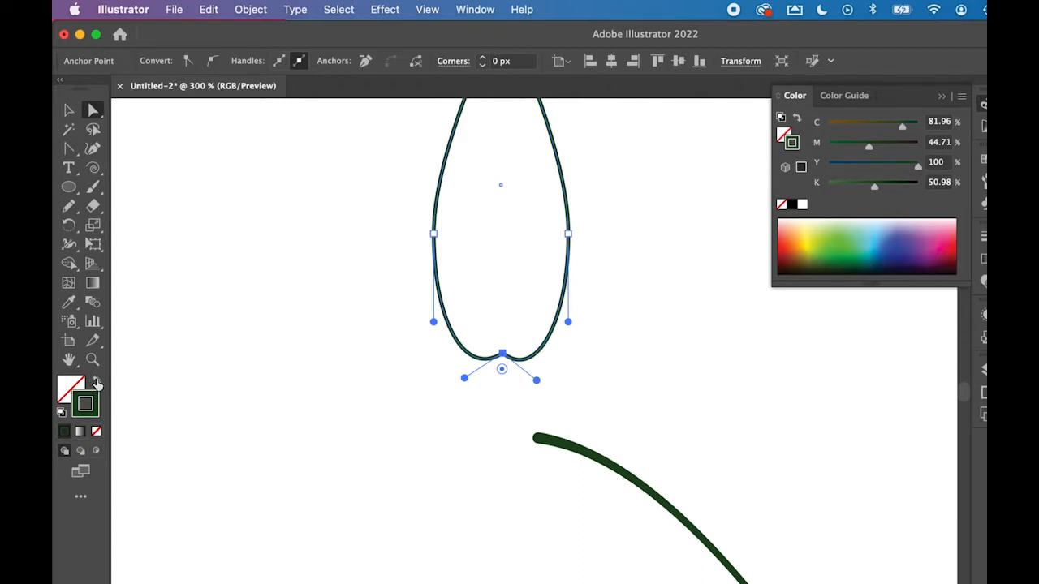
# Swap the leaf's stroke colour into its fill, change the fill to bright green (C 83.14, M 12.55, Y 100, K 2.35) and deselect.
pyautogui.click(97, 382)
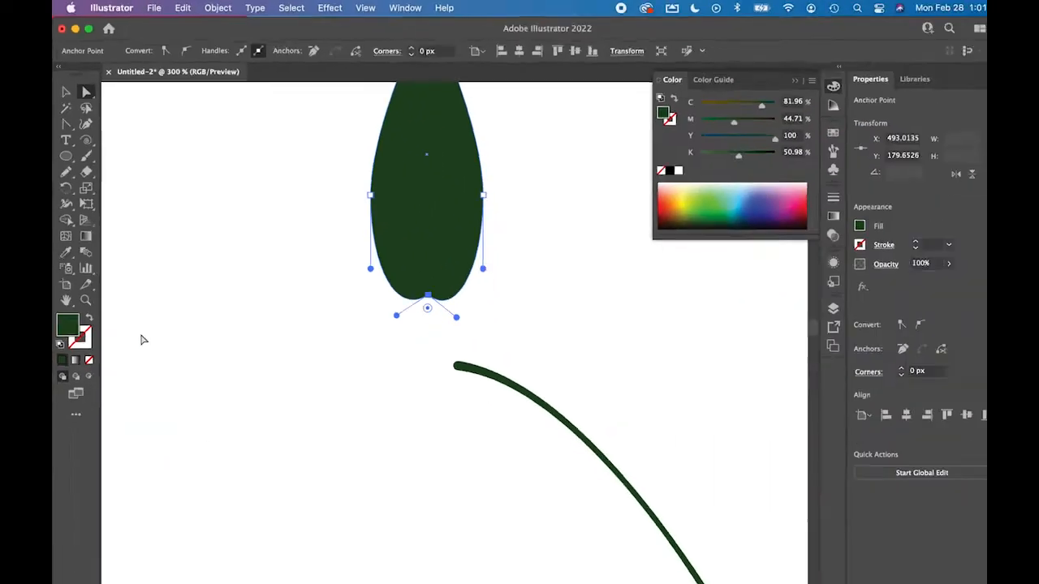
pyautogui.click(689, 203)
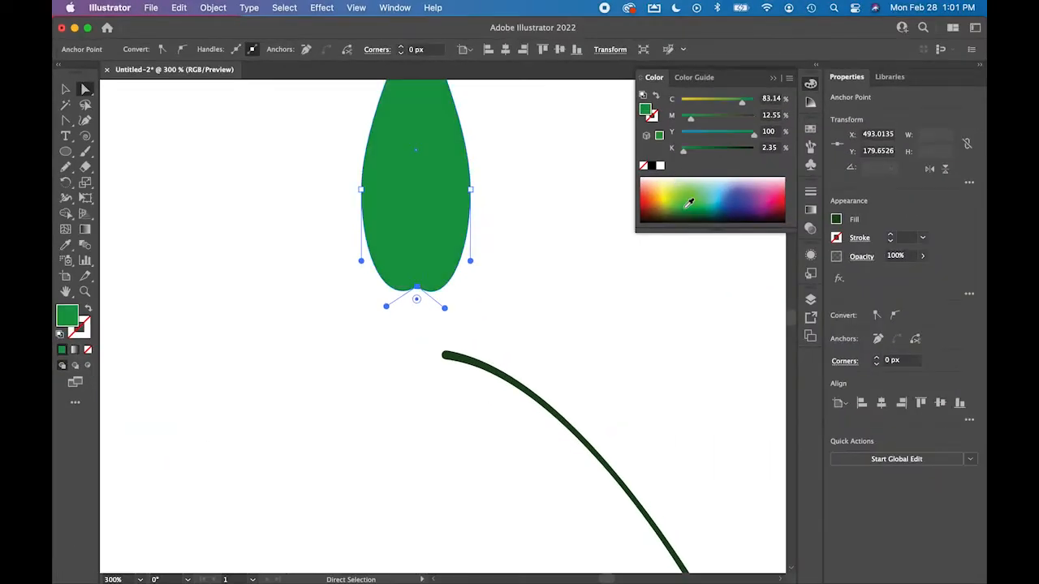
pyautogui.click(65, 89)
pyautogui.click(335, 264)
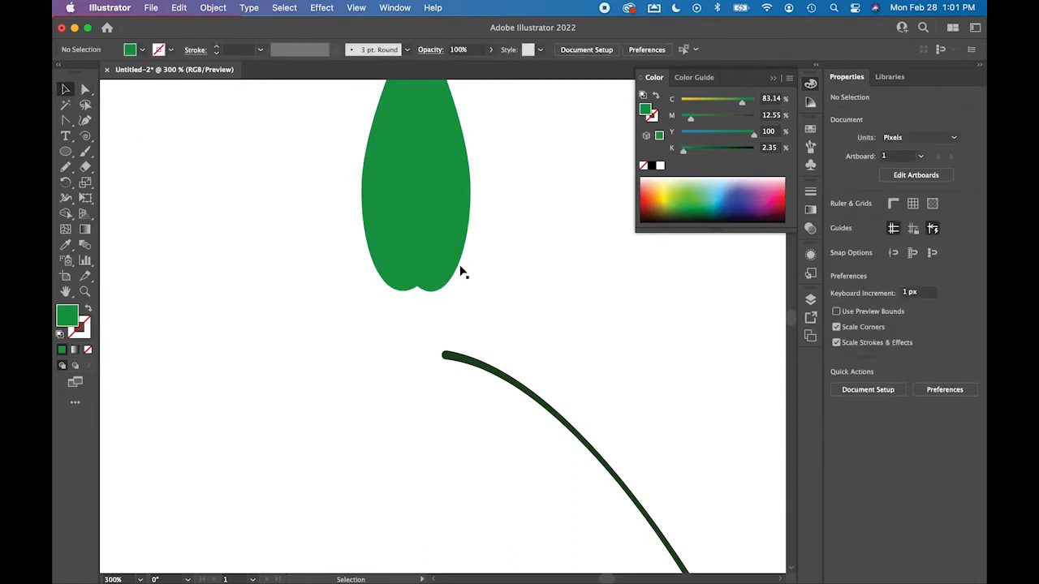
pyautogui.press('super+0')
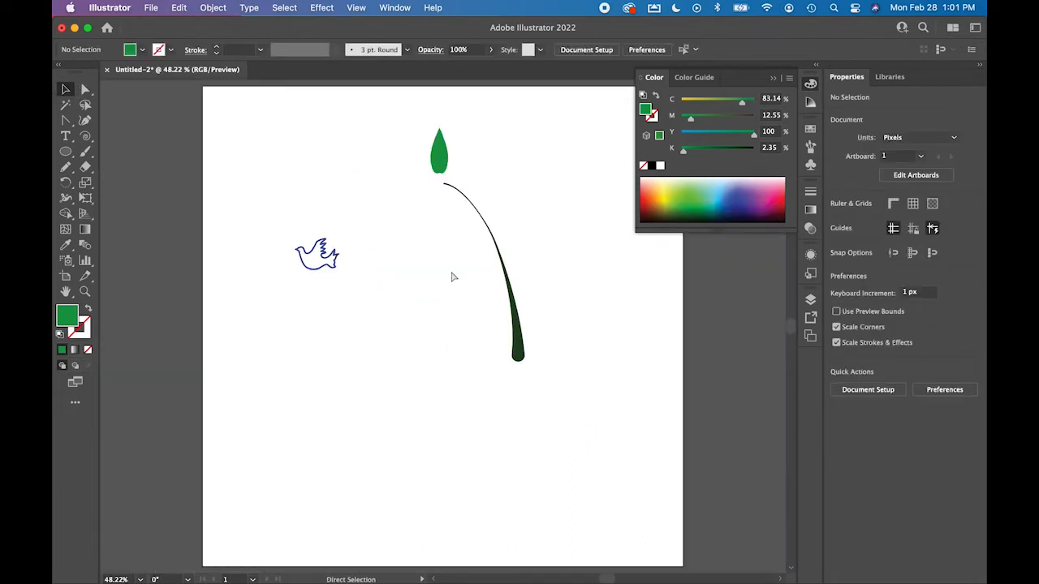
# Rotate the leaf about 52° toward the dove's side and place its notched base against the stem's upper tip.
pyautogui.click(441, 154)
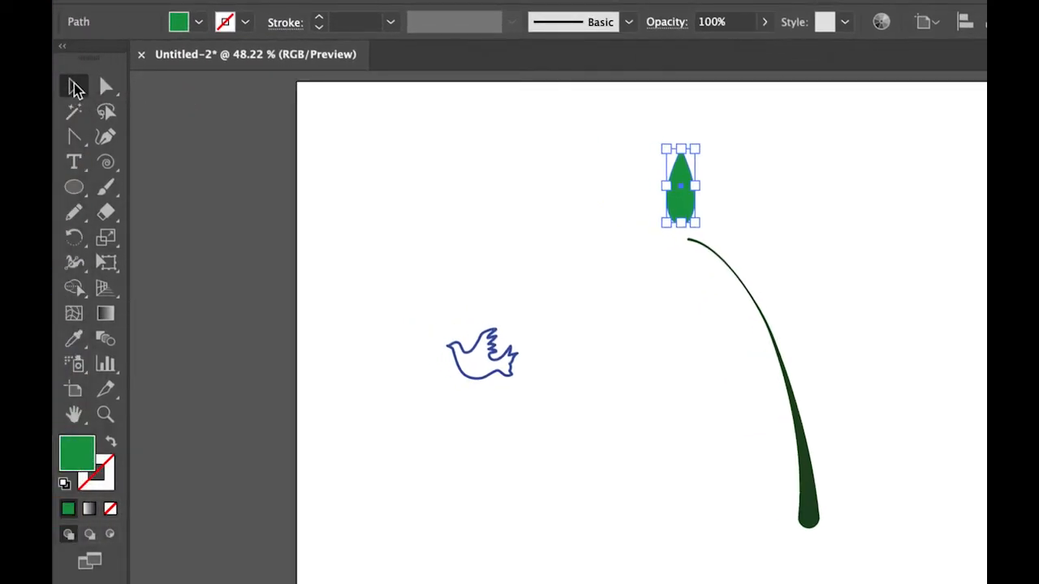
pyautogui.click(103, 88)
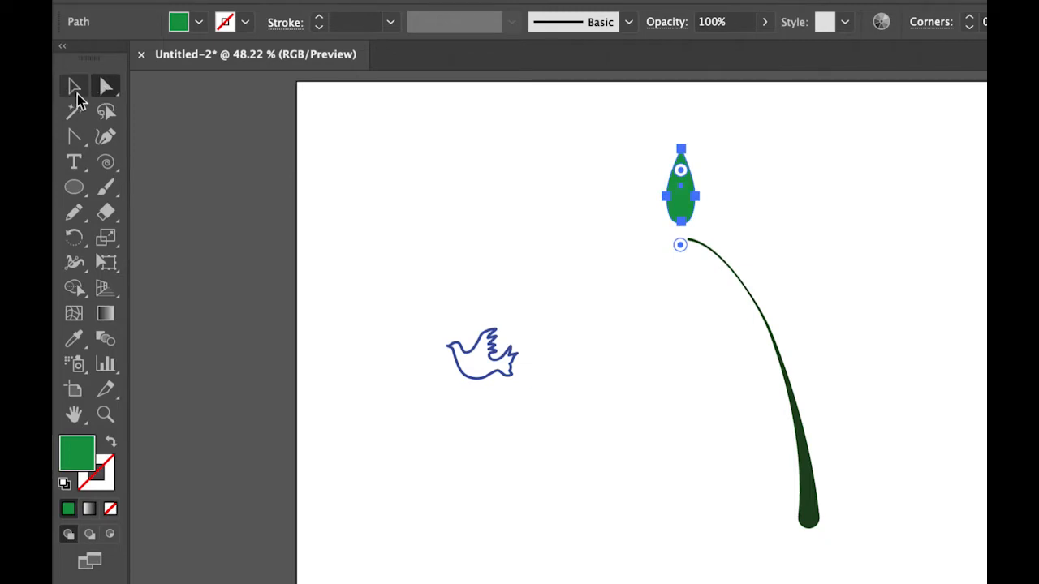
pyautogui.click(72, 88)
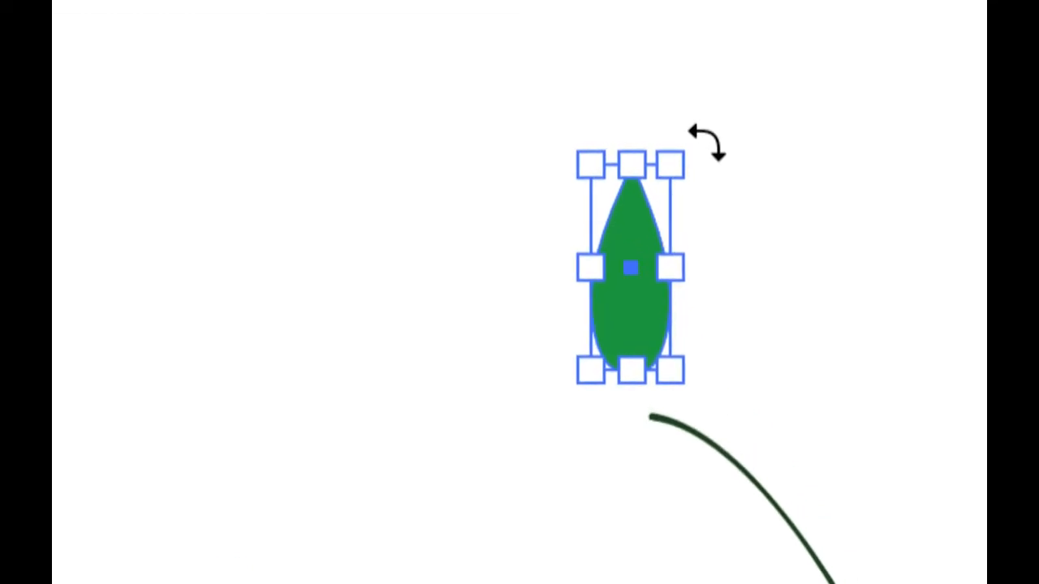
pyautogui.moveTo(703, 144); pyautogui.dragTo(590, 169)
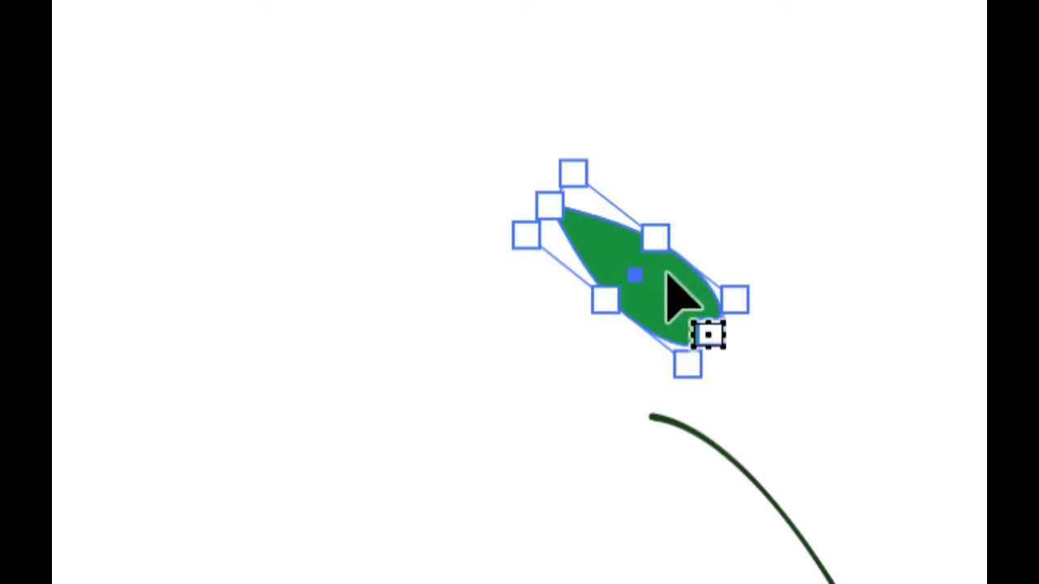
pyautogui.moveTo(667, 274); pyautogui.dragTo(596, 353)
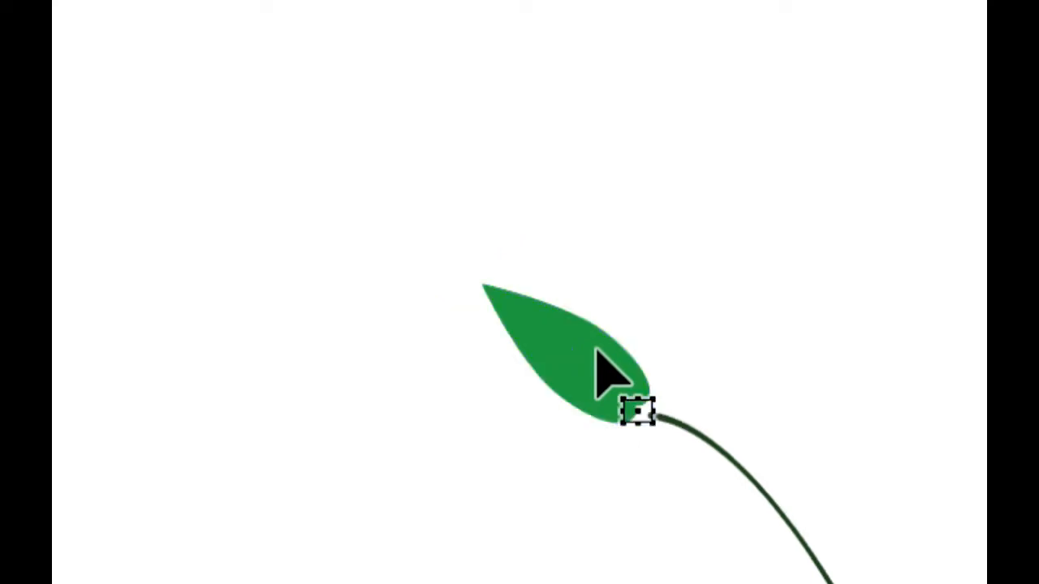
# Duplicate the tip leaf beside itself, rotate the copy to about 20° and seat it just above the stem's curve.
pyautogui.scroll(-4, 607, 375)
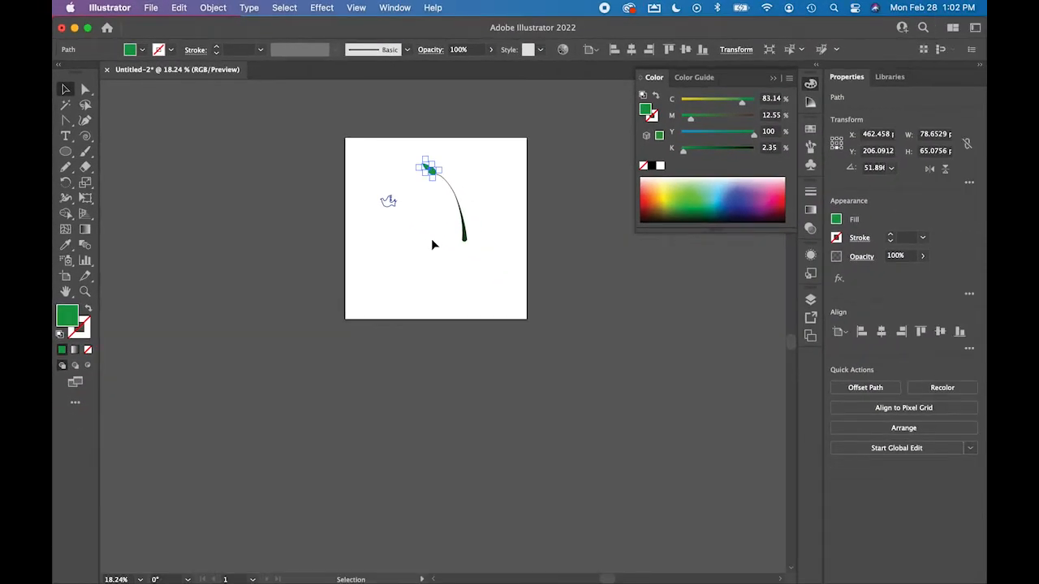
pyautogui.press('space')
pyautogui.press('super+space')
pyautogui.moveTo(416, 151); pyautogui.dragTo(614, 244)
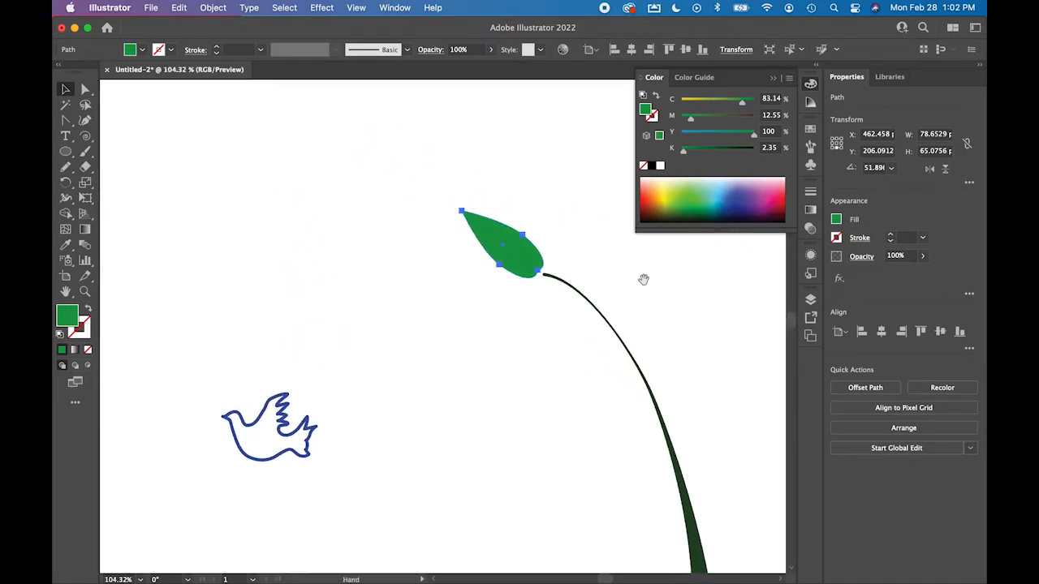
pyautogui.moveTo(644, 279); pyautogui.dragTo(432, 233)
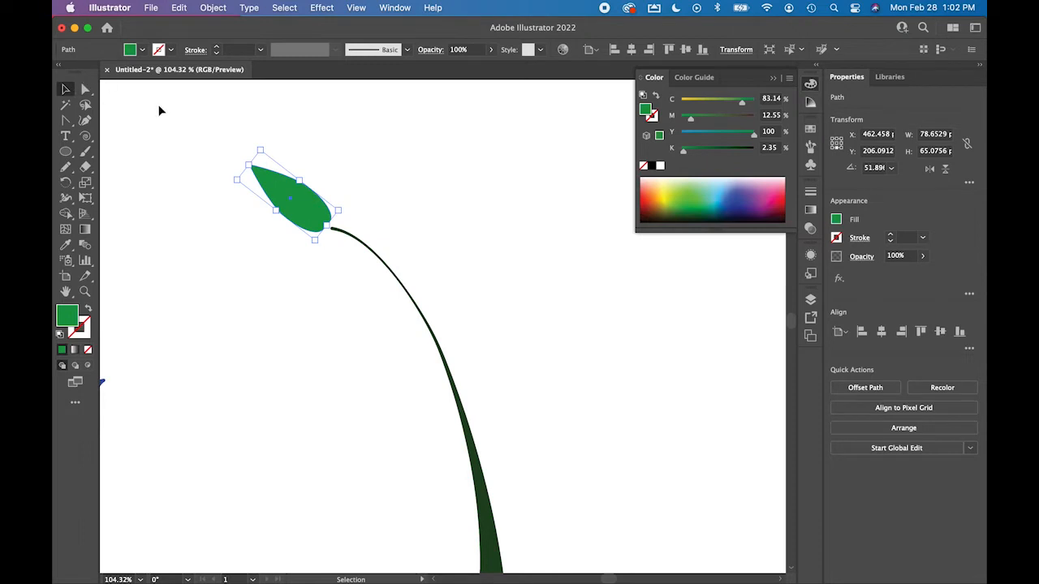
pyautogui.moveTo(305, 213); pyautogui.dragTo(363, 209)
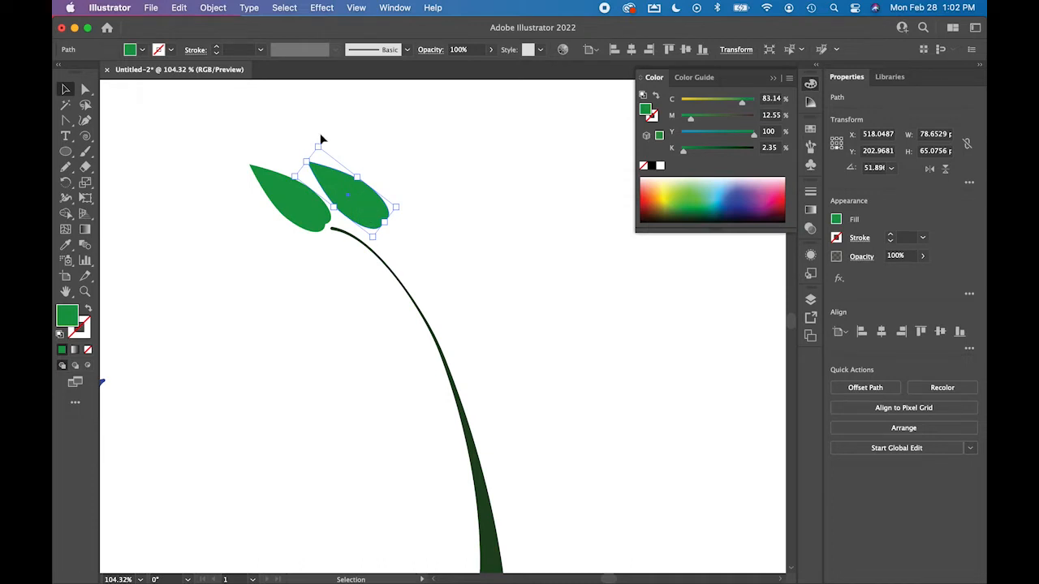
pyautogui.moveTo(318, 140); pyautogui.dragTo(350, 134)
pyautogui.moveTo(360, 225); pyautogui.dragTo(358, 214)
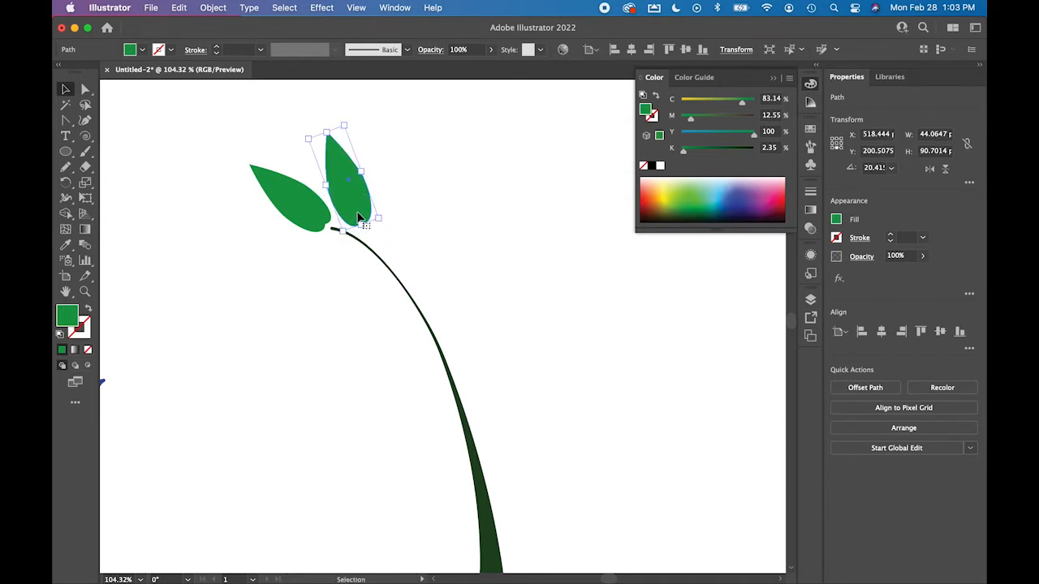
# Add two more leaf copies down the stem's outer side, rotating each so it fans outward from the curve.
pyautogui.moveTo(358, 218); pyautogui.dragTo(413, 265)
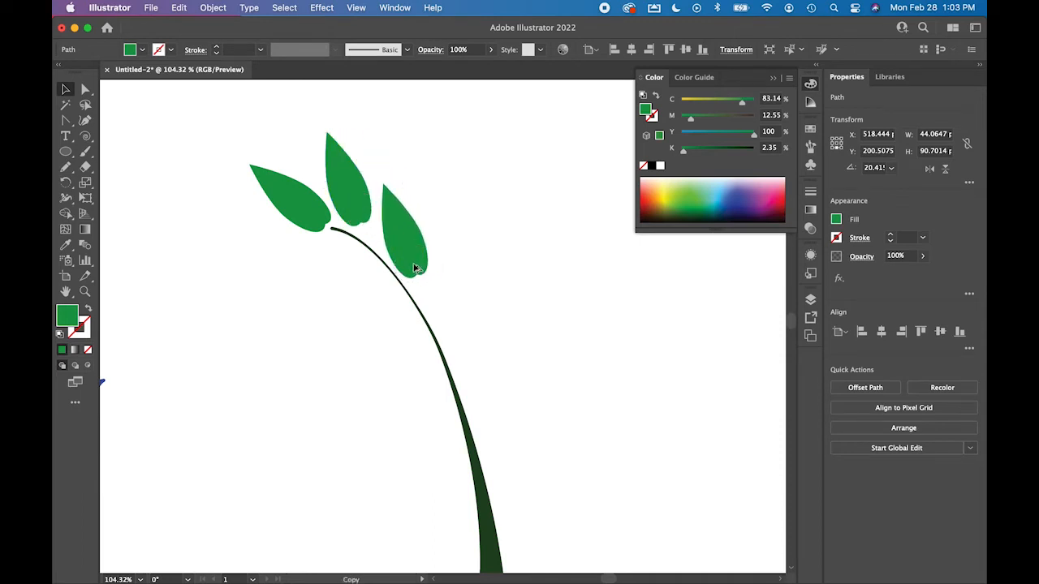
pyautogui.moveTo(407, 172); pyautogui.dragTo(423, 180)
pyautogui.moveTo(407, 254); pyautogui.dragTo(454, 299)
pyautogui.moveTo(476, 230); pyautogui.dragTo(489, 243)
# Continue the outer row with two more leaf copies, rotating the first to about 325° and the lower one further outward.
pyautogui.moveTo(455, 304); pyautogui.dragTo(487, 370)
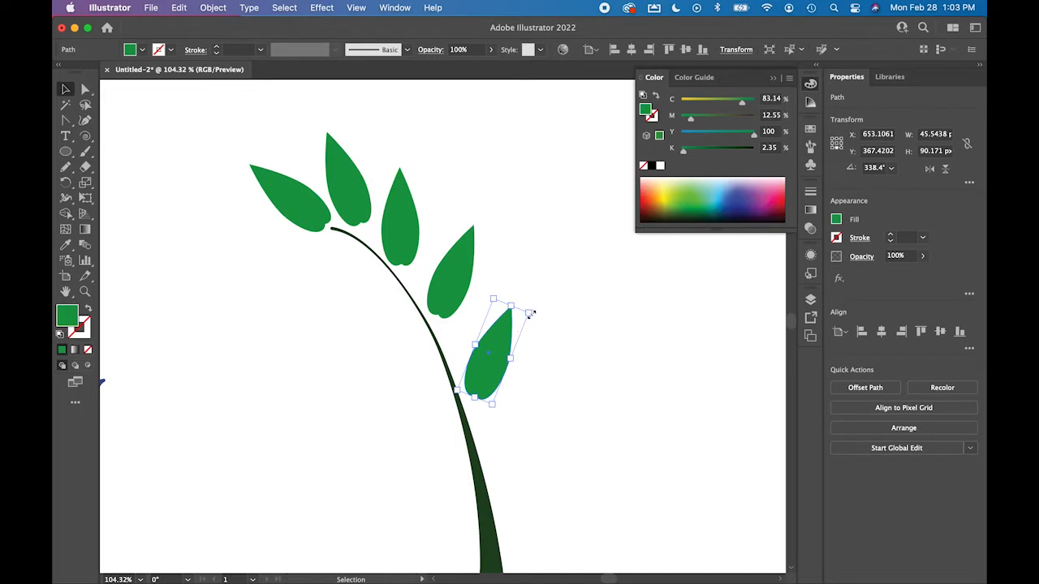
pyautogui.moveTo(535, 311); pyautogui.dragTo(532, 324)
pyautogui.moveTo(485, 365); pyautogui.dragTo(520, 446)
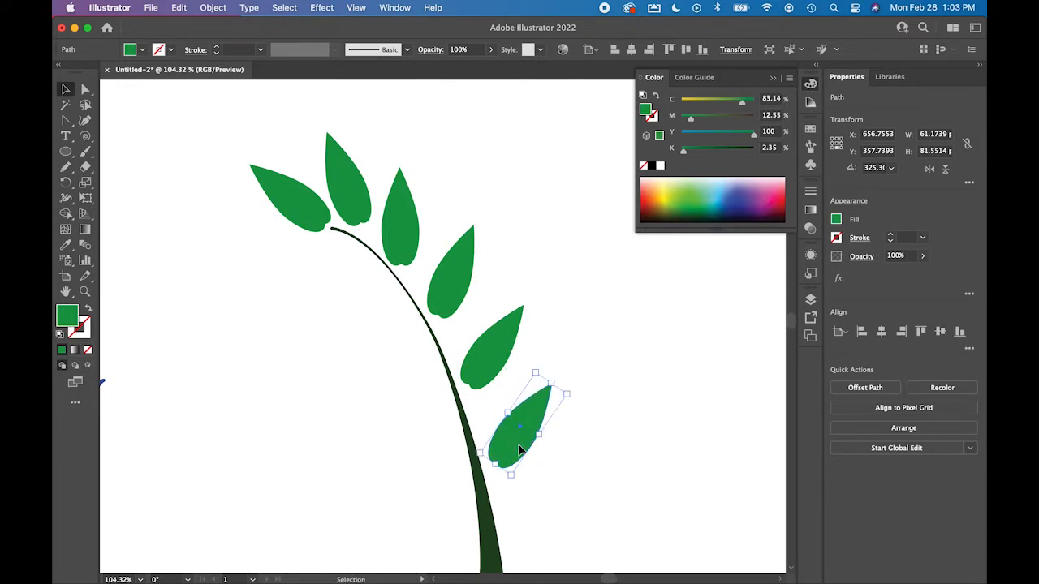
pyautogui.moveTo(573, 392); pyautogui.dragTo(582, 404)
pyautogui.moveTo(506, 439); pyautogui.dragTo(507, 438)
# Copy a leaf to the stem's inner side just below the tip leaf and rotate it to about 101°.
pyautogui.click(354, 210)
pyautogui.moveTo(354, 210); pyautogui.dragTo(333, 245)
pyautogui.moveTo(283, 189); pyautogui.dragTo(269, 272)
pyautogui.moveTo(325, 237); pyautogui.dragTo(312, 257)
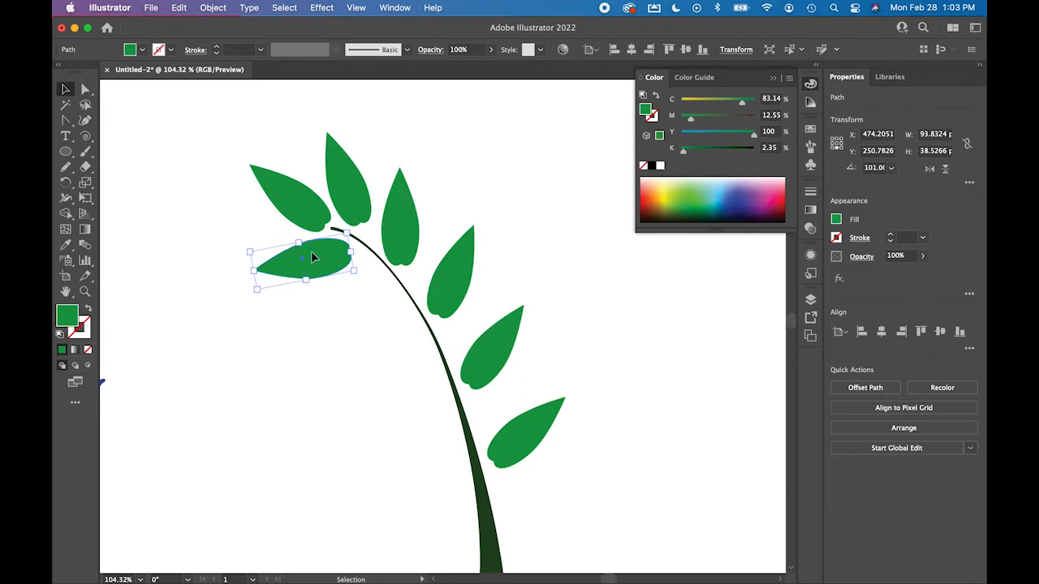
# Place four more leaf copies down the stem's inner side, tilting them to follow the curve, and deselect.
pyautogui.click(329, 257)
pyautogui.moveTo(328, 257); pyautogui.dragTo(371, 286)
pyautogui.moveTo(295, 326); pyautogui.dragTo(298, 333)
pyautogui.moveTo(363, 288); pyautogui.dragTo(383, 342)
pyautogui.click(362, 296)
pyautogui.moveTo(325, 397); pyautogui.dragTo(330, 402)
pyautogui.moveTo(399, 360); pyautogui.dragTo(435, 467)
pyautogui.click(637, 389)
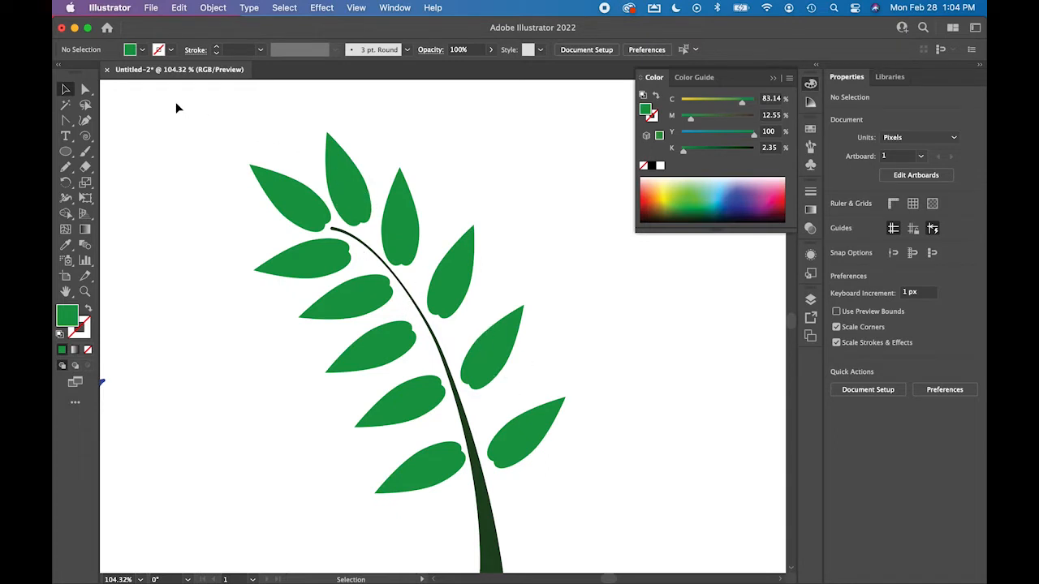
# Select the stem with all its leaves and group them into one branch object.
pyautogui.moveTo(225, 131); pyautogui.dragTo(645, 557)
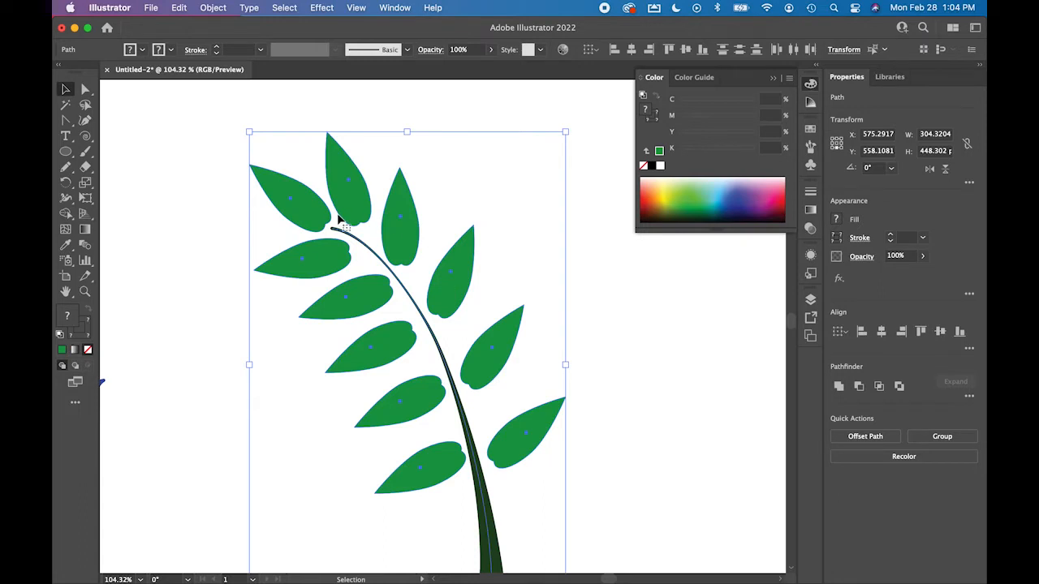
pyautogui.click(211, 8)
pyautogui.click(135, 143)
pyautogui.press('super+a')
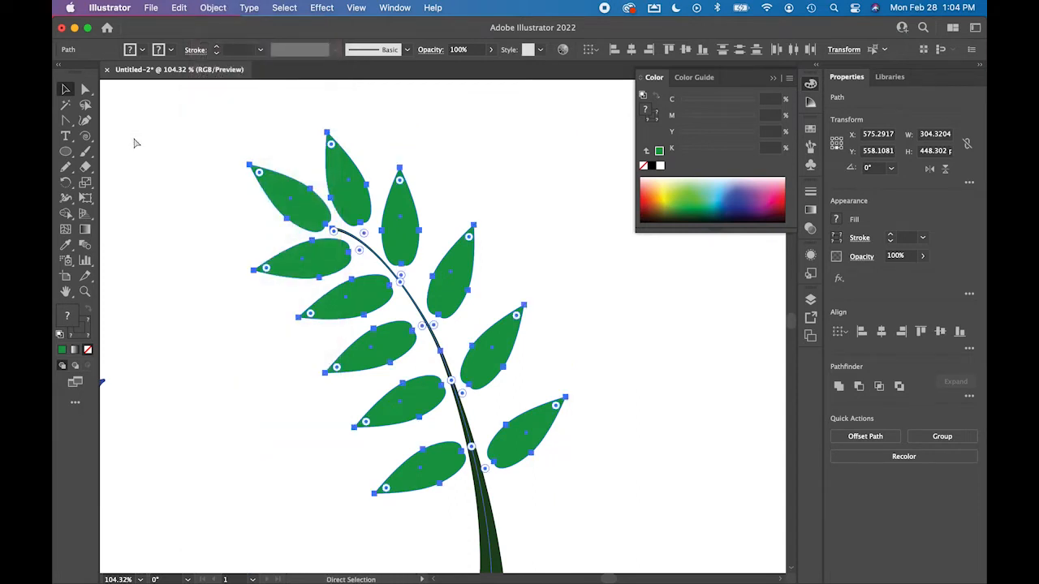
pyautogui.press('super+g')
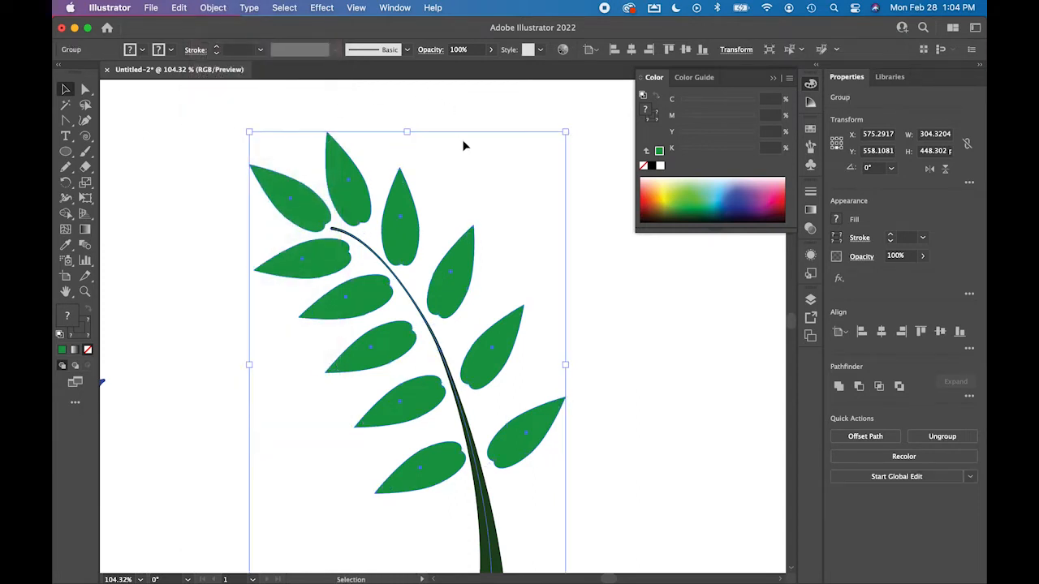
# Scale the grouped branch down to a small motif and move it to the artboard's lower-left area.
pyautogui.moveTo(563, 133); pyautogui.dragTo(375, 364)
pyautogui.press('a')
pyautogui.press('super+0')
pyautogui.press('v')
pyautogui.click(374, 363)
pyautogui.moveTo(394, 249); pyautogui.dragTo(506, 396)
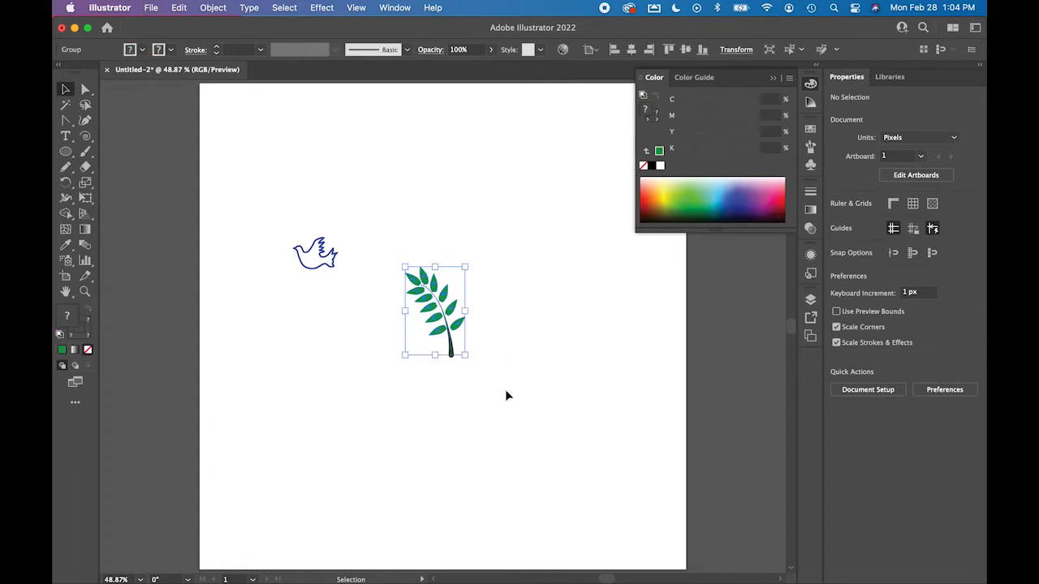
pyautogui.moveTo(464, 267); pyautogui.dragTo(436, 292)
pyautogui.click(473, 341)
pyautogui.moveTo(422, 339); pyautogui.dragTo(258, 478)
# Move the dove down to sit directly above the small branch and deselect.
pyautogui.moveTo(274, 205); pyautogui.dragTo(378, 306)
pyautogui.click(329, 256)
pyautogui.moveTo(329, 257); pyautogui.dragTo(253, 438)
pyautogui.click(328, 411)
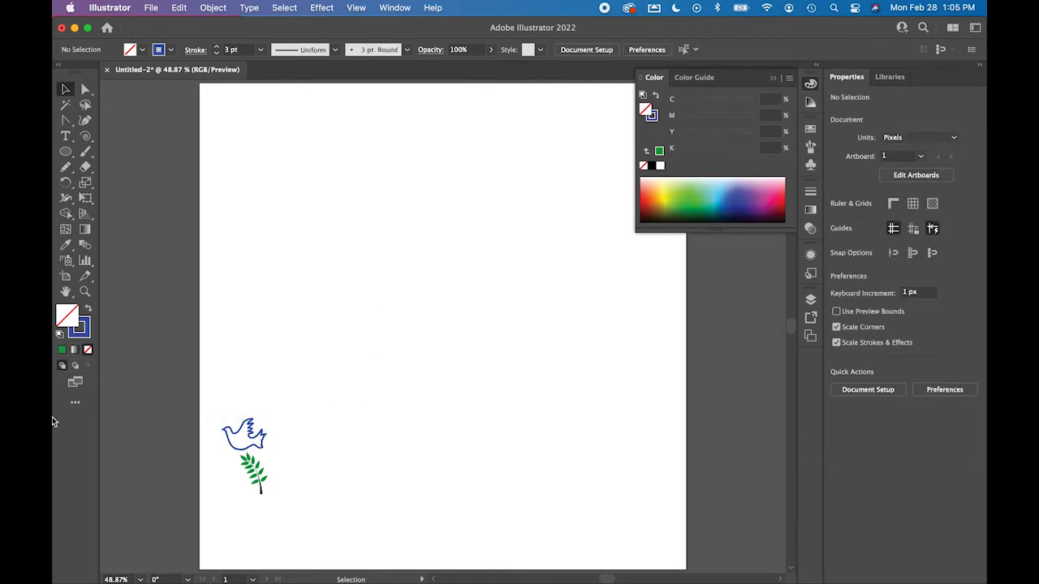
# Switch to Chrome to study the patterns in the decorated egg photo, then return to Illustrator.
pyautogui.moveTo(54, 422)
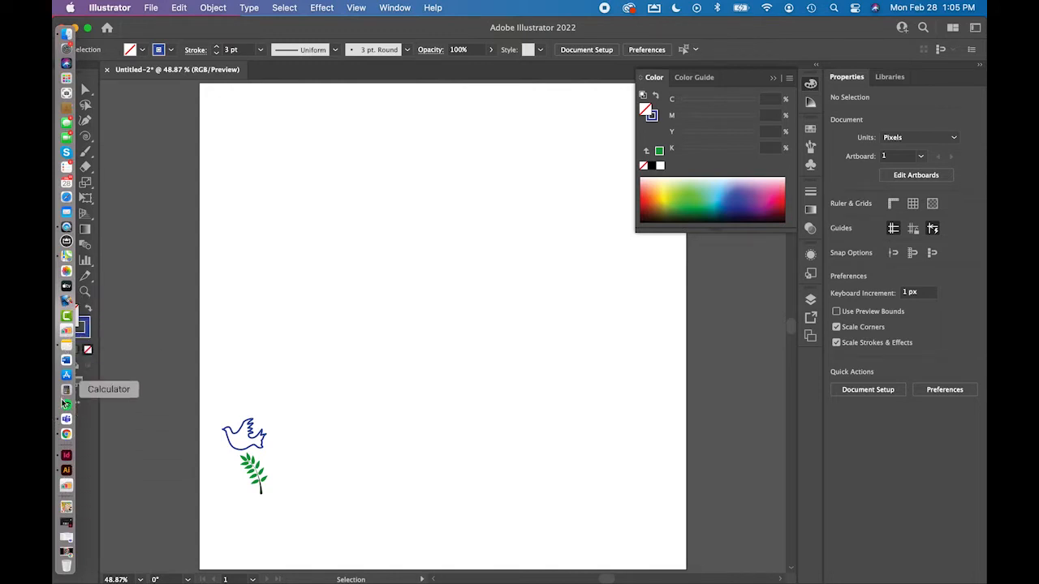
pyautogui.click(66, 435)
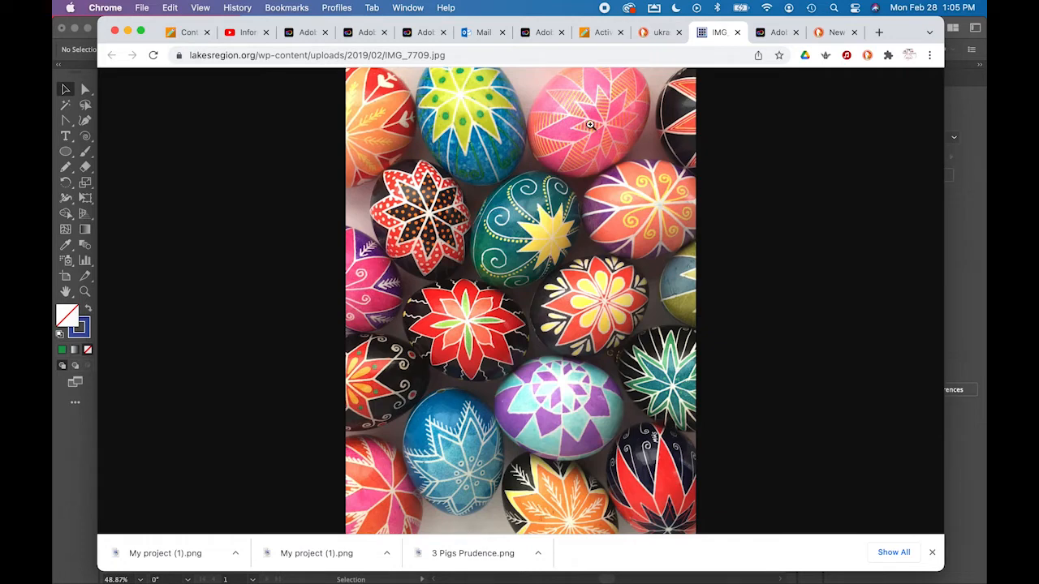
pyautogui.click(74, 443)
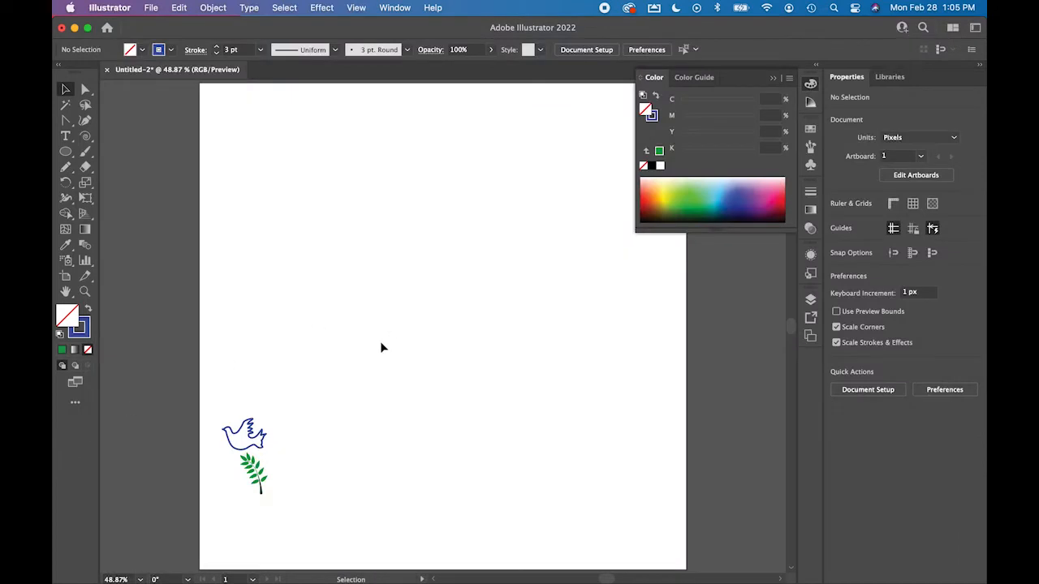
# Draw a square of about 128 × 128 px with the Rectangle tool in the upper middle of the artboard.
pyautogui.click(66, 153)
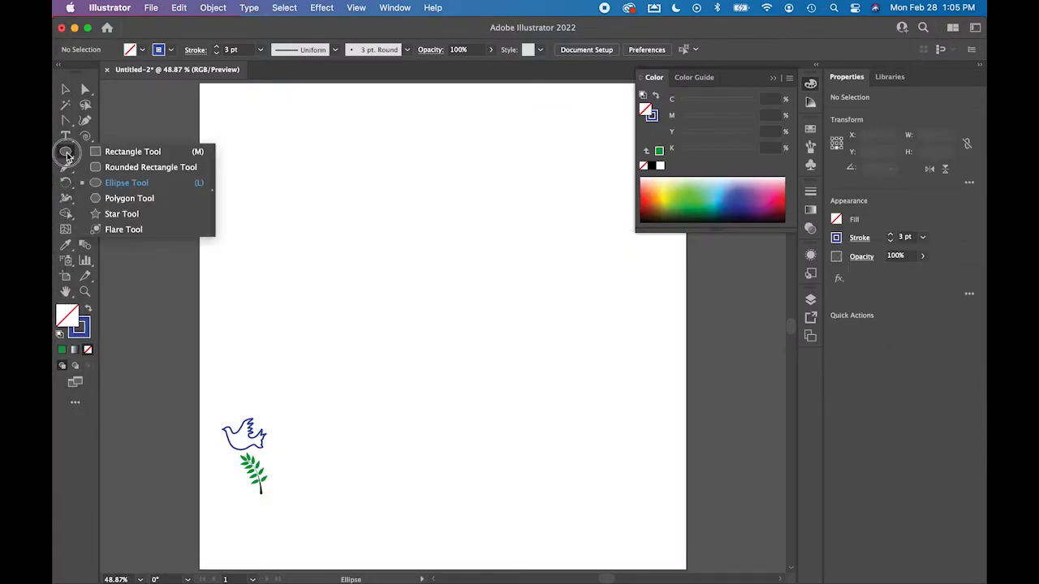
pyautogui.click(110, 152)
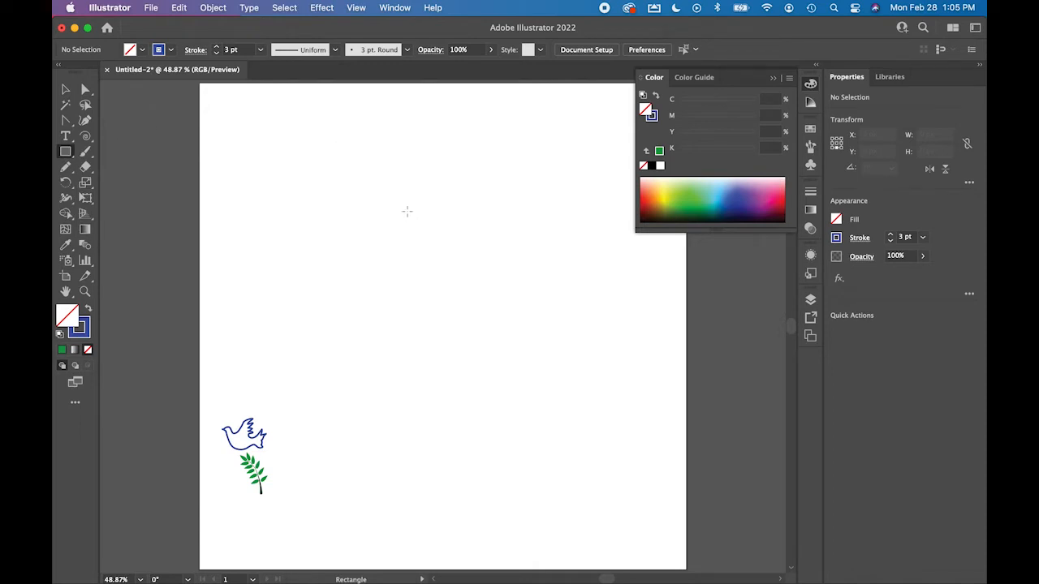
pyautogui.moveTo(404, 211)
pyautogui.mouseDown()
pyautogui.moveTo(469, 287)
pyautogui.moveTo(468, 275)
pyautogui.mouseUp()
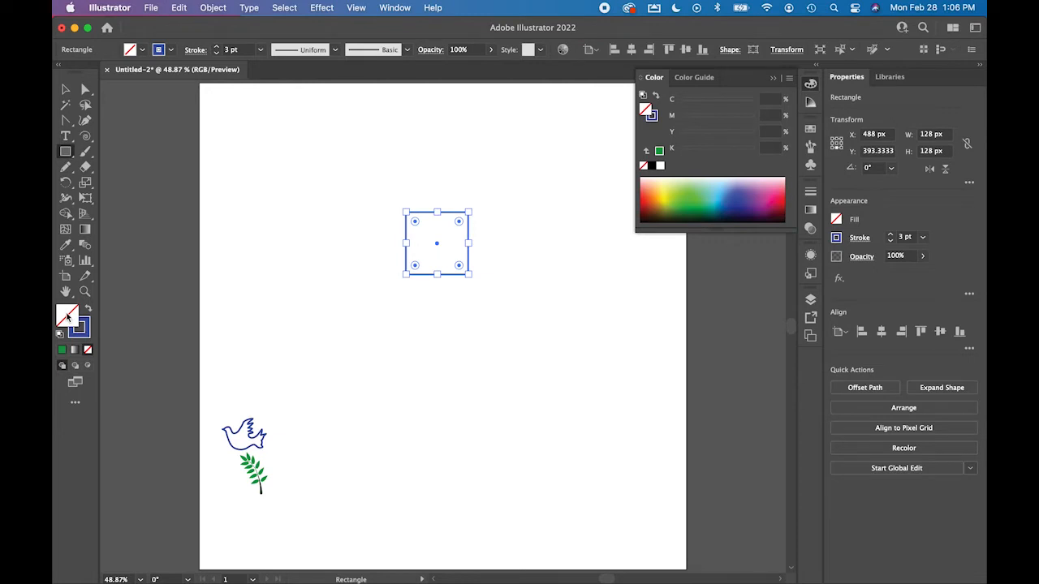
# Give the square a crimson fill (C 13.73, M 100, Y 60.78, K 2.35) and a yellow-orange stroke.
pyautogui.click(661, 188)
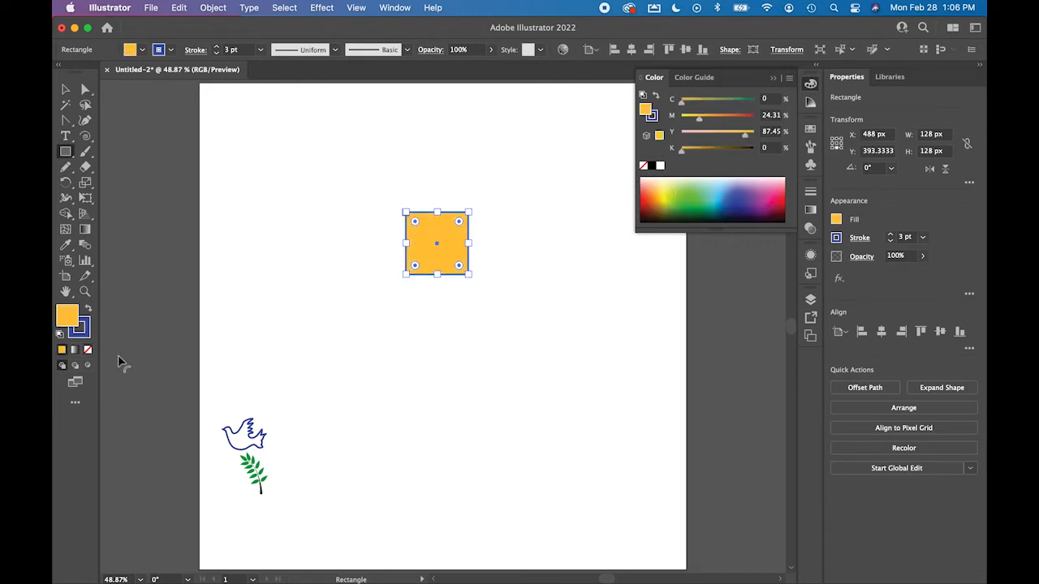
pyautogui.click(88, 312)
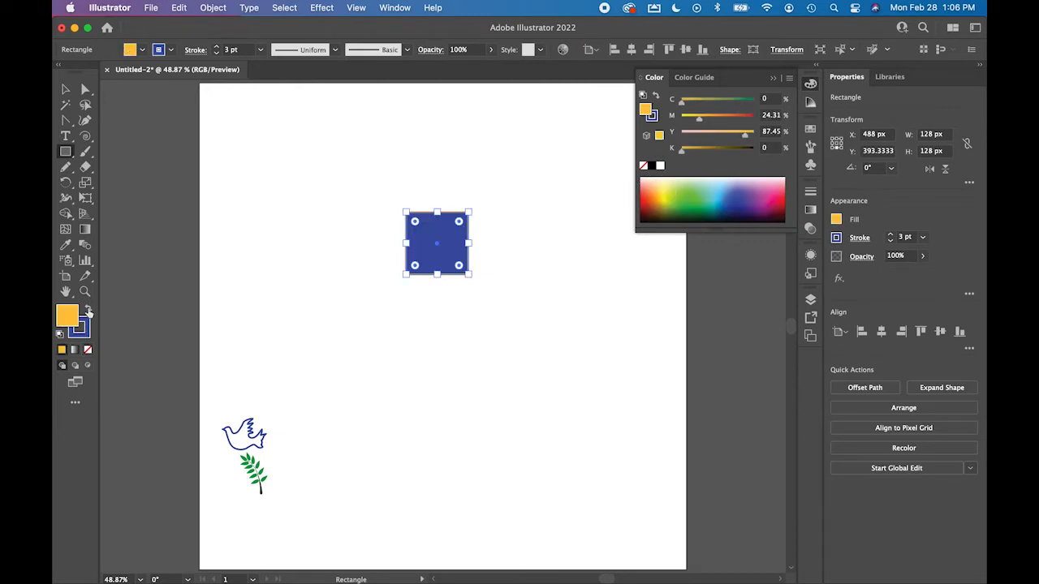
pyautogui.click(86, 335)
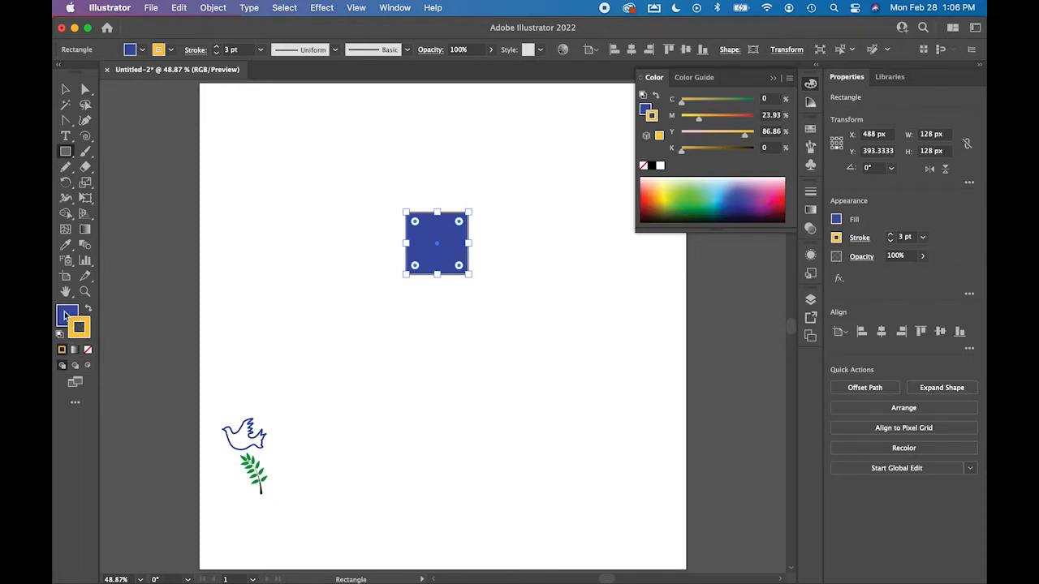
pyautogui.click(65, 316)
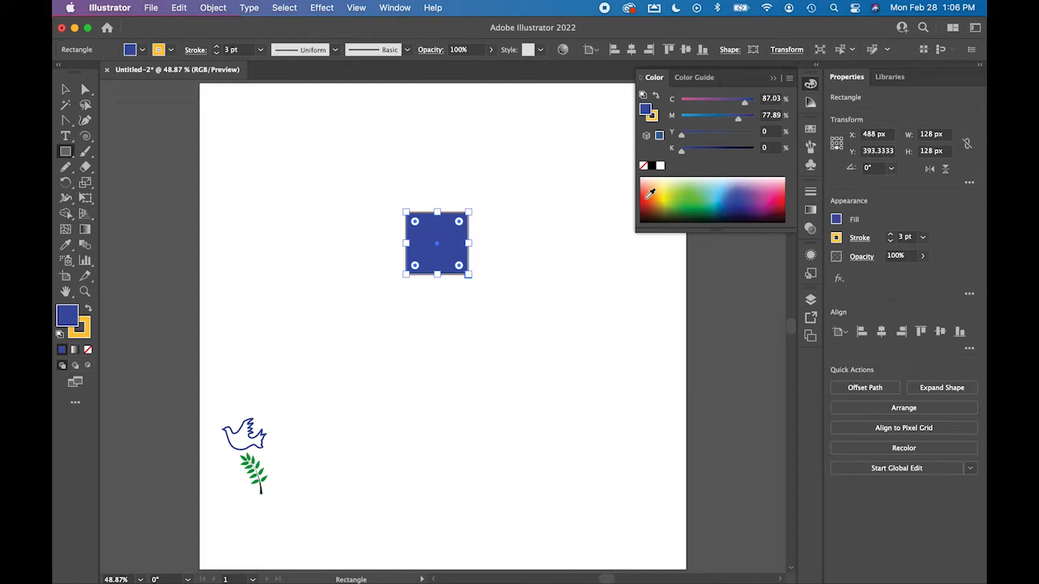
pyautogui.click(778, 199)
pyautogui.click(768, 203)
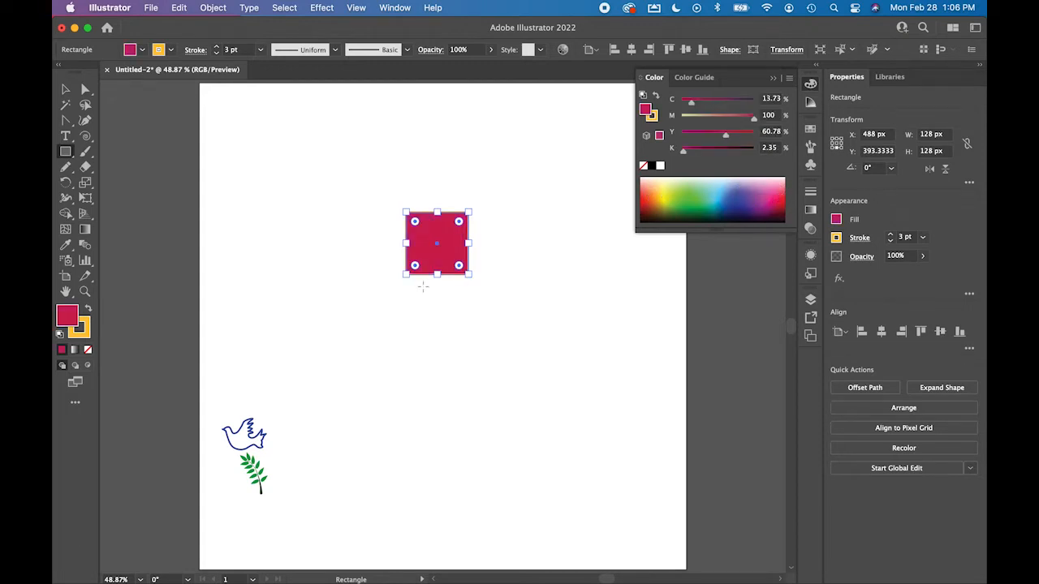
# Increase the square's stroke weight to 6 pt.
pyautogui.click(890, 234)
pyautogui.click(891, 234)
pyautogui.click(890, 234)
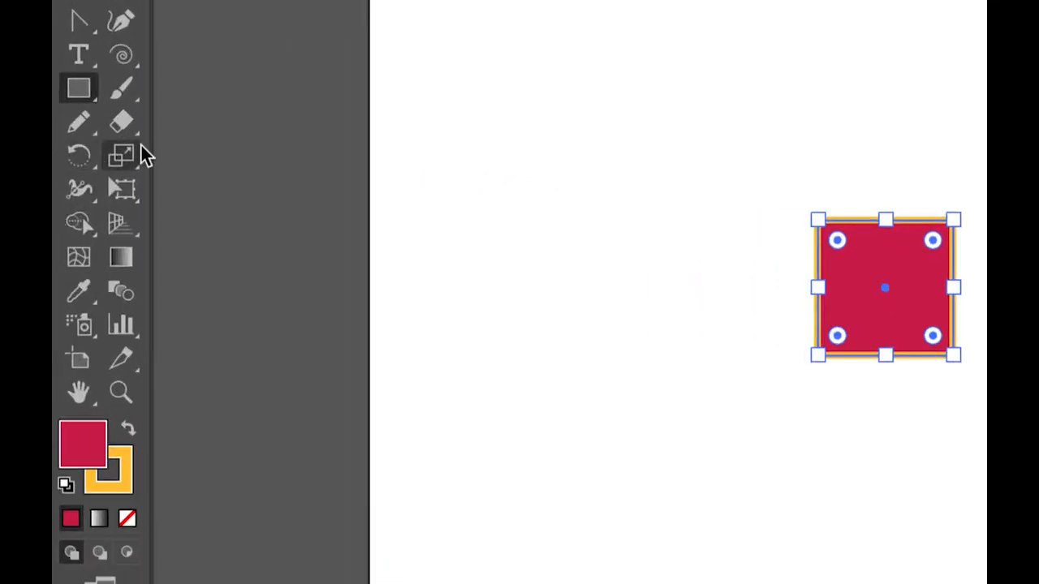
# Shear the square by 45° along the vertical axis with the Shear tool to form a parallelogram.
pyautogui.click(73, 152)
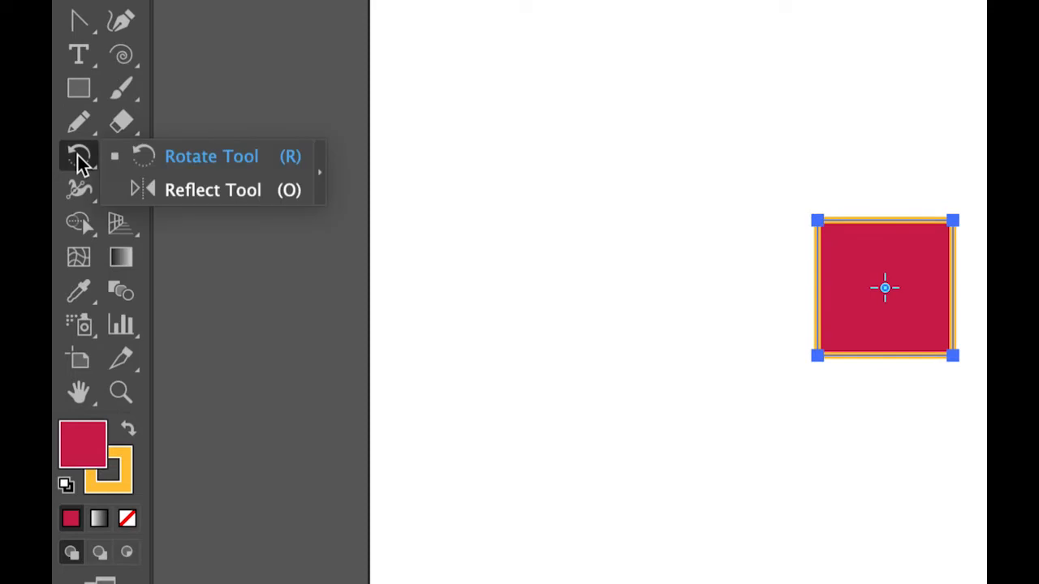
pyautogui.click(76, 156)
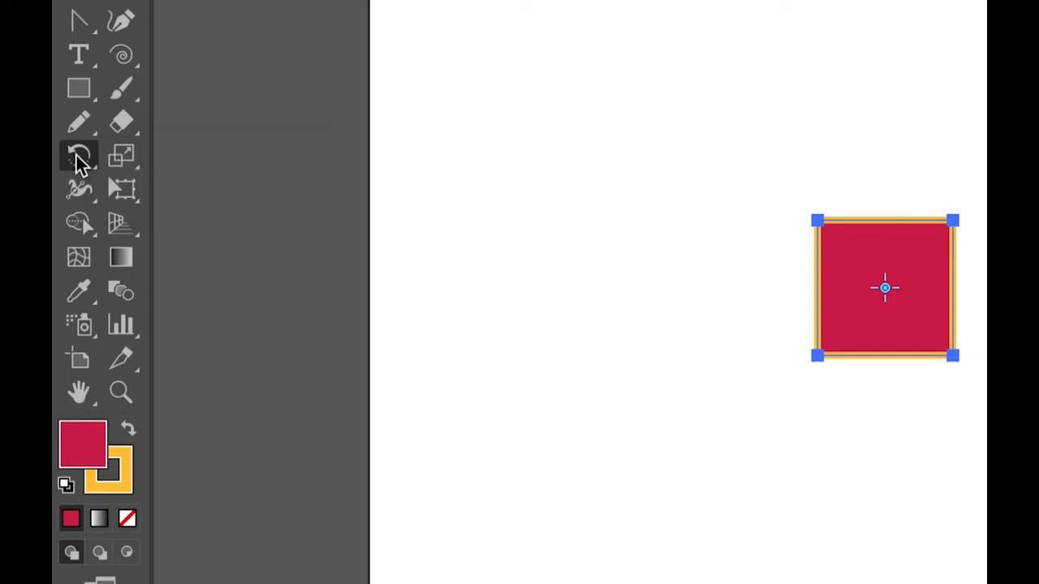
pyautogui.click(129, 158)
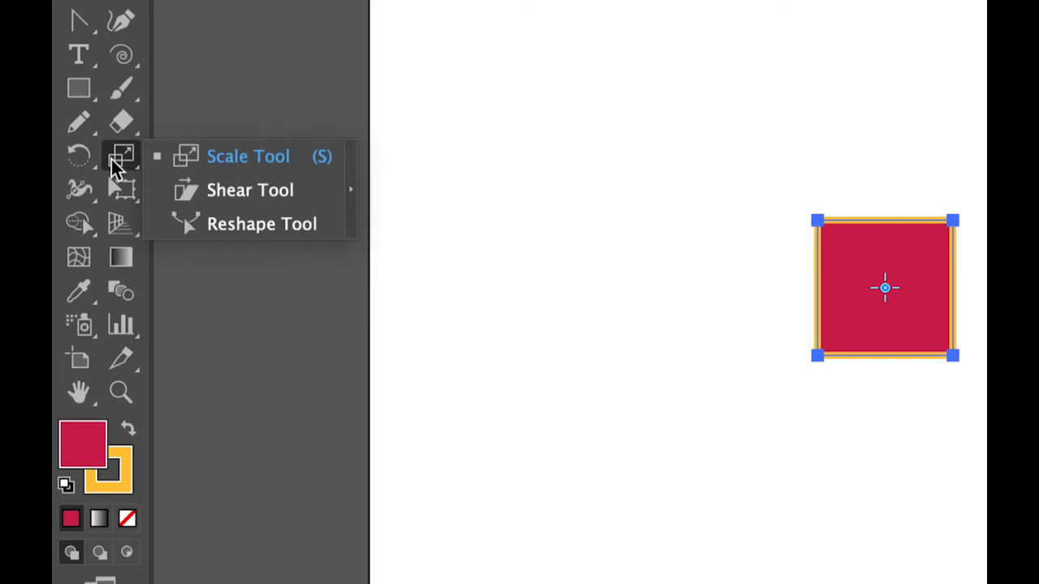
pyautogui.click(113, 160)
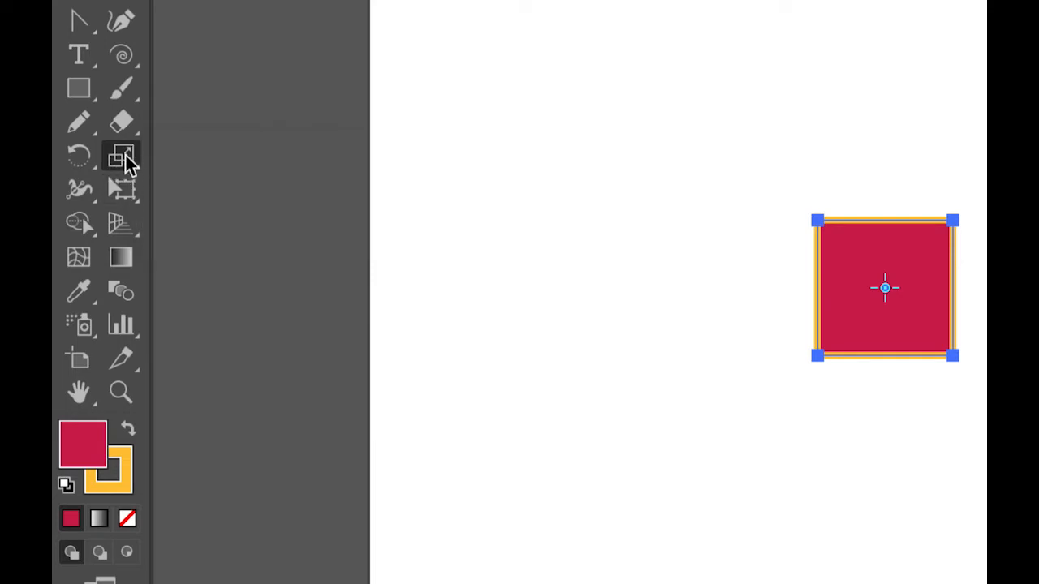
pyautogui.click(136, 169)
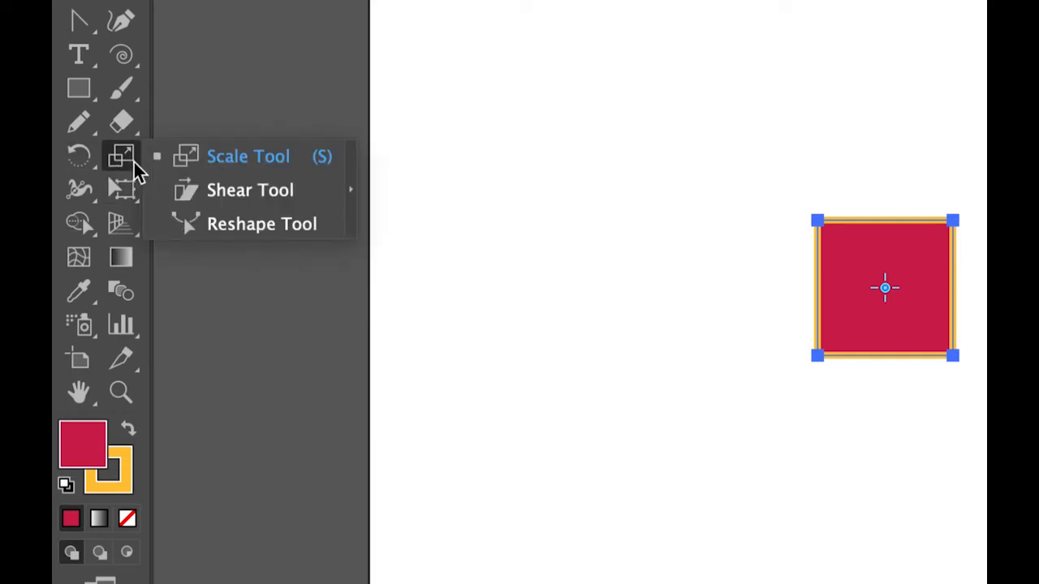
pyautogui.click(171, 190)
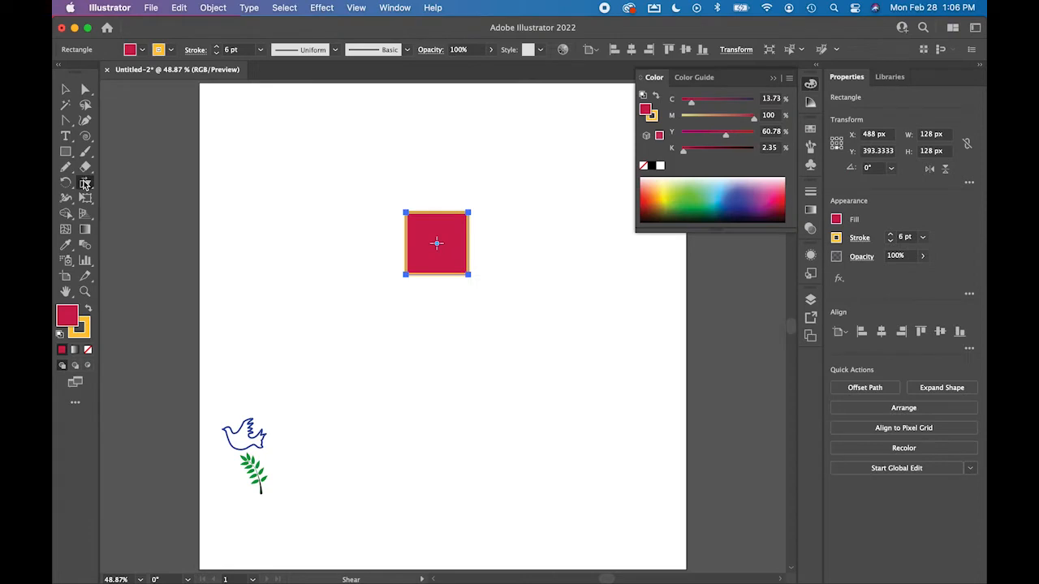
pyautogui.doubleClick(86, 183)
pyautogui.moveTo(473, 184); pyautogui.dragTo(541, 190)
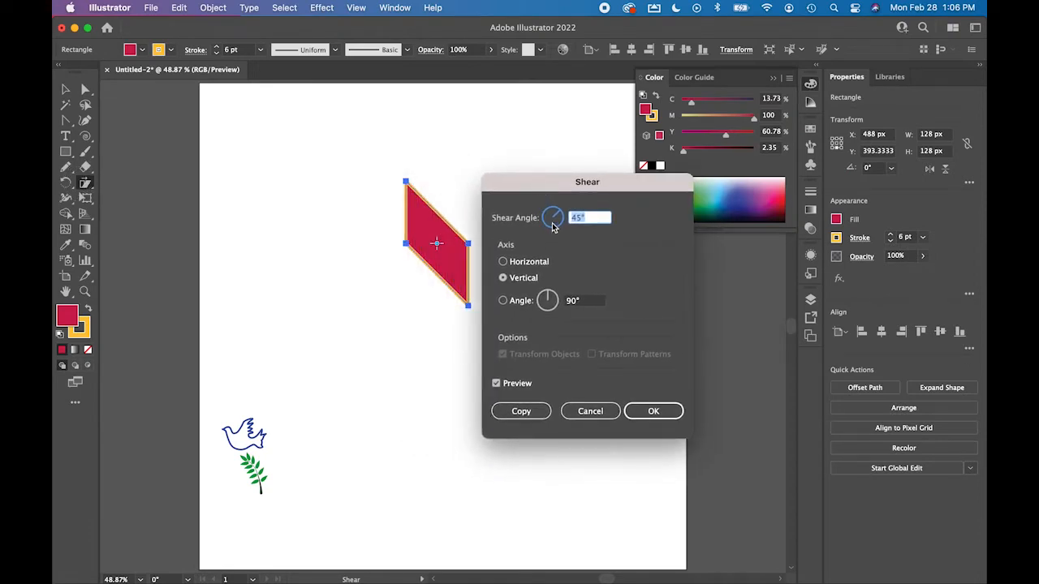
pyautogui.click(649, 414)
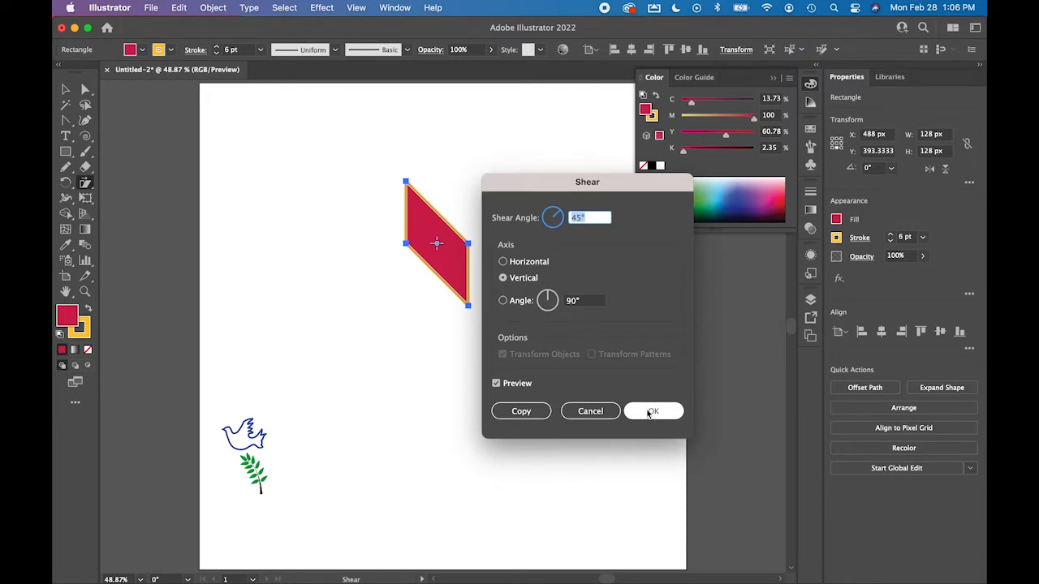
pyautogui.click(650, 413)
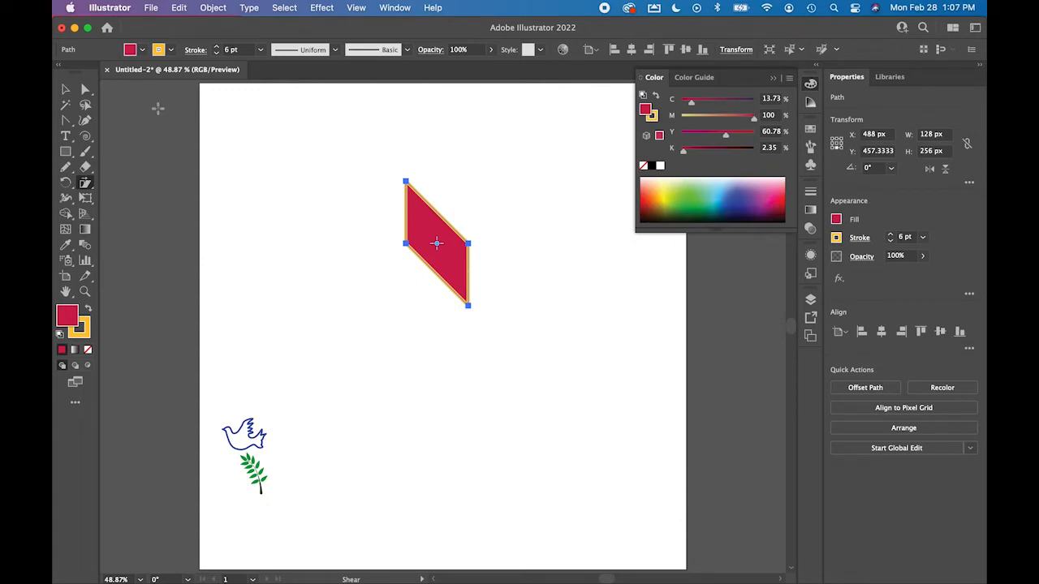
# Place a copy of the parallelogram just to the right of the original, keeping its size.
pyautogui.click(66, 88)
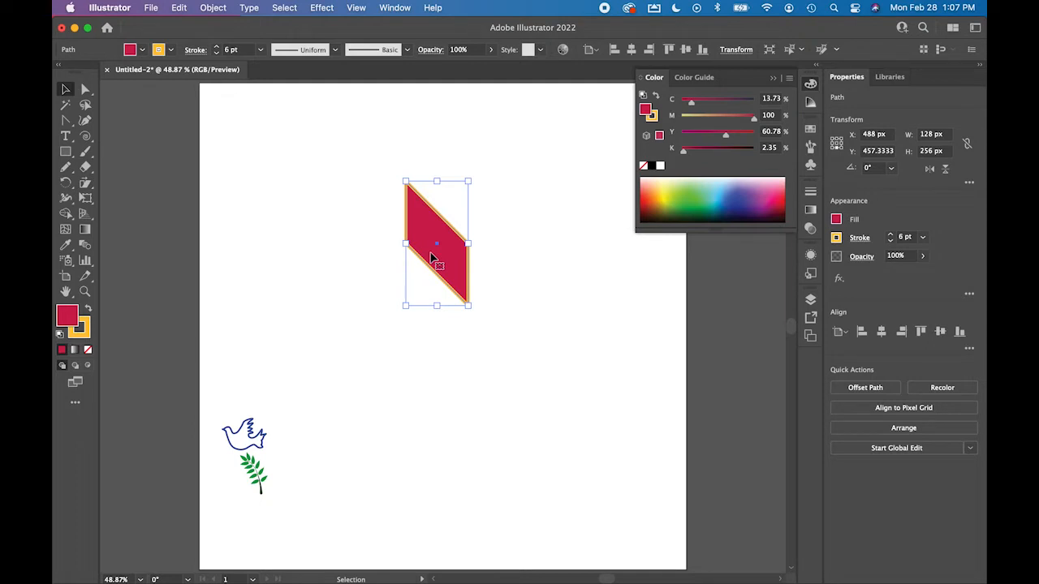
pyautogui.moveTo(512, 262)
pyautogui.mouseDown()
pyautogui.moveTo(492, 258)
pyautogui.moveTo(503, 266)
pyautogui.mouseUp()
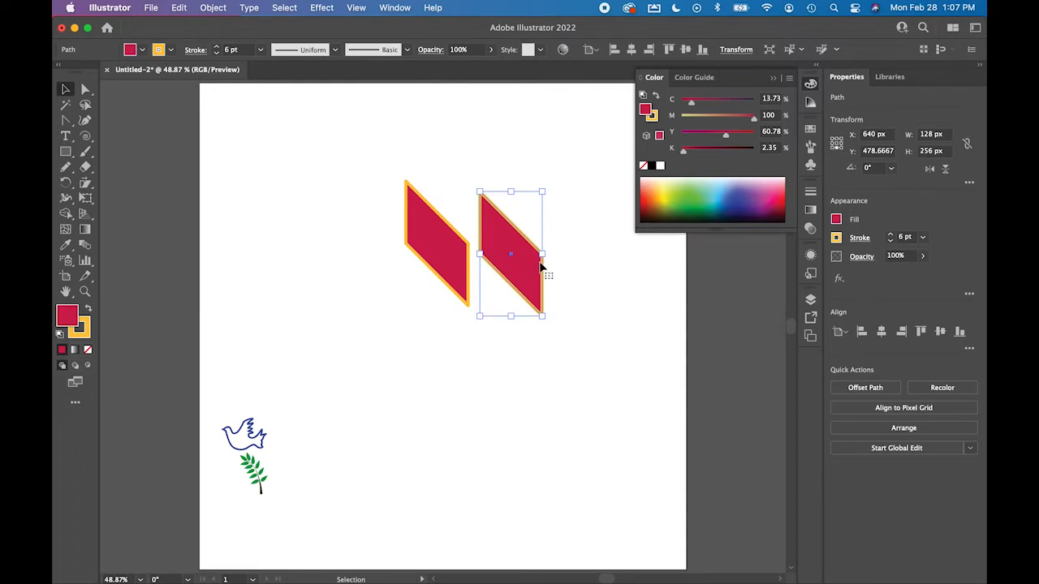
pyautogui.moveTo(542, 254); pyautogui.dragTo(472, 262)
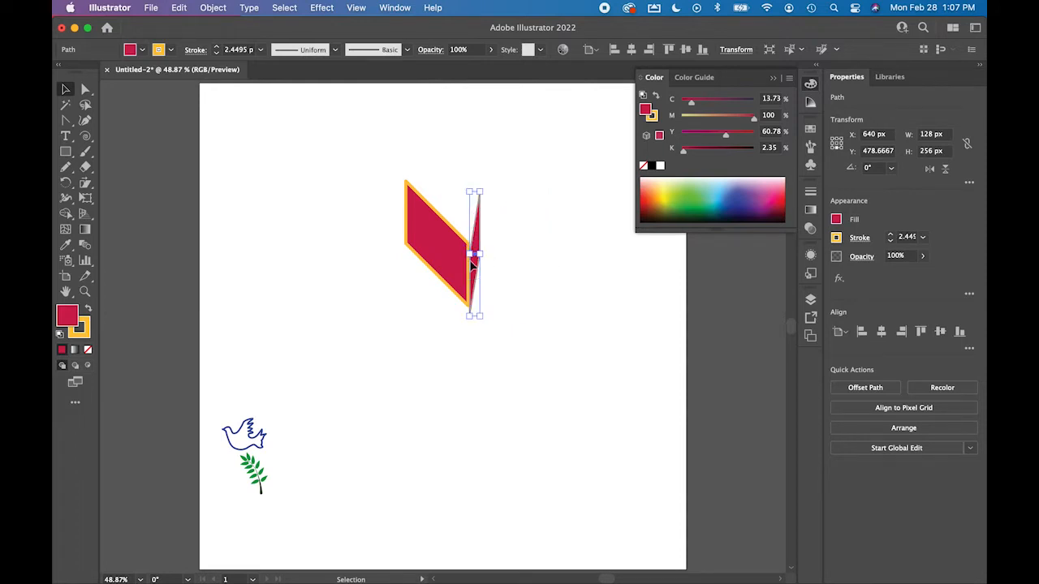
pyautogui.press('super+z')
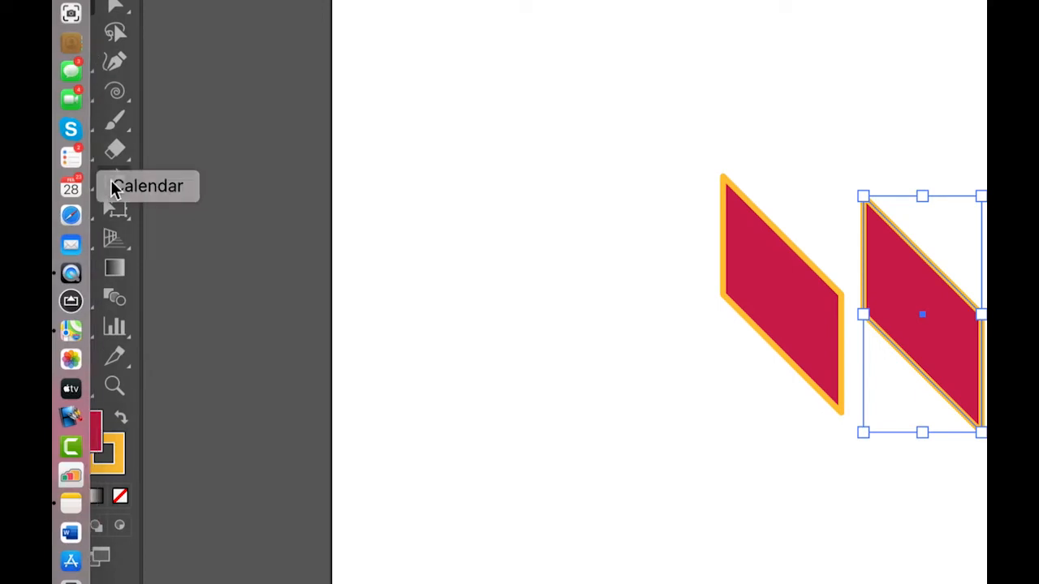
# Create a mirrored copy of the right-hand parallelogram across the horizontal axis with the Reflect tool.
pyautogui.click(126, 180)
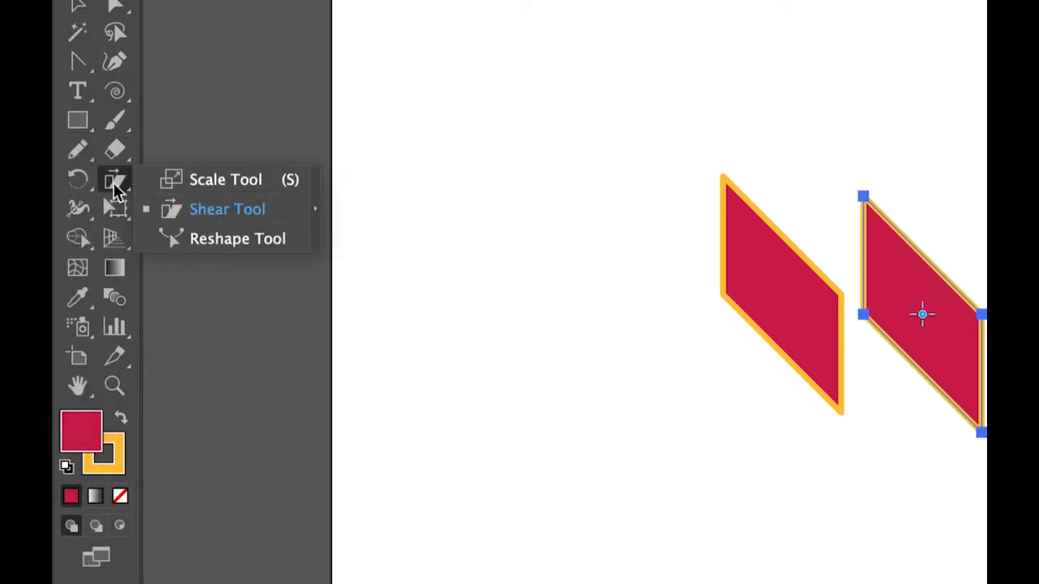
pyautogui.click(78, 180)
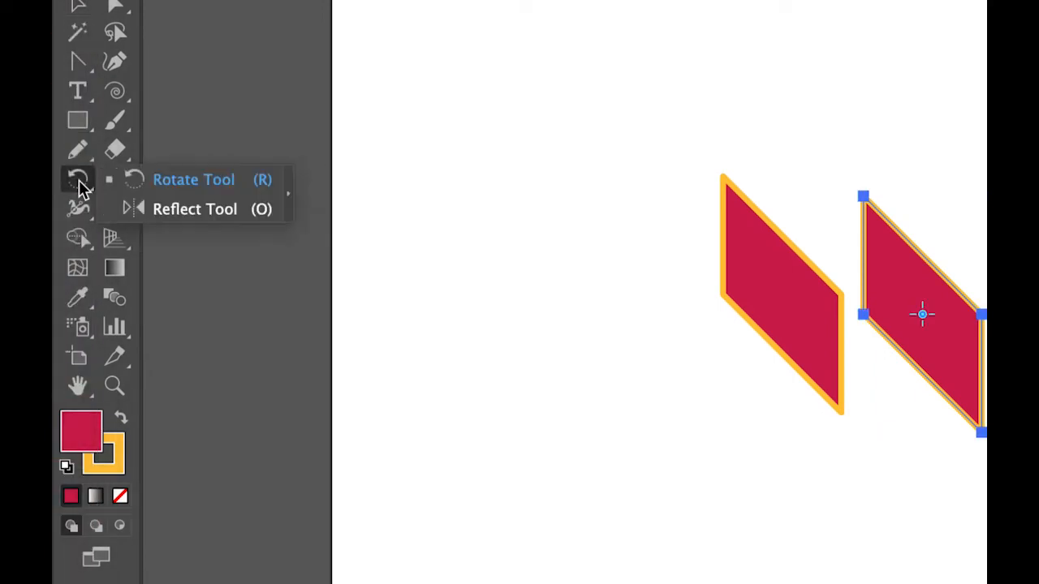
pyautogui.click(154, 208)
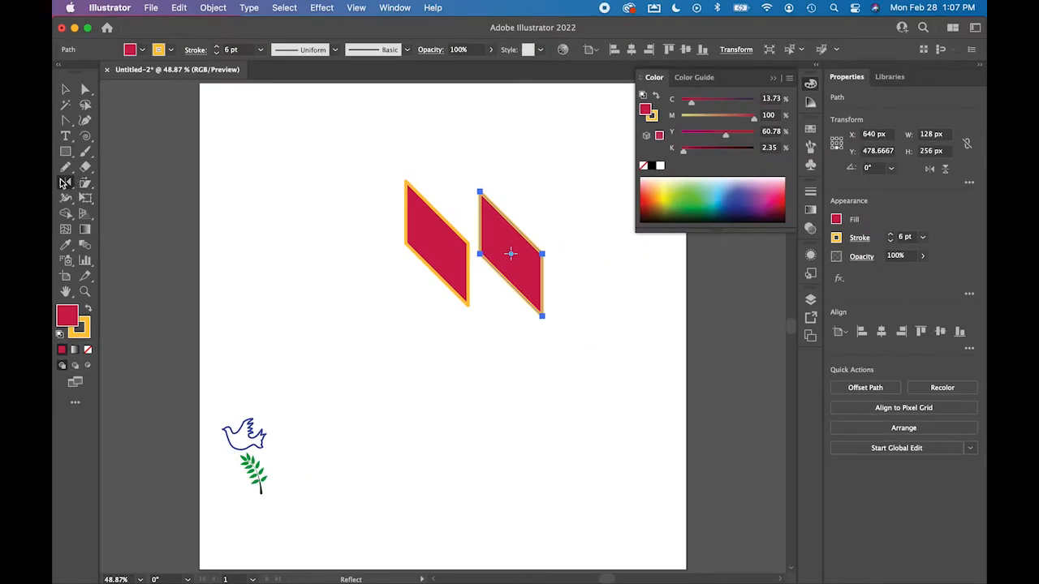
pyautogui.doubleClick(78, 179)
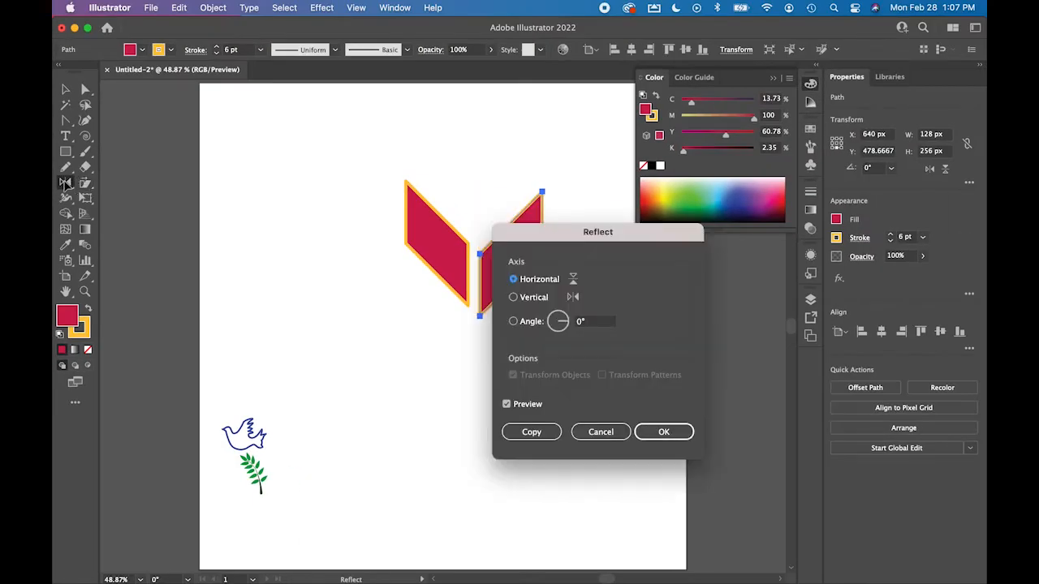
pyautogui.moveTo(542, 229); pyautogui.dragTo(643, 227)
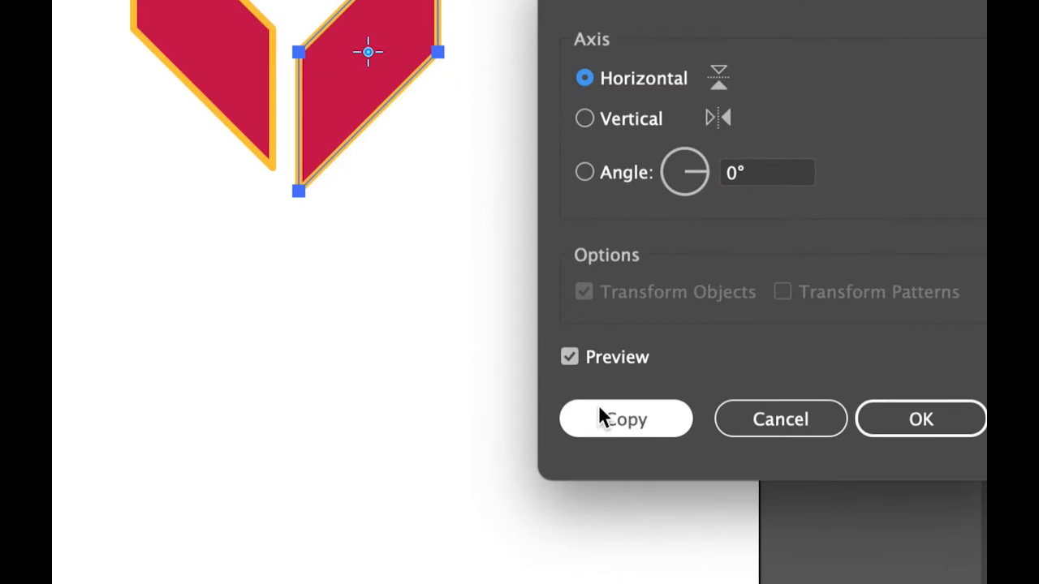
pyautogui.click(614, 422)
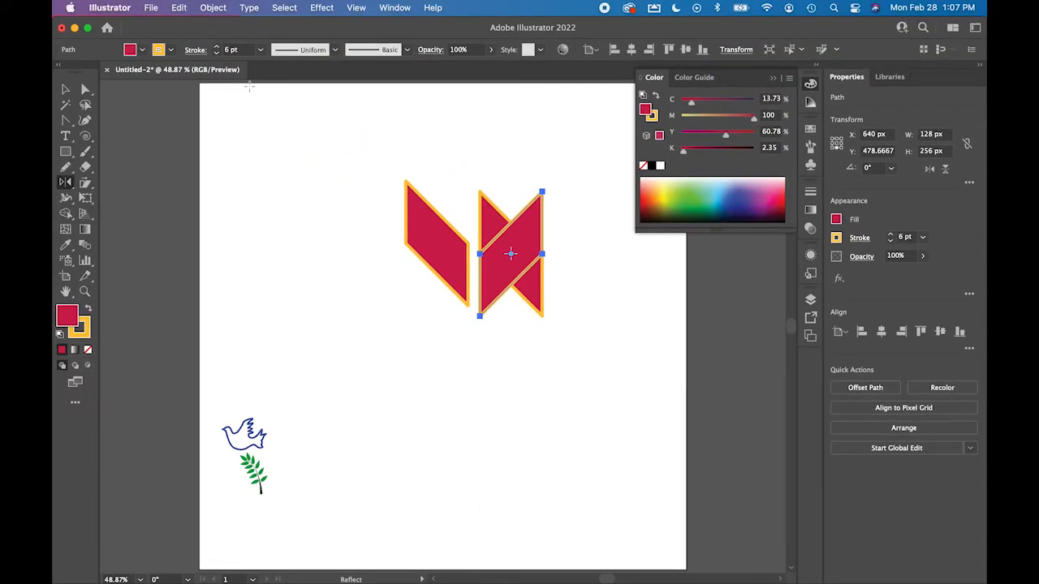
# Delete the unmirrored duplicate and move the mirrored parallelogram against the original to form a V shape.
pyautogui.click(66, 89)
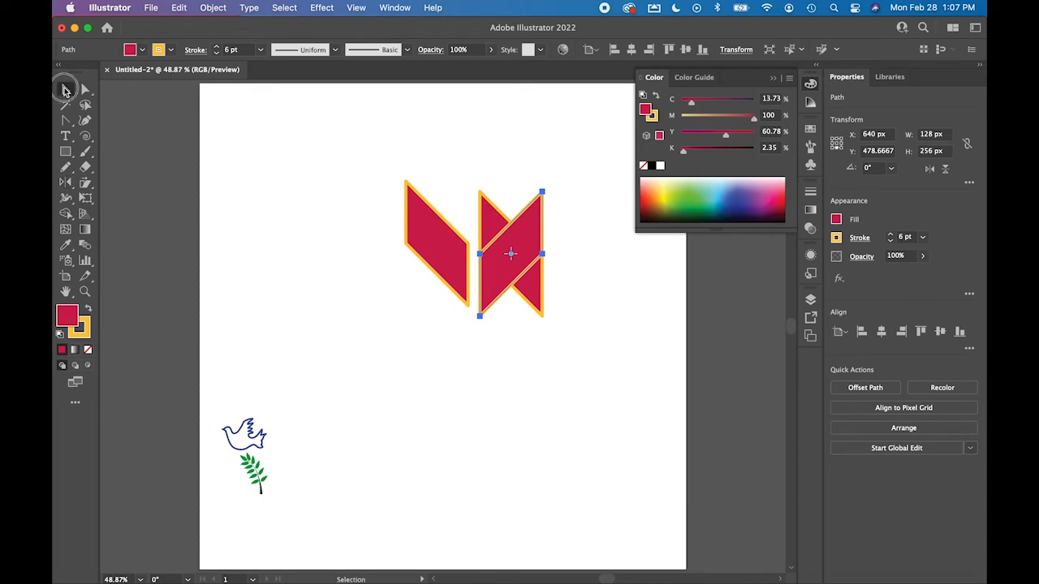
pyautogui.click(504, 170)
pyautogui.moveTo(489, 215); pyautogui.dragTo(614, 260)
pyautogui.press('Delete')
pyautogui.moveTo(505, 258)
pyautogui.mouseDown()
pyautogui.moveTo(503, 249)
pyautogui.moveTo(492, 257)
pyautogui.mouseUp()
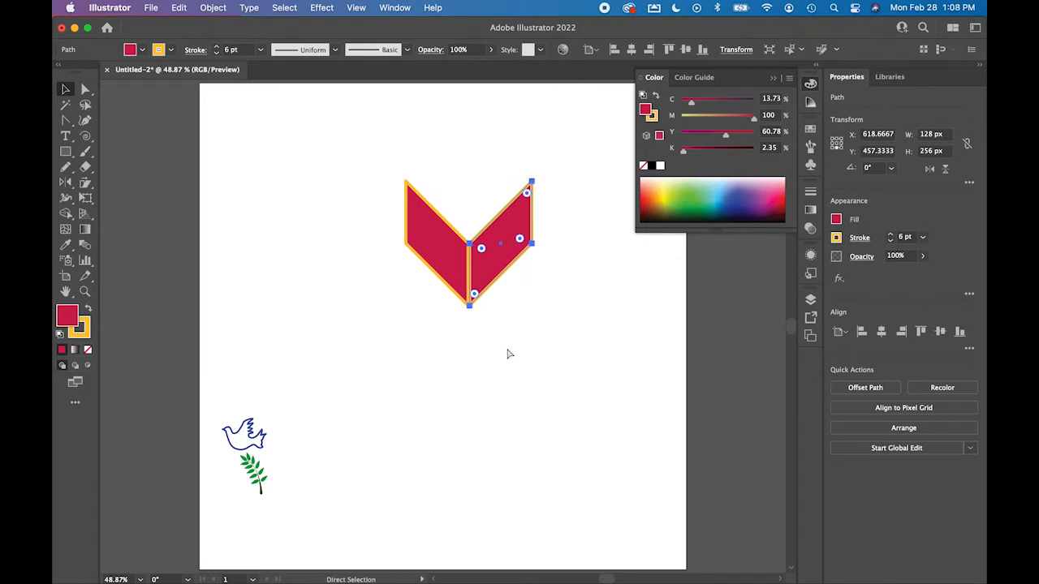
# Switch to Outline view and snap the right parallelogram's inner edge exactly onto the left one's edge.
pyautogui.press('super+y')
pyautogui.click(510, 346)
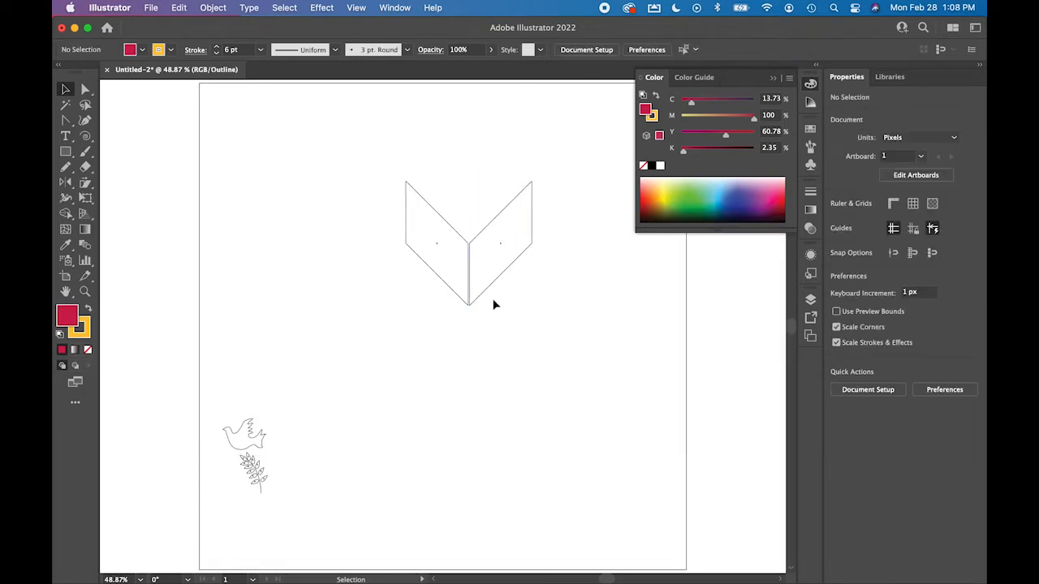
pyautogui.moveTo(436, 230); pyautogui.dragTo(661, 352)
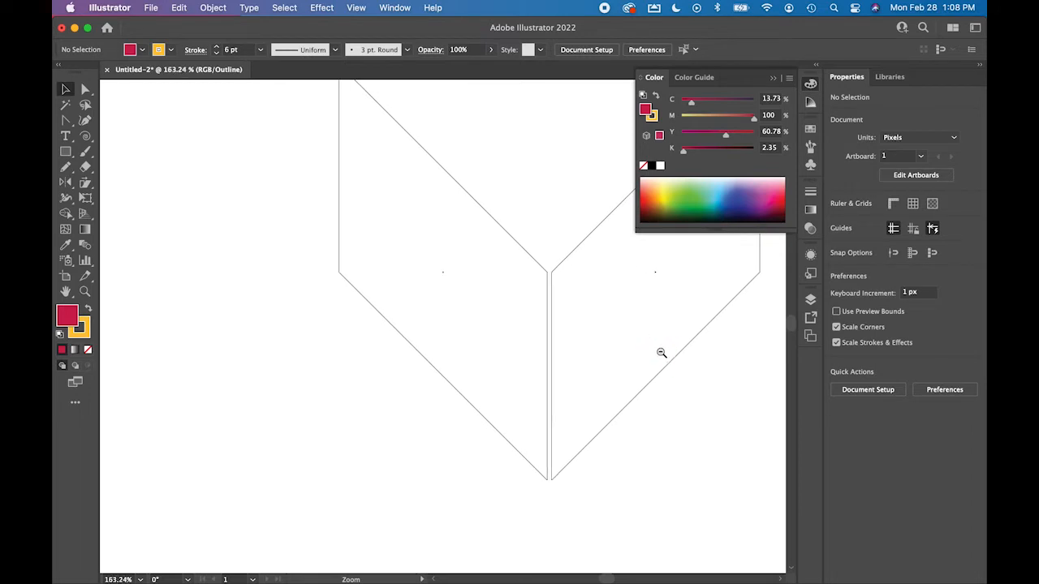
pyautogui.click(618, 416)
pyautogui.moveTo(619, 416); pyautogui.dragTo(612, 414)
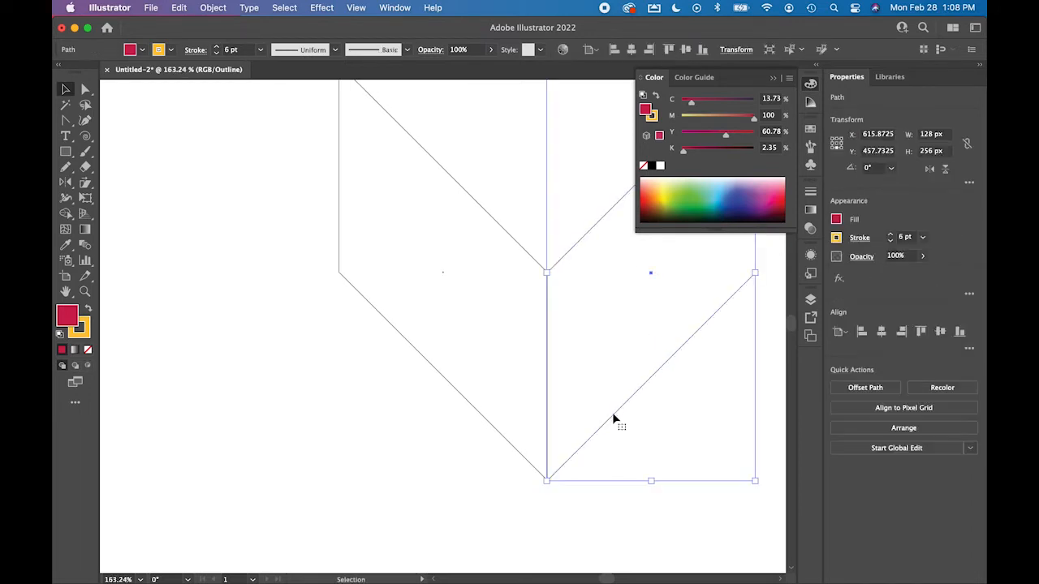
pyautogui.click(465, 504)
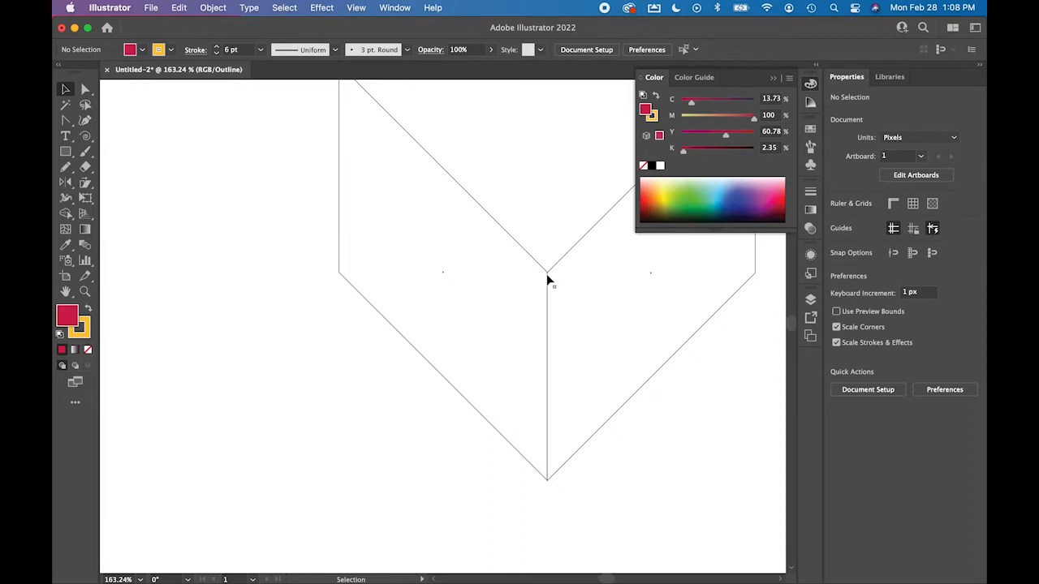
# Nudge the left parallelogram slightly away from the right one and align the bottom edges of both shapes.
pyautogui.moveTo(501, 233); pyautogui.dragTo(493, 232)
pyautogui.keyDown('shift'); pyautogui.click(600, 416); pyautogui.keyUp('shift')
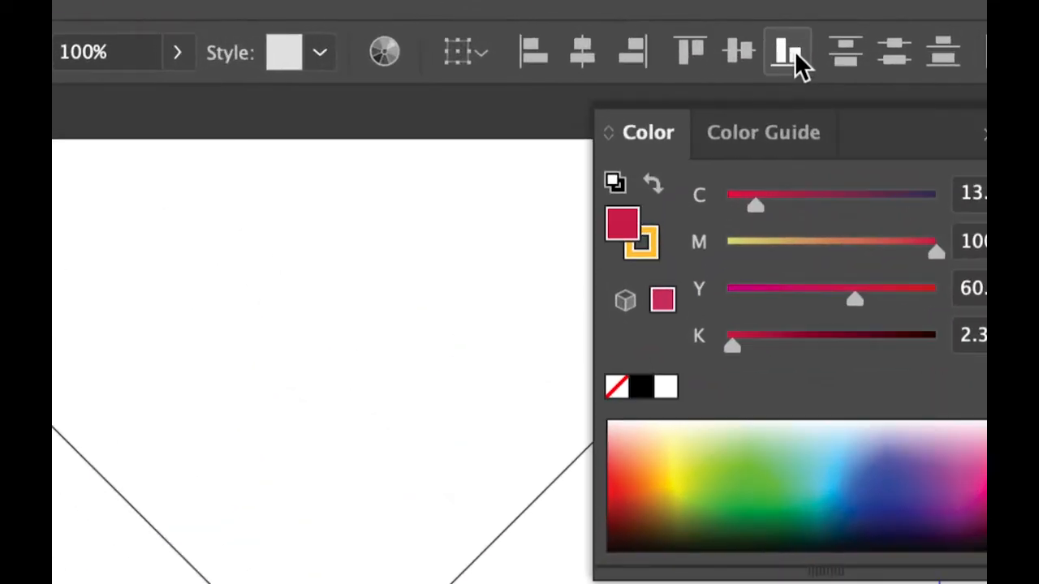
pyautogui.click(789, 54)
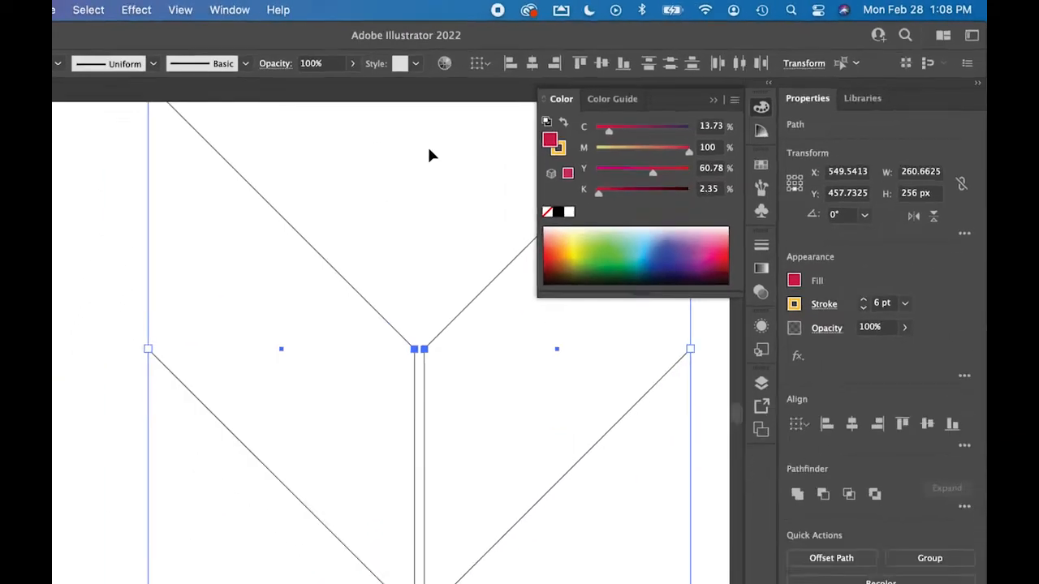
# Deselect both shapes and move the right parallelogram left until its inner edge meets the left one.
pyautogui.click(526, 220)
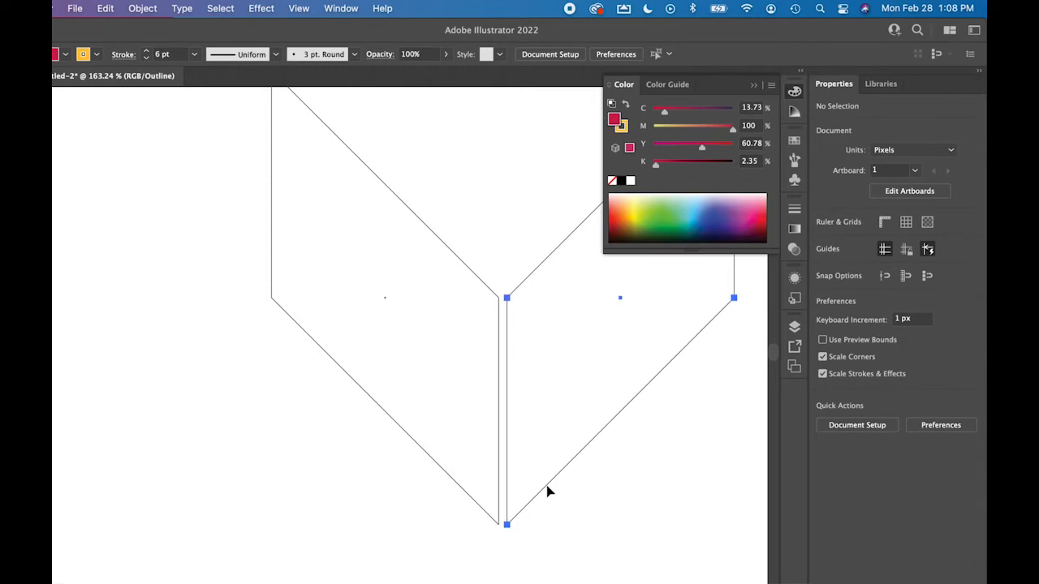
pyautogui.moveTo(547, 490); pyautogui.dragTo(539, 491)
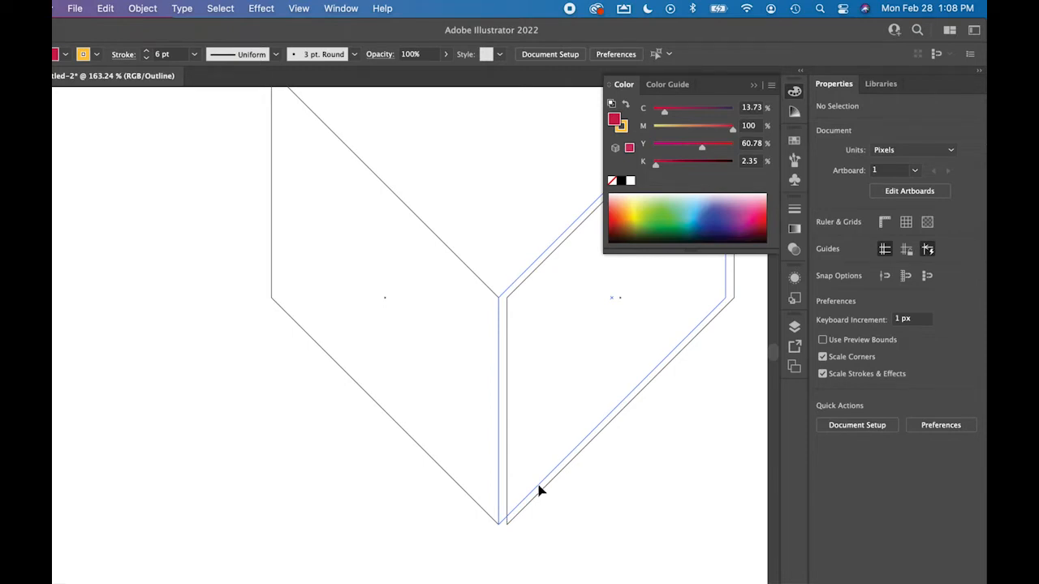
# Snap the right parallelogram's inner edge onto the left one's edge and return to Preview view with the whole artboard visible.
pyautogui.moveTo(539, 490); pyautogui.dragTo(539, 491)
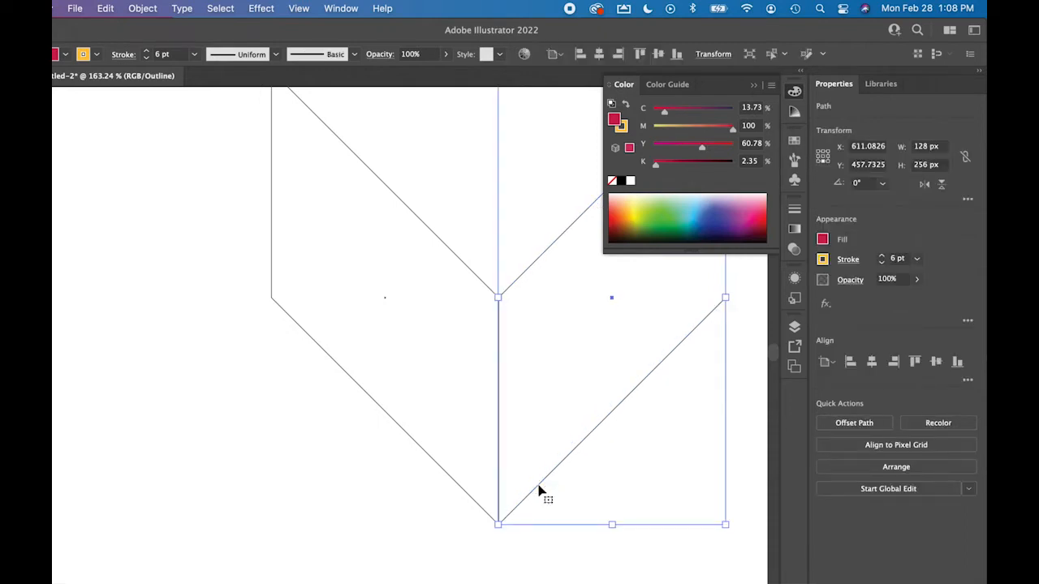
pyautogui.click(355, 490)
pyautogui.press('super+y')
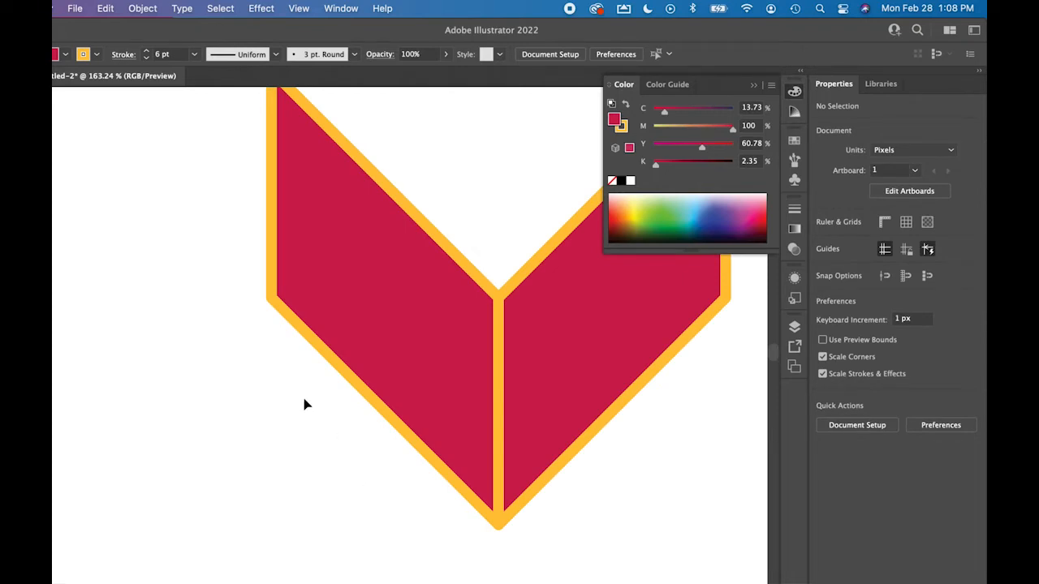
pyautogui.press('super+0')
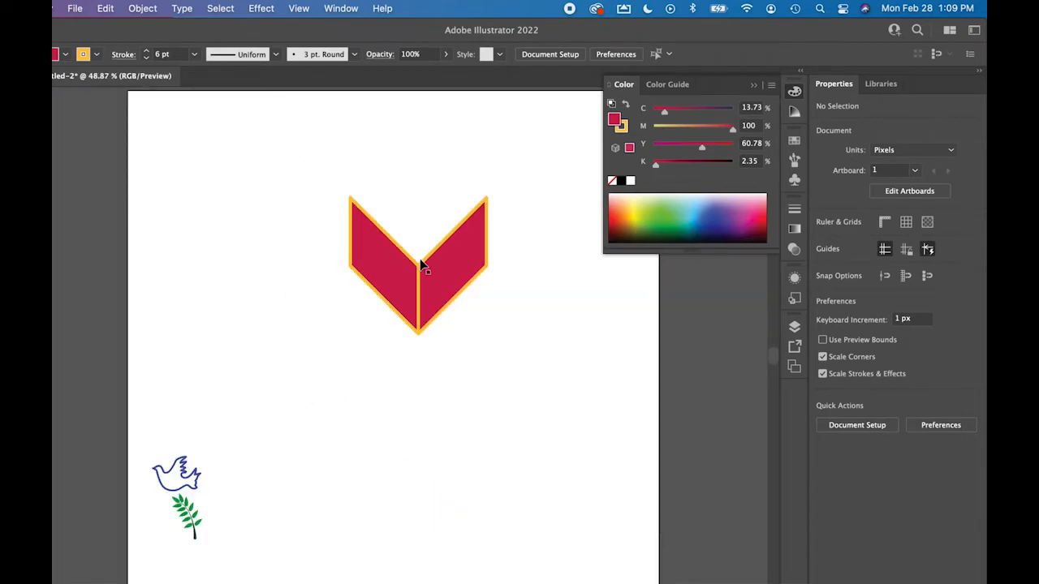
# Group the two parallelograms and scale the V shape down proportionally to about 153 px wide.
pyautogui.moveTo(332, 176); pyautogui.dragTo(506, 360)
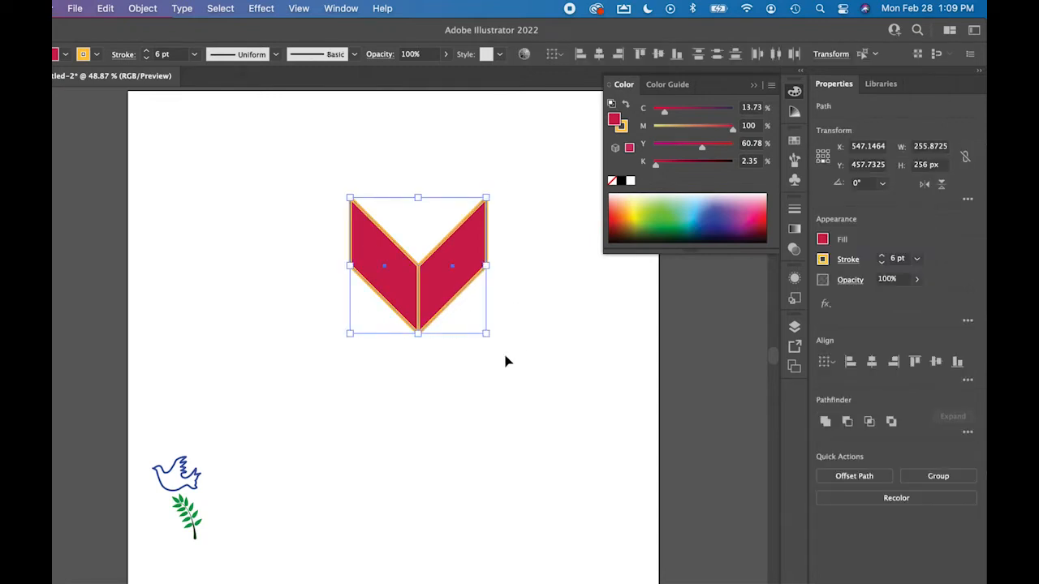
pyautogui.press('super+g')
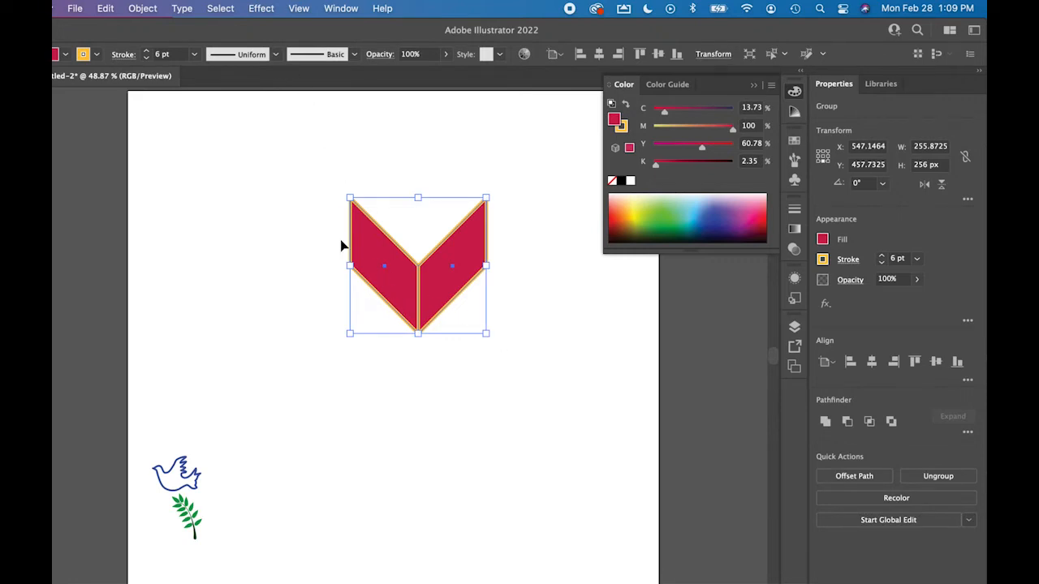
pyautogui.moveTo(487, 335); pyautogui.dragTo(432, 296)
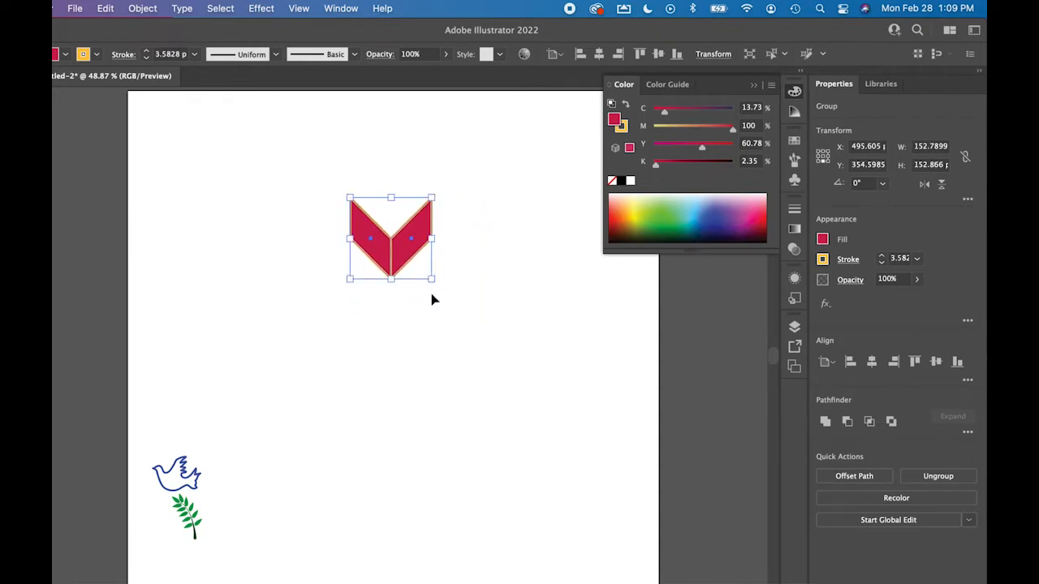
pyautogui.click(401, 342)
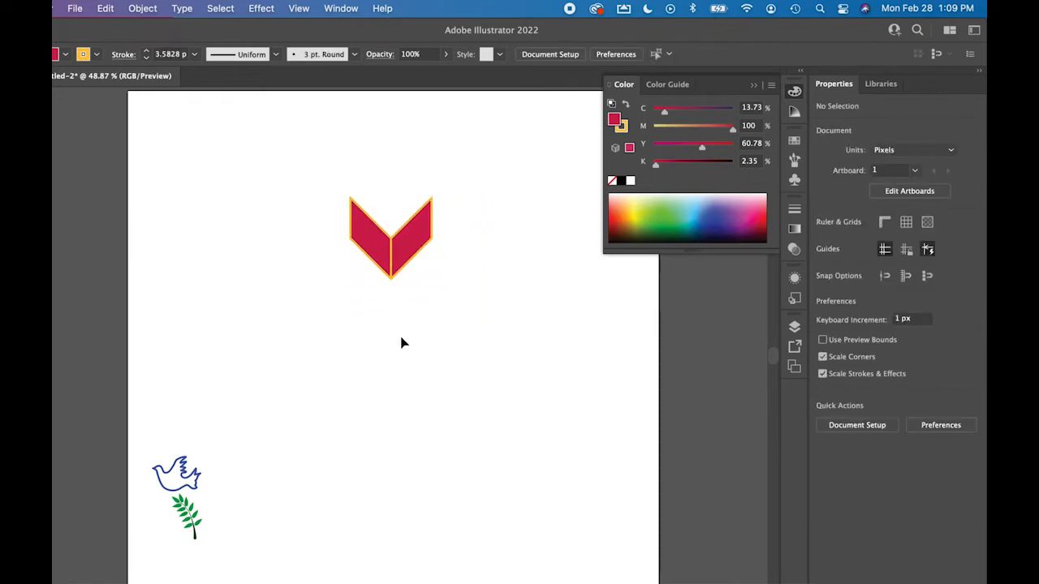
pyautogui.click(401, 262)
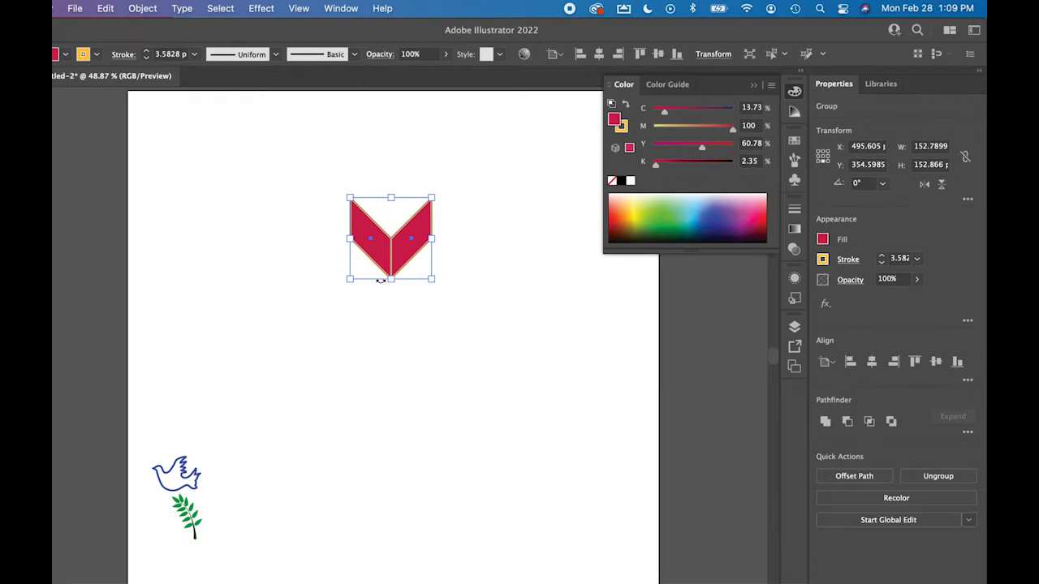
pyautogui.click(401, 312)
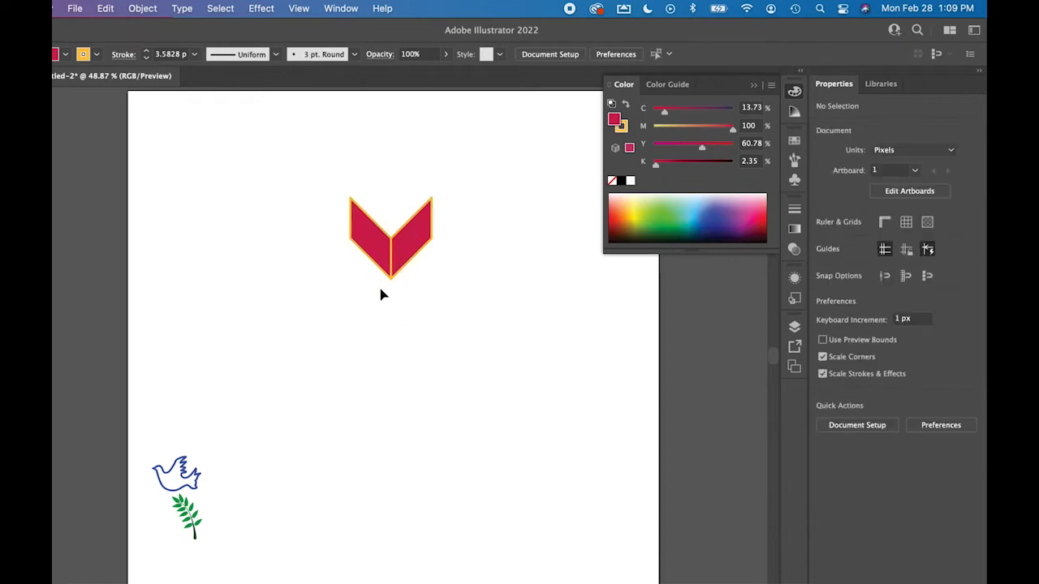
# Ungroup the V shape and delete its right parallelogram.
pyautogui.scroll(5, 383, 295)
pyautogui.click(485, 269)
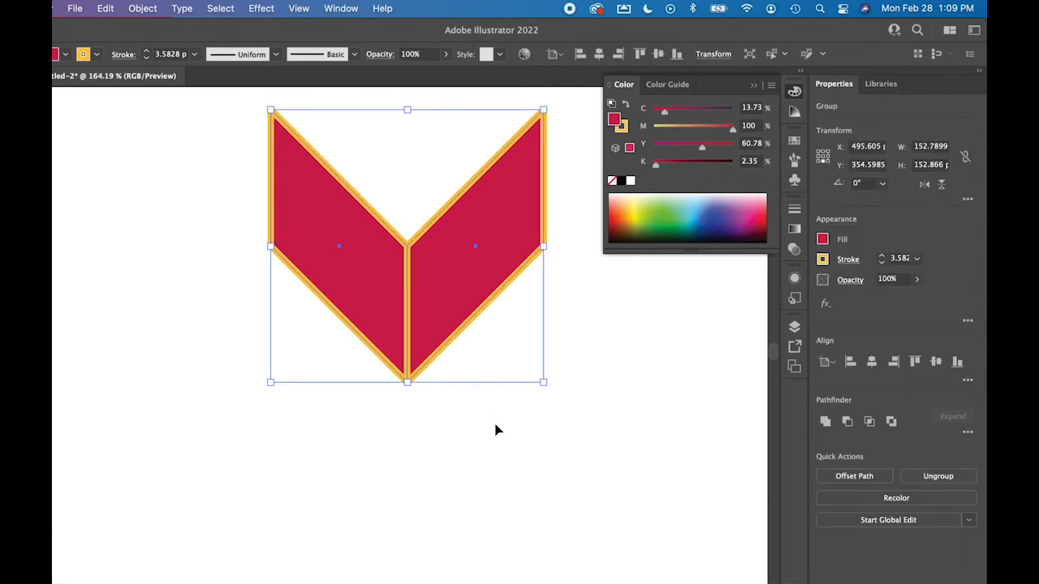
pyautogui.click(487, 374)
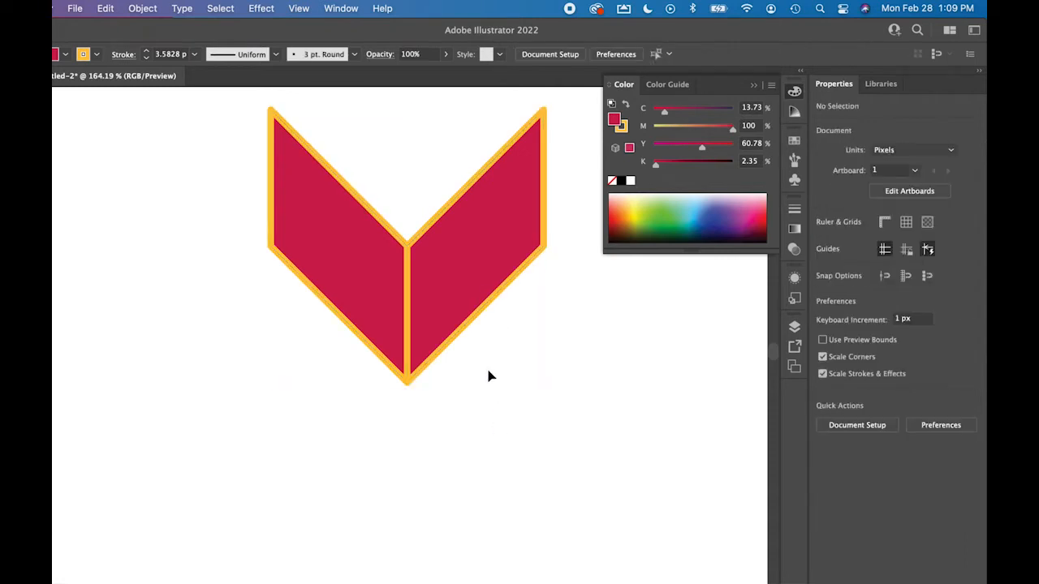
pyautogui.click(485, 193)
pyautogui.click(142, 8)
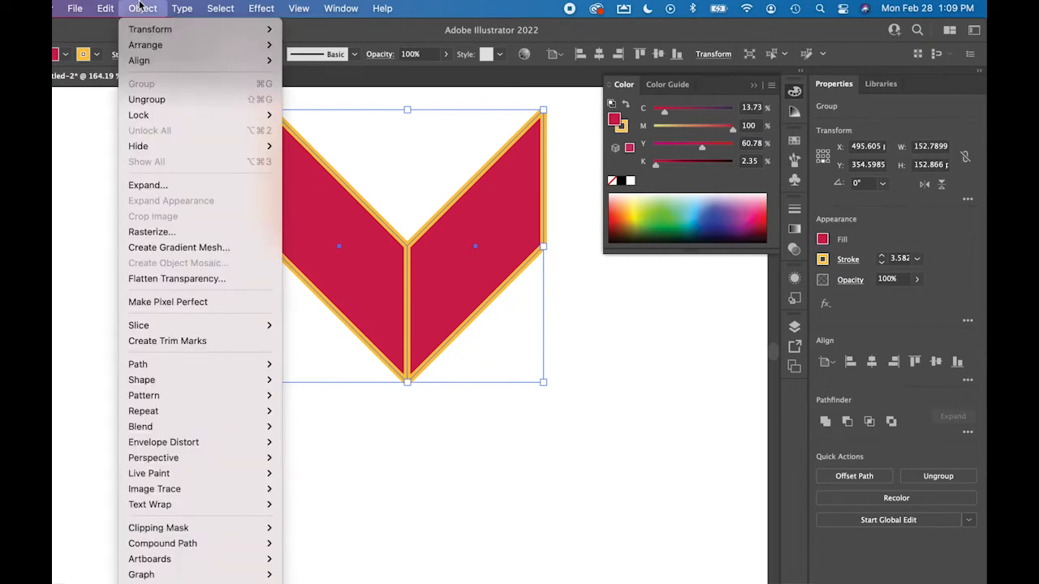
pyautogui.click(151, 100)
pyautogui.click(187, 174)
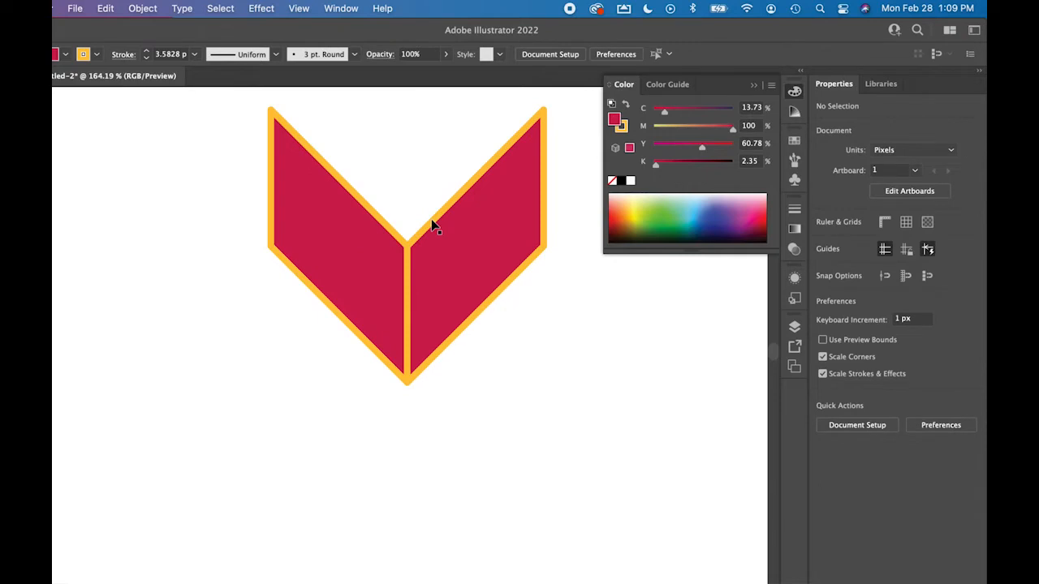
pyautogui.click(450, 243)
pyautogui.press('Delete')
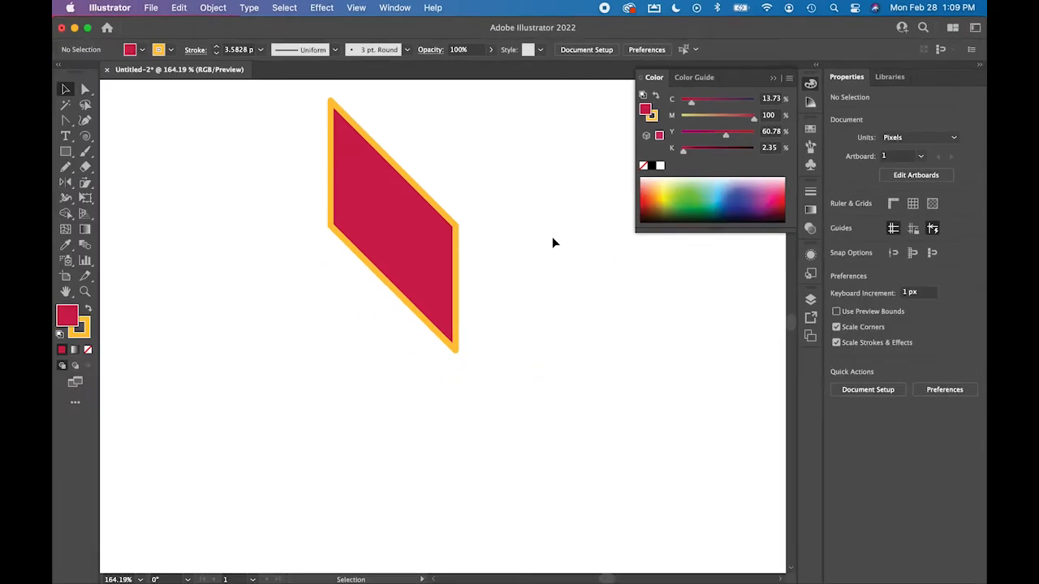
# Draw a spiral about 52 px wide over the middle of the remaining parallelogram with the Spiral tool.
pyautogui.click(85, 138)
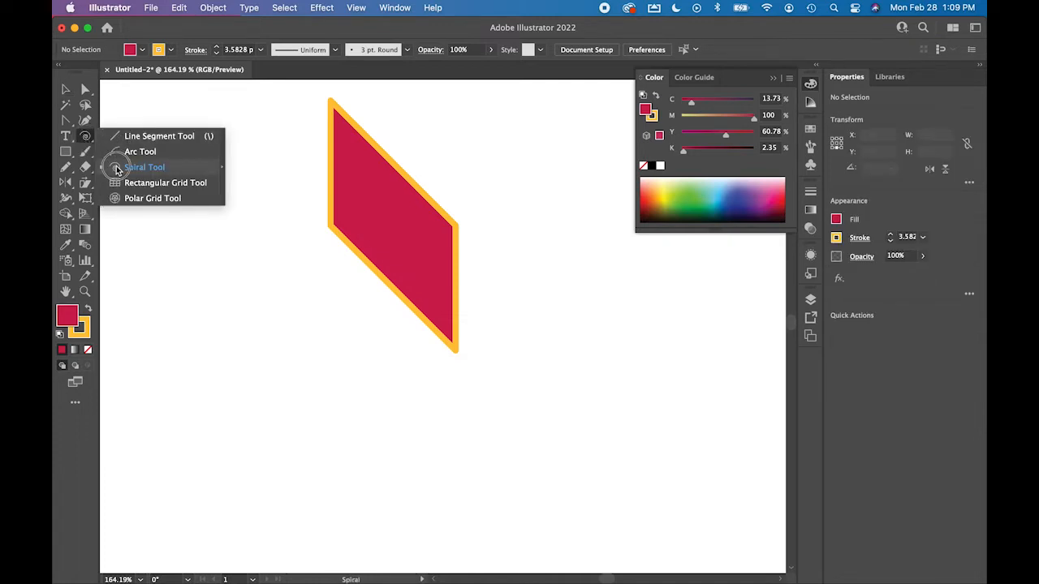
pyautogui.click(118, 168)
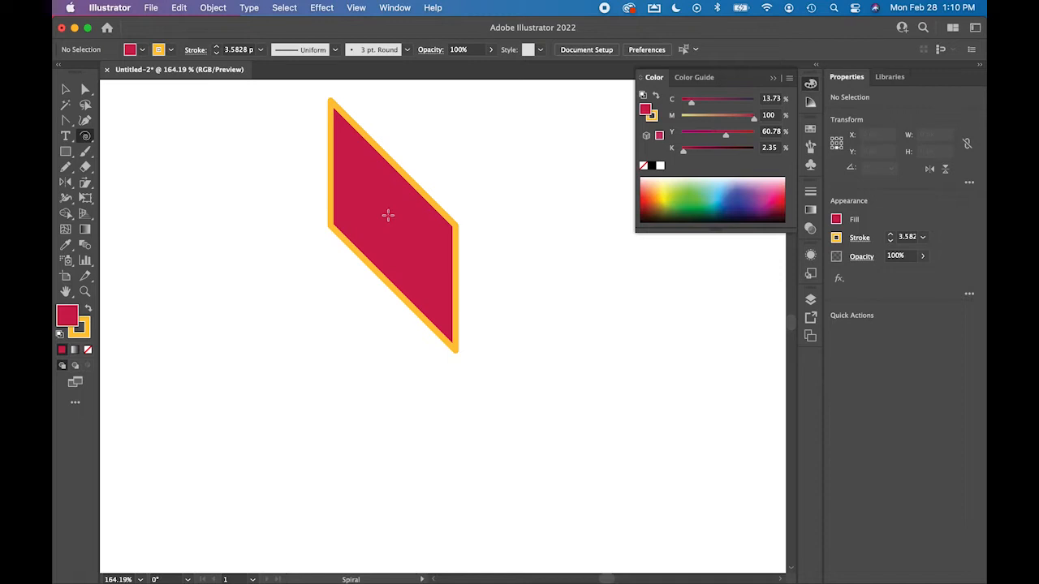
pyautogui.moveTo(389, 216); pyautogui.dragTo(426, 247)
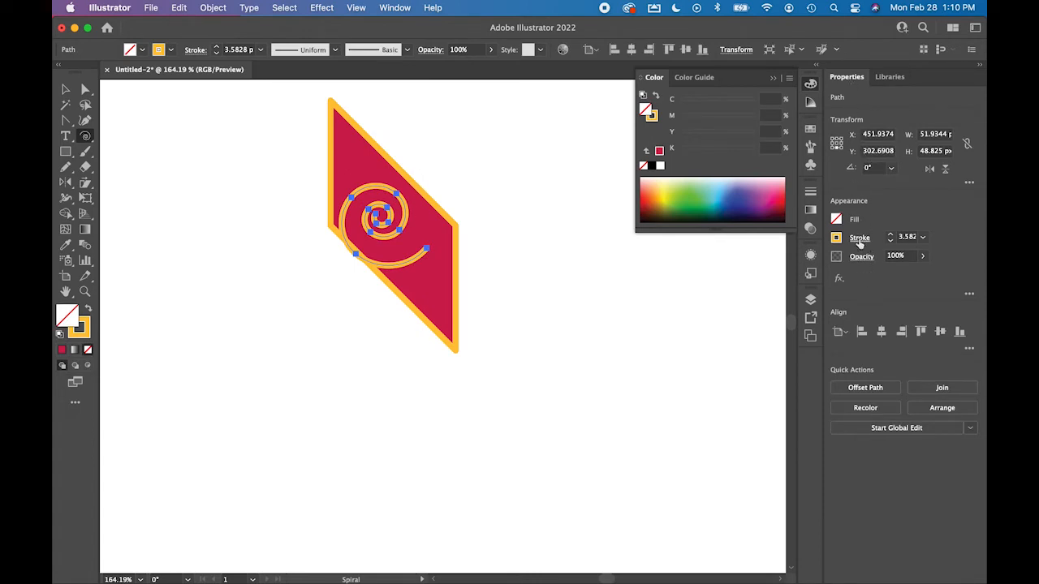
# Turn the spiral's stroke into a dashed line with a 4 pt dash and an 8 pt gap.
pyautogui.click(860, 238)
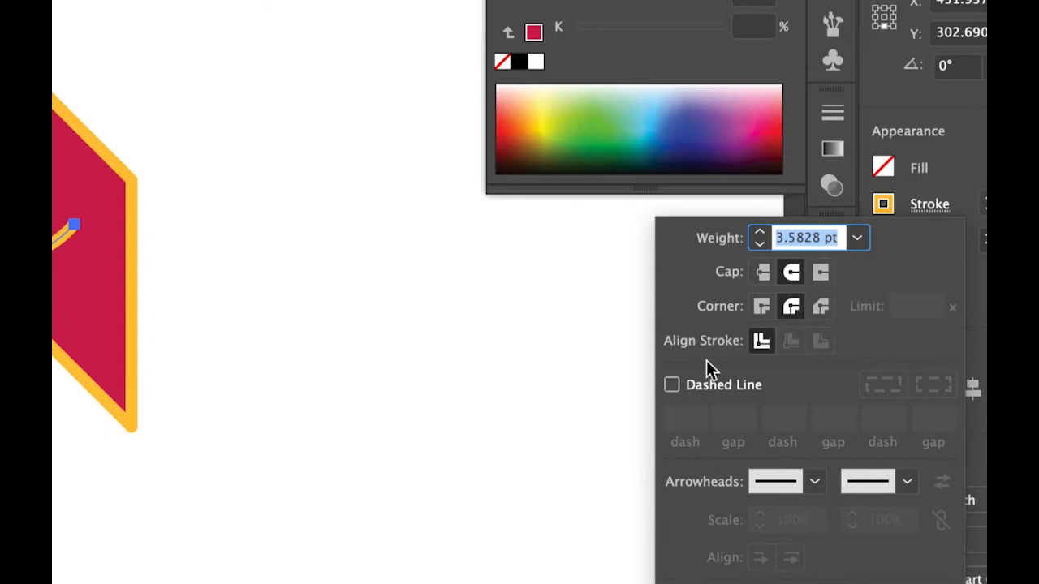
pyautogui.click(671, 386)
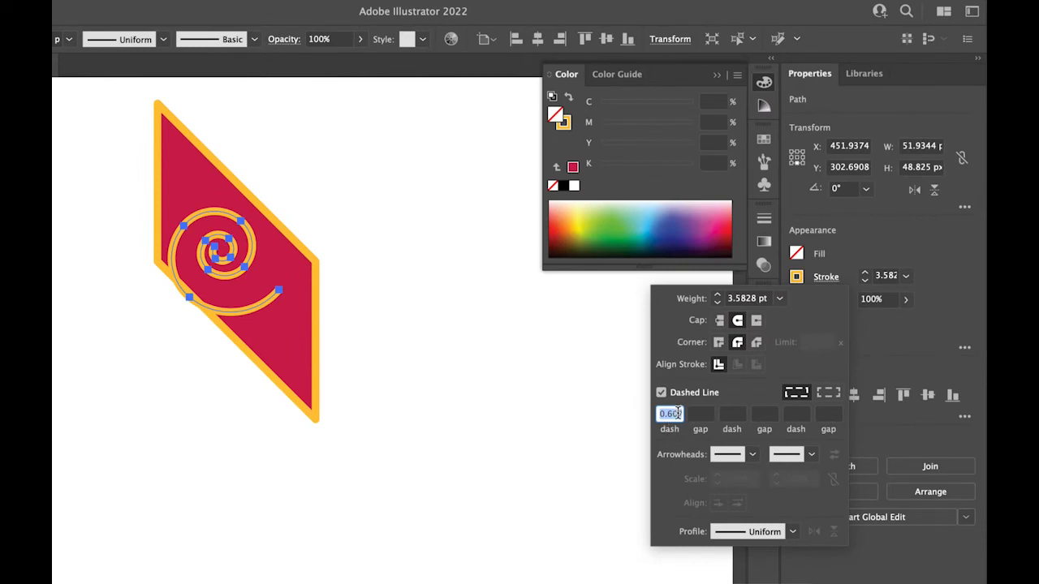
pyautogui.click(678, 412)
pyautogui.click(662, 393)
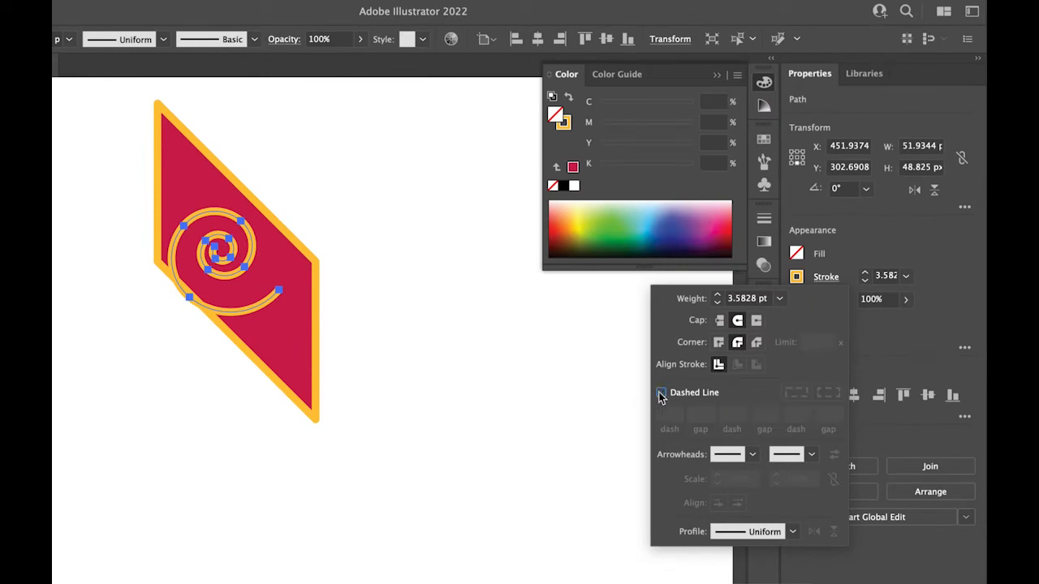
pyautogui.click(662, 393)
pyautogui.write('4')
pyautogui.press('Tab')
pyautogui.write('8')
pyautogui.press('Tab')
# Refine the spiral's dash pattern to a 1 pt dash and a 6 pt gap.
pyautogui.click(698, 416)
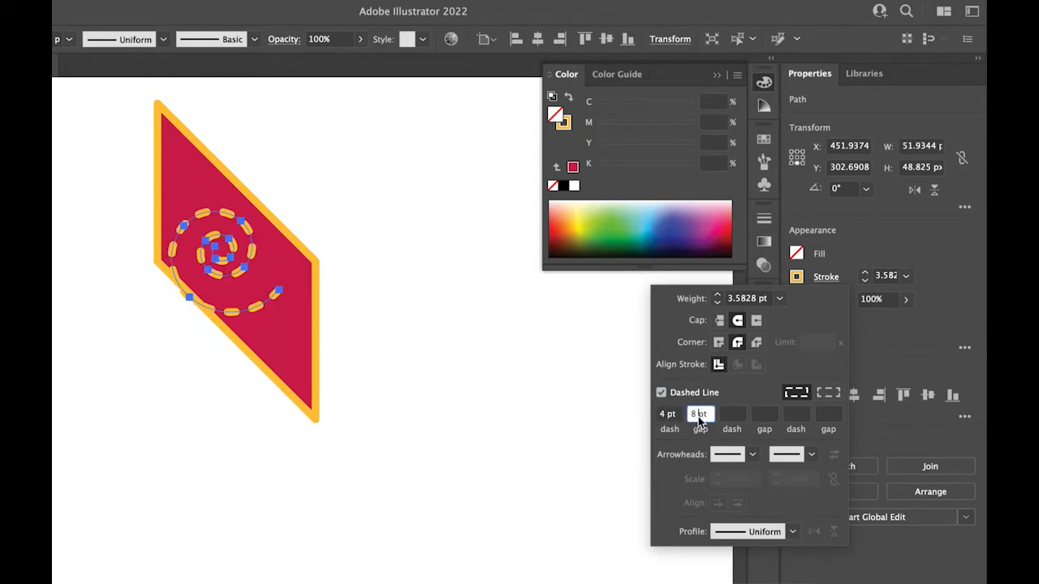
pyautogui.tripleClick(698, 414)
pyautogui.write('12')
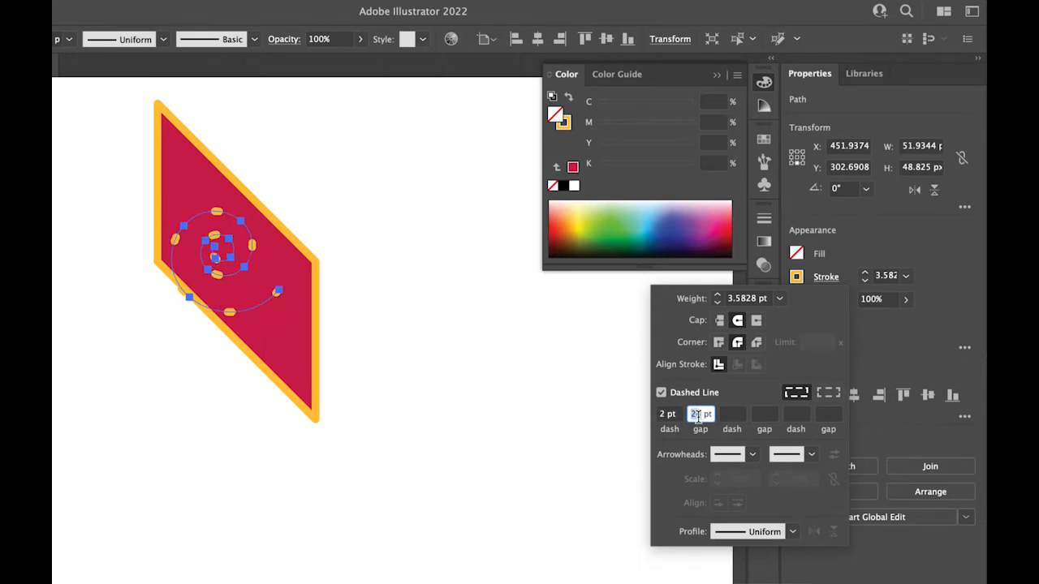
pyautogui.write('6')
pyautogui.click(733, 415)
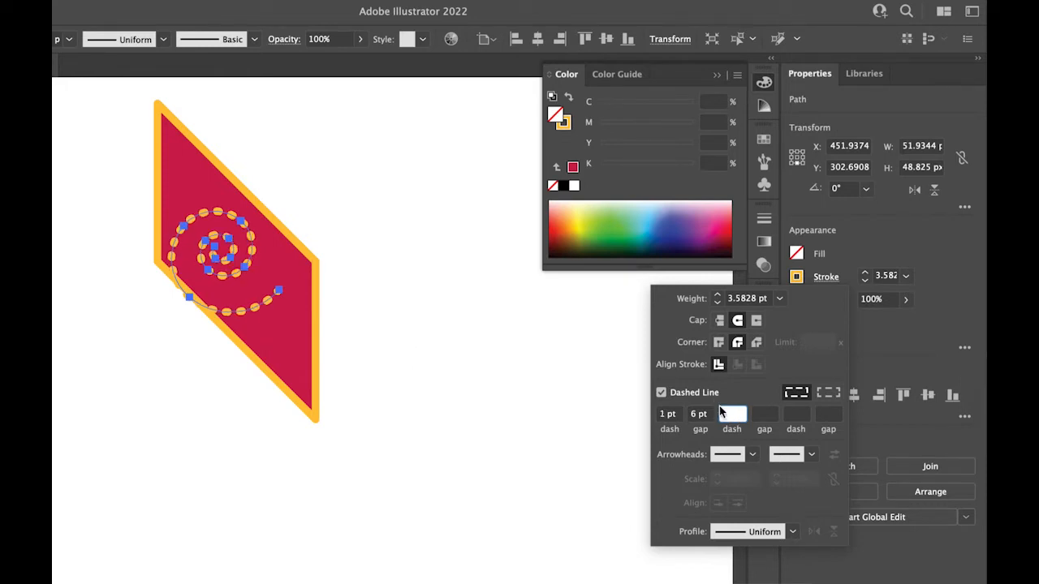
pyautogui.click(533, 422)
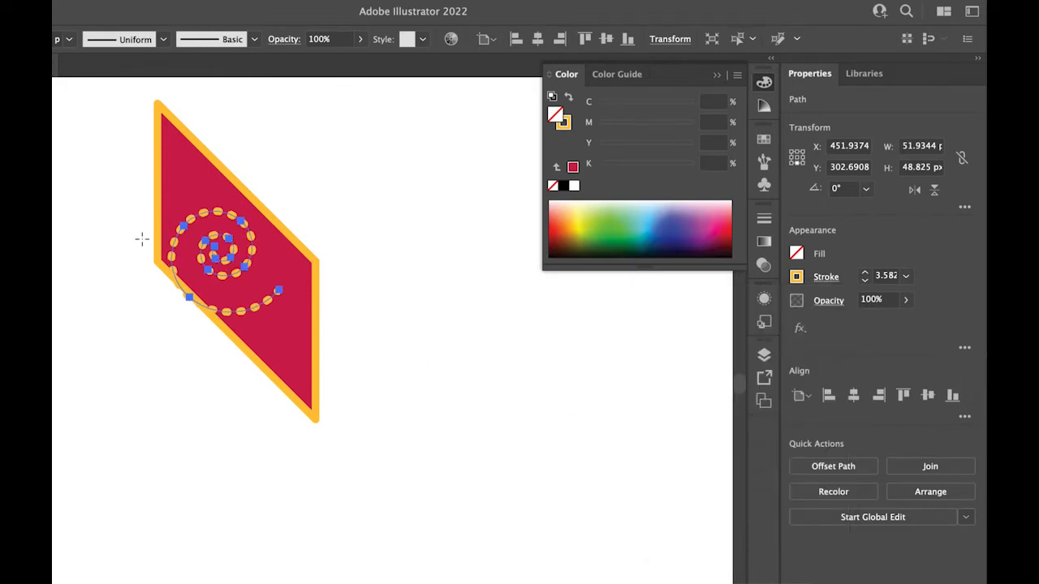
# Scale the dotted spiral down to about 42 px wide and position it fully inside the parallelogram.
pyautogui.press('v')
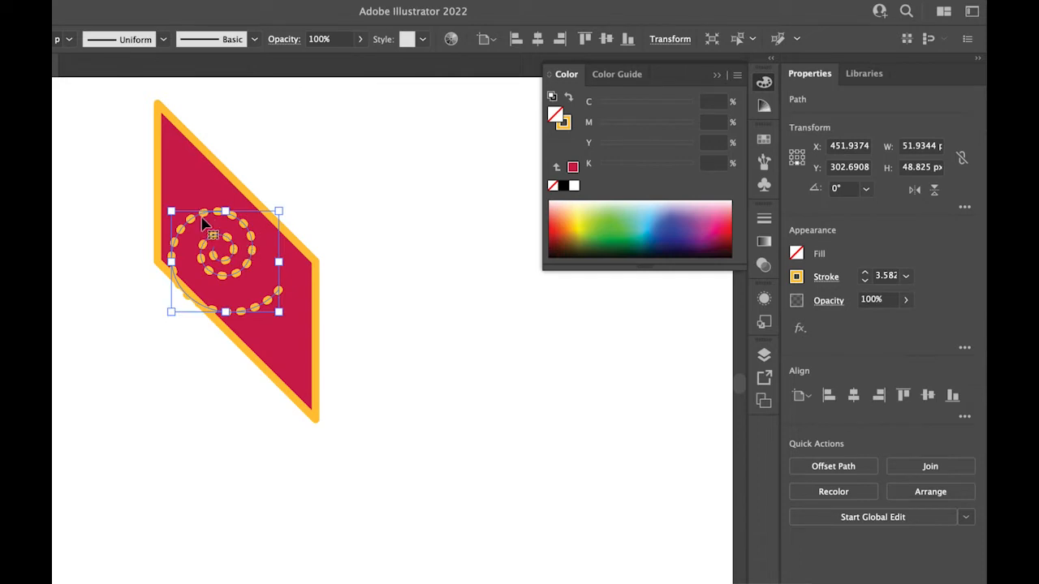
pyautogui.moveTo(202, 224); pyautogui.dragTo(217, 218)
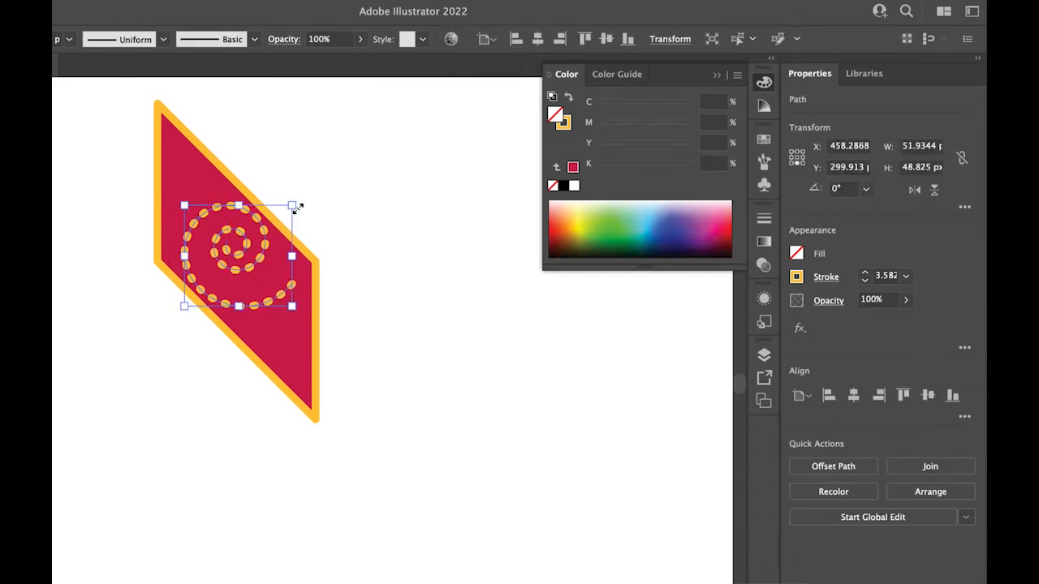
pyautogui.press('s')
pyautogui.press('v')
pyautogui.moveTo(290, 207); pyautogui.dragTo(271, 225)
pyautogui.press('s')
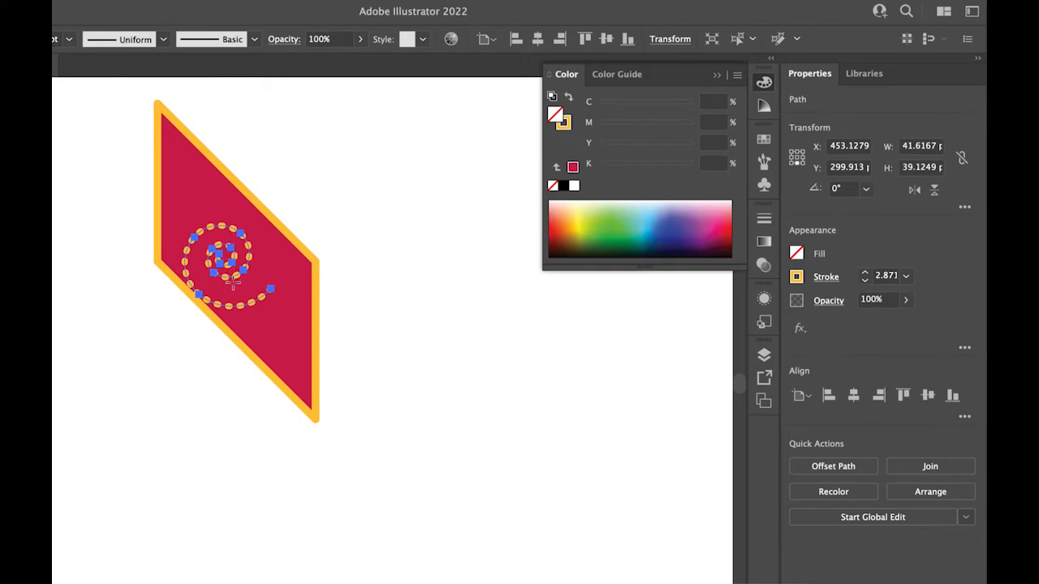
pyautogui.press('v')
pyautogui.moveTo(234, 281); pyautogui.dragTo(244, 273)
pyautogui.click(380, 304)
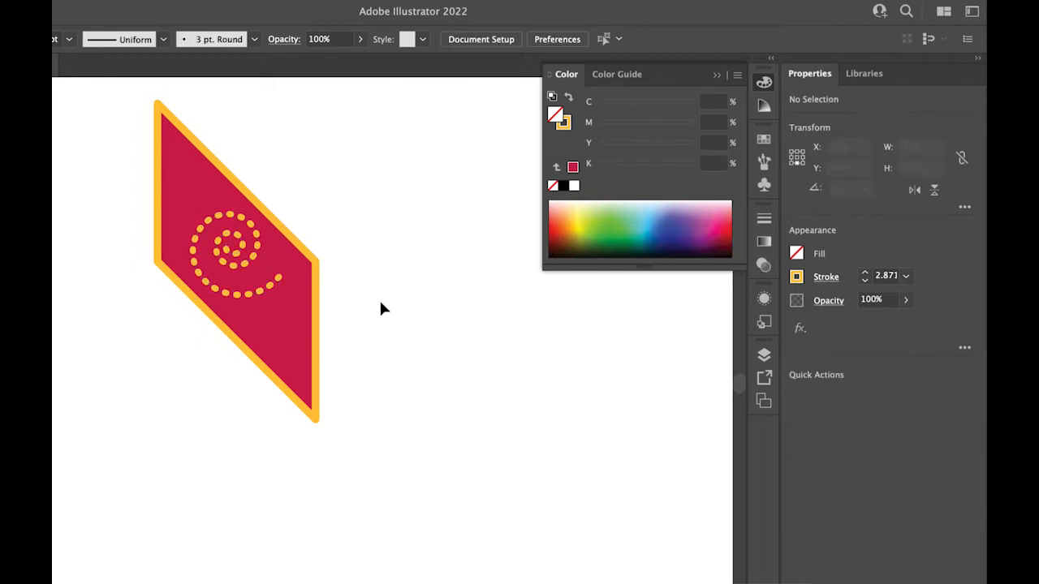
# Select the parallelogram together with its dotted spiral and group them.
pyautogui.moveTo(124, 156); pyautogui.dragTo(391, 379)
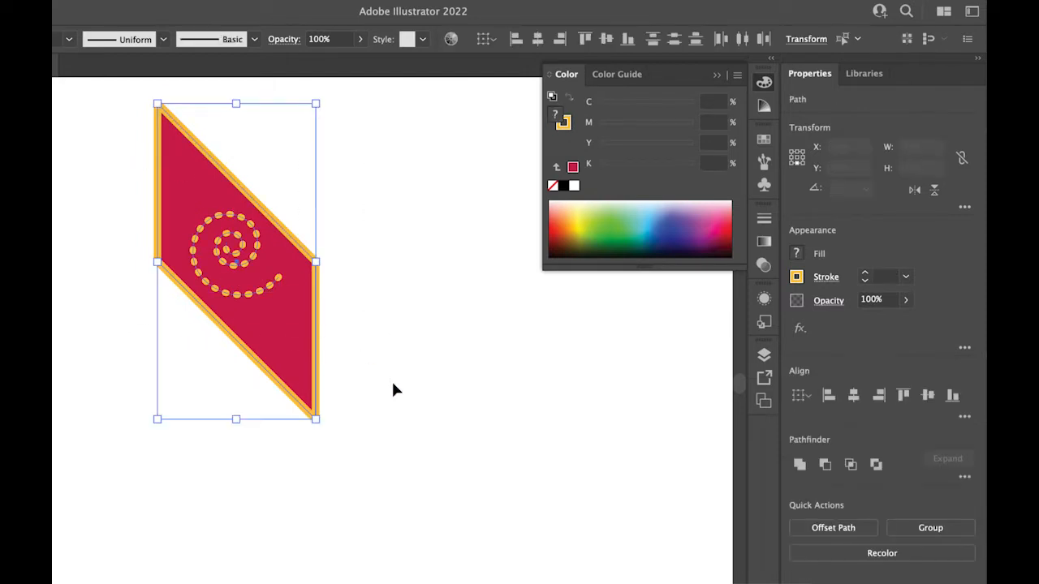
pyautogui.press('m')
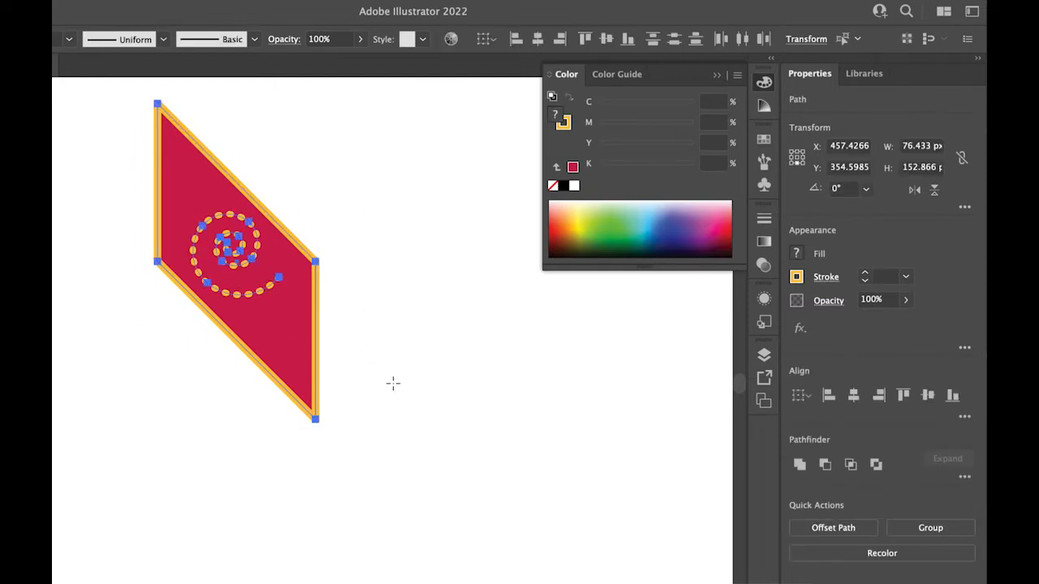
pyautogui.hotkey('ctrl', 'g')
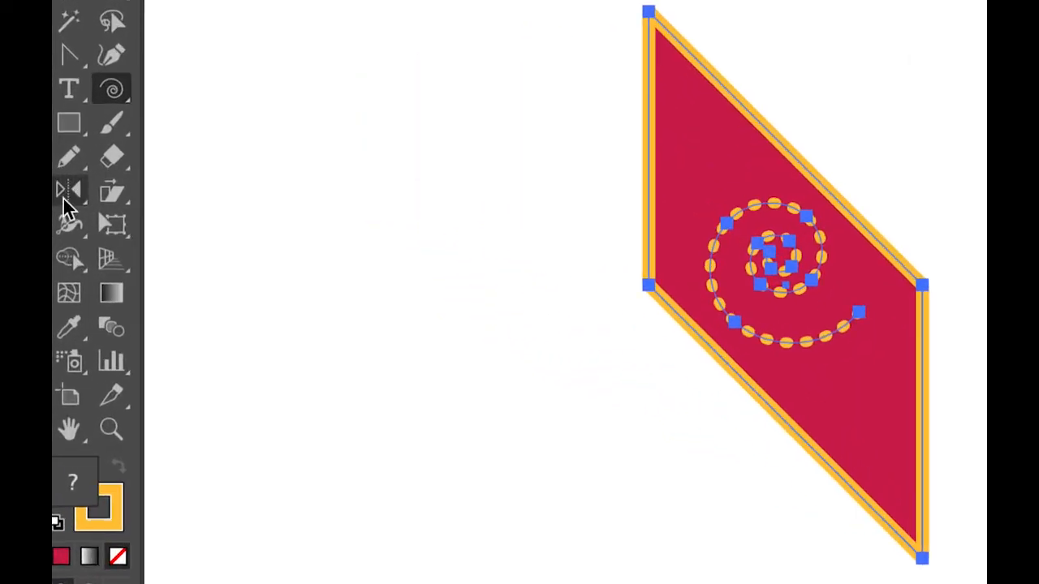
# Create a copy of the group reflected across the horizontal axis, deselect it and switch to Outline view.
pyautogui.doubleClick(69, 193)
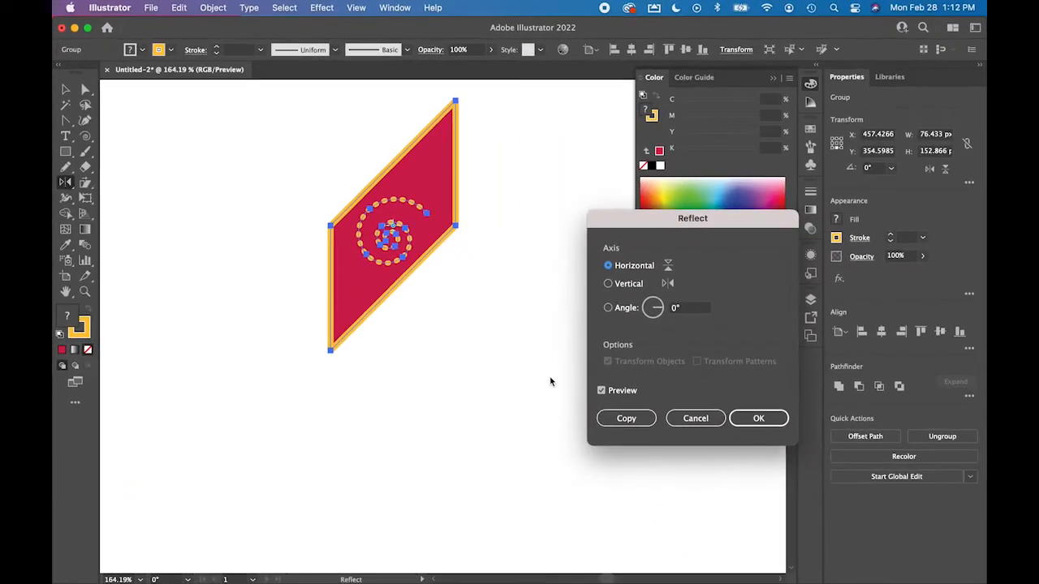
pyautogui.click(607, 421)
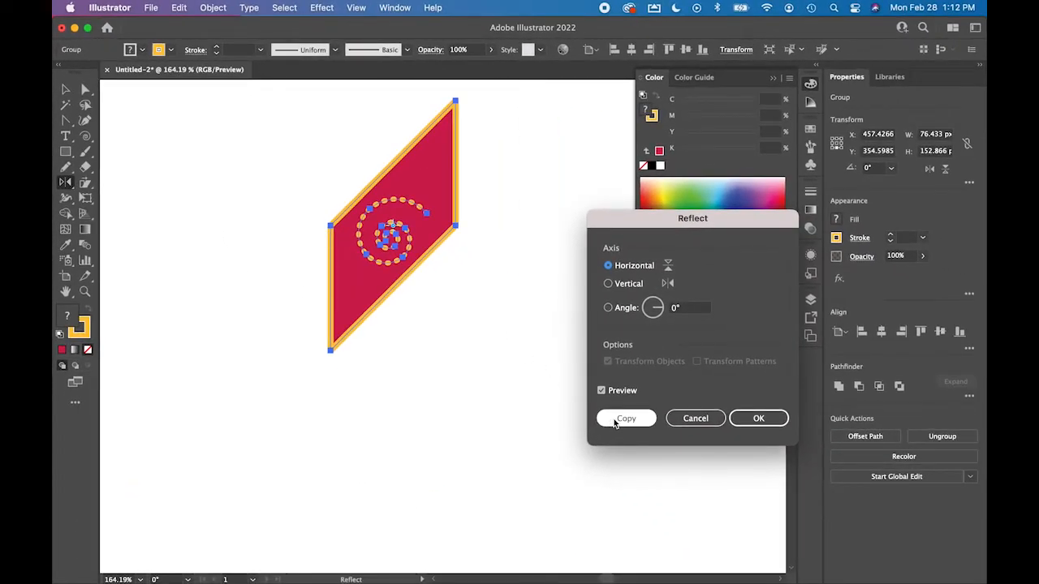
pyautogui.press('v')
pyautogui.click(237, 295)
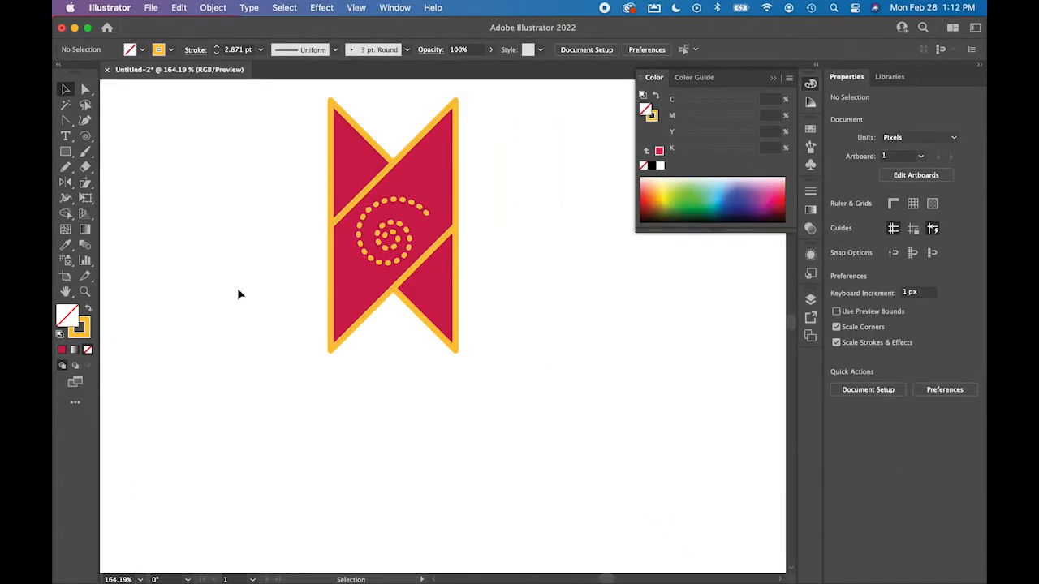
pyautogui.press('super+y')
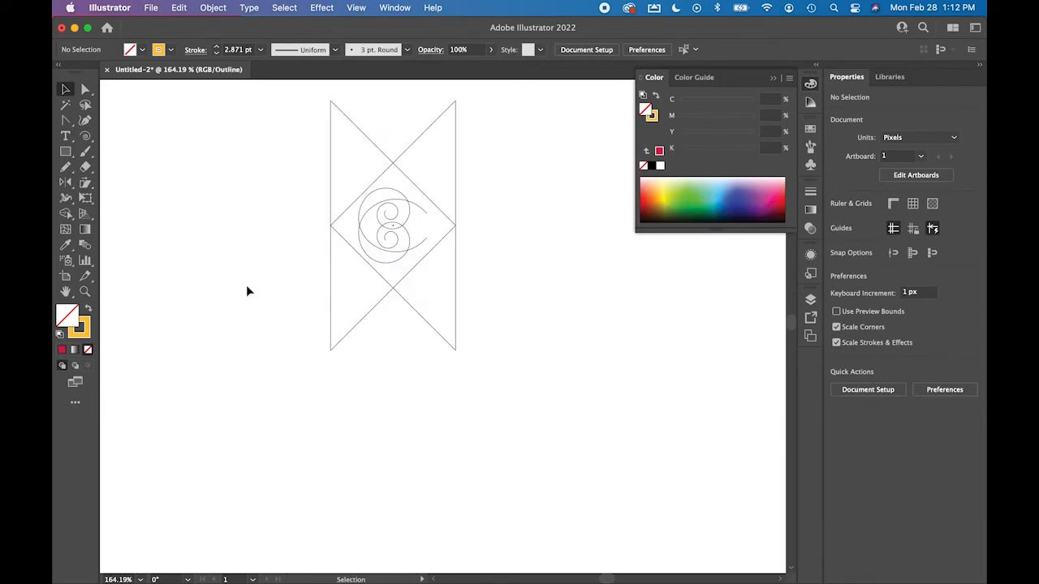
# Move the reflected copy sideways until its vertical edge meets the original parallelogram's, and delete that copy.
pyautogui.click(331, 285)
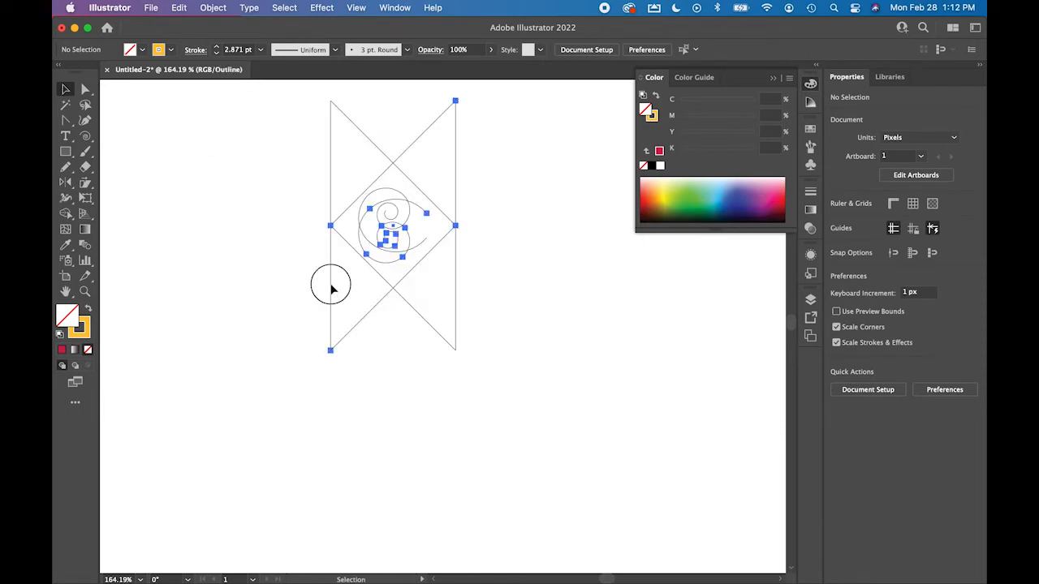
pyautogui.moveTo(330, 285); pyautogui.dragTo(456, 281)
pyautogui.click(373, 378)
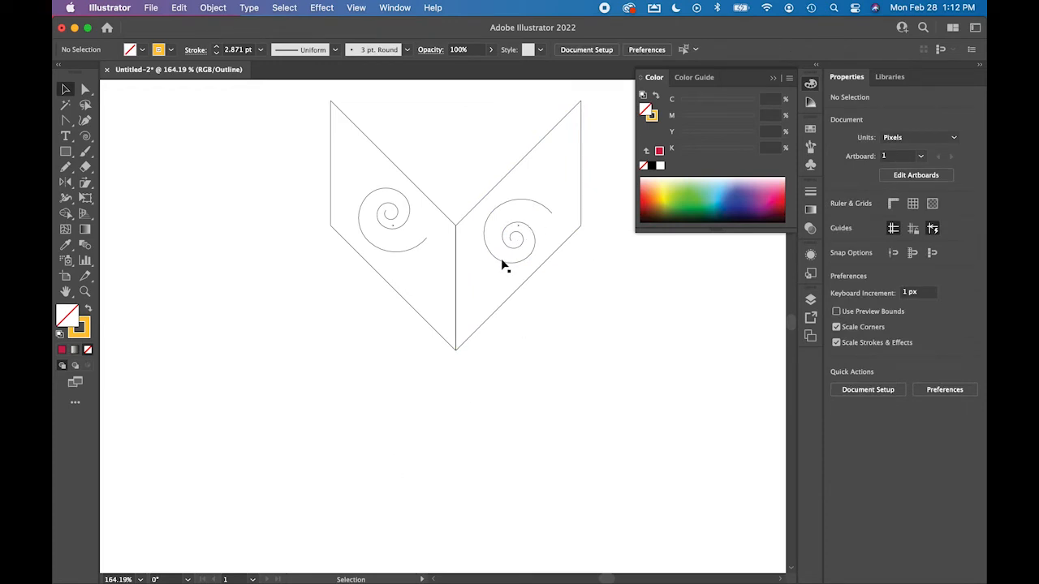
pyautogui.moveTo(533, 268); pyautogui.dragTo(552, 355)
pyautogui.press('Delete')
# Try to reflect a copy of the remaining group across the vertical axis about its own centre, and undo the attempt.
pyautogui.moveTo(451, 154); pyautogui.dragTo(358, 308)
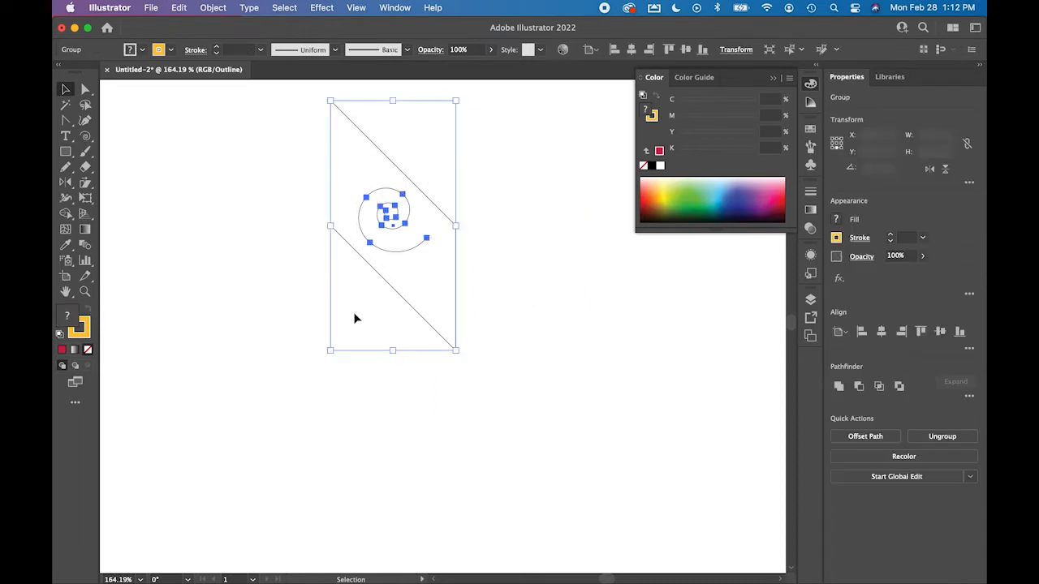
pyautogui.doubleClick(65, 184)
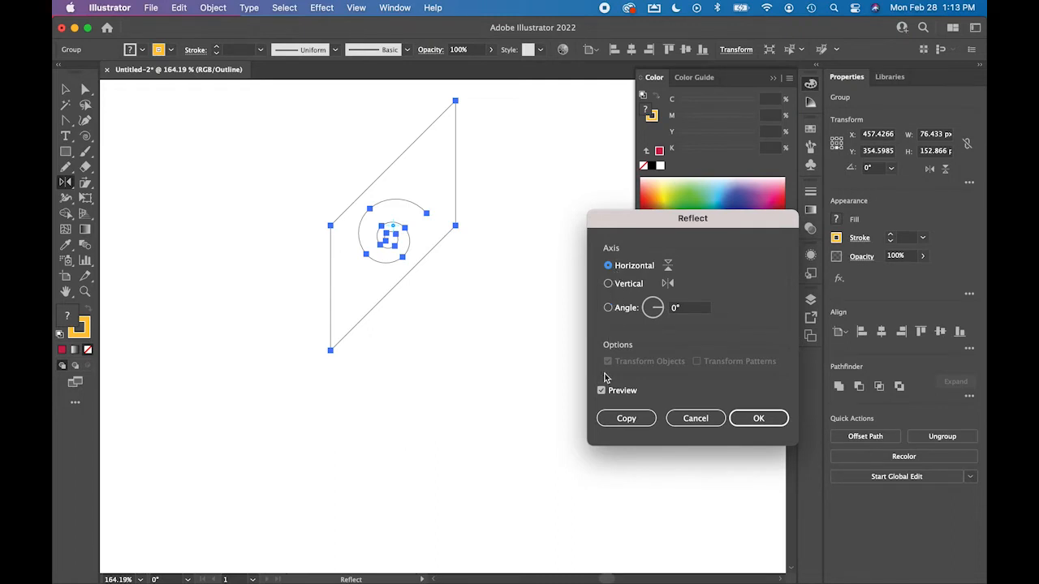
pyautogui.click(627, 285)
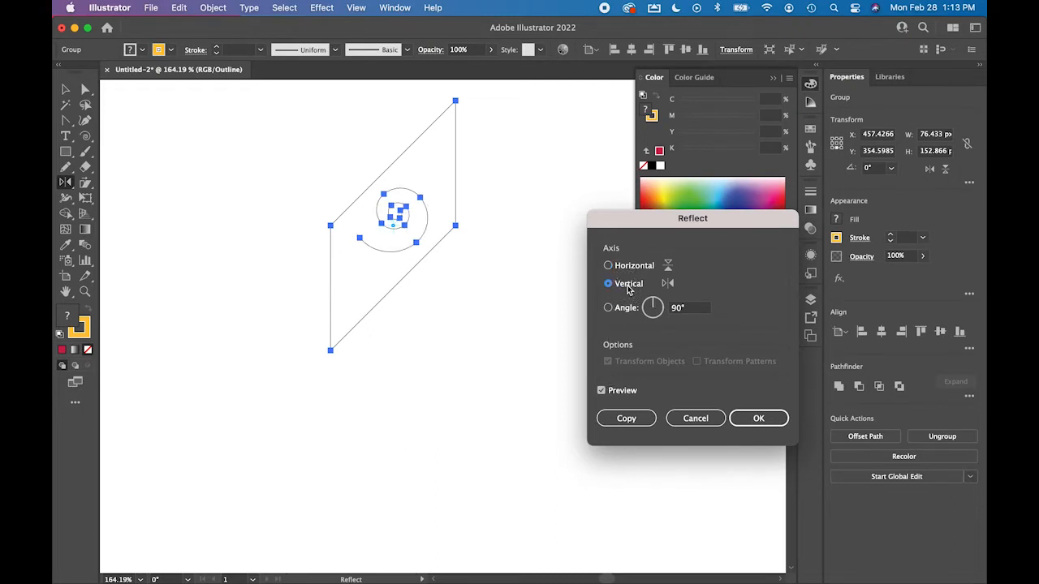
pyautogui.click(629, 423)
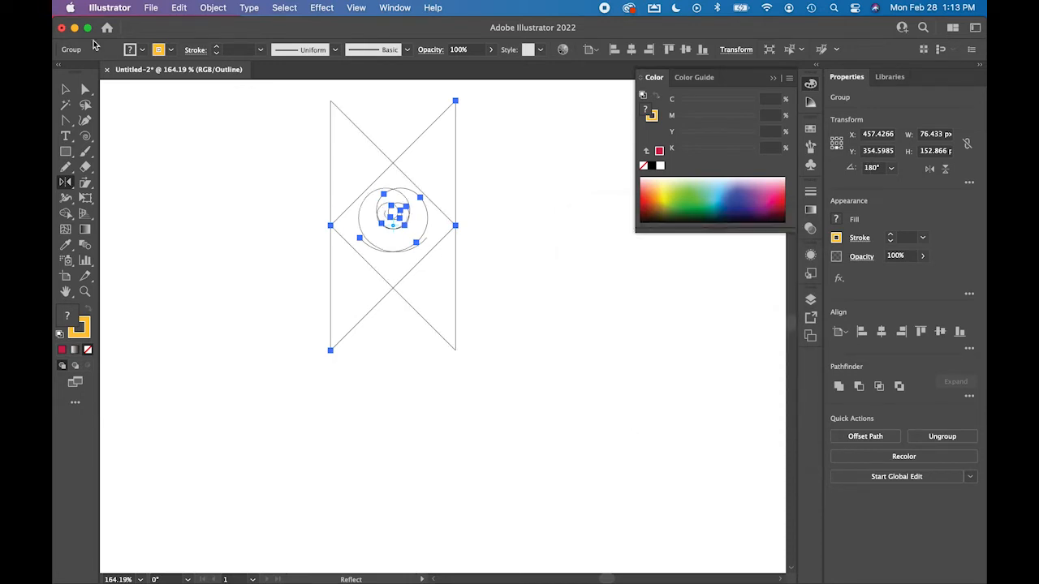
pyautogui.click(66, 89)
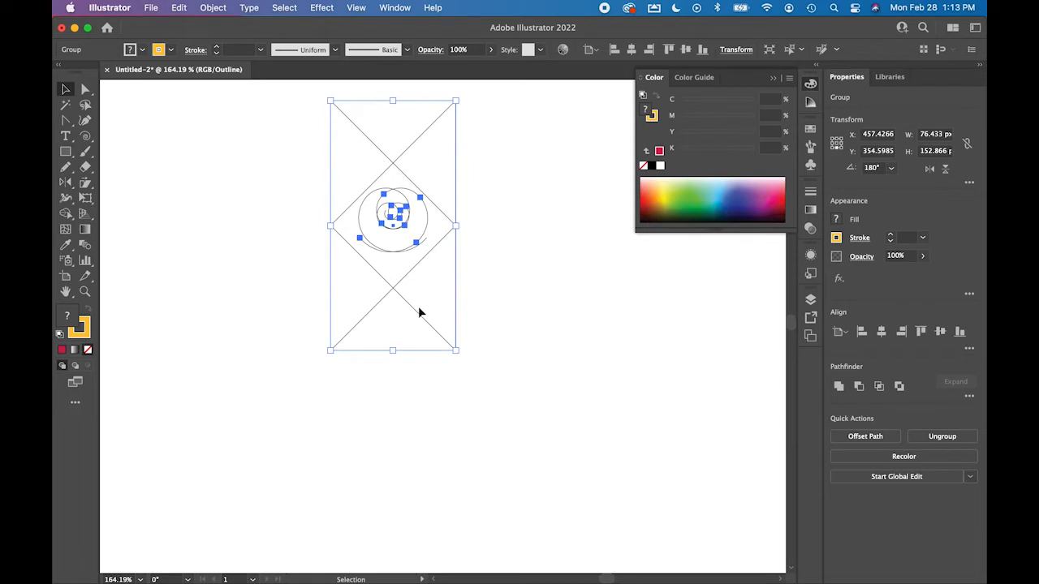
pyautogui.click(461, 302)
pyautogui.click(418, 316)
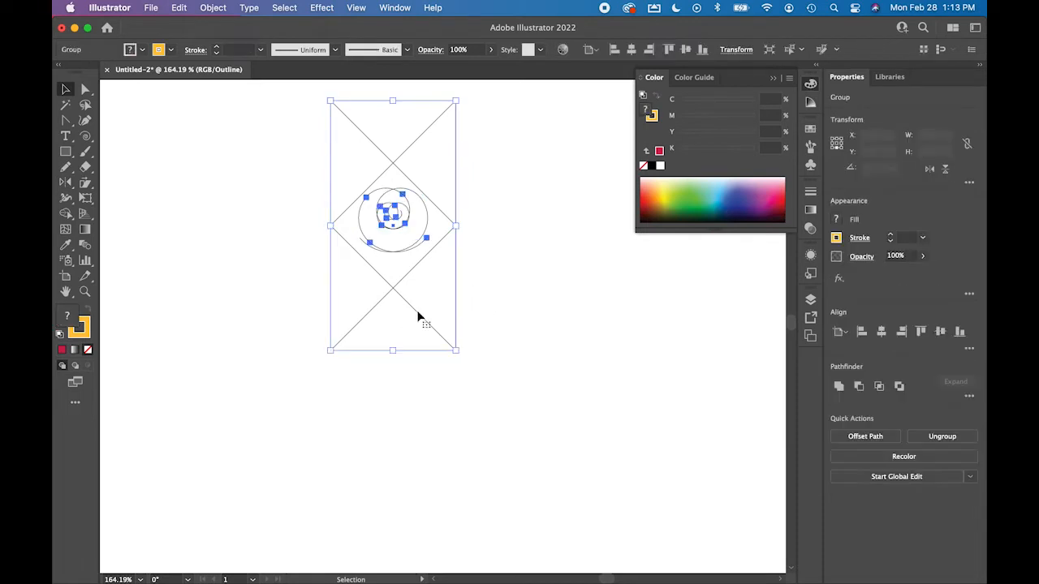
pyautogui.press('Delete')
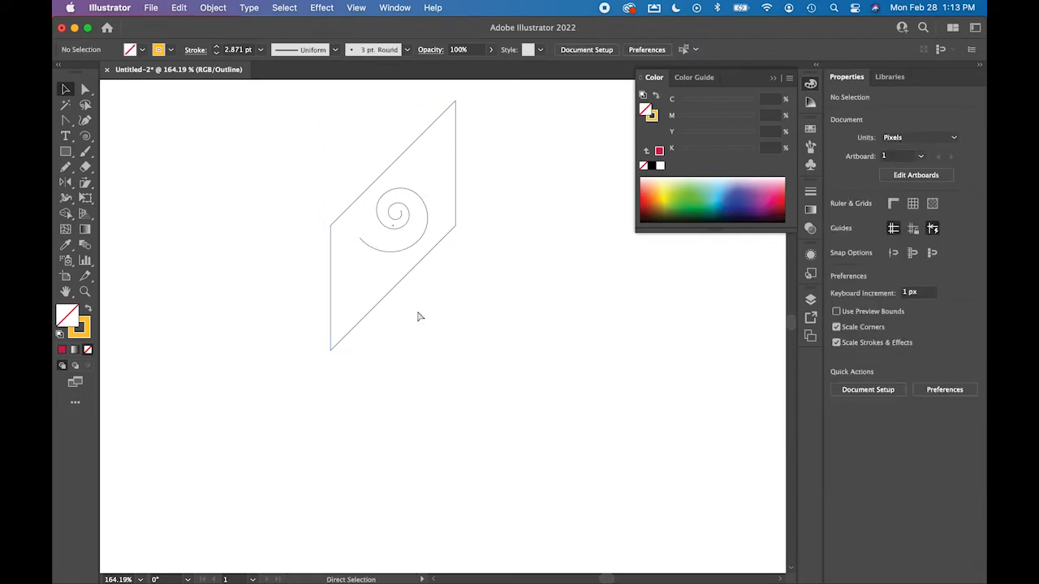
pyautogui.press('super+z')
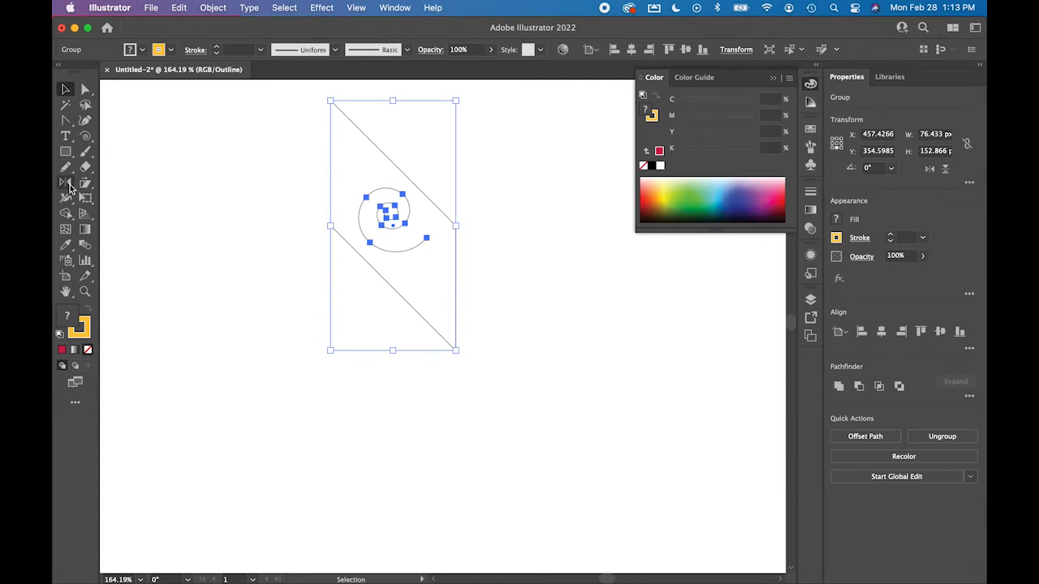
# Create a copy of the group reflected across the vertical axis, with the reflection origin on the parallelogram's right vertical edge.
pyautogui.click(69, 187)
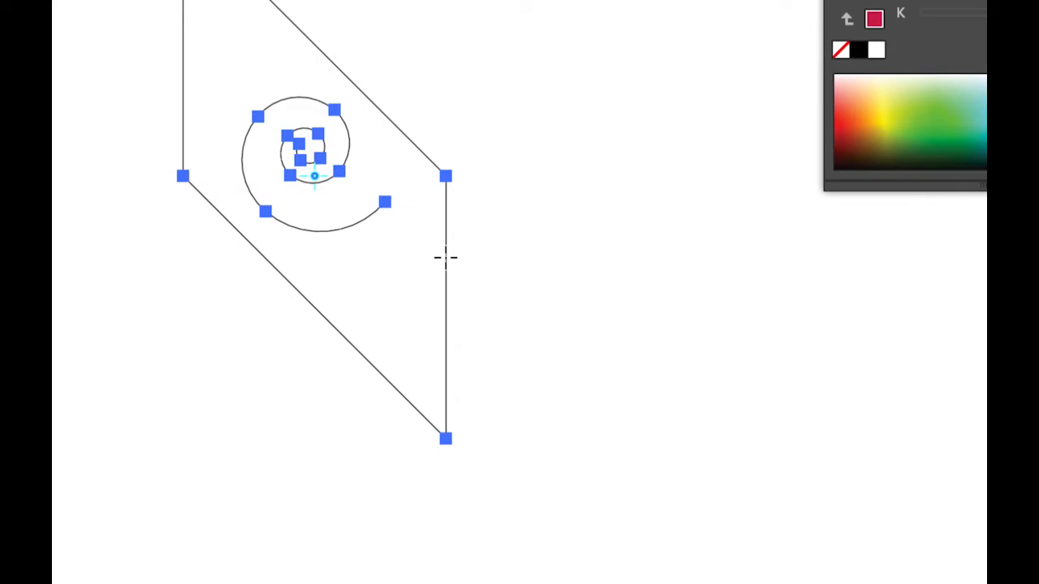
pyautogui.click(445, 256)
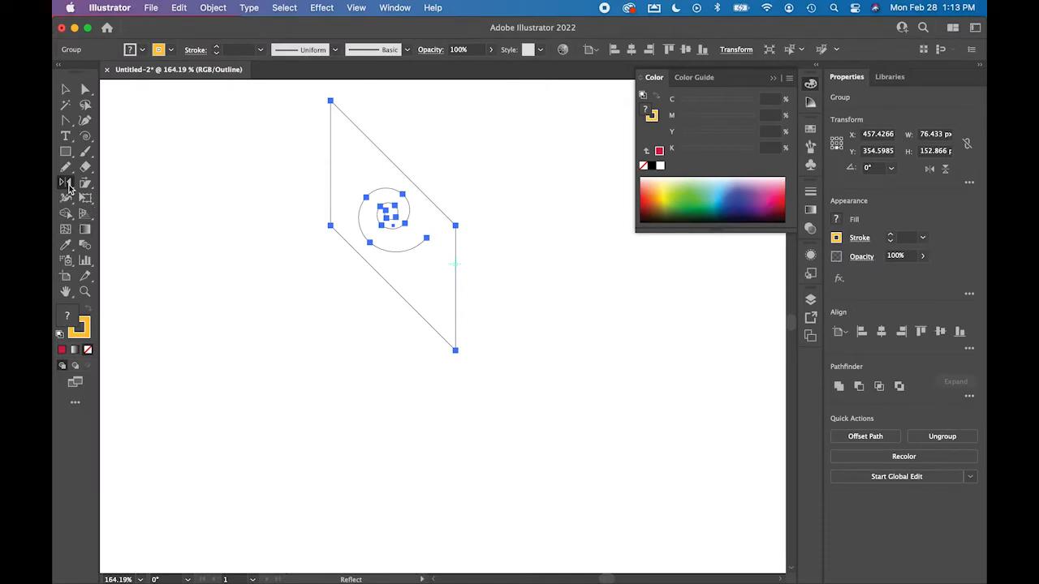
pyautogui.click(69, 186)
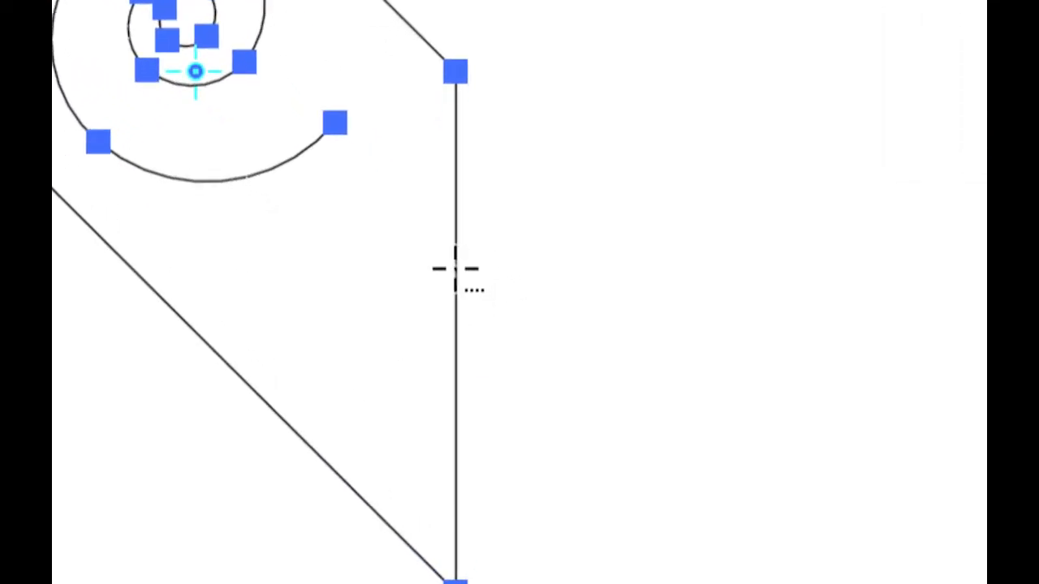
pyautogui.keyDown('alt'); pyautogui.click(456, 269); pyautogui.keyUp('alt')
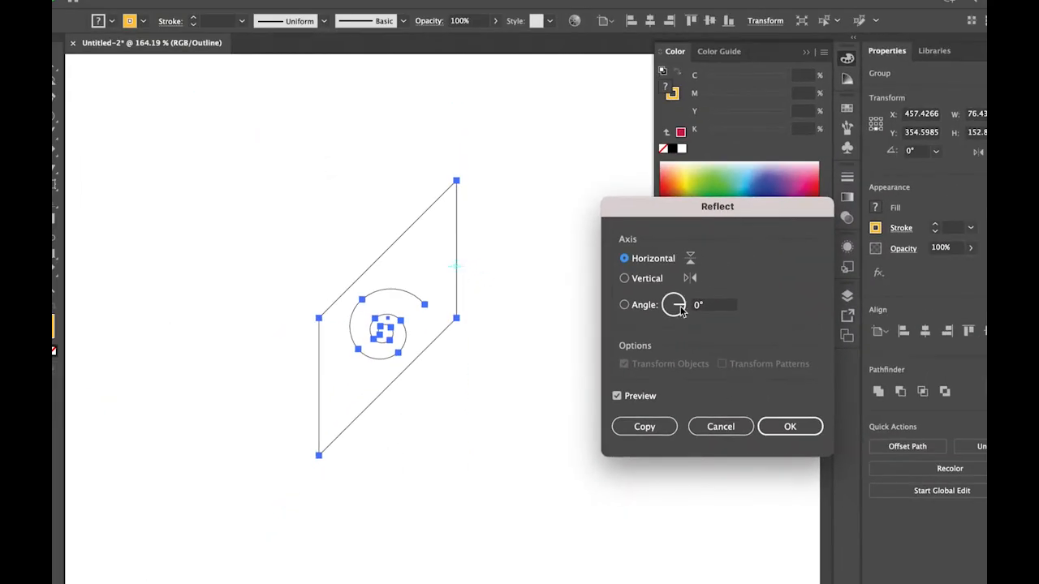
pyautogui.click(625, 278)
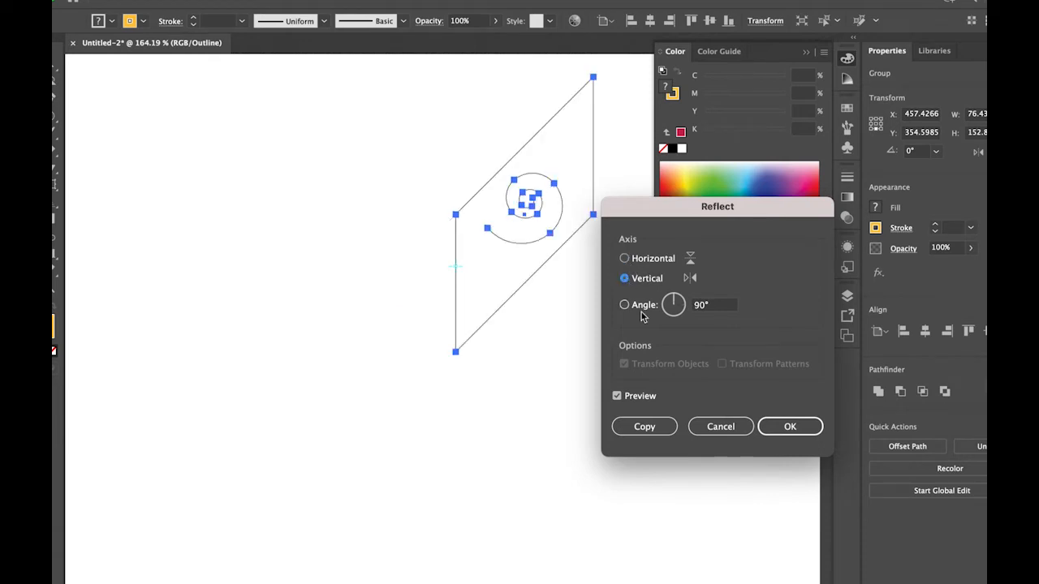
pyautogui.click(644, 426)
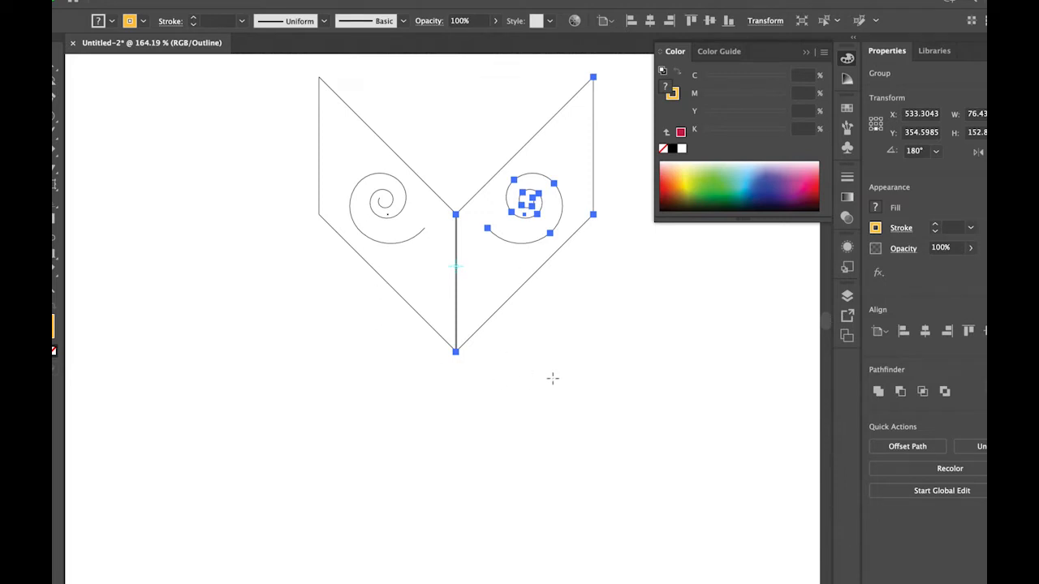
# Switch back to Preview view and deselect the mirrored parallelogram.
pyautogui.hotkey('ctrl', 'y')
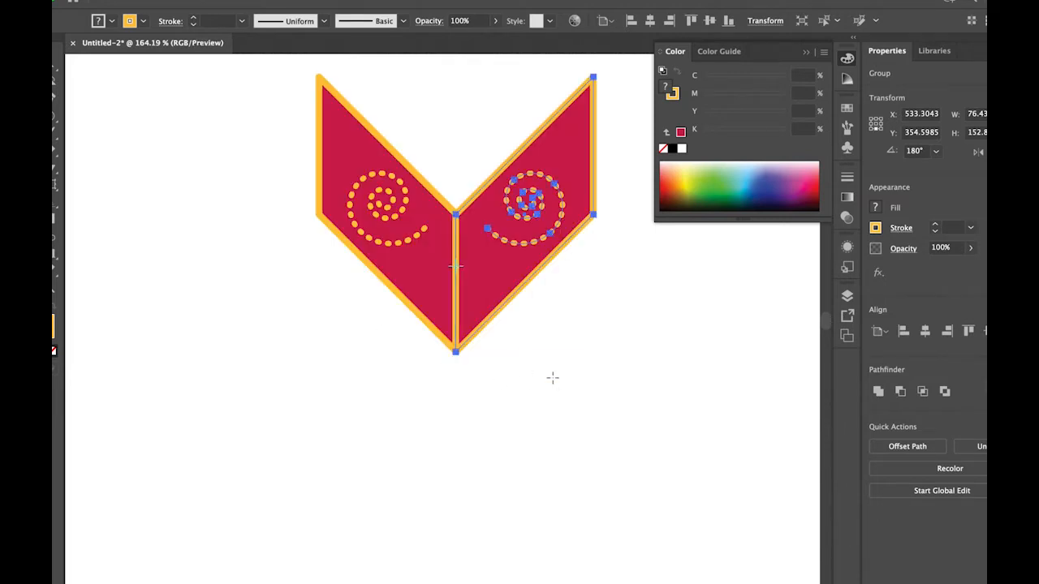
pyautogui.click(297, 319)
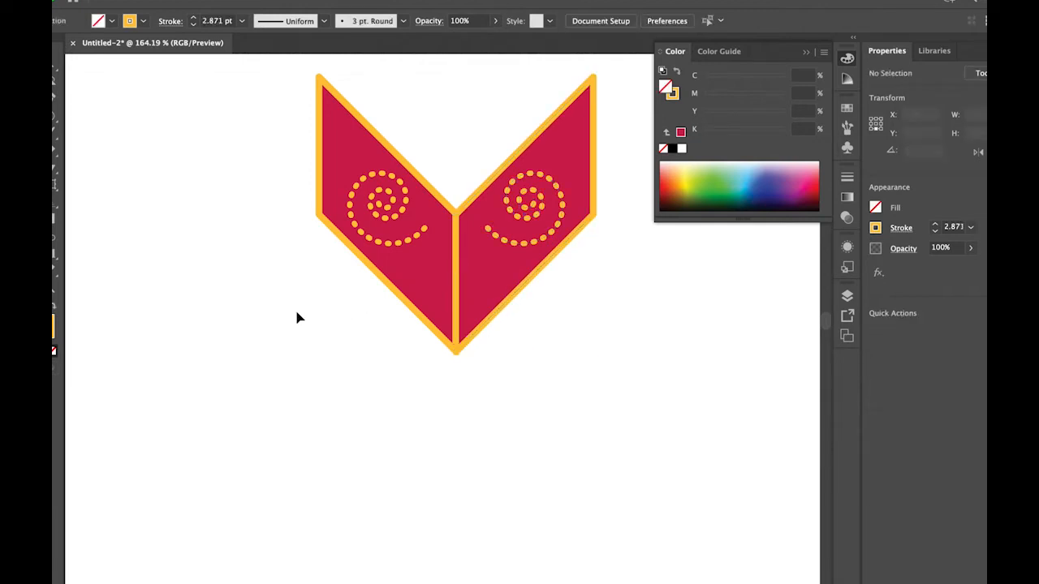
pyautogui.press('m')
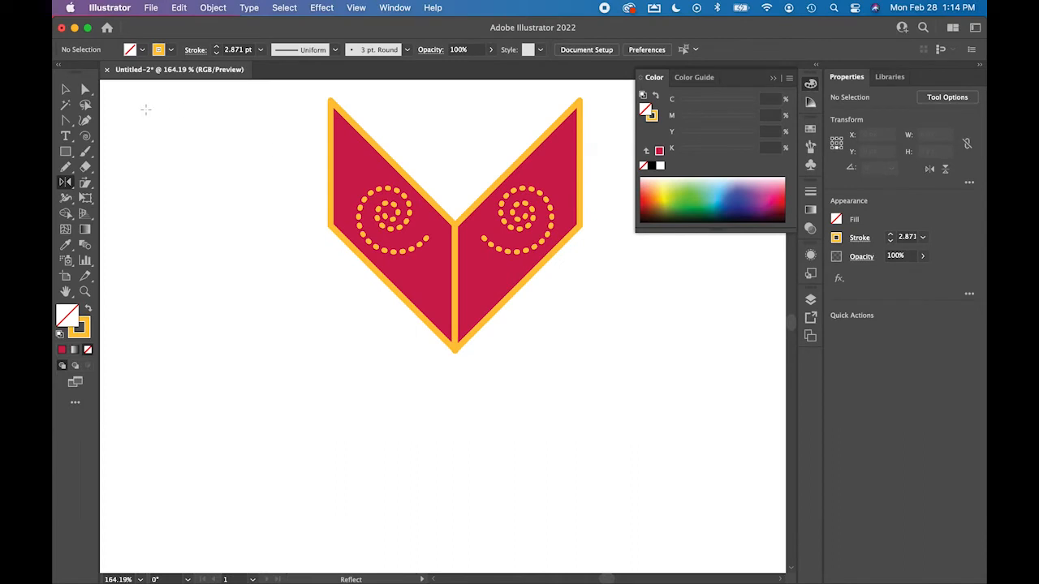
# Group the two mirrored parallelograms and move the motif up near the artboard's top centre, to about X 499 px, Y 281 px.
pyautogui.press('super+0')
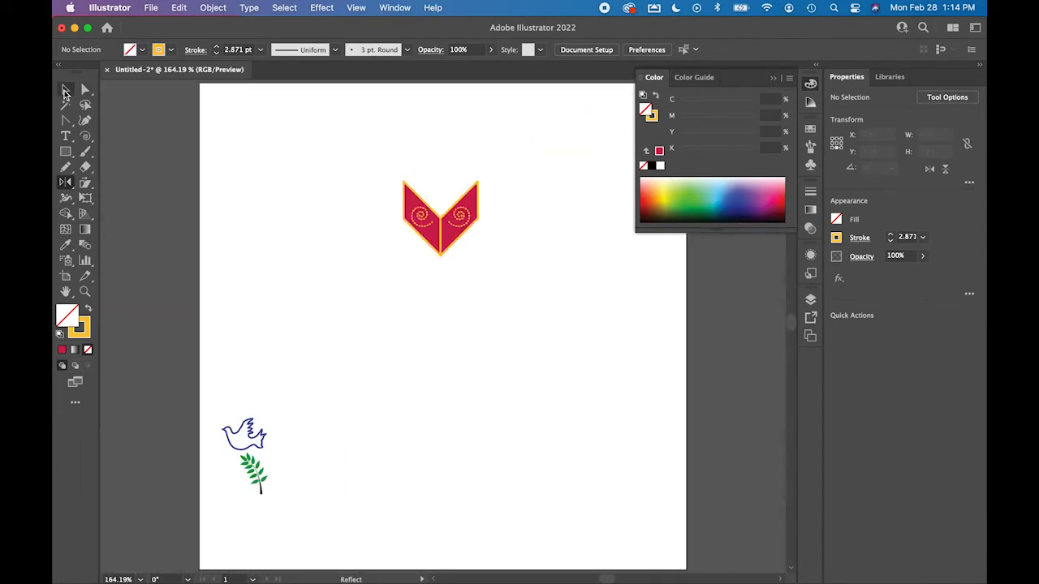
pyautogui.click(66, 89)
pyautogui.moveTo(383, 156); pyautogui.dragTo(536, 308)
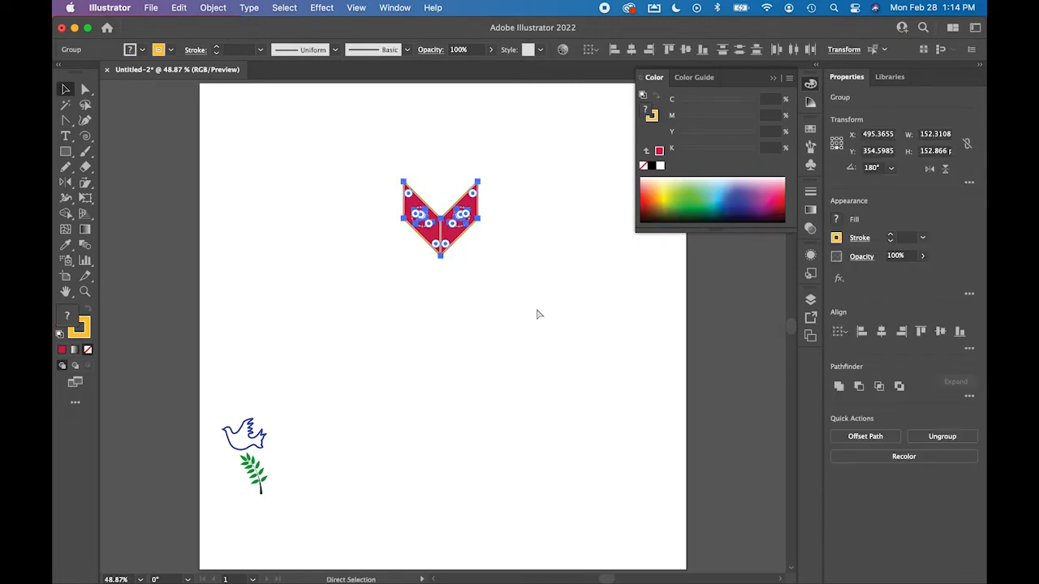
pyautogui.click(531, 241)
pyautogui.moveTo(456, 234); pyautogui.dragTo(456, 199)
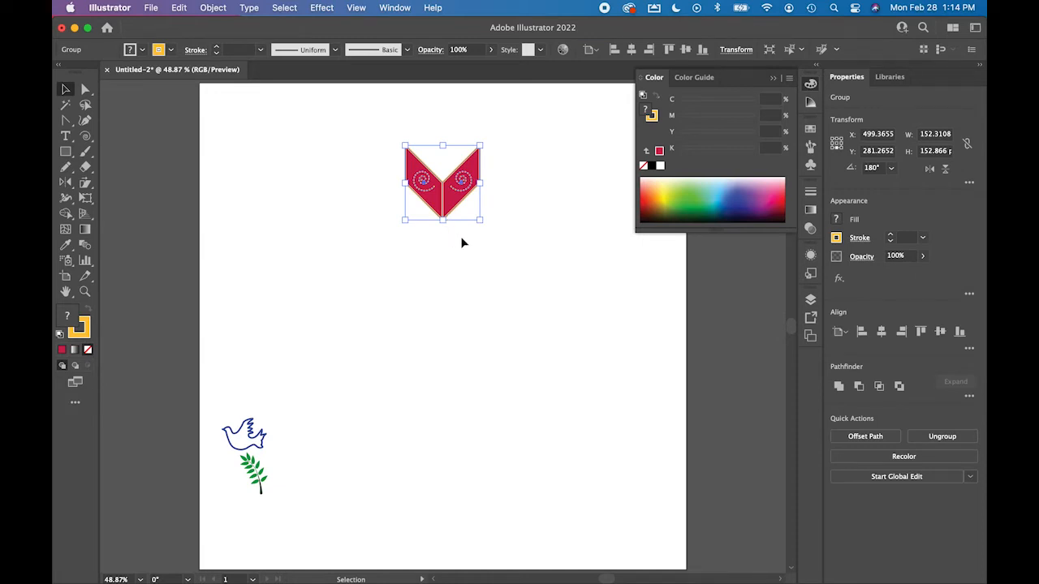
# Switch to Outline view and ungroup the motif into its two mirrored halves.
pyautogui.press('super+y')
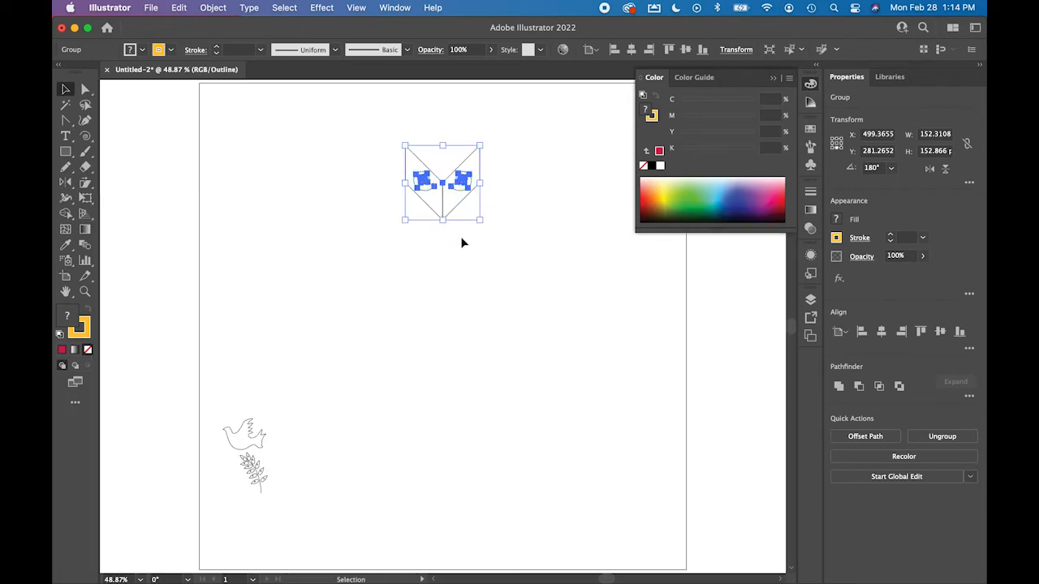
pyautogui.click(461, 236)
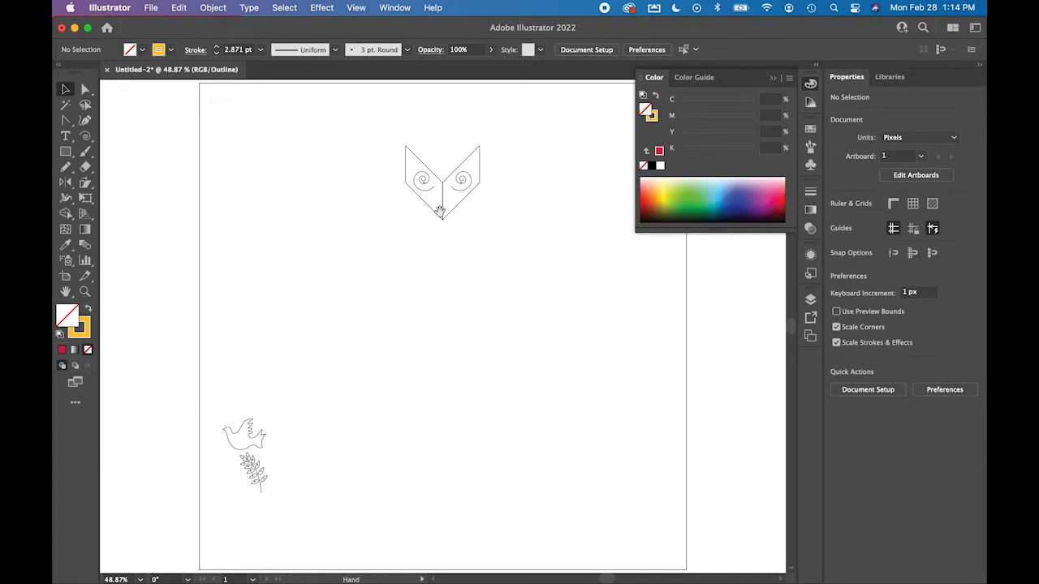
pyautogui.press('super+space')
pyautogui.moveTo(427, 204); pyautogui.dragTo(714, 329)
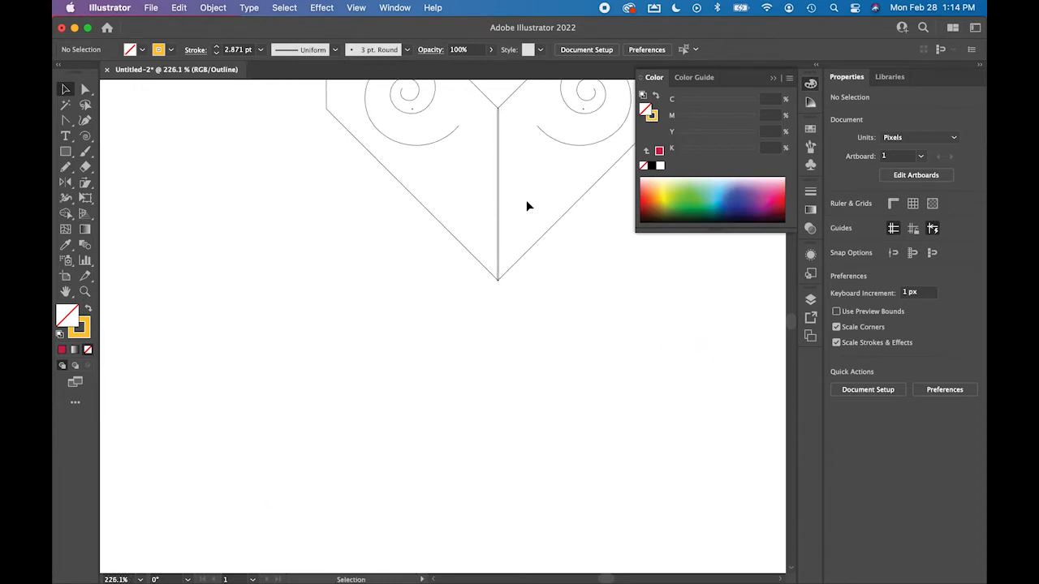
pyautogui.moveTo(463, 267); pyautogui.dragTo(593, 341)
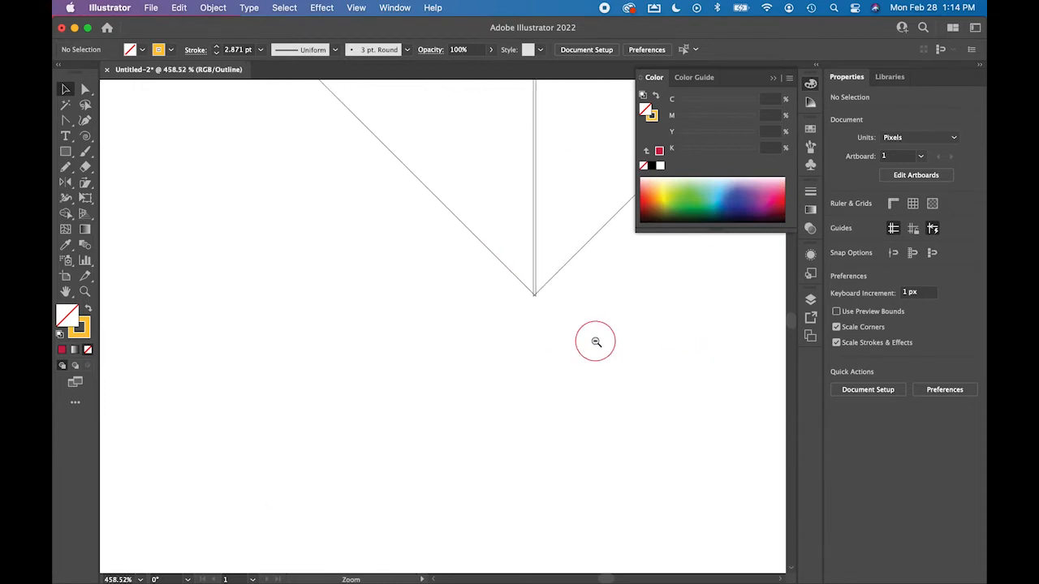
pyautogui.click(555, 280)
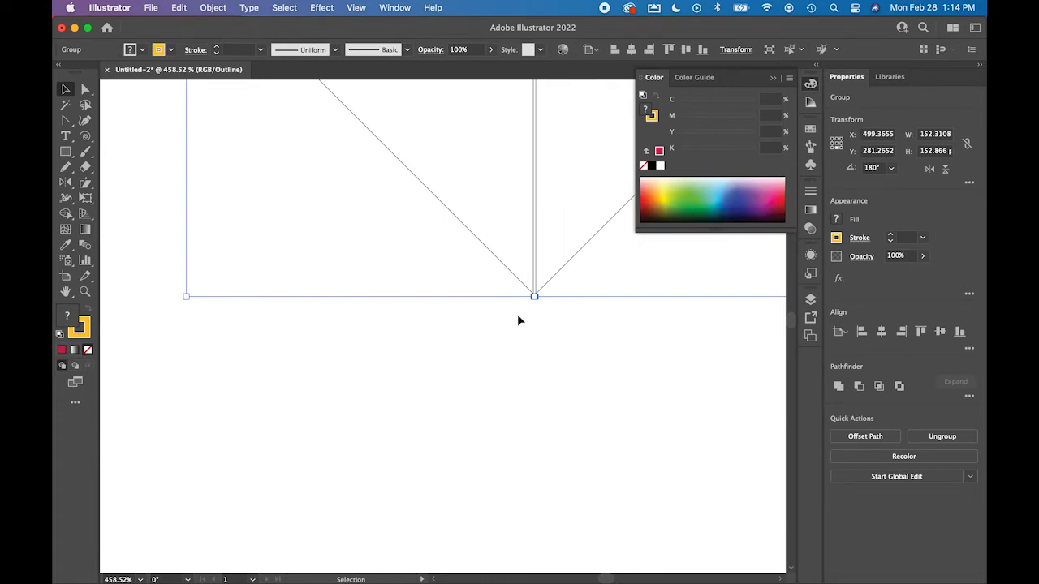
pyautogui.click(212, 8)
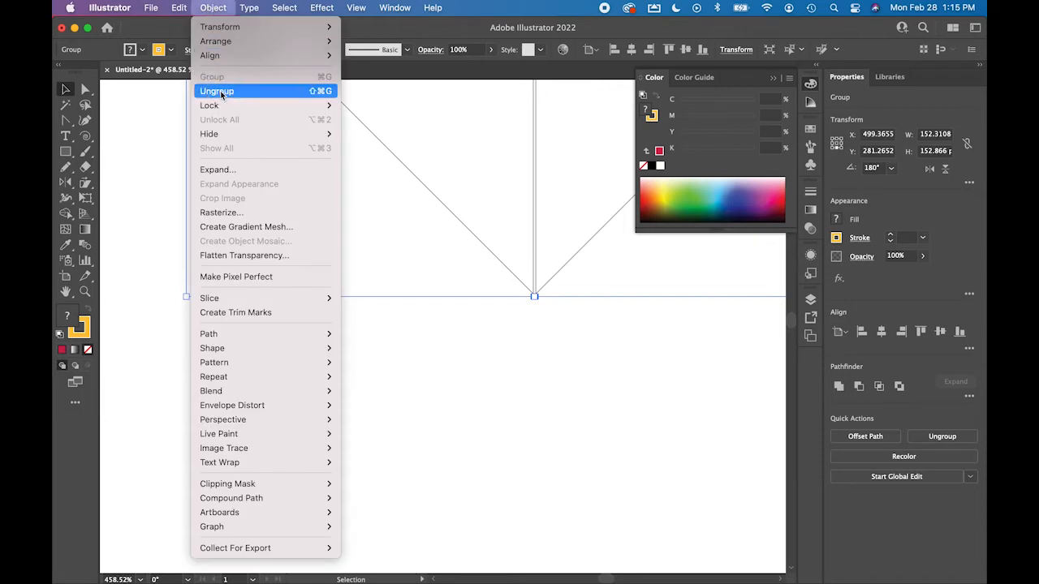
pyautogui.click(217, 91)
pyautogui.click(418, 384)
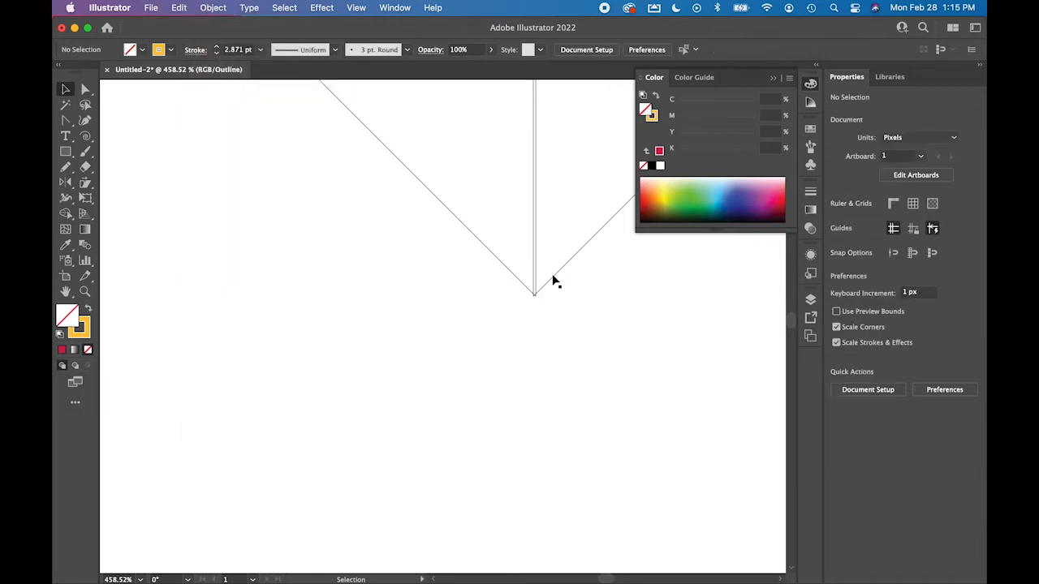
# Shift the right parallelogram slightly until its vertical edge coincides with the left one's, and deselect it.
pyautogui.click(550, 282)
pyautogui.moveTo(550, 282); pyautogui.dragTo(556, 282)
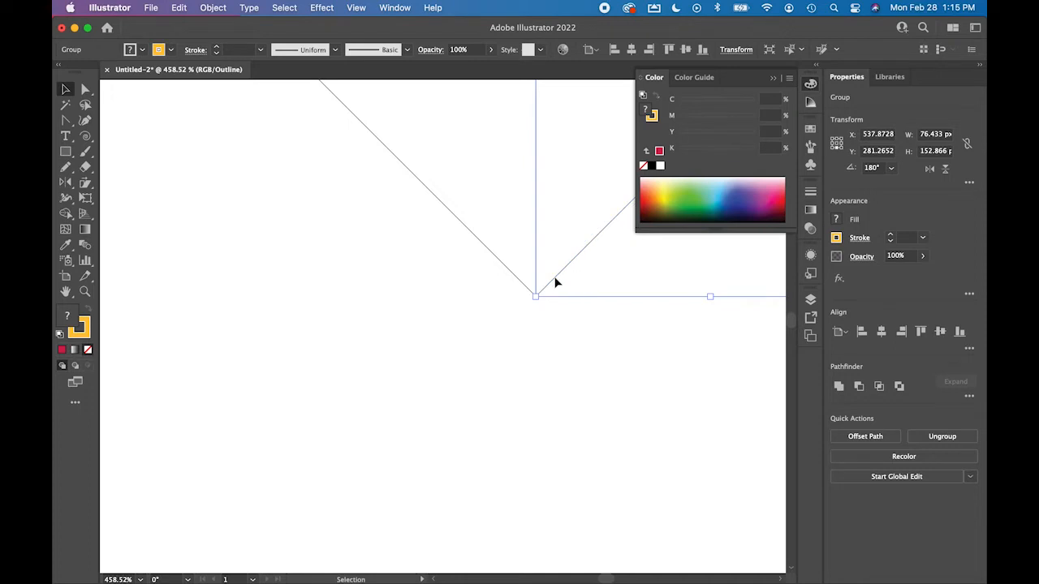
pyautogui.click(528, 328)
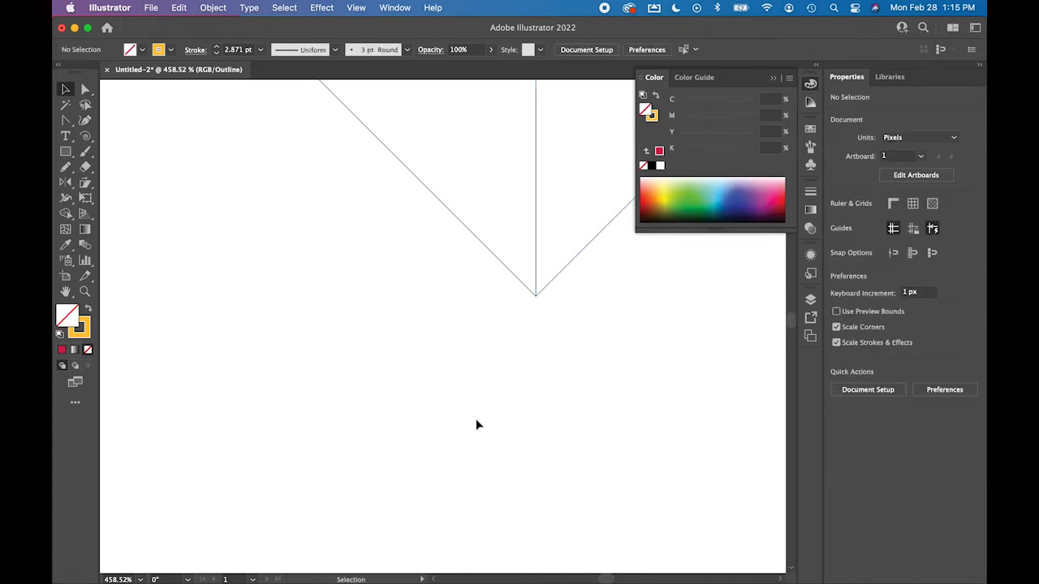
# Select both aligned halves of the motif and group them again.
pyautogui.press('super+0')
pyautogui.moveTo(385, 116); pyautogui.dragTo(508, 241)
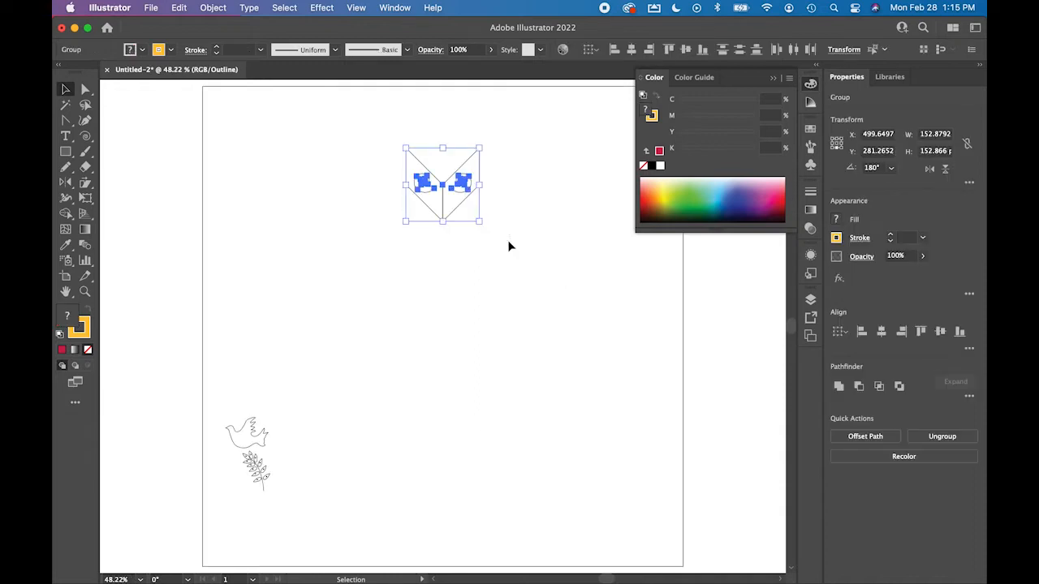
pyautogui.click(438, 225)
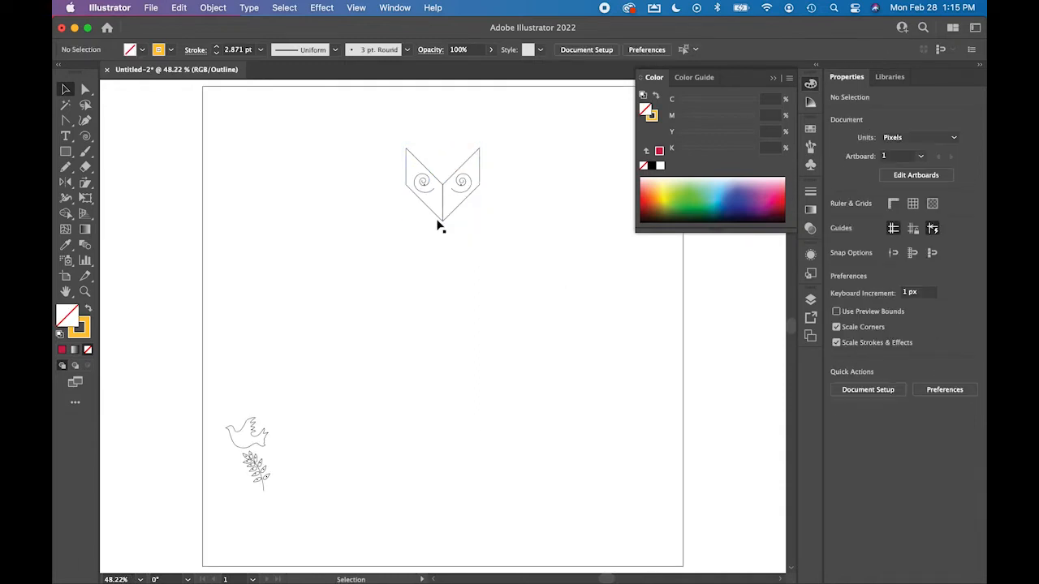
pyautogui.moveTo(440, 215); pyautogui.dragTo(608, 289)
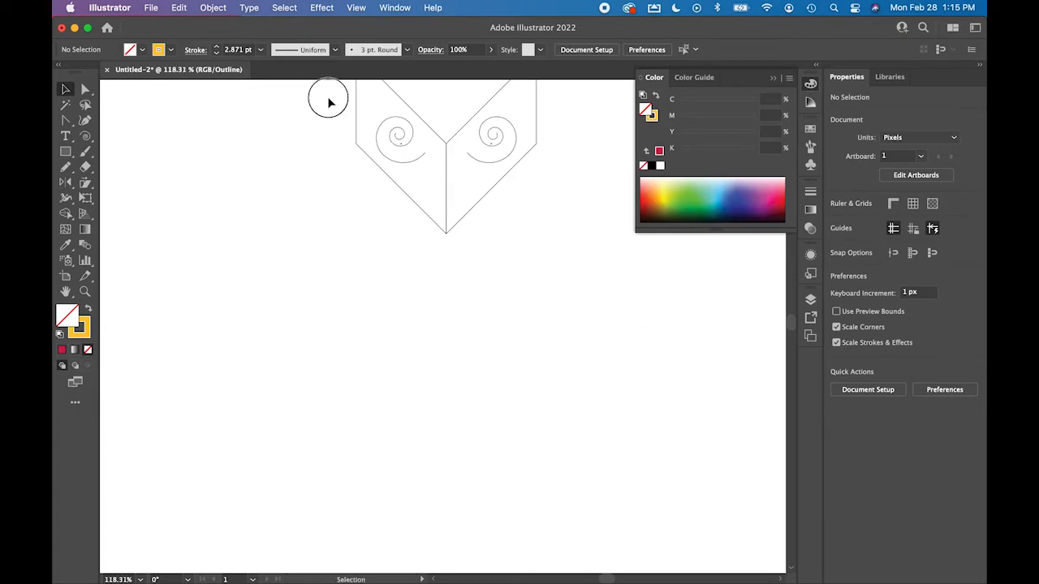
pyautogui.moveTo(329, 102); pyautogui.dragTo(561, 216)
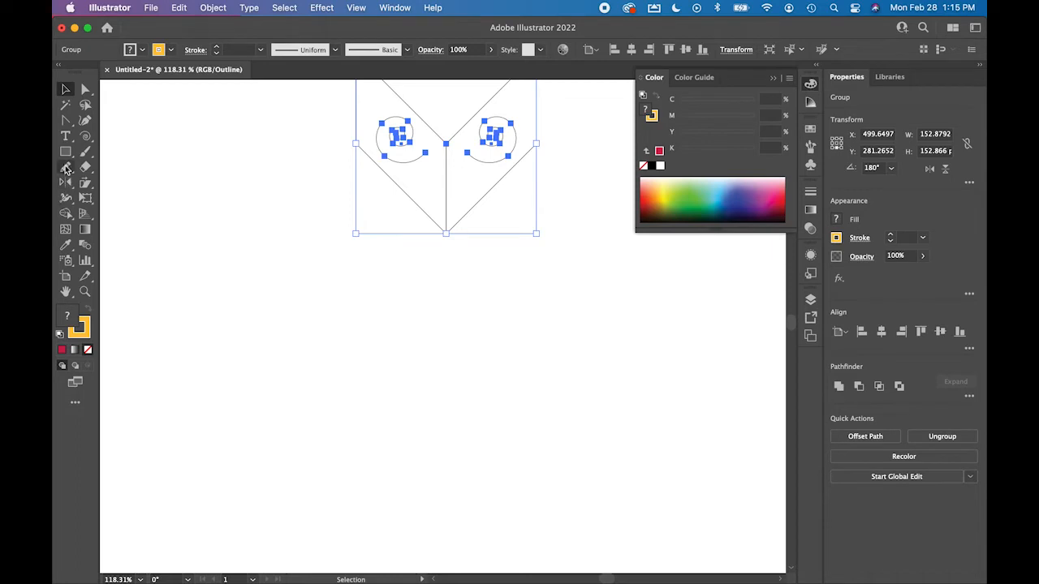
# Make a copy of the grouped motif rotated 90° about its bottom tip.
pyautogui.moveTo(66, 188); pyautogui.dragTo(97, 184)
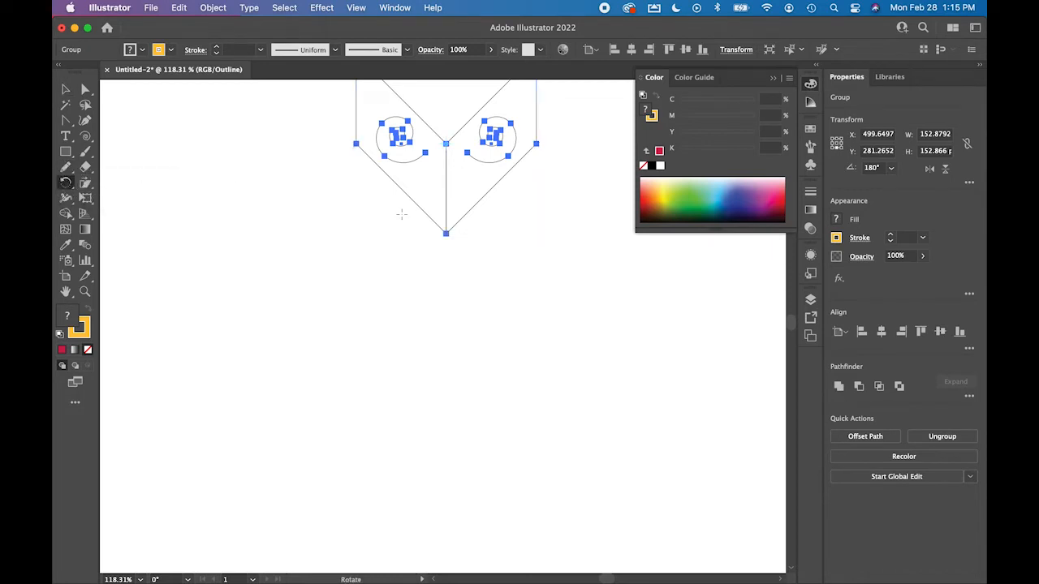
pyautogui.press('super+space')
pyautogui.moveTo(442, 226); pyautogui.dragTo(644, 328)
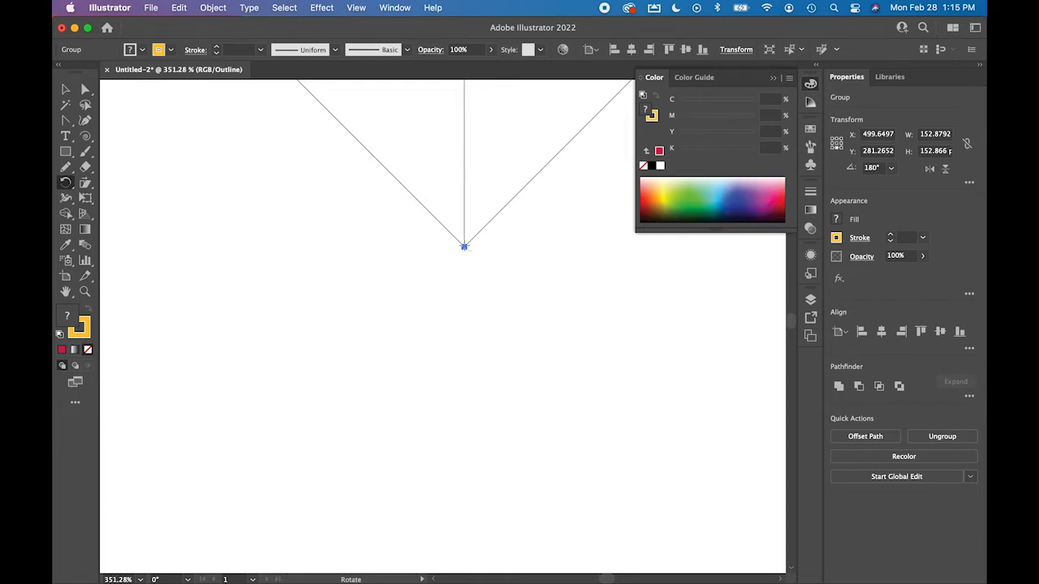
pyautogui.keyDown('alt'); pyautogui.click(464, 247); pyautogui.keyUp('alt')
pyautogui.moveTo(719, 408); pyautogui.dragTo(557, 206)
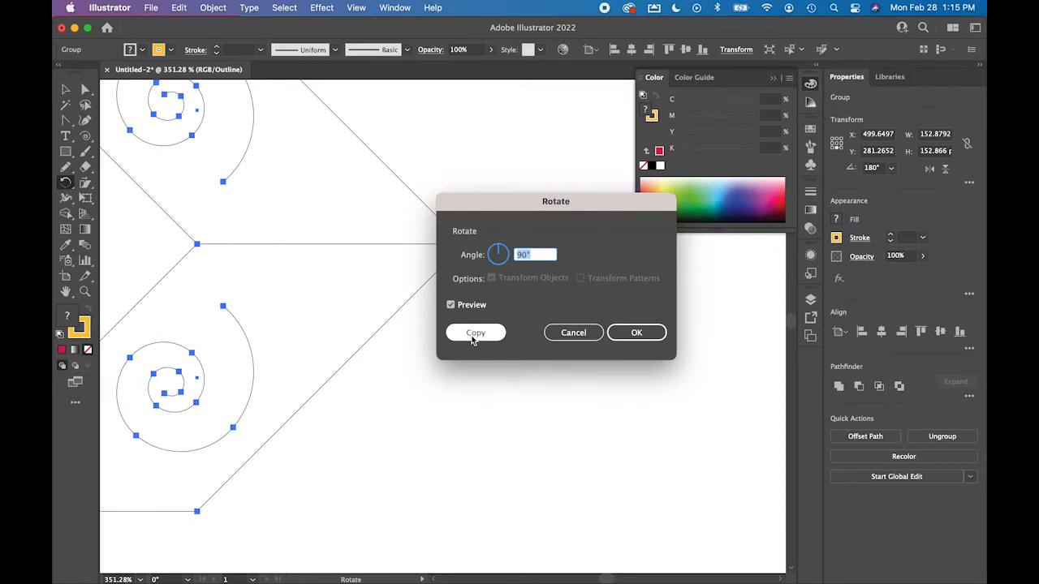
pyautogui.click(422, 401)
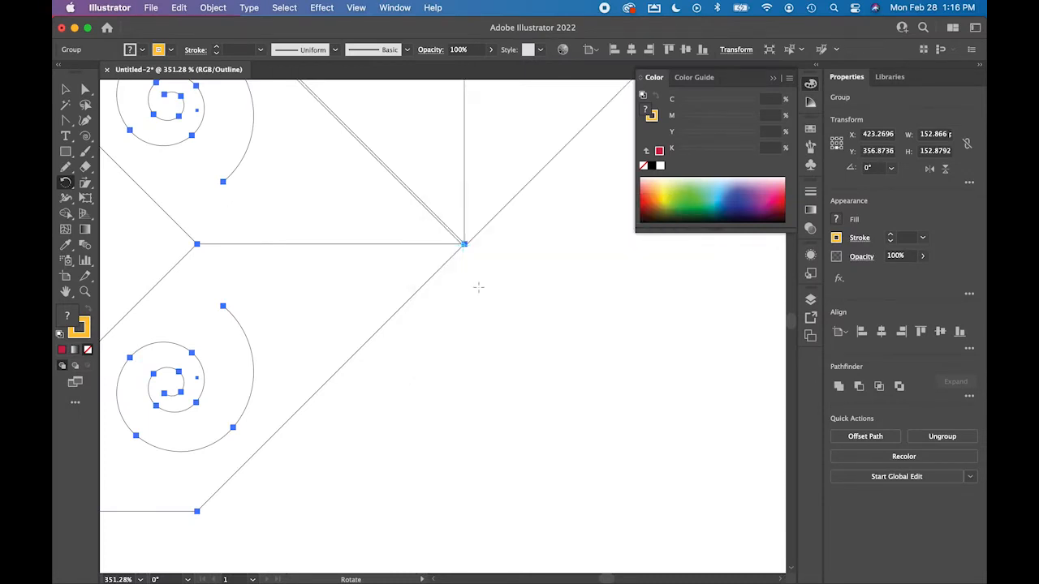
# Repeat the rotated copy twice more to complete the eight-pointed star, then return to Preview view and deselect.
pyautogui.press('super+0')
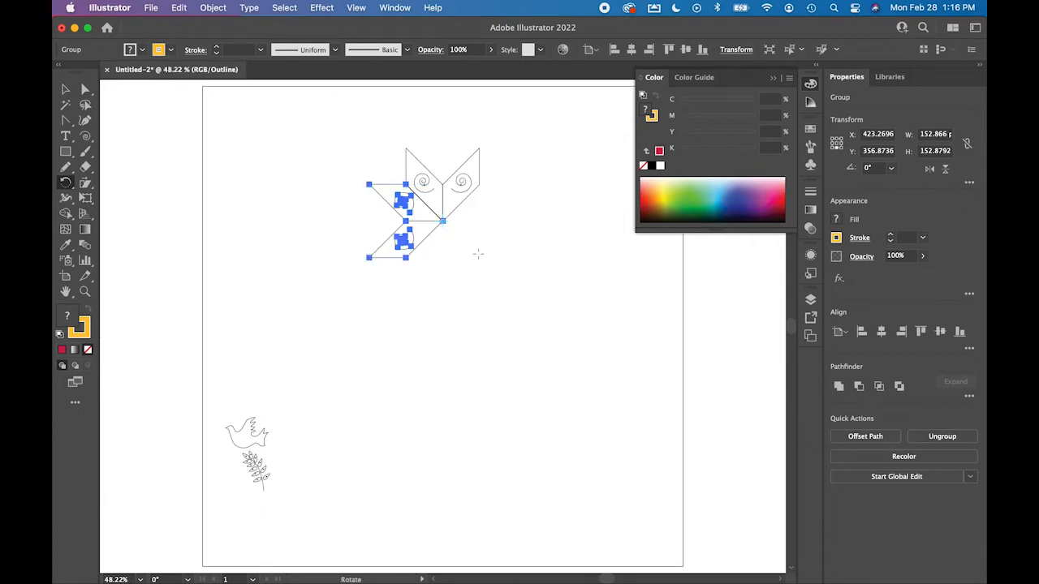
pyautogui.click(214, 7)
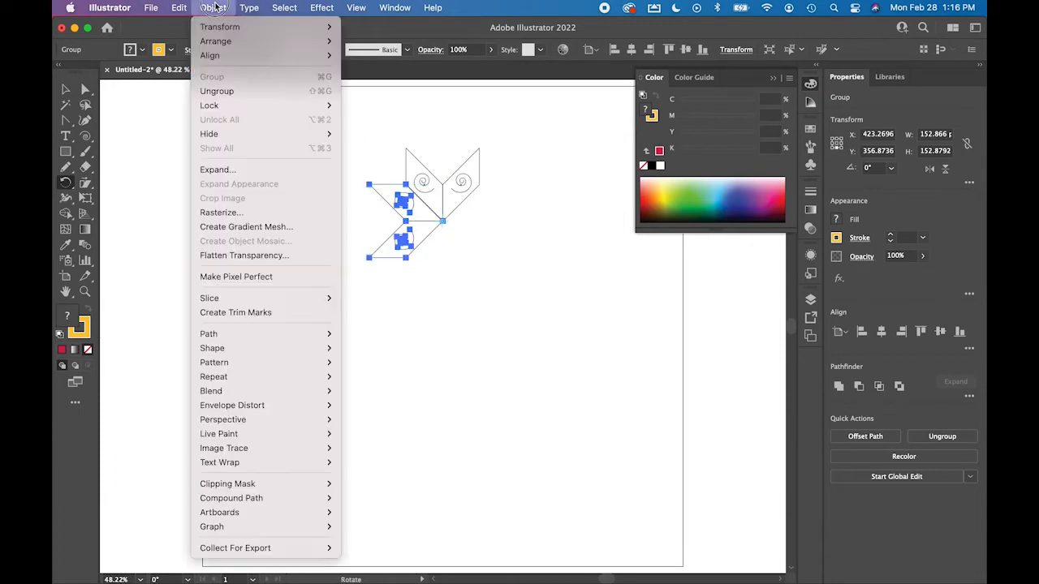
pyautogui.moveTo(223, 27)
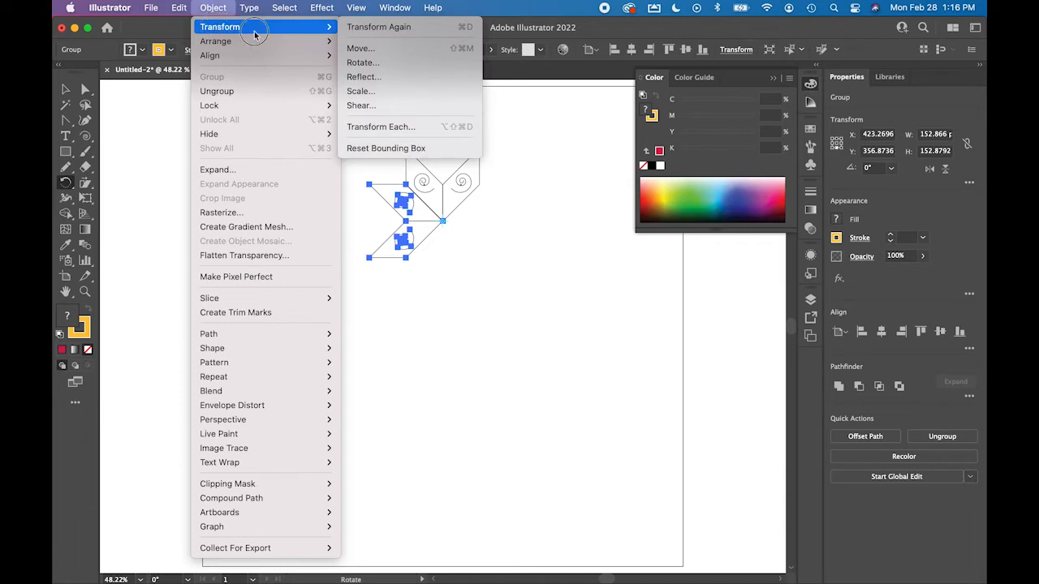
pyautogui.click(422, 31)
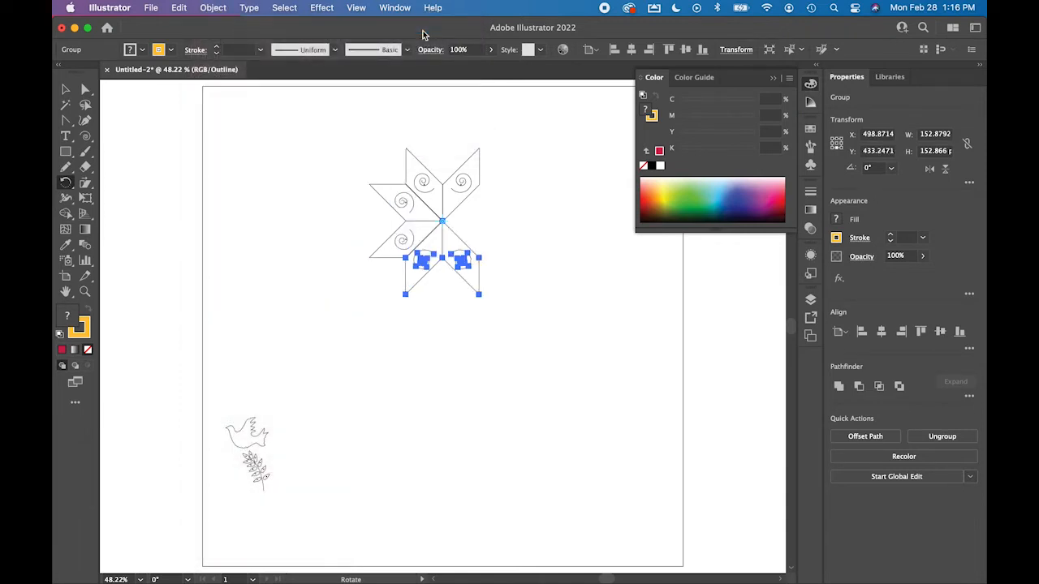
pyautogui.press('super+d')
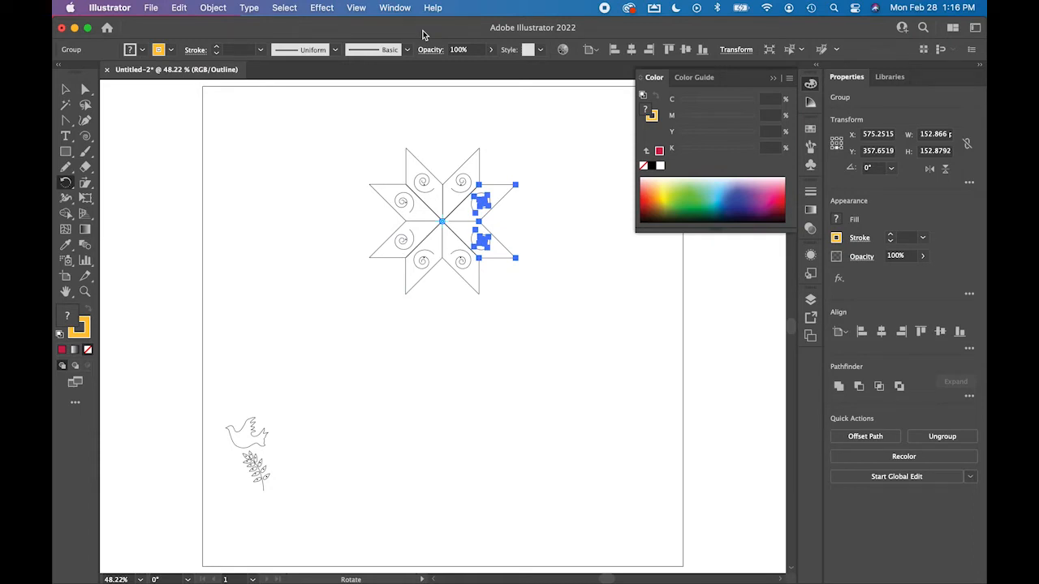
pyautogui.press('super+y')
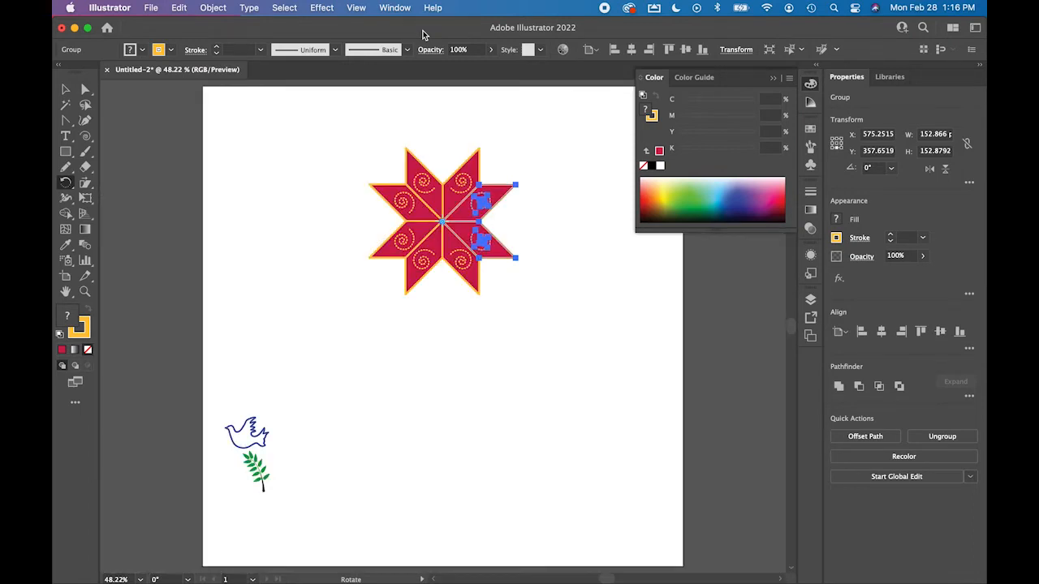
pyautogui.press('v')
pyautogui.click(440, 316)
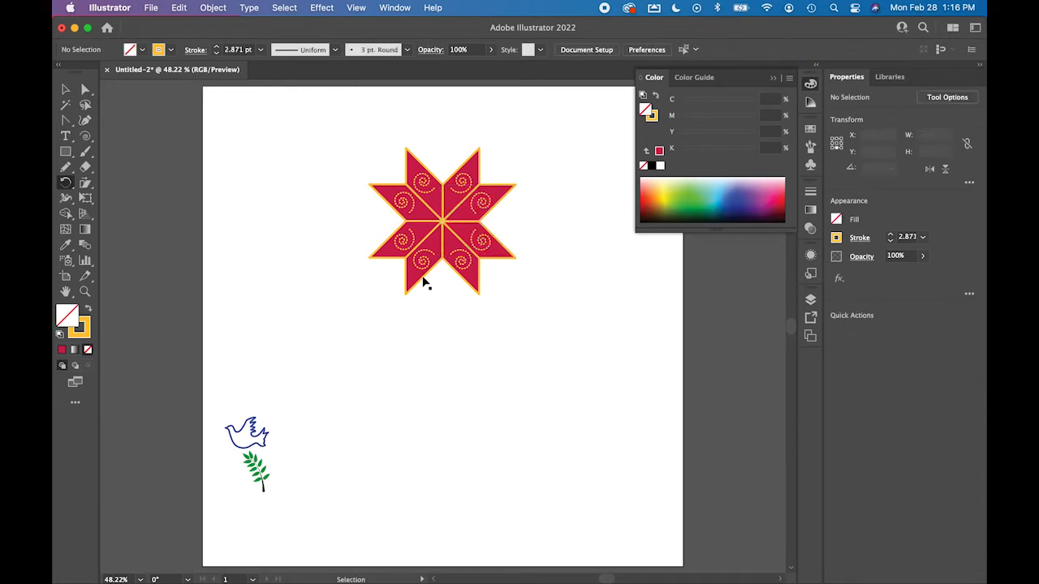
# Select the whole eight-pointed star, move it down near the artboard's centre and deselect it.
pyautogui.moveTo(347, 132); pyautogui.dragTo(552, 330)
pyautogui.press('r')
pyautogui.press('v')
pyautogui.press('r')
pyautogui.click(564, 313)
pyautogui.press('v')
pyautogui.moveTo(448, 264); pyautogui.dragTo(453, 349)
pyautogui.click(360, 431)
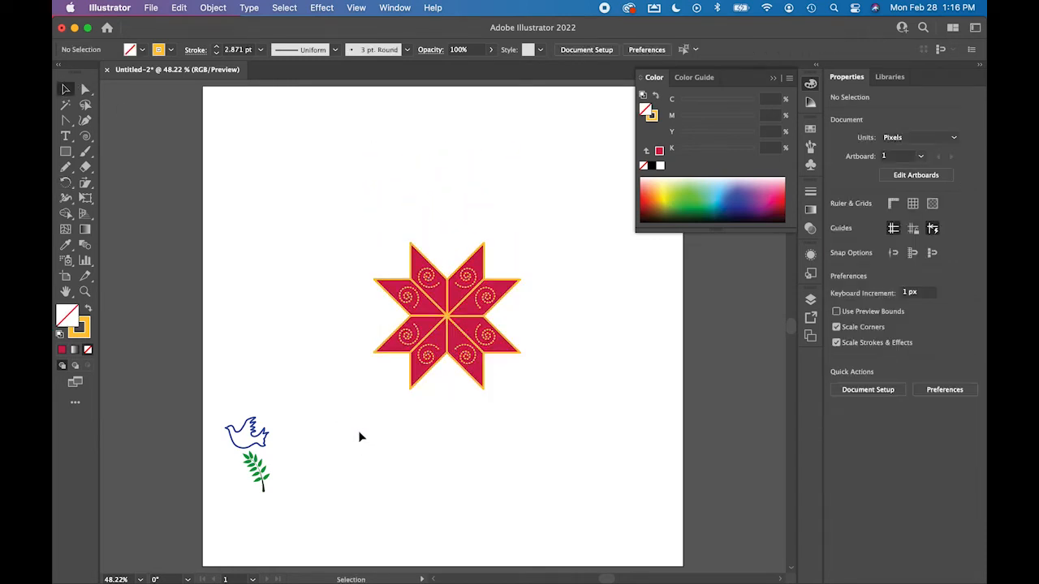
# Move the dove into the star's top notch, at about X 508 px, Y 357 px.
pyautogui.moveTo(252, 434); pyautogui.dragTo(450, 243)
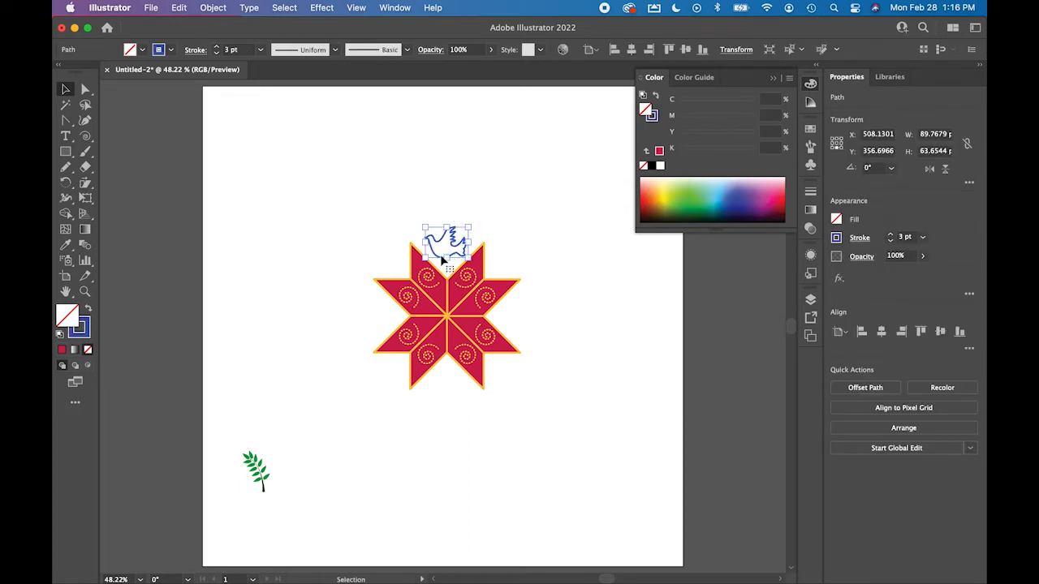
# Rotate copies of the blue dove around the star's centre in 90° increments until four doves surround the star.
pyautogui.click(66, 181)
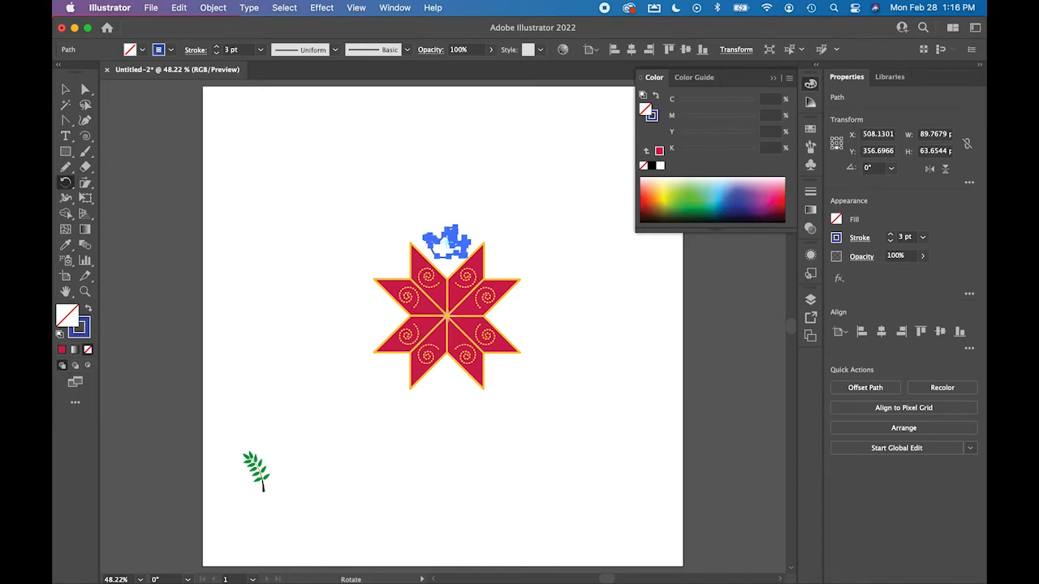
pyautogui.keyDown('alt'); pyautogui.click(446, 315); pyautogui.keyUp('alt')
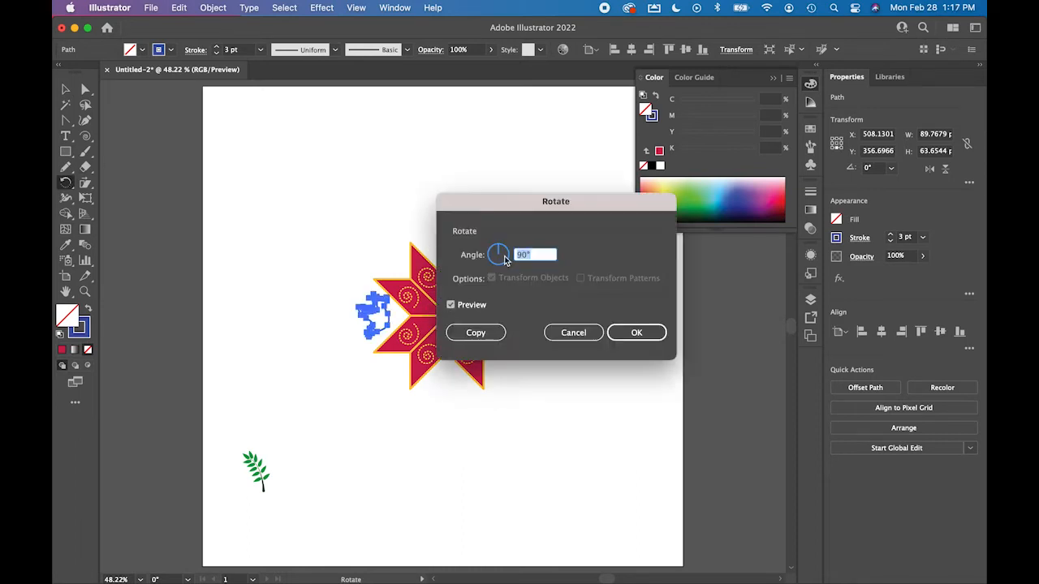
pyautogui.click(490, 334)
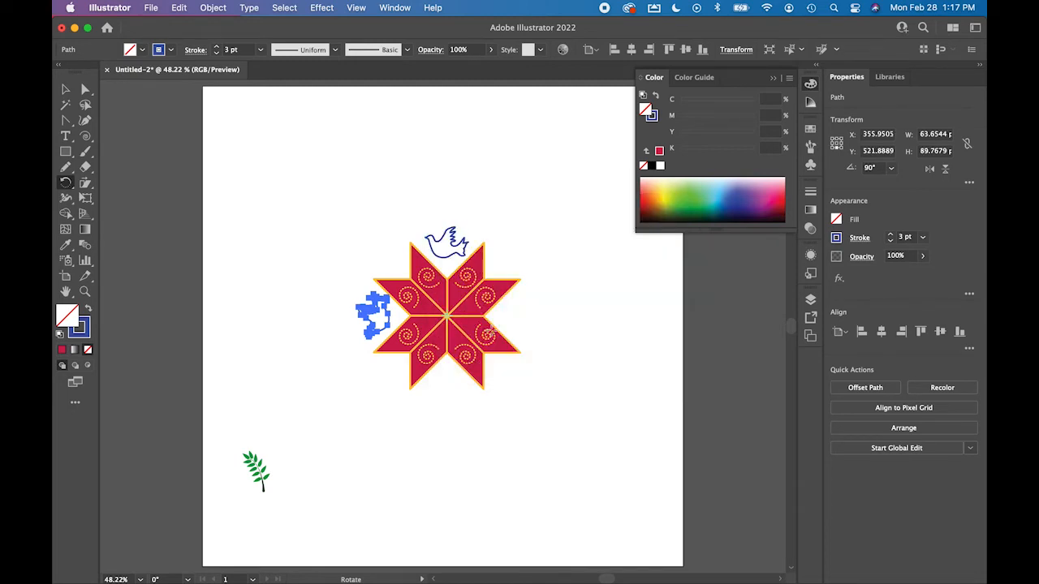
pyautogui.press('super+d')
pyautogui.press('super+d')
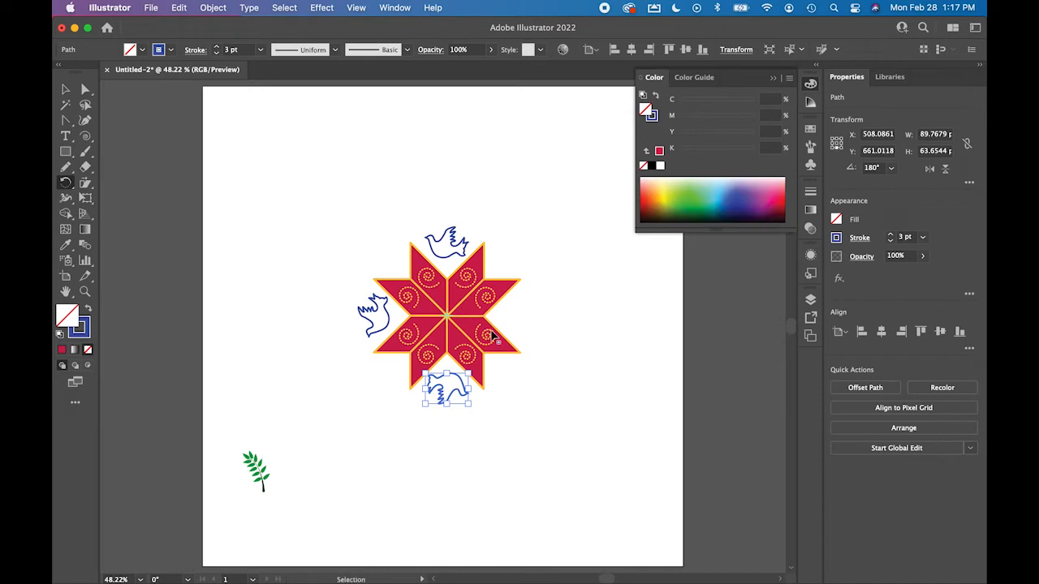
pyautogui.keyDown('super'); pyautogui.click(312, 247); pyautogui.keyUp('super')
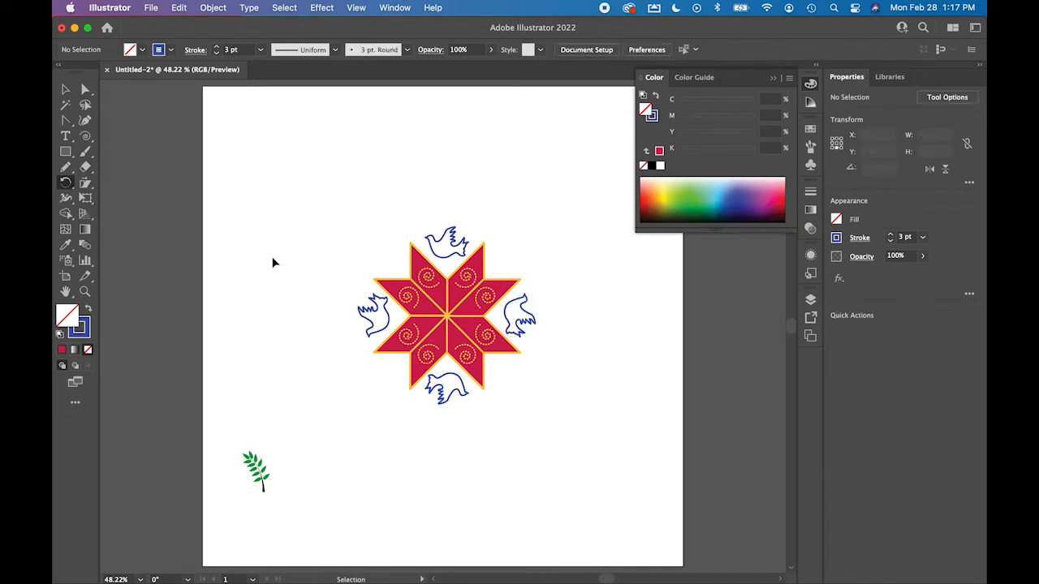
# Move the green branch into the star's upper-left corner gap and copy it around the star's centre at 90° increments, making four branches.
pyautogui.keyDown('super'); pyautogui.click(261, 474); pyautogui.keyUp('super')
pyautogui.moveTo(260, 474); pyautogui.dragTo(396, 256)
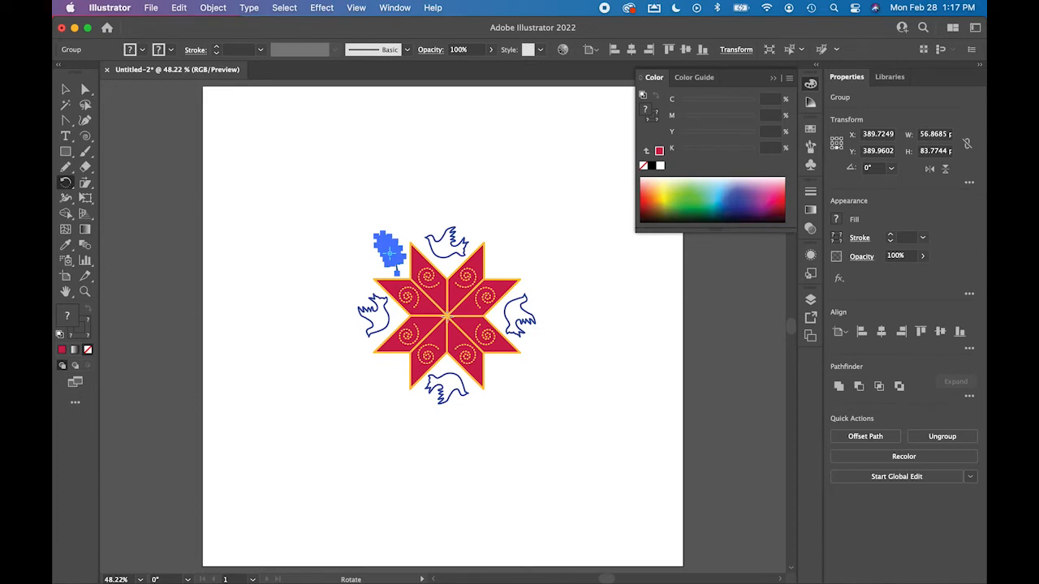
pyautogui.keyDown('alt'); pyautogui.click(446, 315); pyautogui.keyUp('alt')
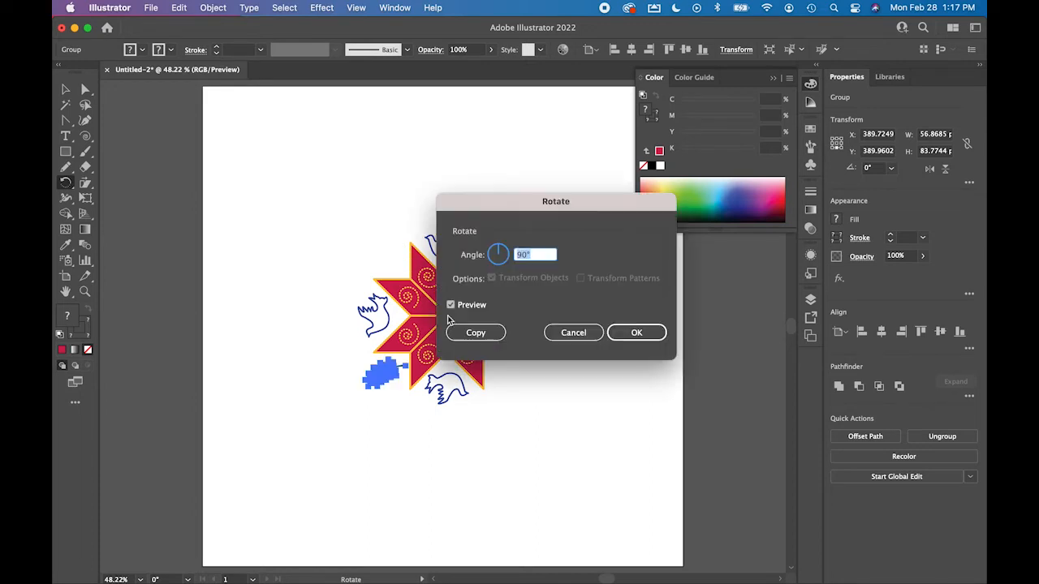
pyautogui.click(473, 334)
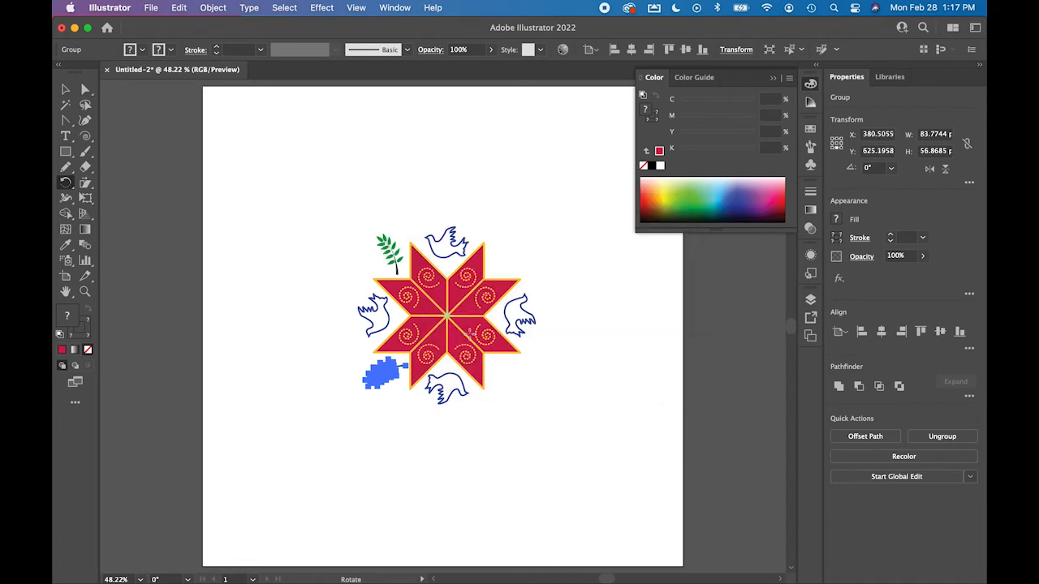
pyautogui.press('super+d')
pyautogui.press('super+d')
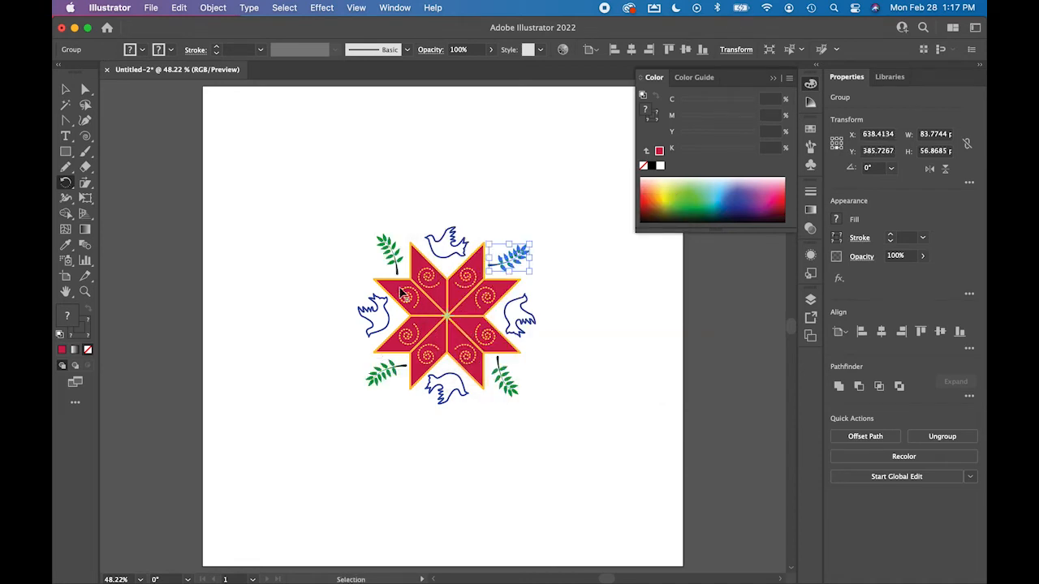
pyautogui.keyDown('super'); pyautogui.click(315, 256); pyautogui.keyUp('super')
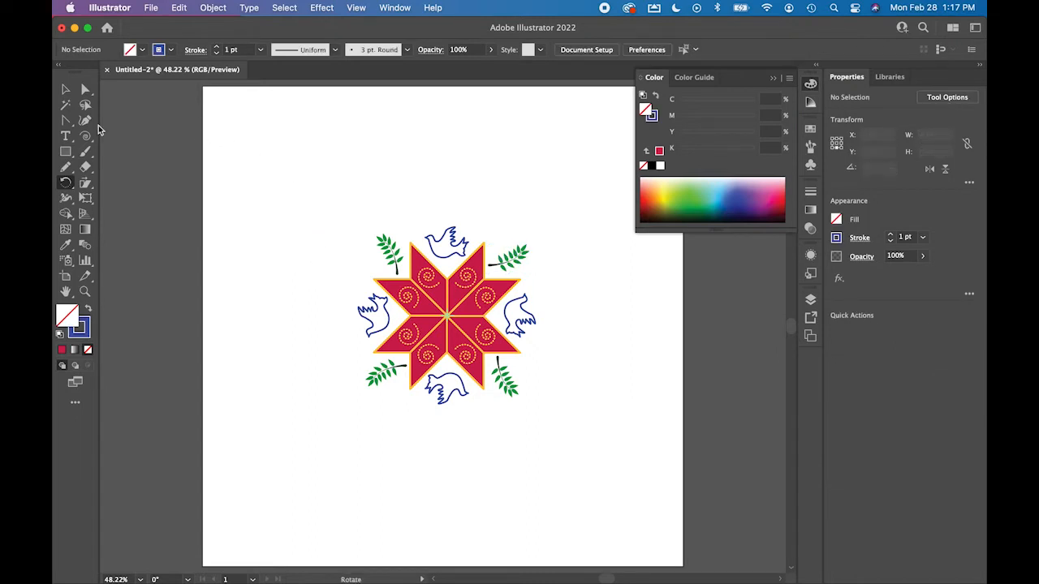
# Scale the complete star, dove and branch motif down to about 134 px square and move it to the artboard's lower-left area.
pyautogui.click(65, 90)
pyautogui.moveTo(320, 203); pyautogui.dragTo(596, 475)
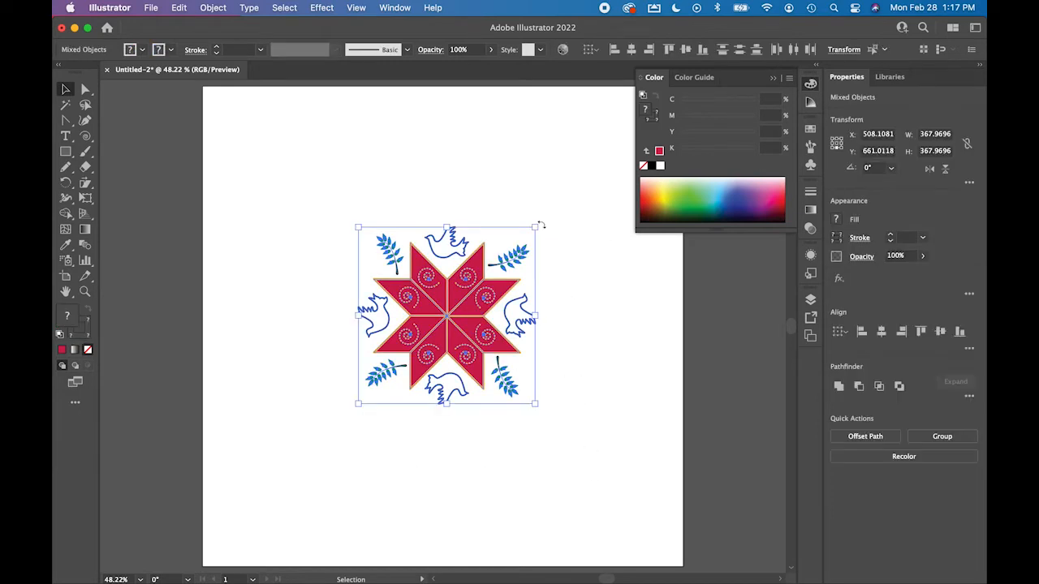
pyautogui.moveTo(534, 227); pyautogui.dragTo(423, 340)
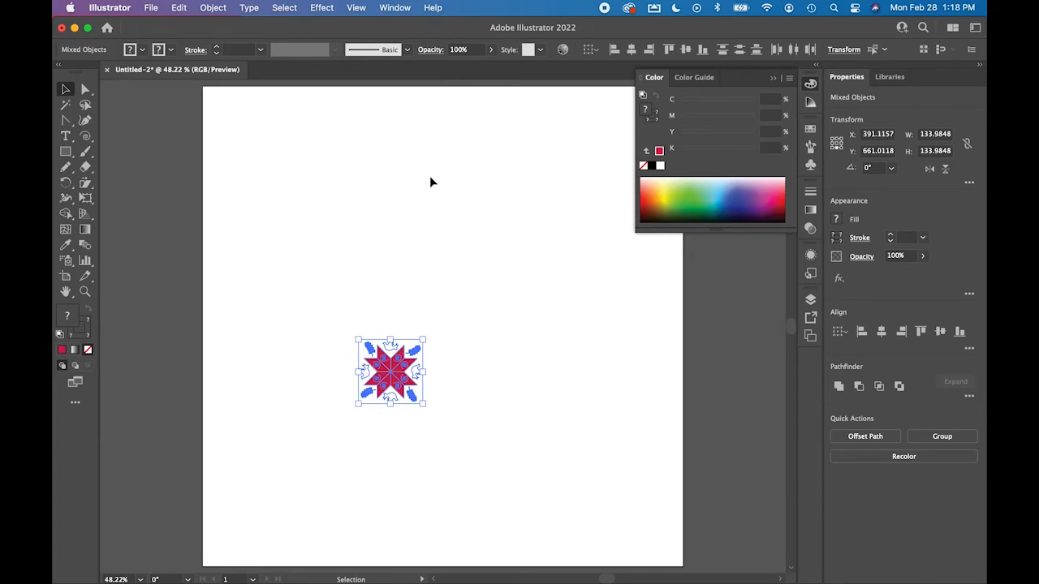
pyautogui.moveTo(390, 376); pyautogui.dragTo(261, 436)
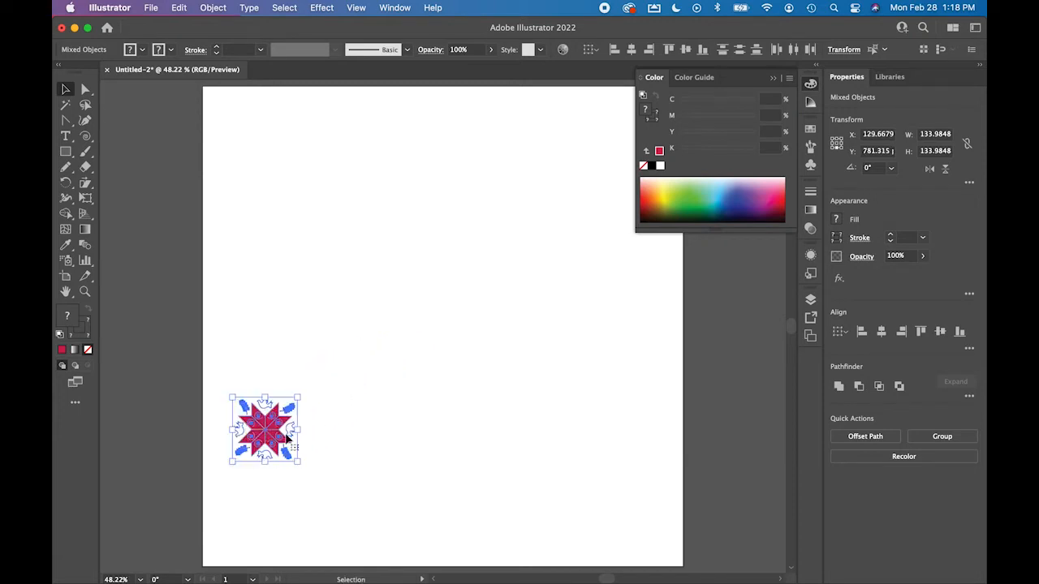
pyautogui.click(341, 445)
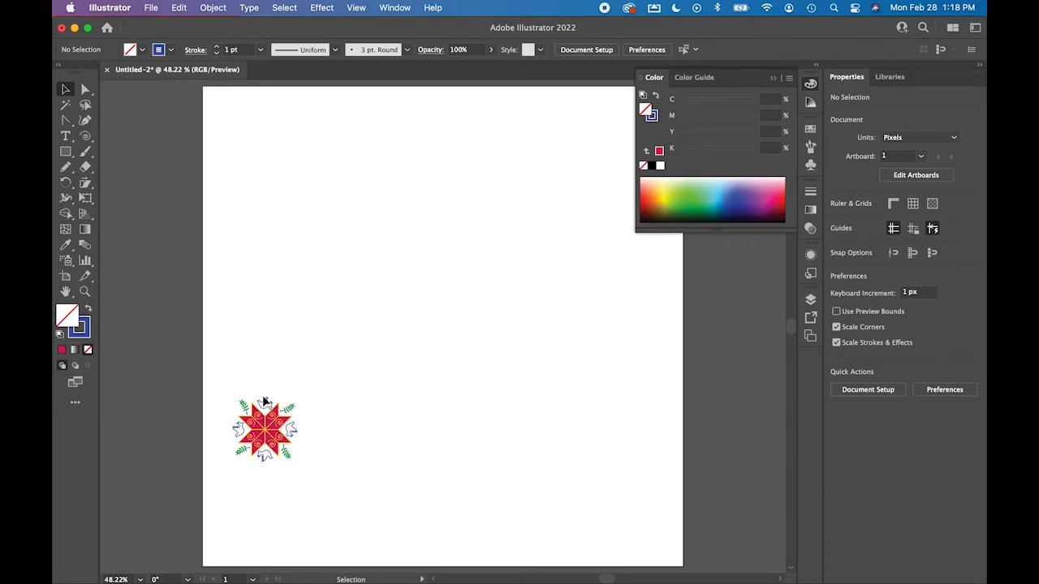
pyautogui.press('z')
pyautogui.moveTo(234, 399); pyautogui.dragTo(510, 434)
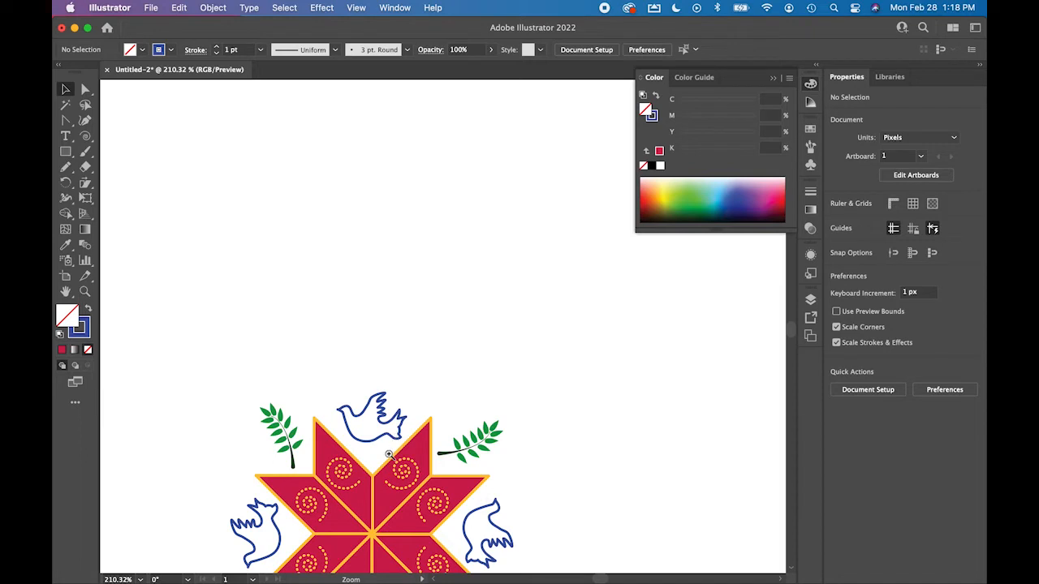
pyautogui.press('v')
pyautogui.press('super+0')
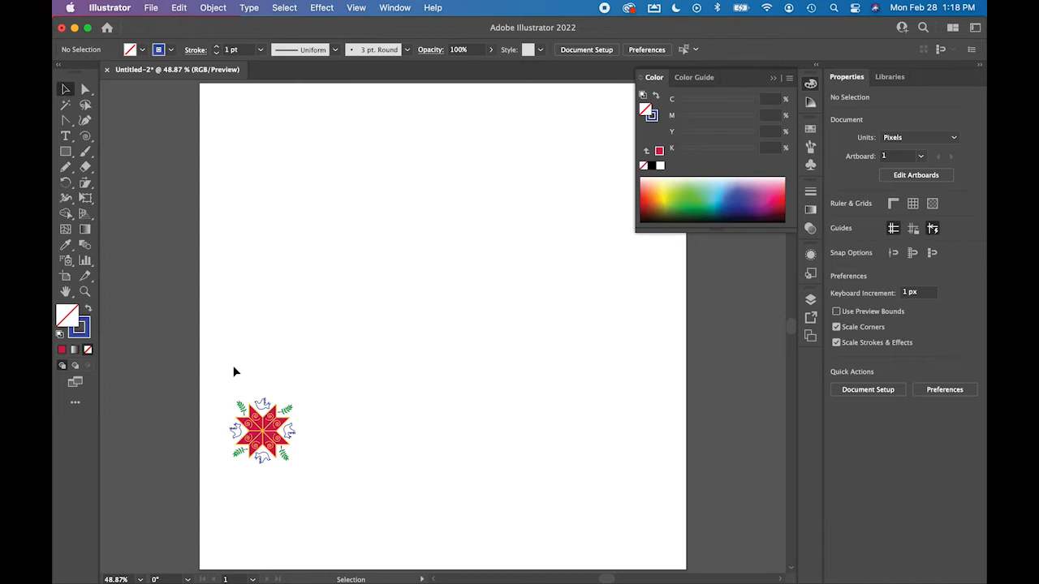
# Make a new pattern from the whole star motif and acknowledge the pattern notice.
pyautogui.moveTo(218, 386); pyautogui.dragTo(334, 475)
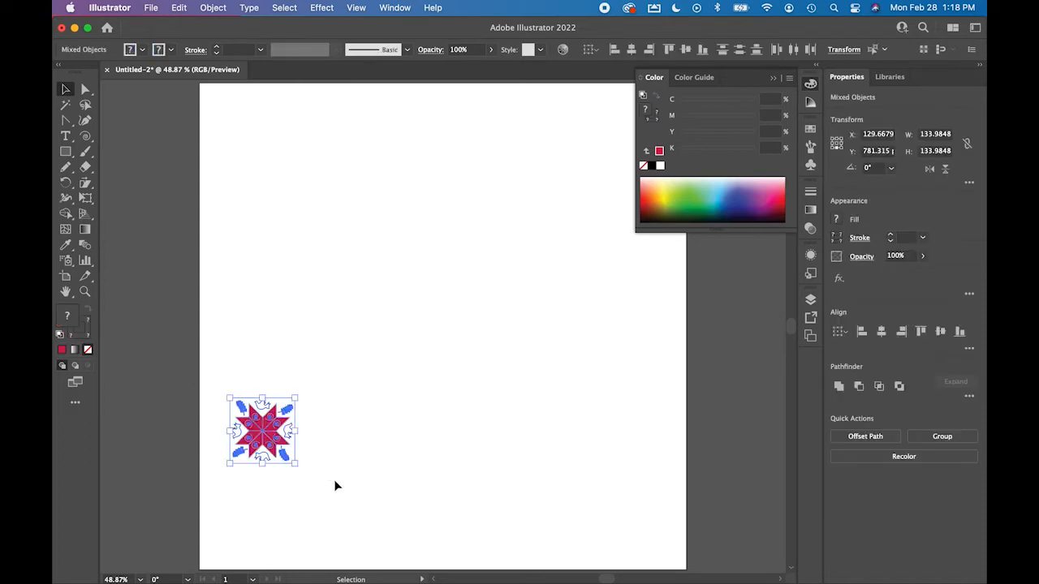
pyautogui.click(215, 8)
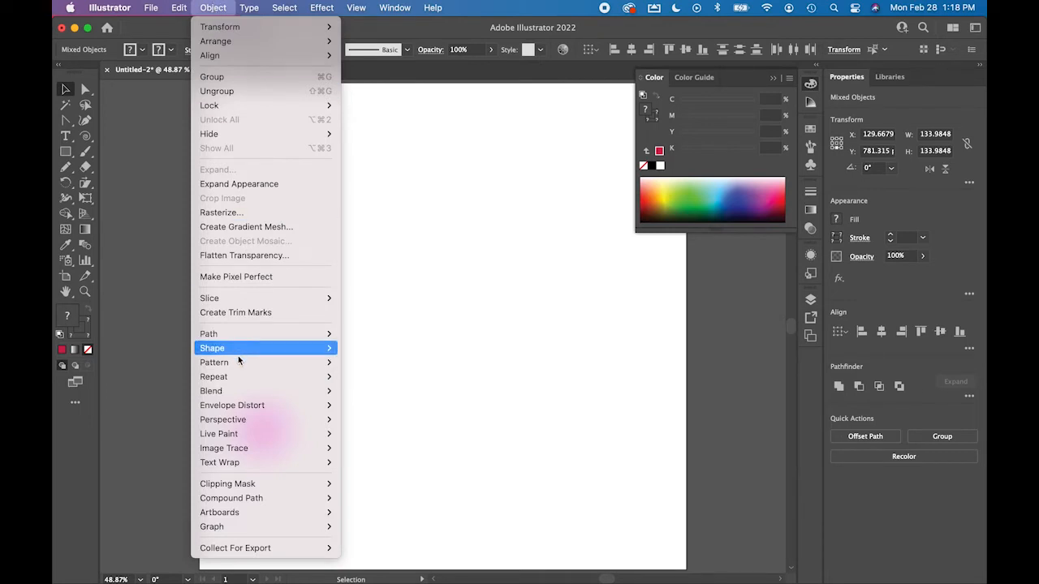
pyautogui.moveTo(236, 363)
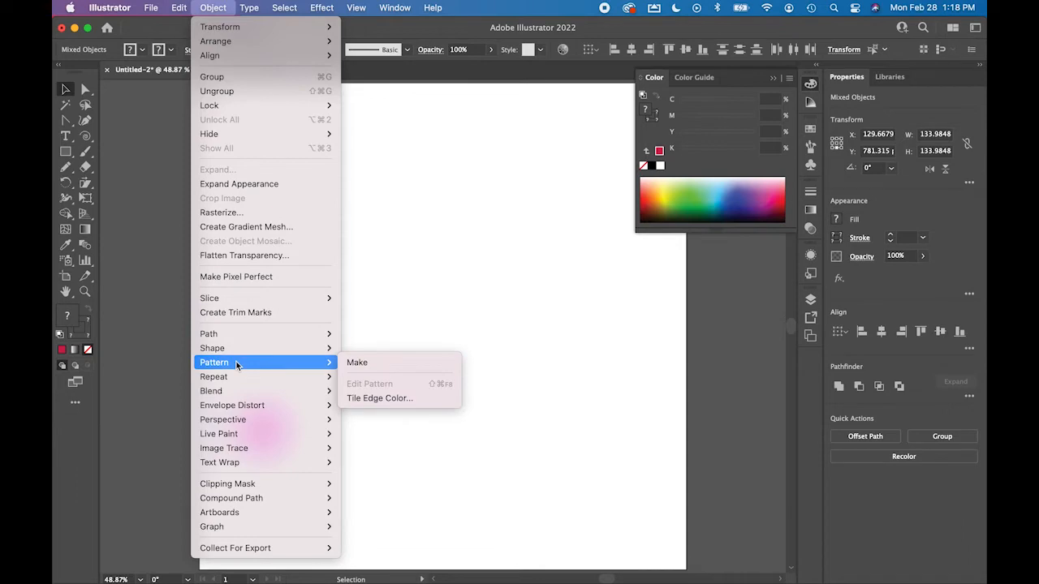
pyautogui.click(366, 371)
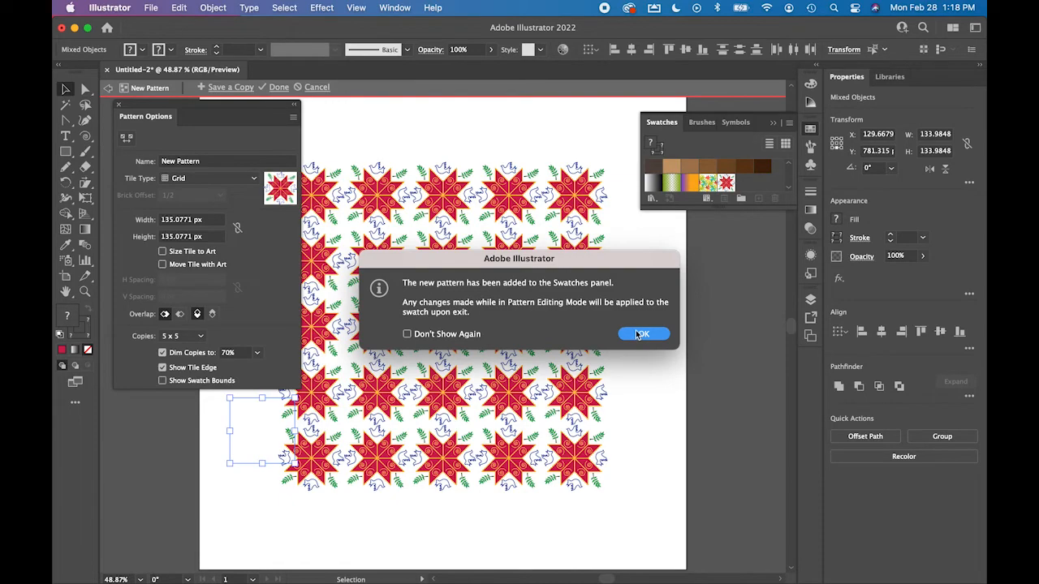
pyautogui.click(641, 334)
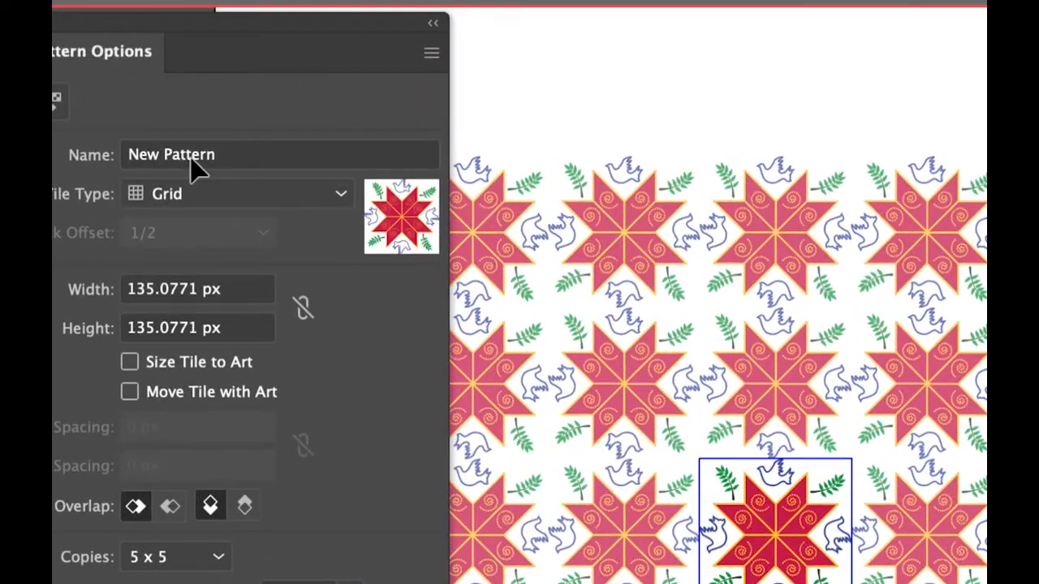
# Name the pattern "Ukraine Dove of Peace" and set its tile type to Hex by Column.
pyautogui.tripleClick(191, 156)
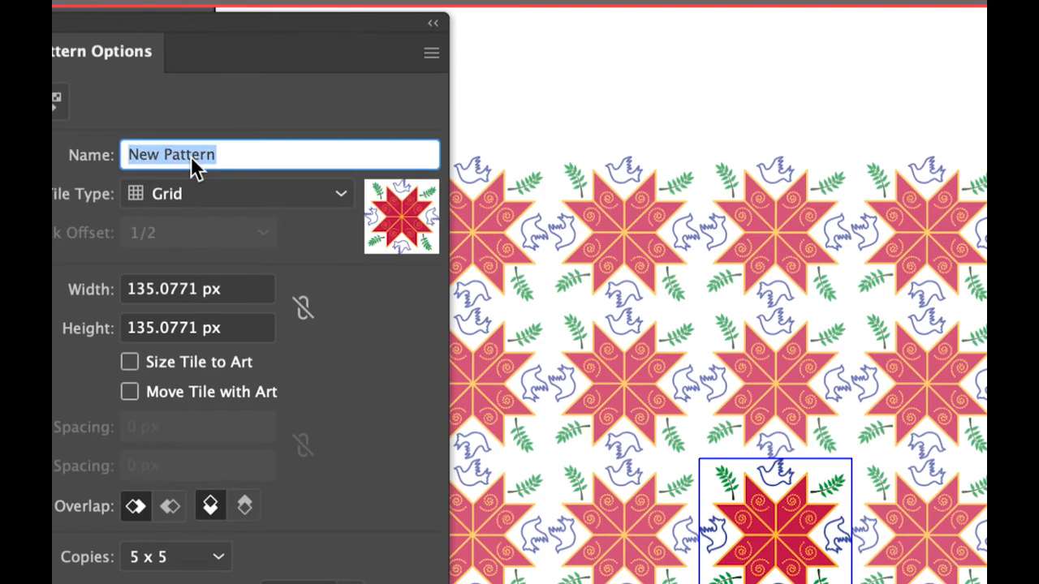
pyautogui.write('Ukraine')
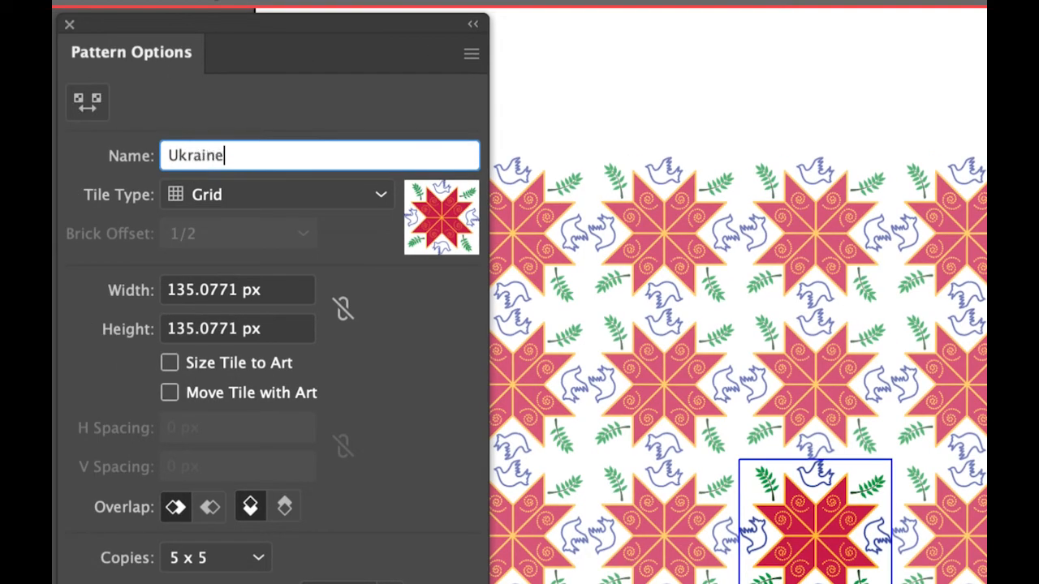
pyautogui.write(' Dove of Peace')
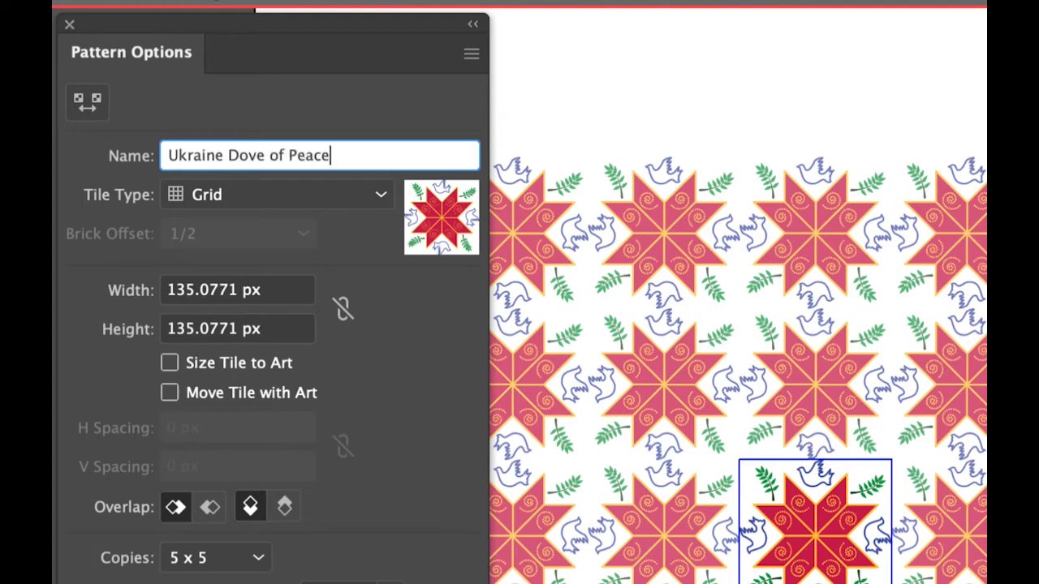
pyautogui.click(266, 194)
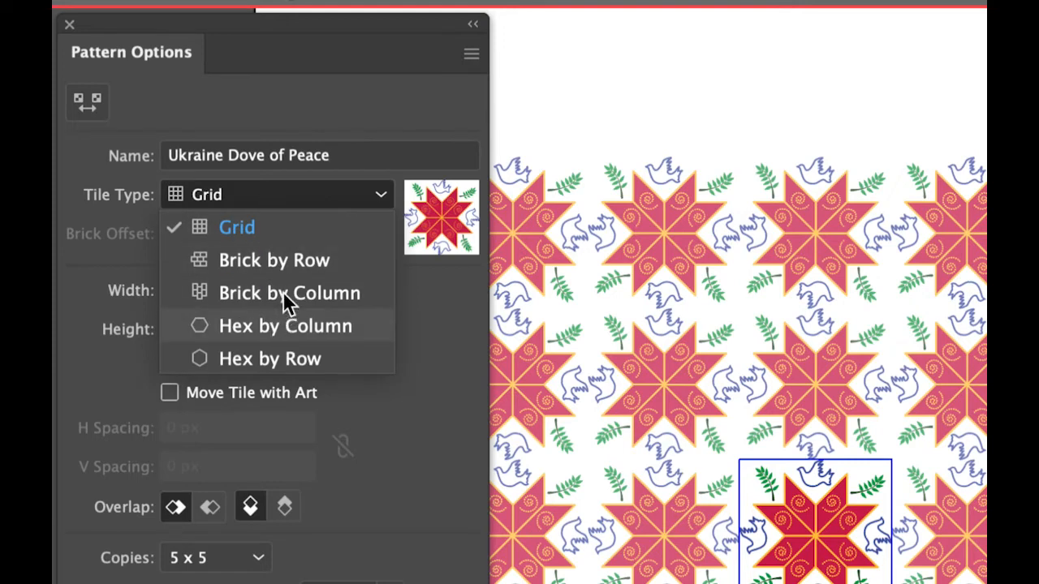
pyautogui.click(276, 325)
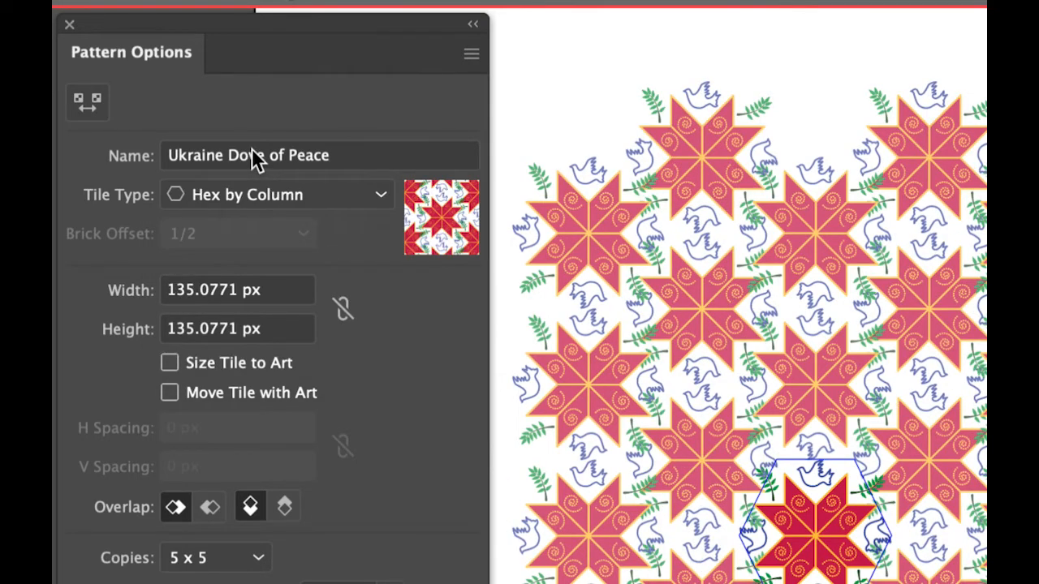
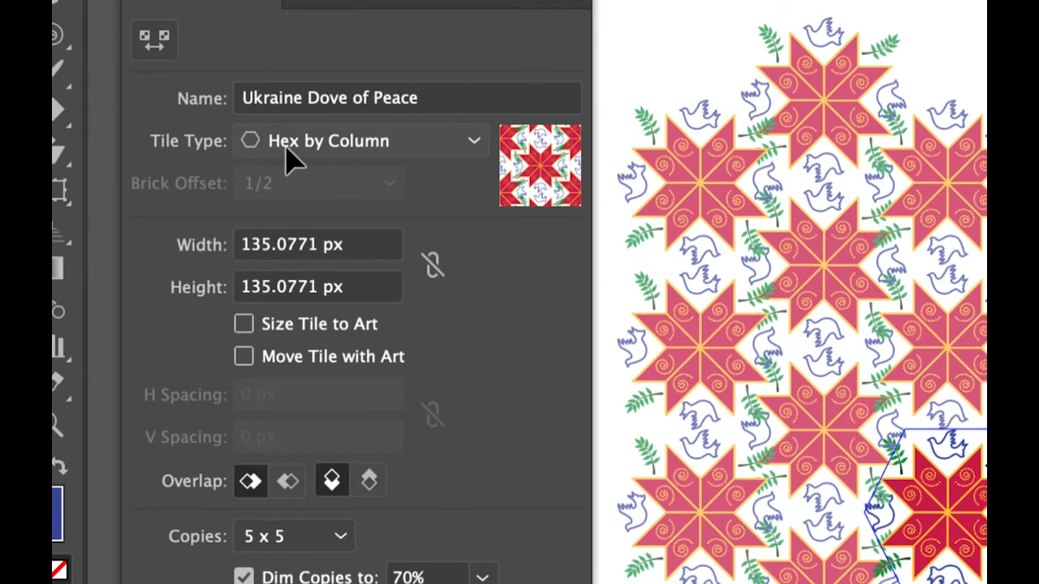
# Try sizing the pattern tile to the art, and turn that option off again.
pyautogui.click(242, 324)
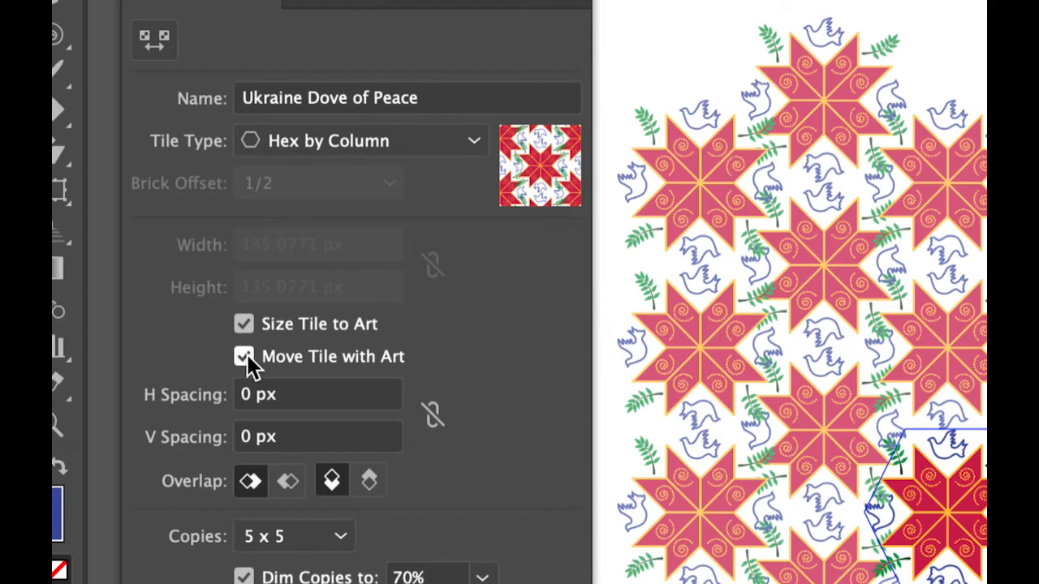
pyautogui.click(245, 326)
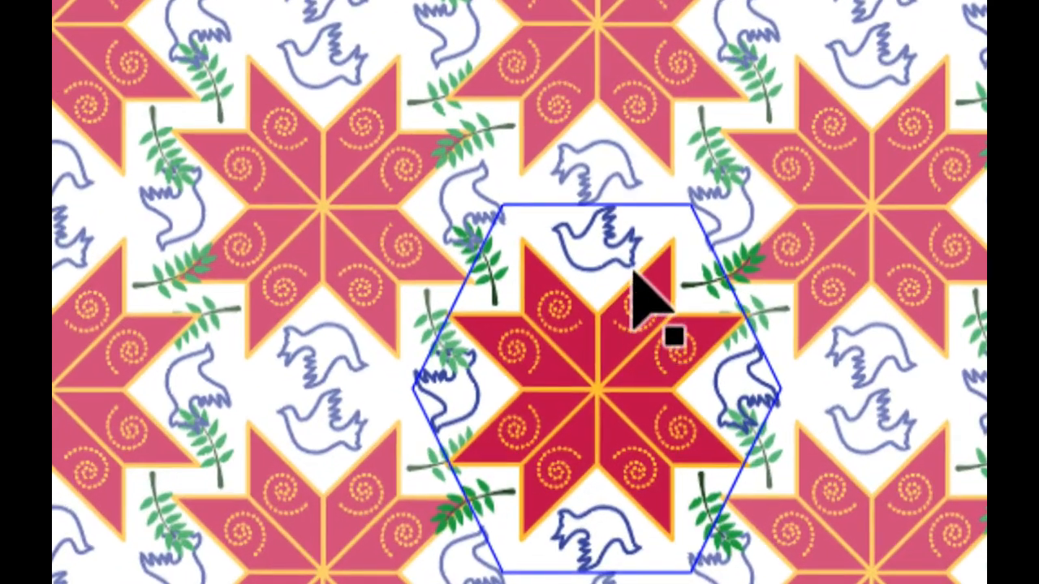
pyautogui.click(594, 266)
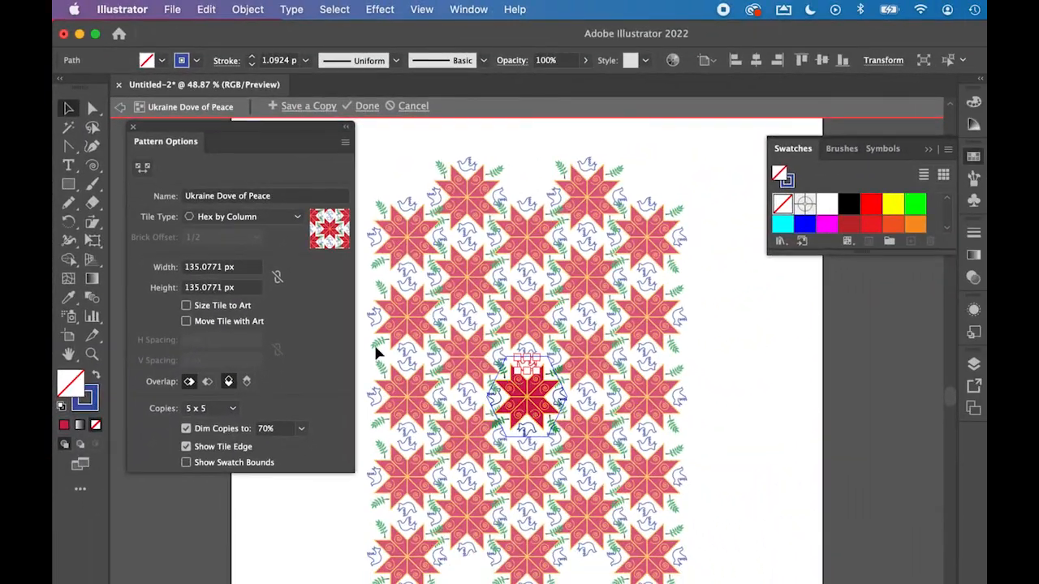
# Reshape the hexagonal tile with the Pattern Tile tool to space the motifs apart, and save the pattern to the expanded swatch list.
pyautogui.click(143, 169)
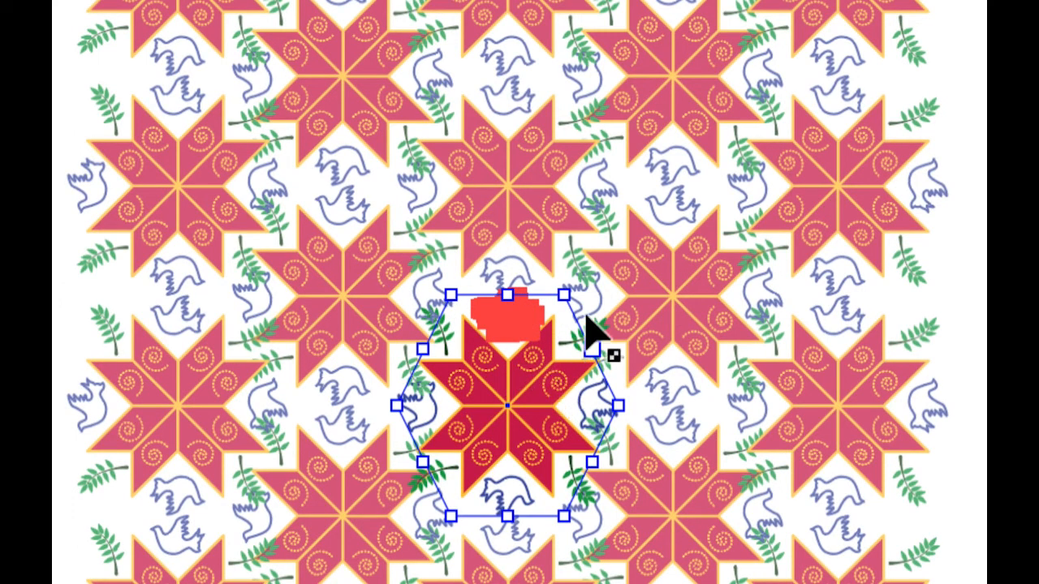
pyautogui.moveTo(565, 296); pyautogui.dragTo(600, 270)
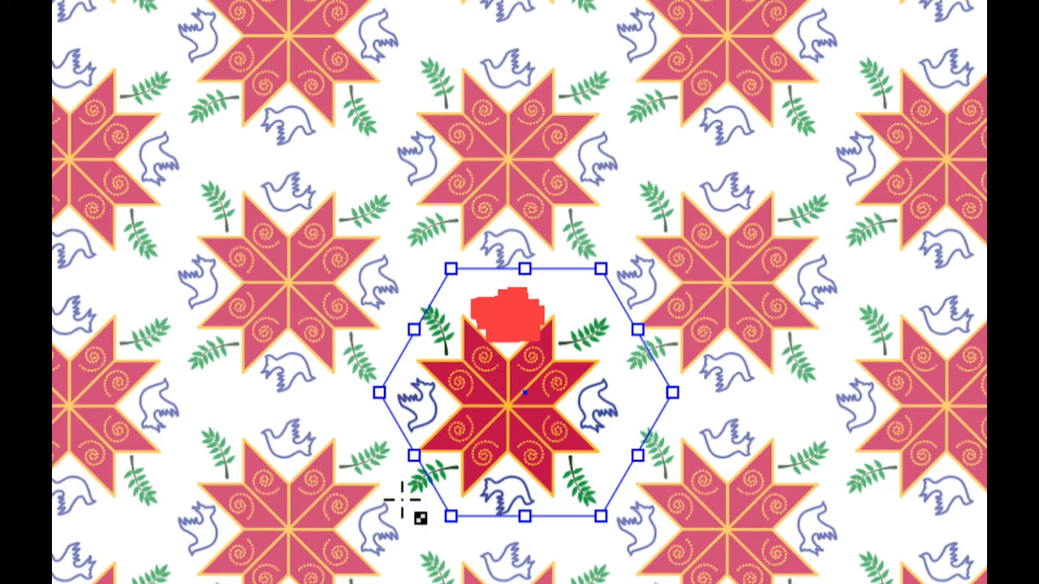
pyautogui.moveTo(453, 517); pyautogui.dragTo(430, 536)
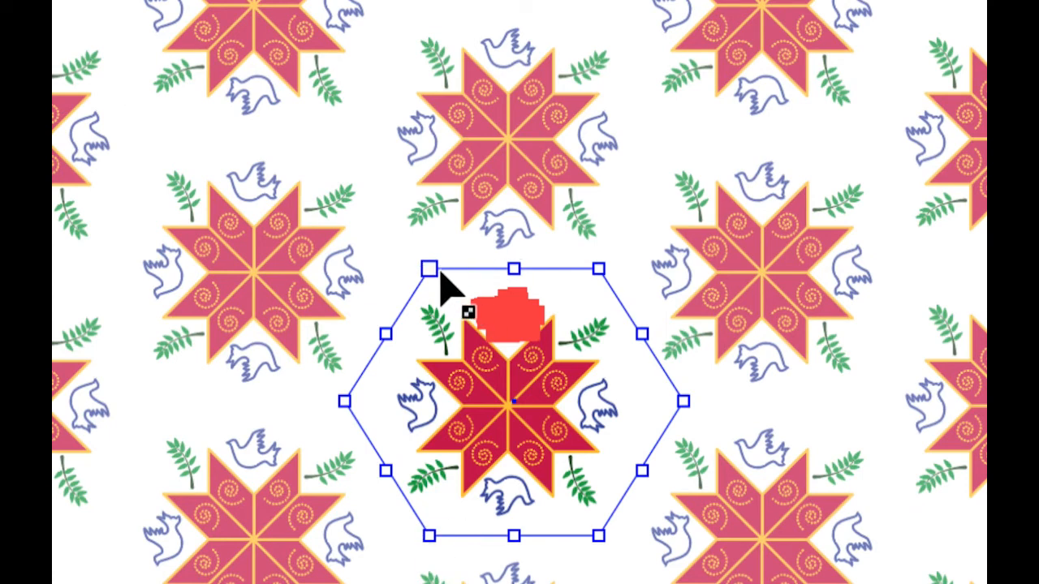
pyautogui.moveTo(433, 273); pyautogui.dragTo(446, 288)
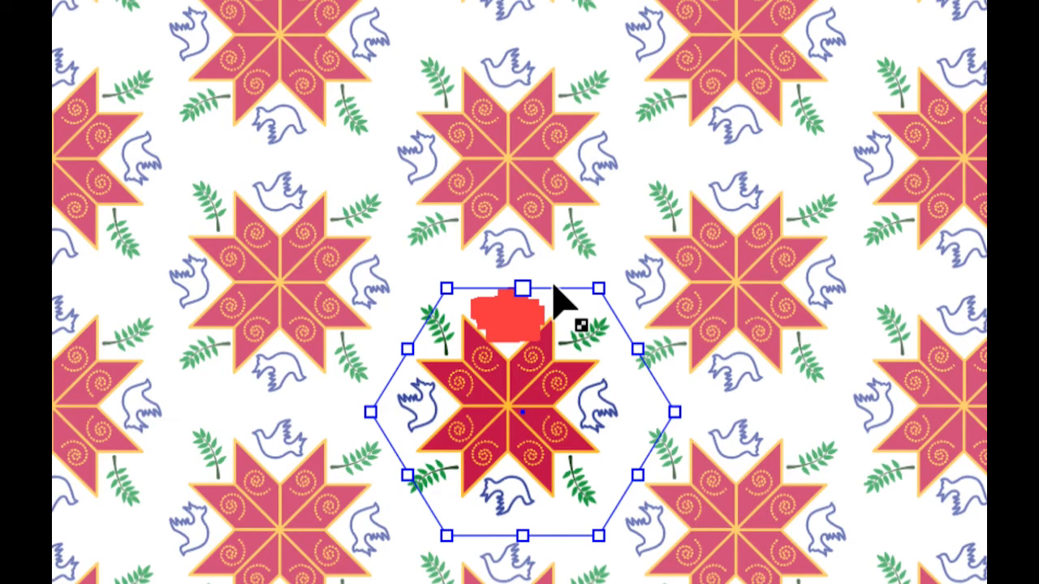
pyautogui.moveTo(551, 286); pyautogui.dragTo(524, 282)
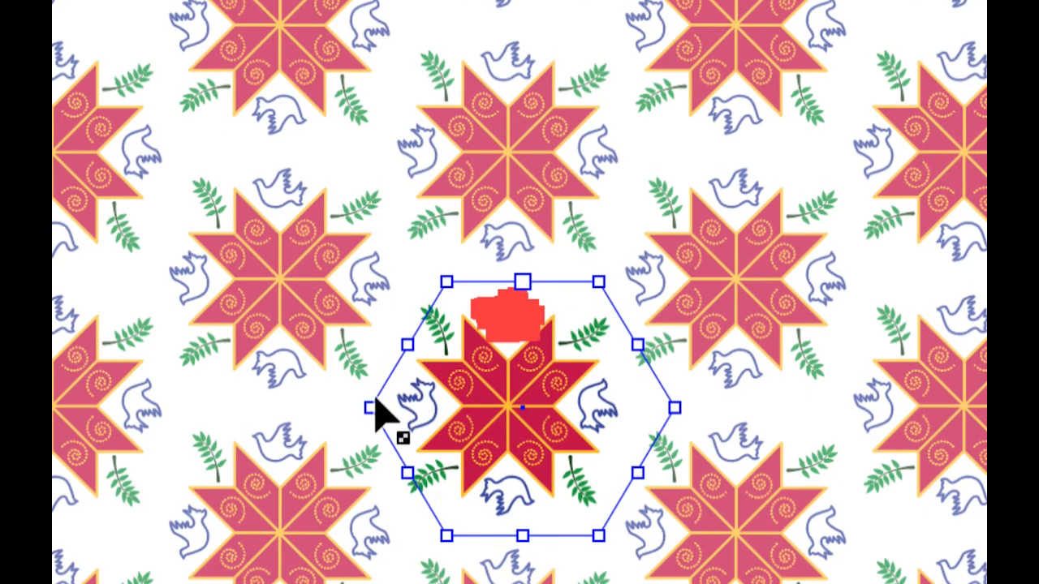
pyautogui.moveTo(598, 535); pyautogui.dragTo(578, 519)
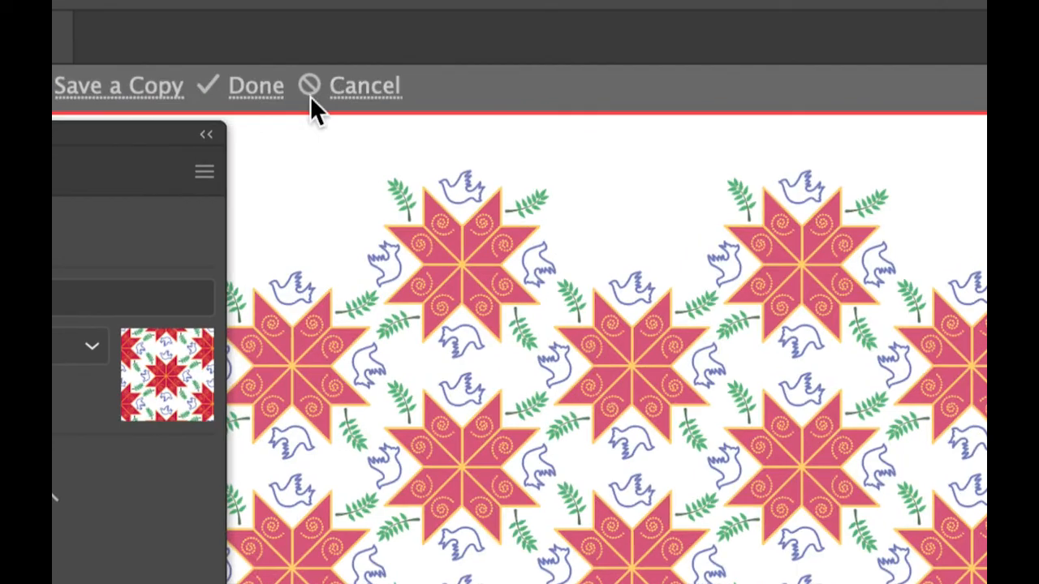
pyautogui.click(242, 94)
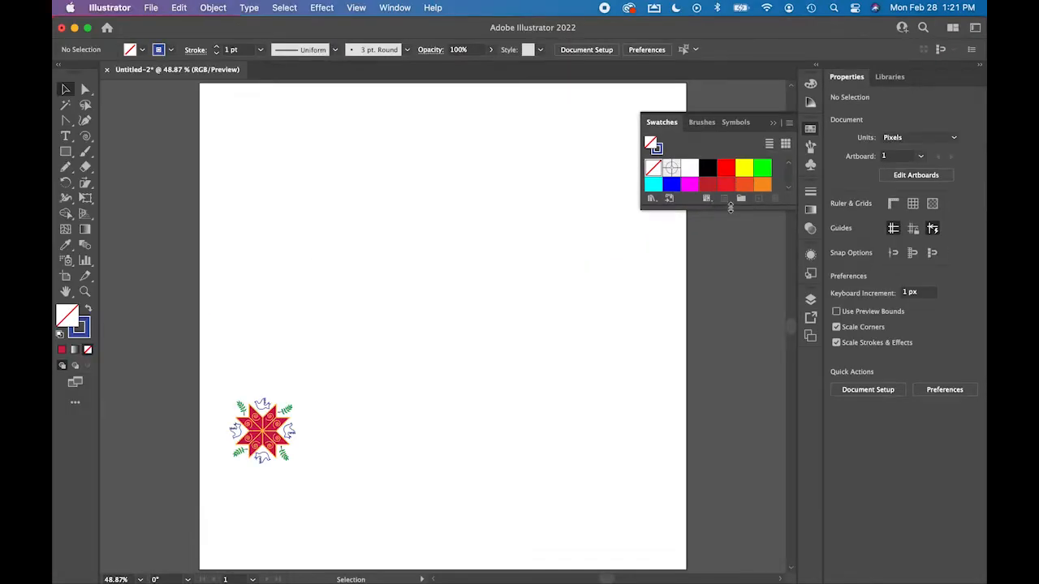
pyautogui.moveTo(730, 208); pyautogui.dragTo(731, 318)
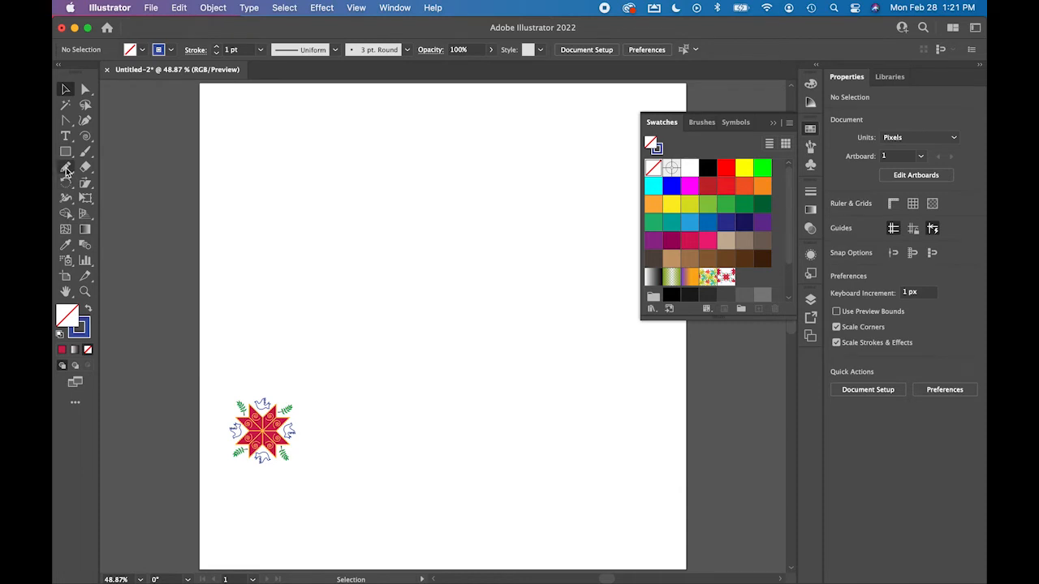
# Add a new layer above the star motif's layer and hide Layer 1.
pyautogui.click(810, 301)
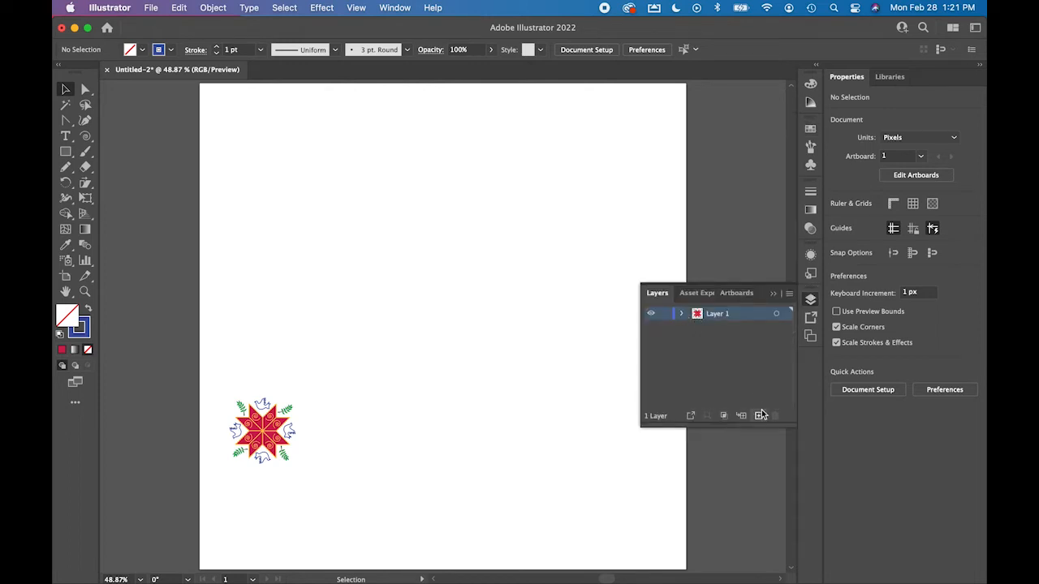
pyautogui.click(809, 302)
pyautogui.click(809, 306)
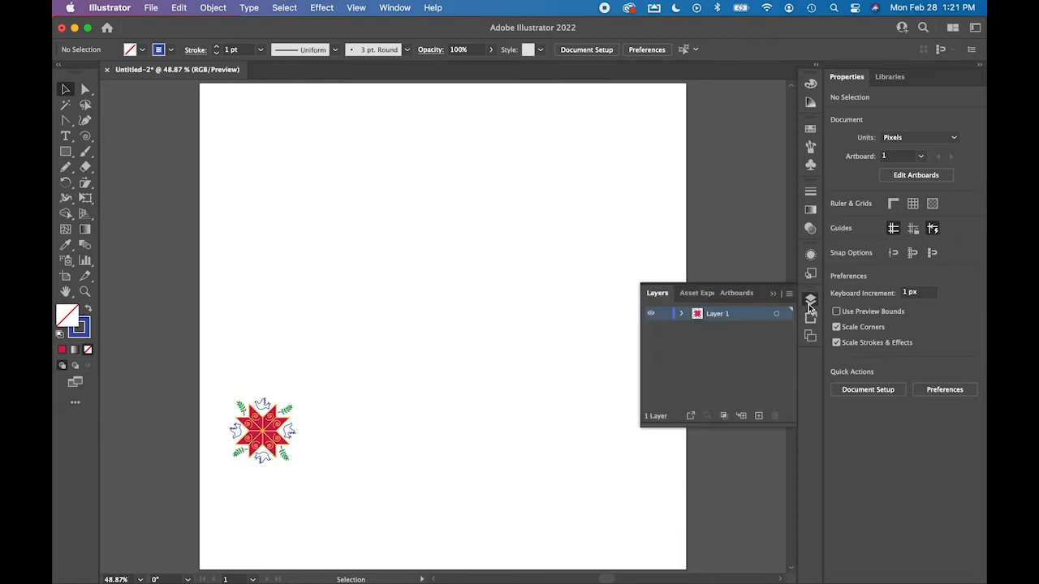
pyautogui.click(757, 416)
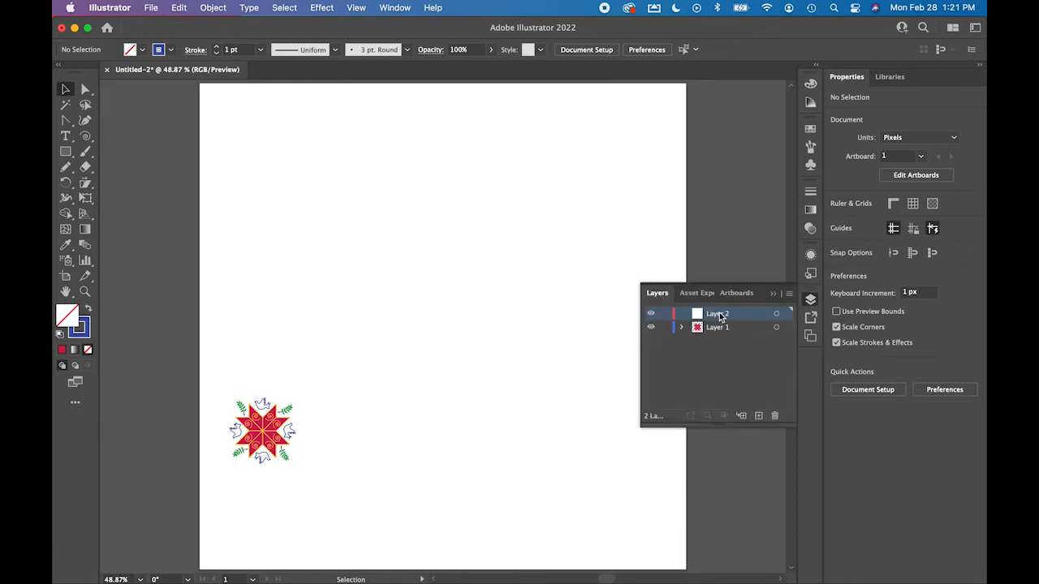
pyautogui.click(650, 327)
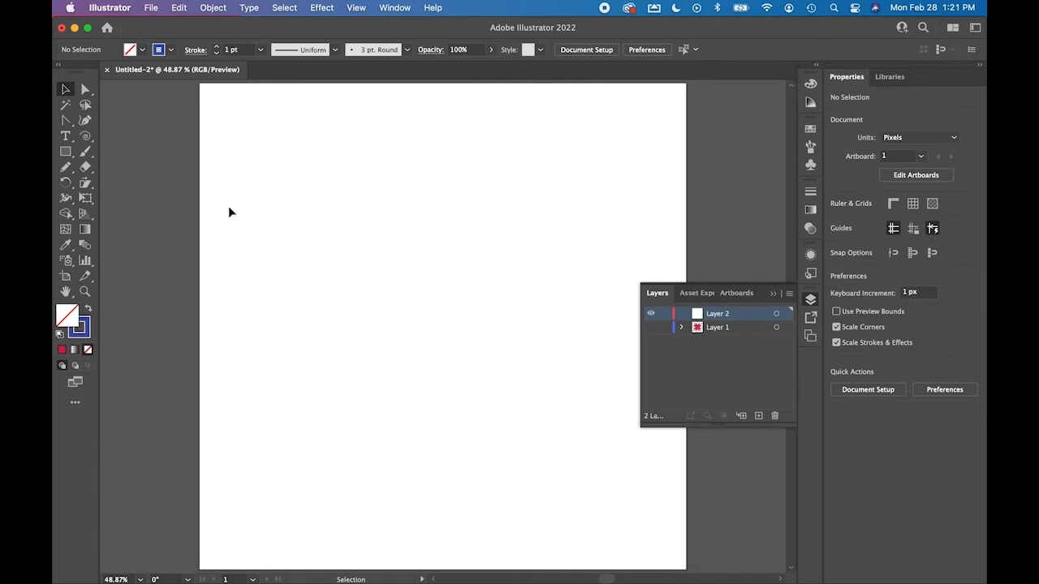
# Draw an upright ellipse about 443 px wide and 573 px high near the middle of the artboard on Layer 2.
pyautogui.click(65, 151)
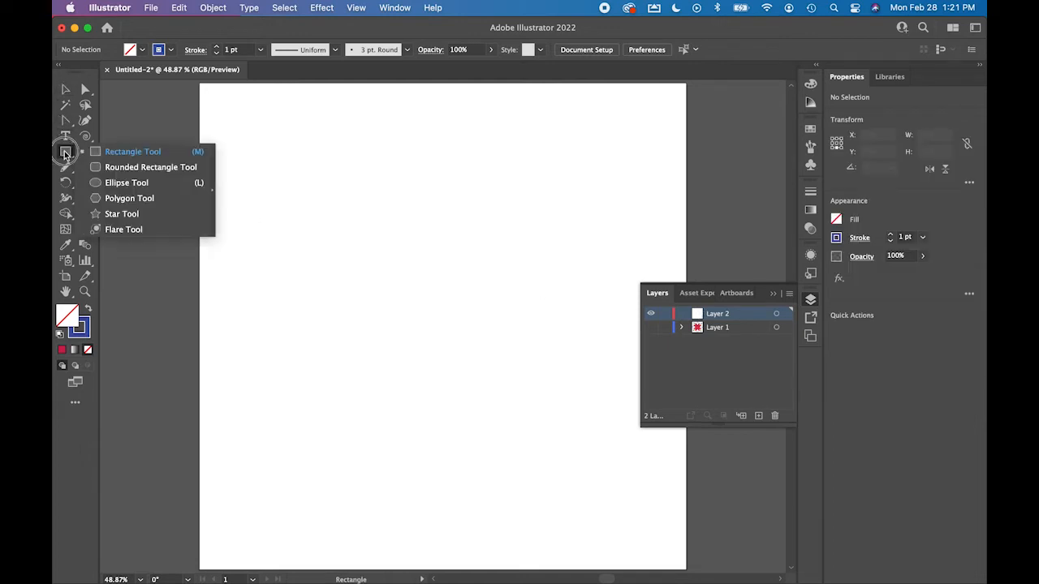
pyautogui.click(102, 190)
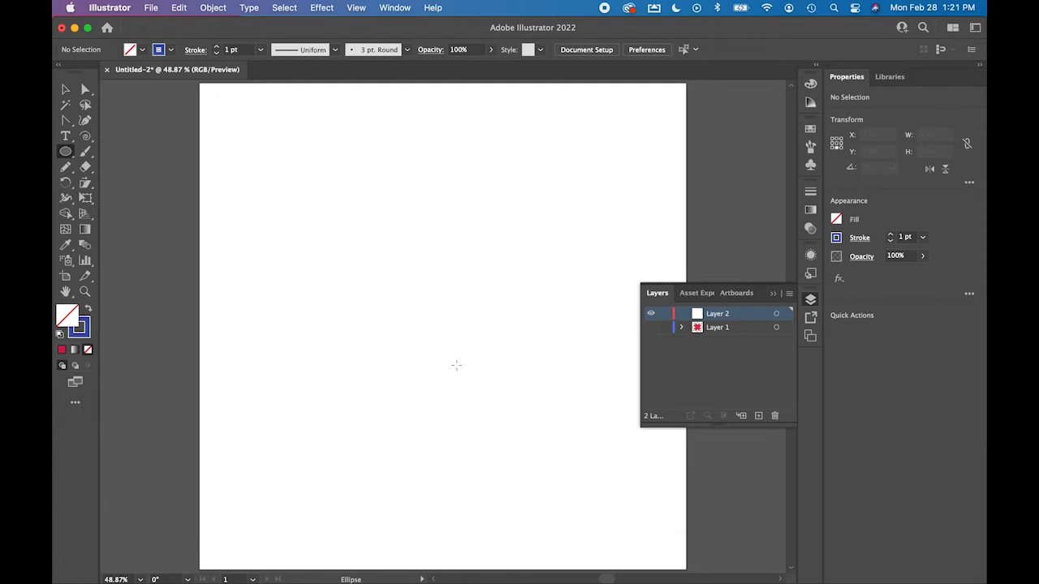
pyautogui.moveTo(435, 307)
pyautogui.mouseDown()
pyautogui.moveTo(546, 459)
pyautogui.moveTo(544, 447)
pyautogui.mouseUp()
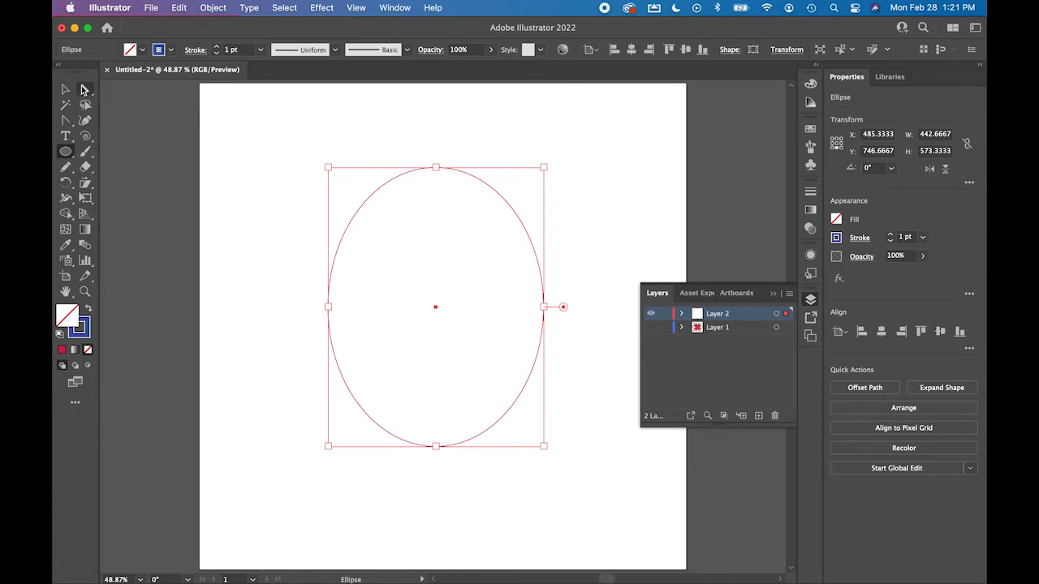
# Reshape the ellipse into an egg by shortening its top anchor's handles and raising that anchor to about Y 173 px.
pyautogui.click(84, 90)
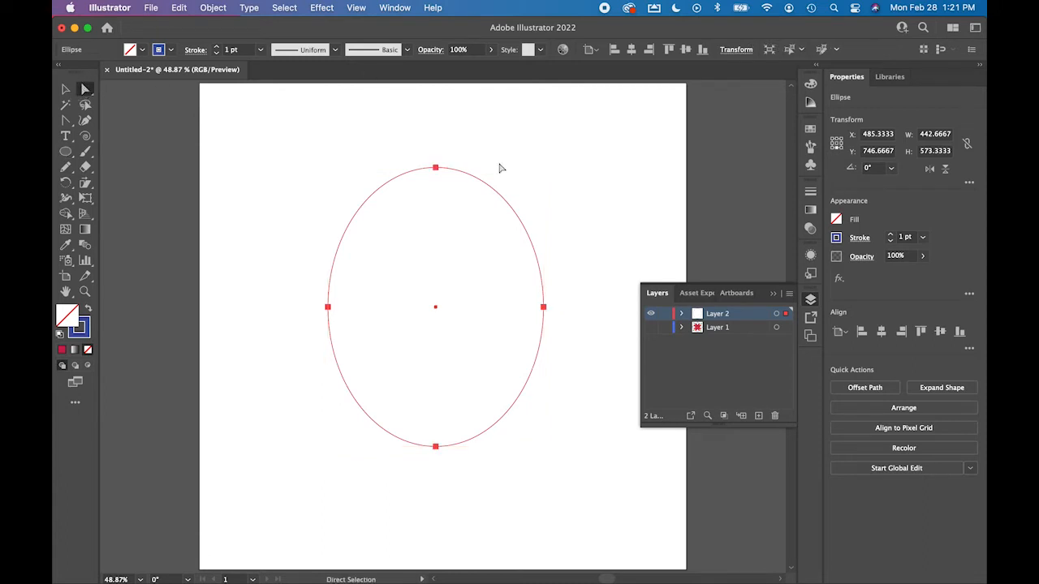
pyautogui.click(436, 168)
pyautogui.moveTo(377, 168); pyautogui.dragTo(394, 168)
pyautogui.click(495, 171)
pyautogui.moveTo(495, 171); pyautogui.dragTo(436, 139)
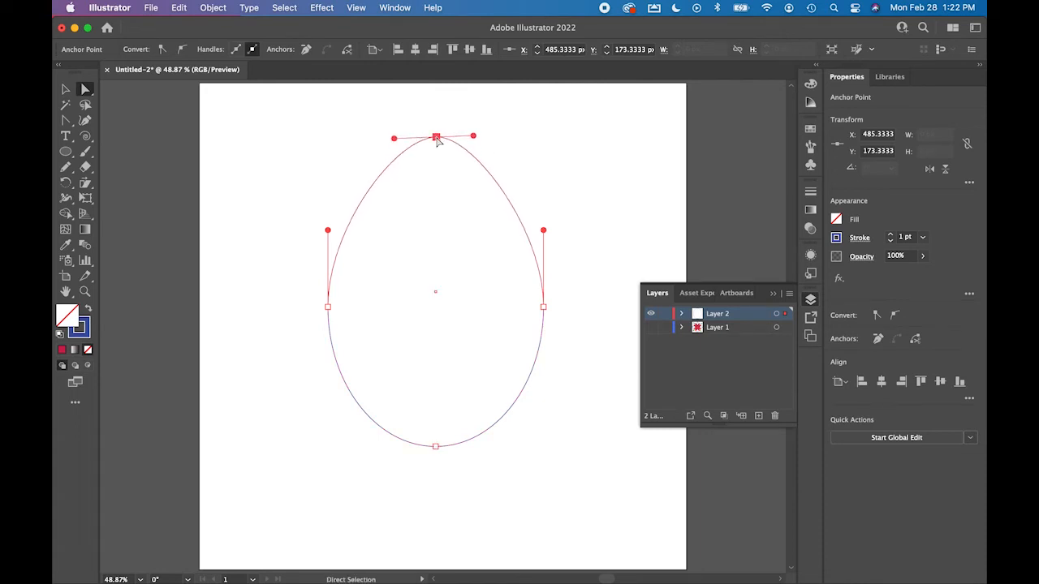
pyautogui.click(240, 279)
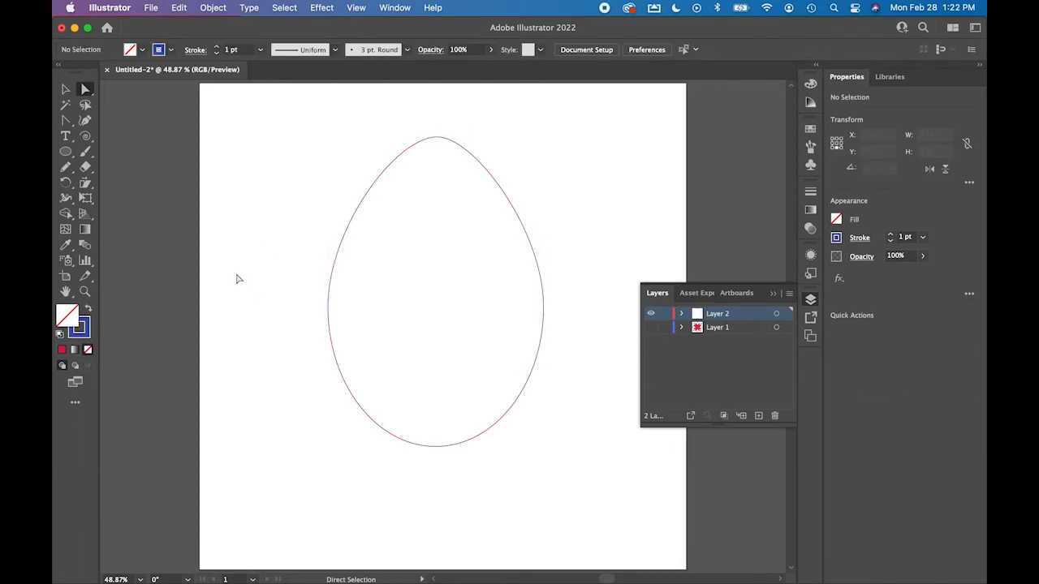
# Set the egg outline's stroke weight to 5 pt, keeping the blue stroke color.
pyautogui.press('v')
pyautogui.click(341, 241)
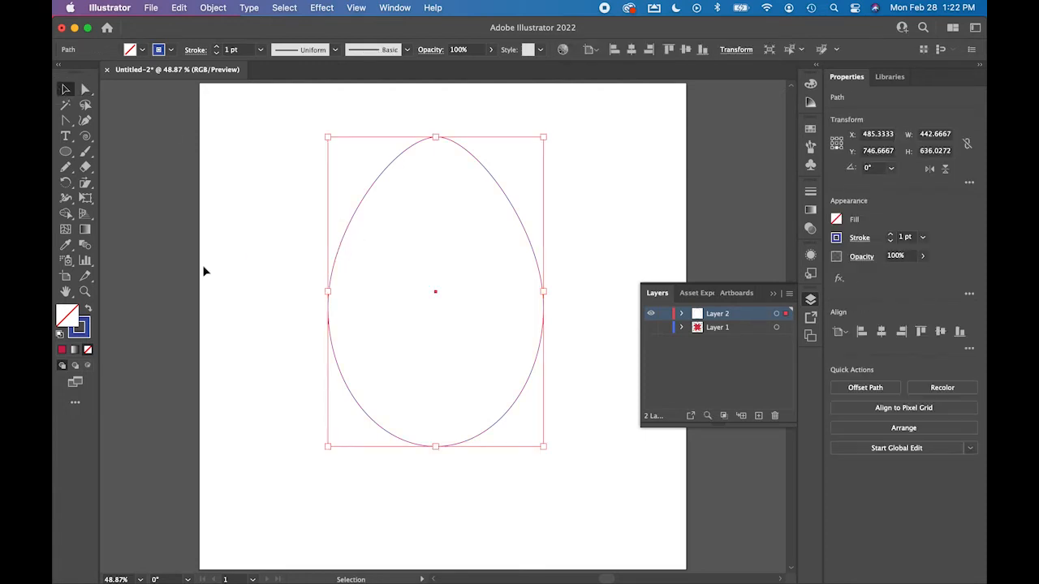
pyautogui.click(83, 334)
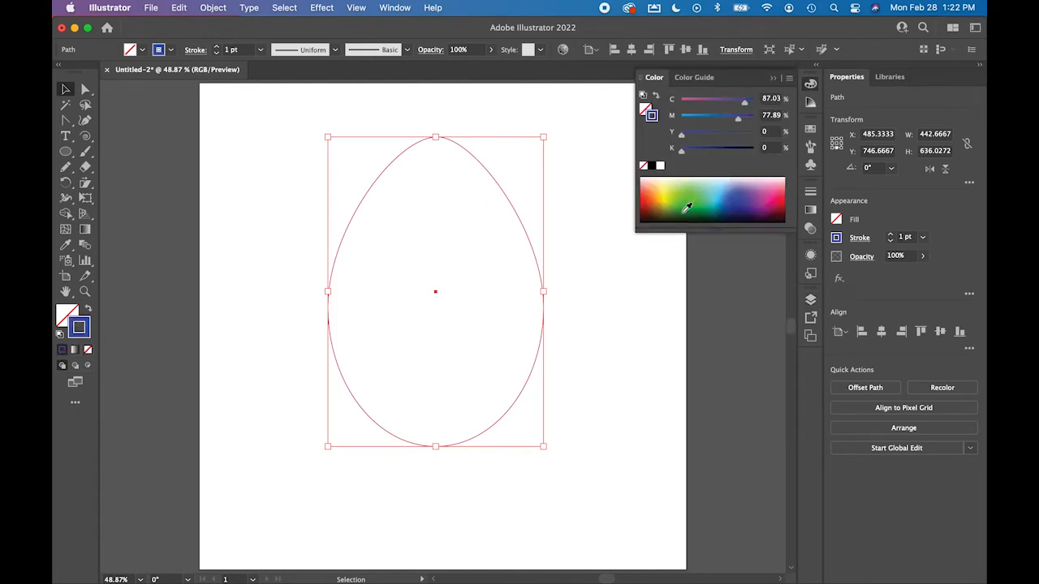
pyautogui.click(891, 236)
pyautogui.click(891, 236)
pyautogui.click(891, 236)
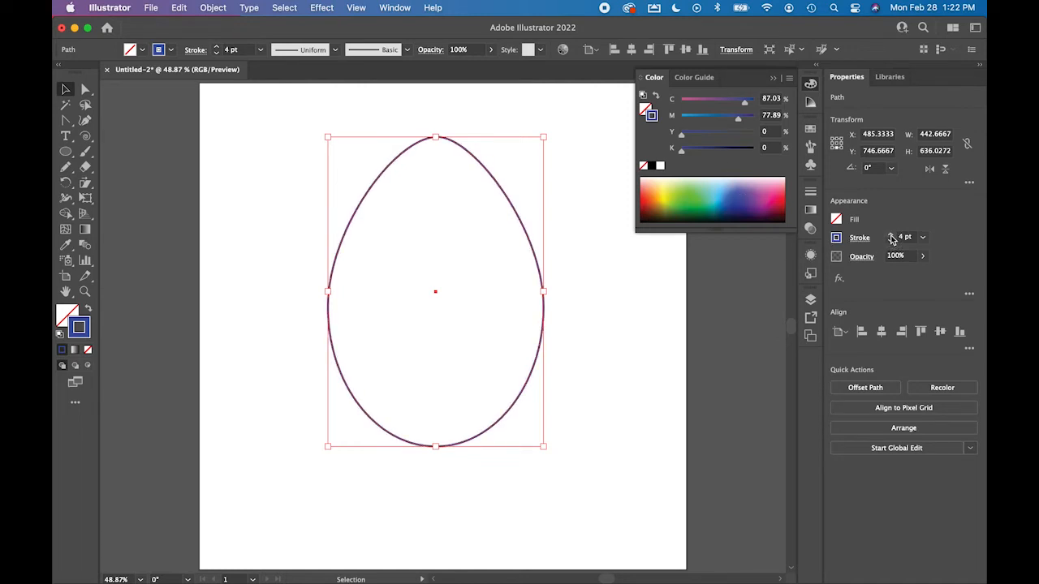
pyautogui.click(891, 236)
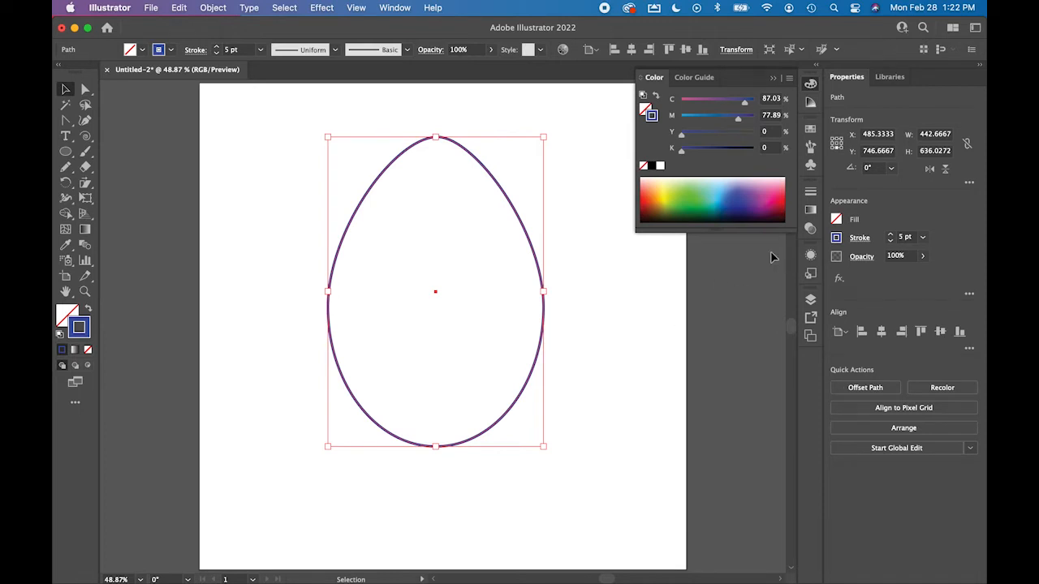
pyautogui.click(604, 346)
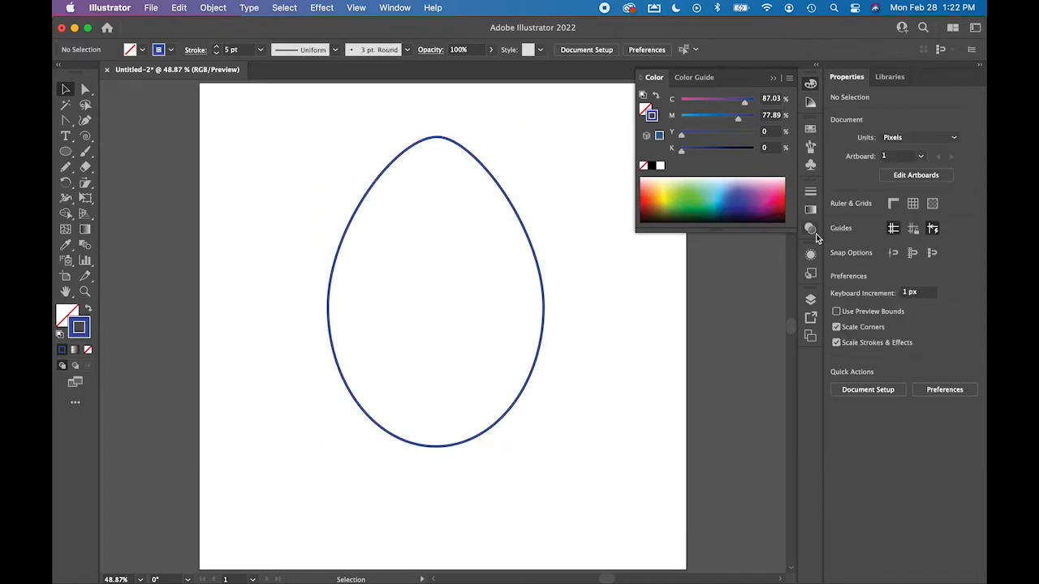
pyautogui.click(543, 342)
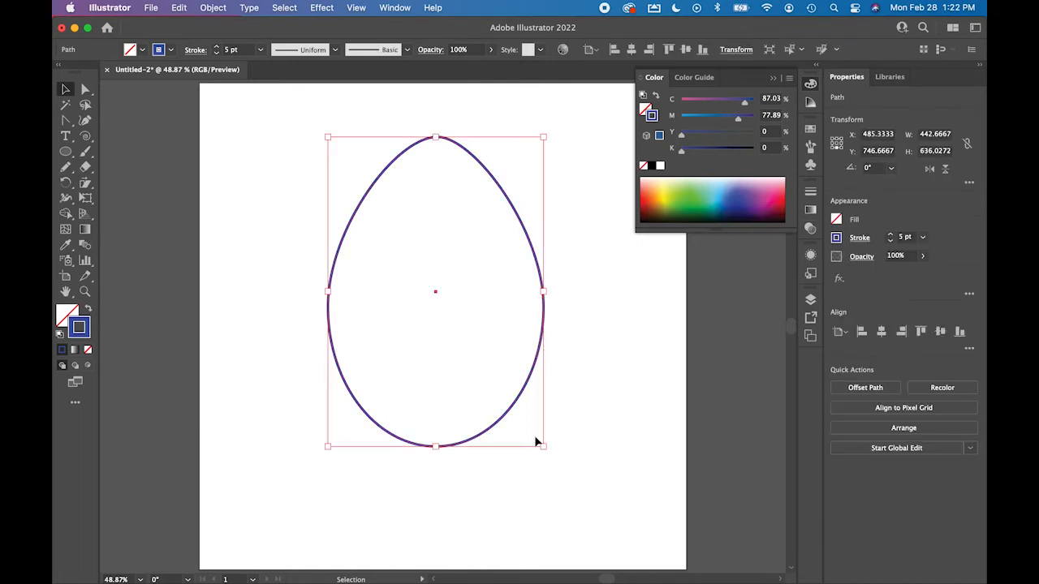
# Set the layer list's row size to a custom 72 pixels for larger thumbnails.
pyautogui.click(810, 299)
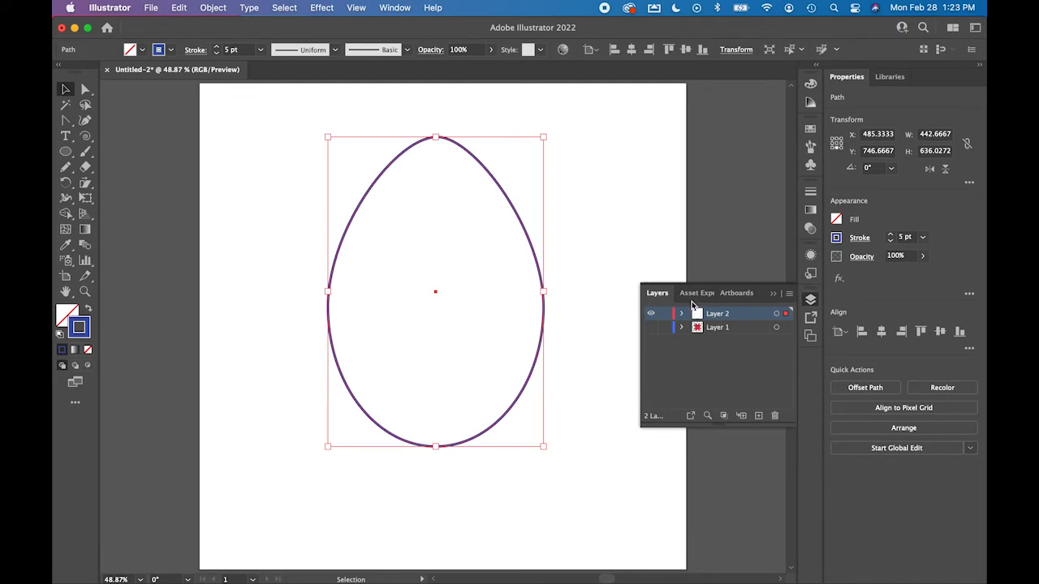
pyautogui.click(789, 294)
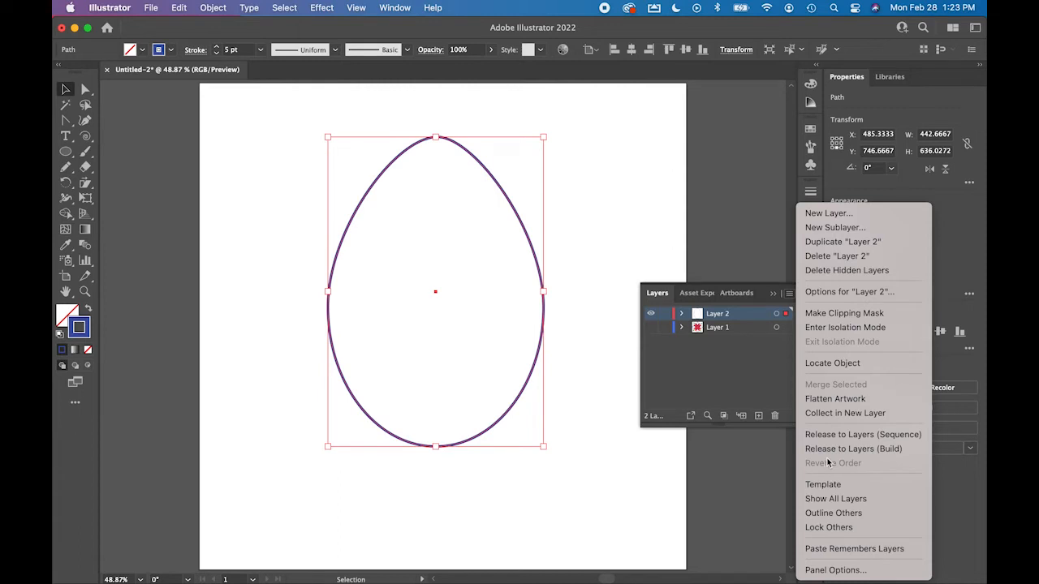
pyautogui.click(819, 569)
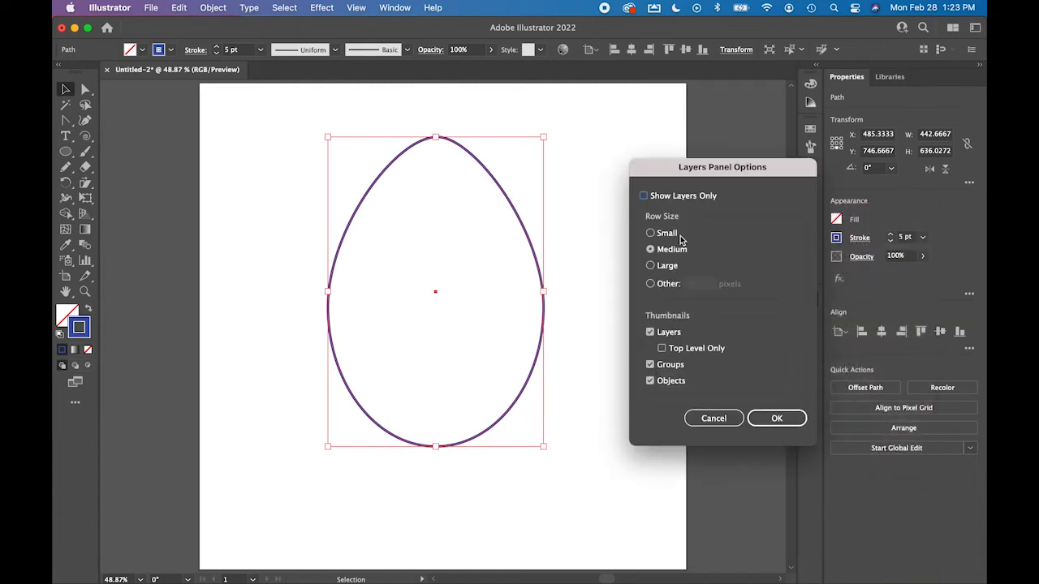
pyautogui.click(650, 284)
pyautogui.click(700, 283)
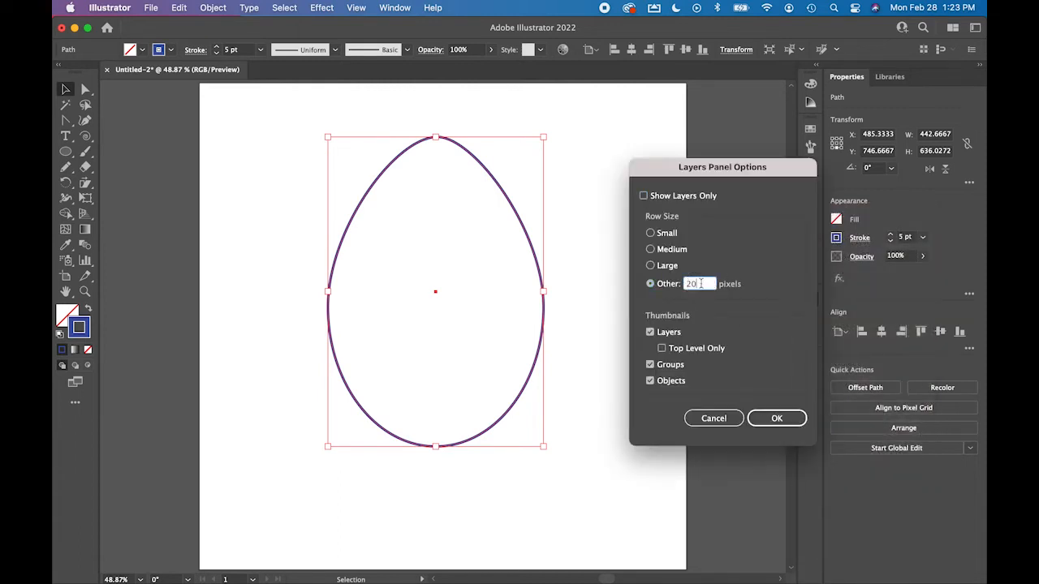
pyautogui.doubleClick(697, 283)
pyautogui.write('72')
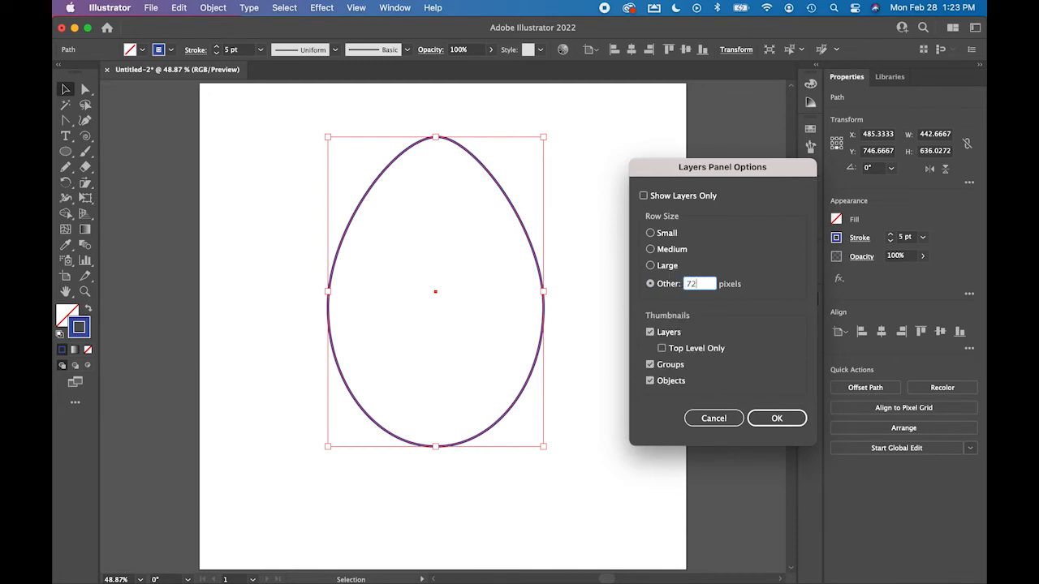
pyautogui.click(777, 418)
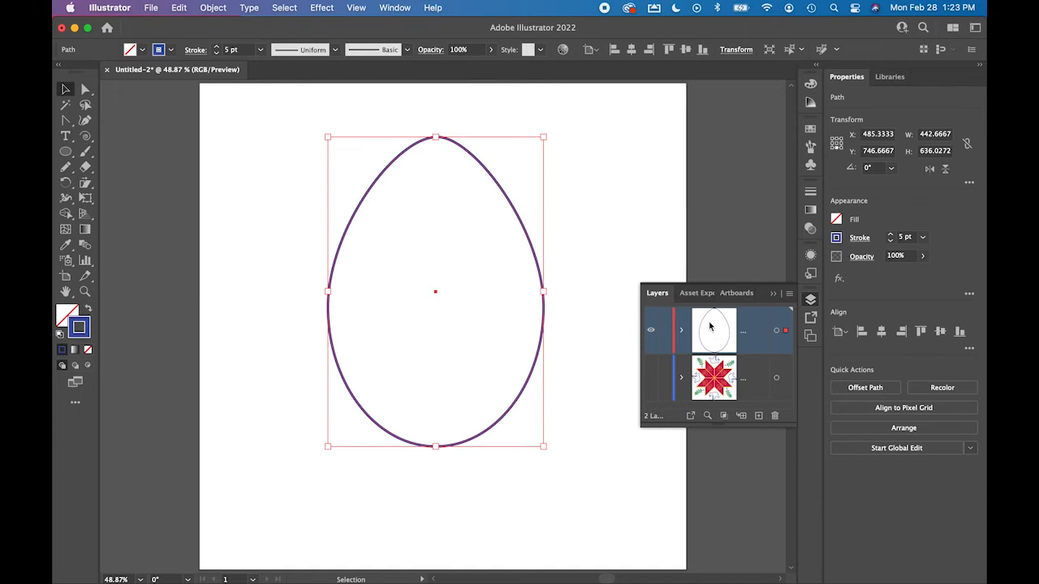
# Float the layer list beside the egg and make it taller, collapsing the leftover artboard list.
pyautogui.moveTo(659, 297); pyautogui.dragTo(607, 123)
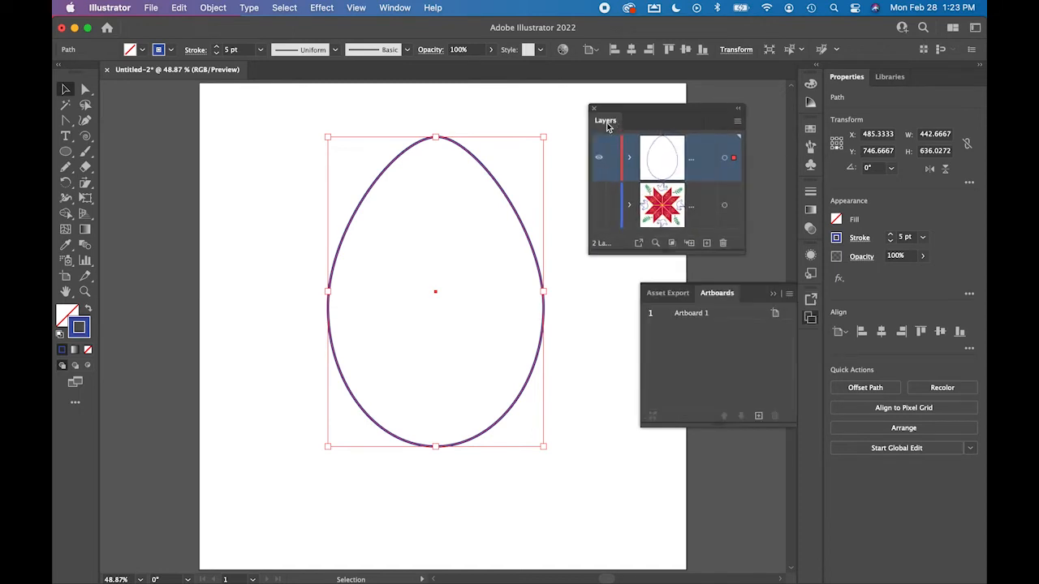
pyautogui.click(776, 293)
pyautogui.moveTo(685, 254); pyautogui.dragTo(685, 288)
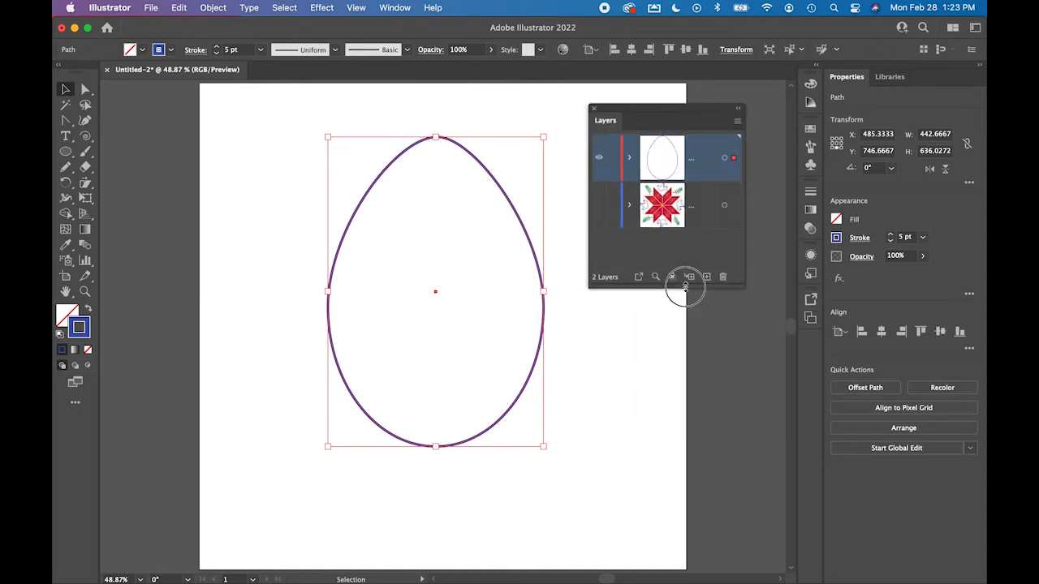
# Expand Layer 2 and duplicate the egg path within it.
pyautogui.click(630, 158)
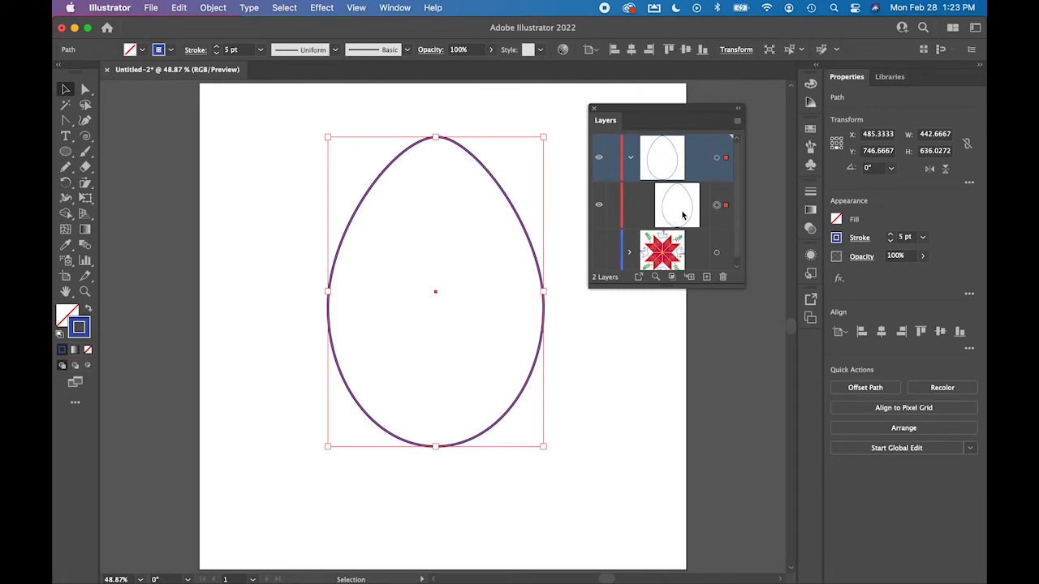
pyautogui.click(691, 214)
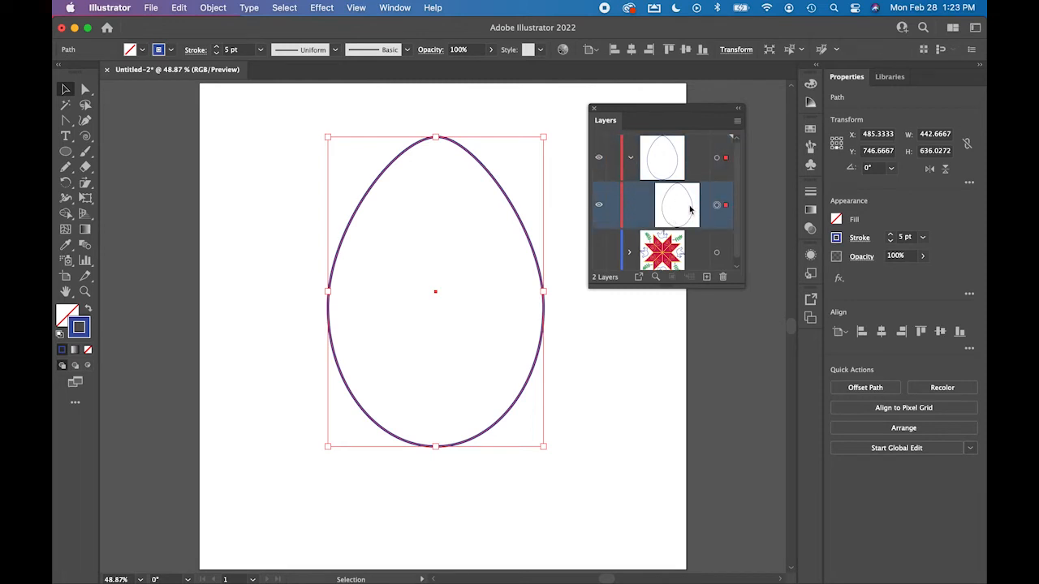
pyautogui.moveTo(674, 207); pyautogui.dragTo(707, 277)
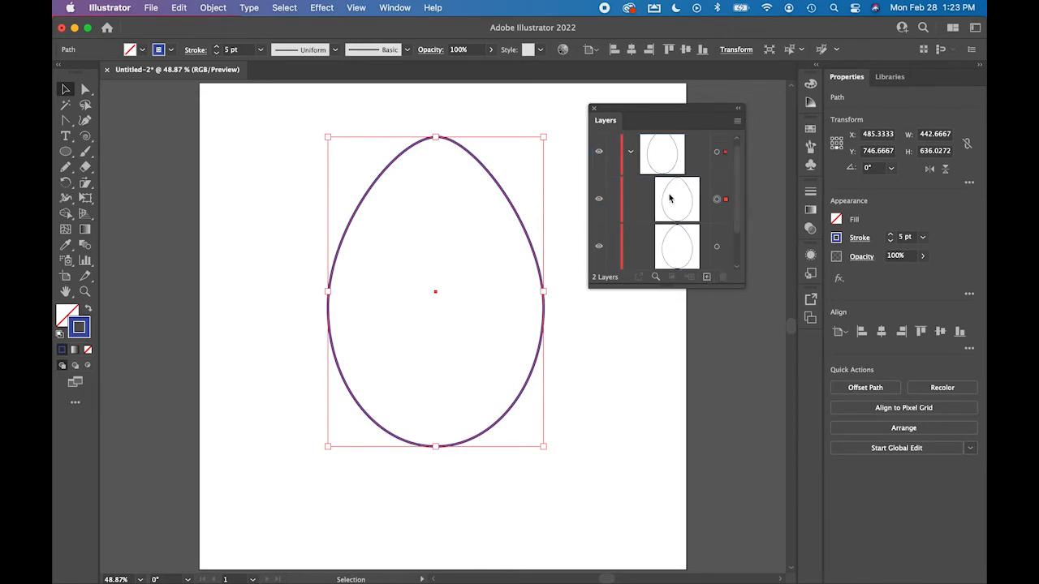
# Hide the upper copy of the egg path and select the lower copy in Layer 2.
pyautogui.click(599, 200)
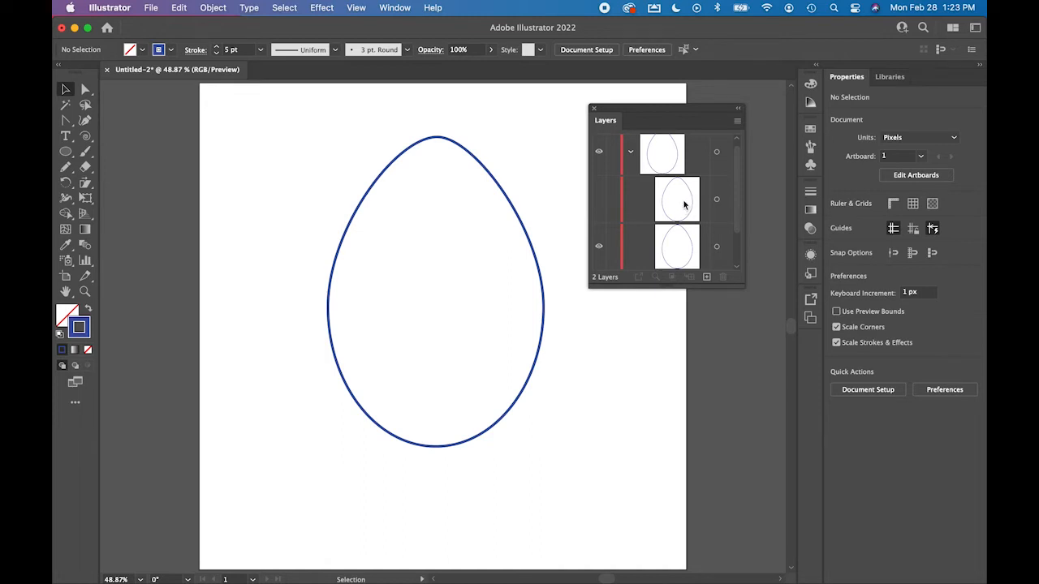
pyautogui.click(675, 253)
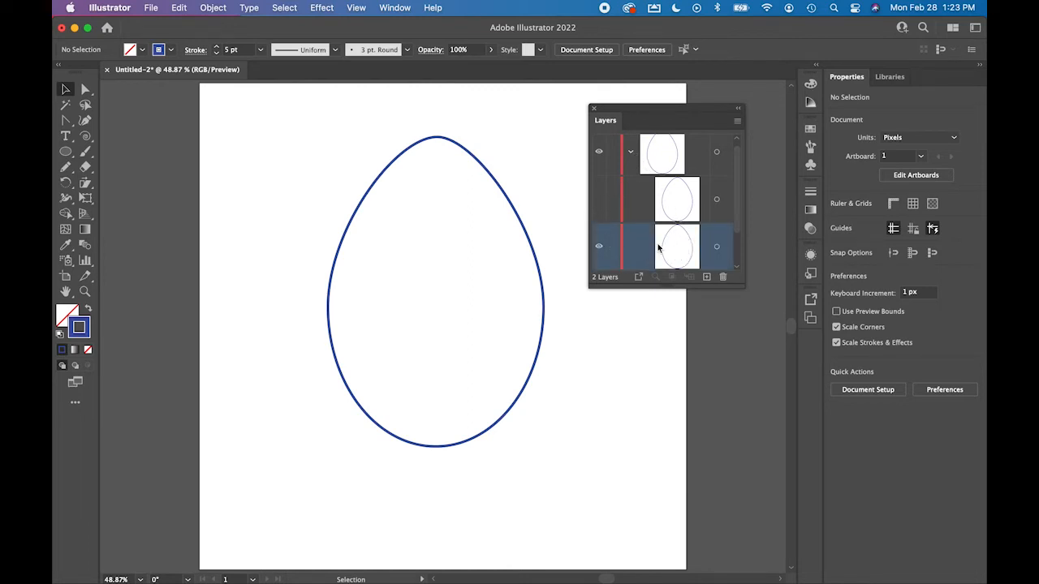
pyautogui.click(716, 247)
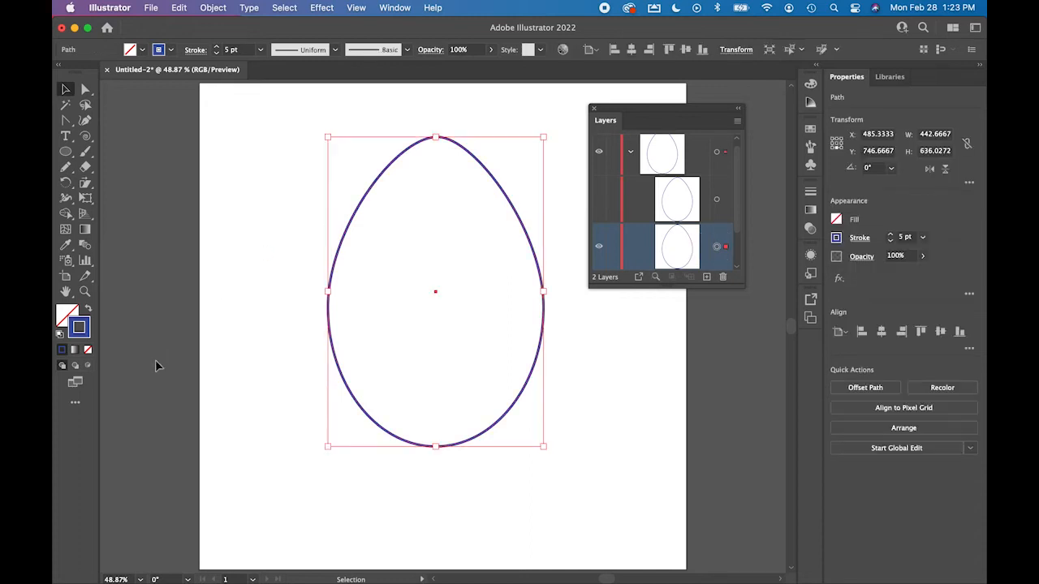
# Give the lower egg a dark blue stroke and a pale yellow fill from the color spectrum.
pyautogui.click(810, 84)
pyautogui.click(662, 183)
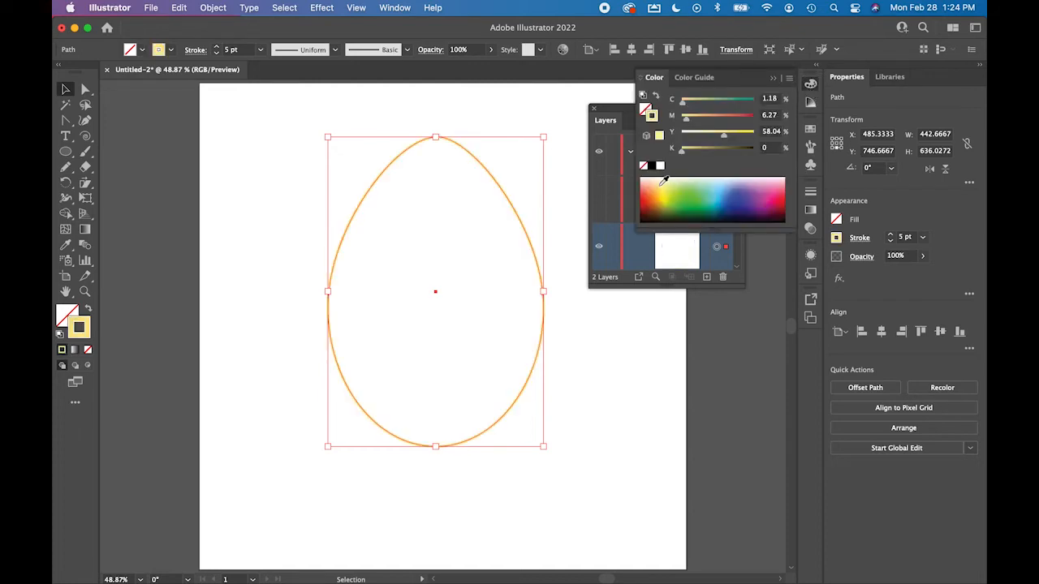
pyautogui.click(741, 204)
pyautogui.click(644, 108)
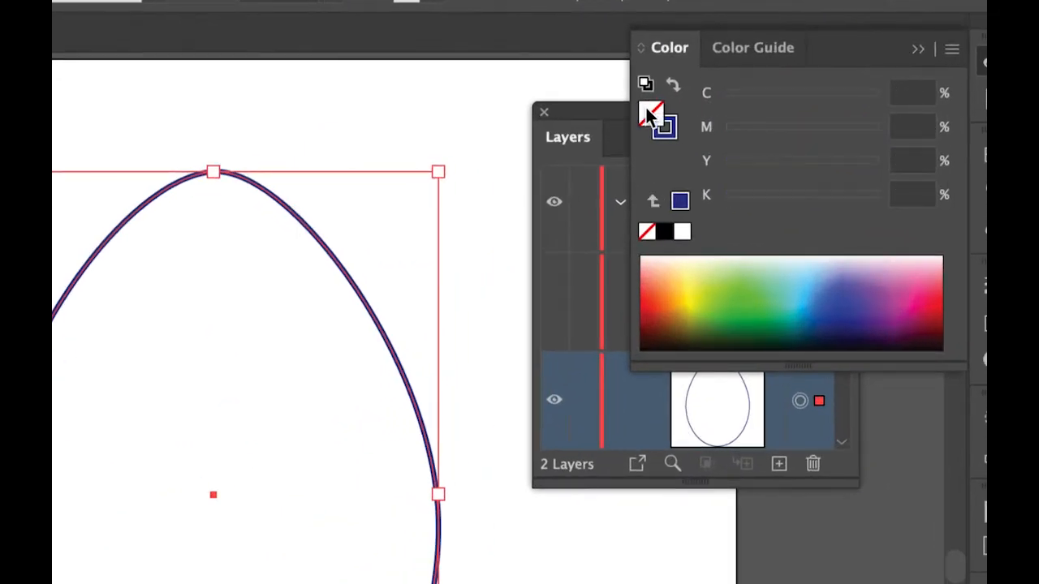
pyautogui.click(682, 270)
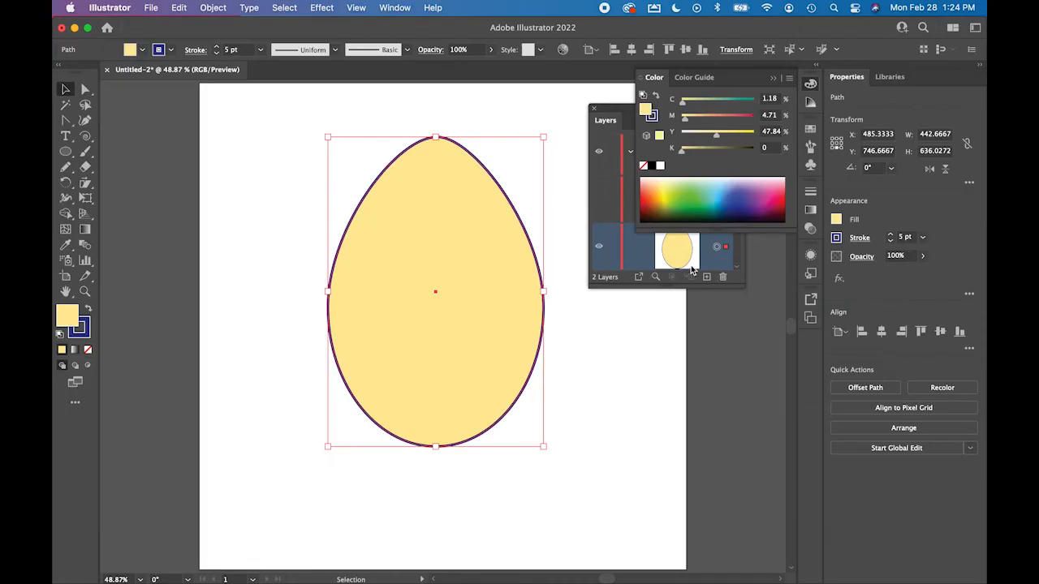
pyautogui.click(682, 255)
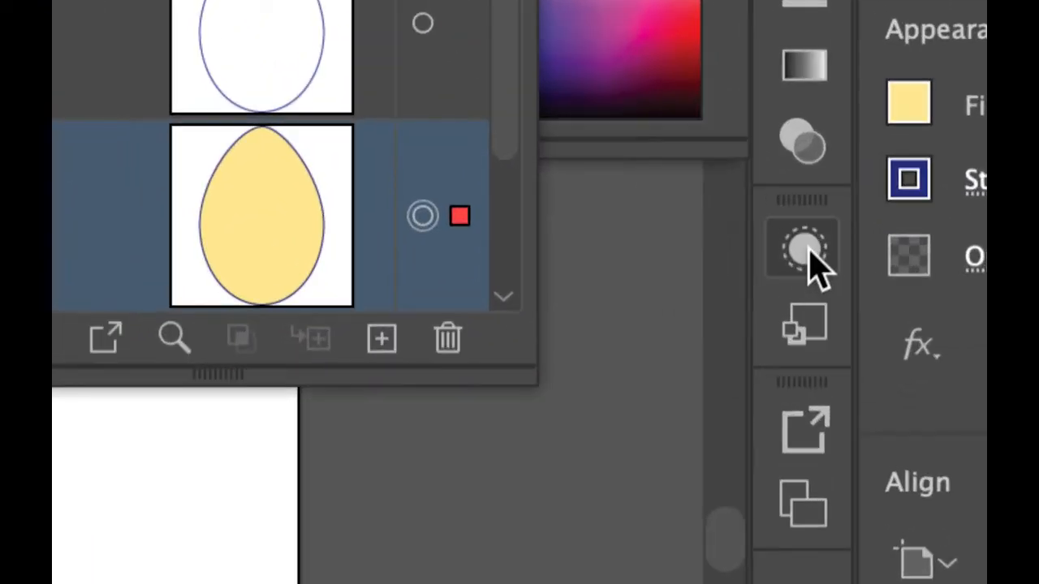
# Show the egg's appearance attributes in a floating panel near its upper-left edge, collapsing the leftover graphic styles.
pyautogui.click(811, 257)
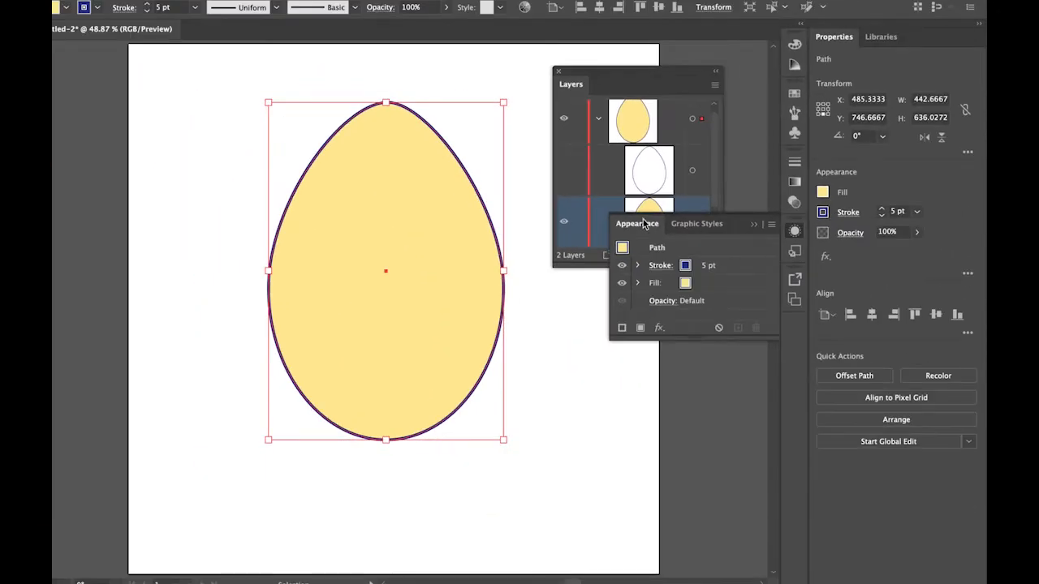
pyautogui.moveTo(644, 223); pyautogui.dragTo(171, 102)
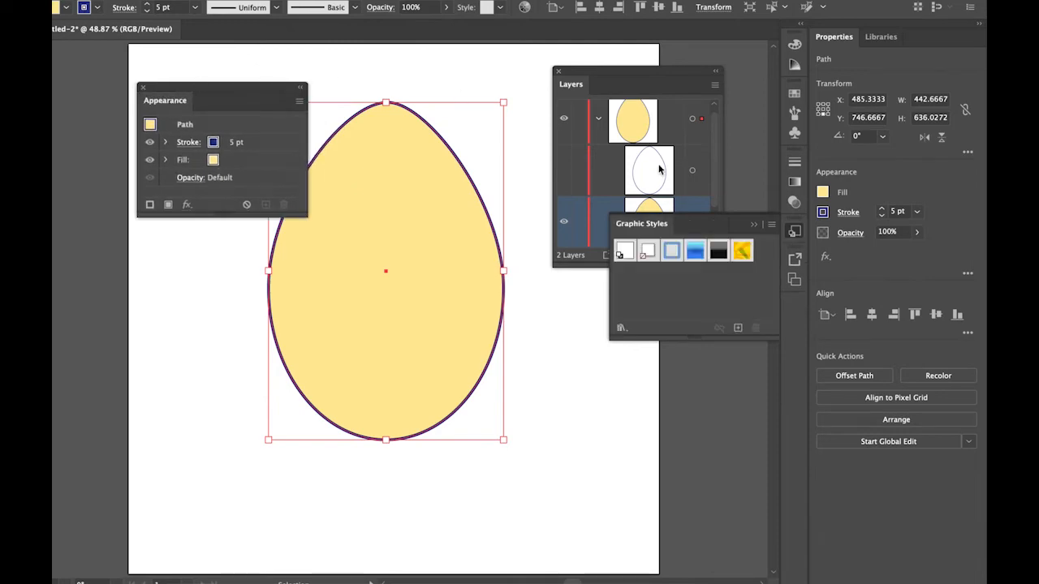
pyautogui.click(754, 223)
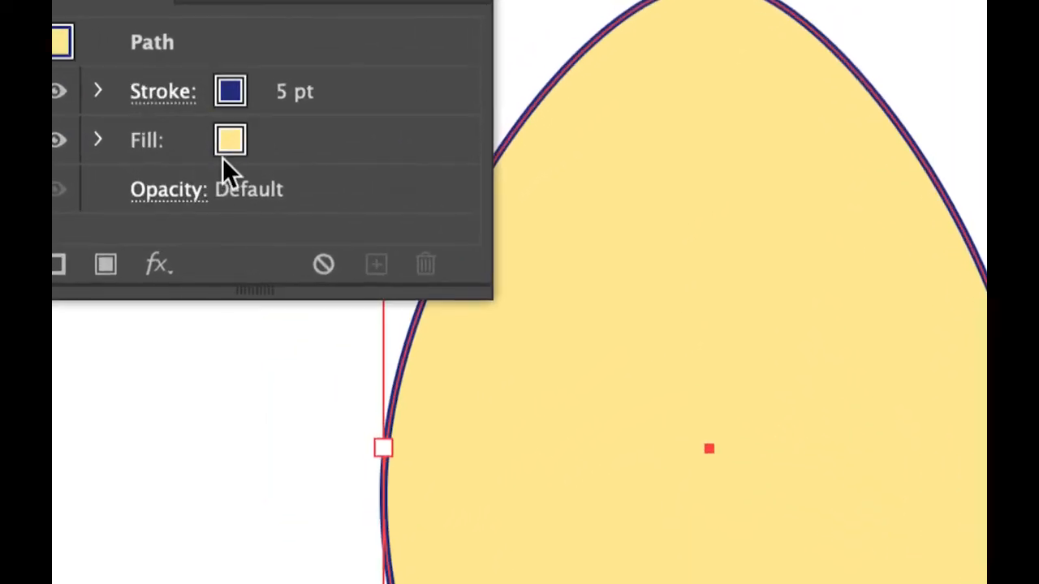
# Duplicate the egg's yellow fill and apply the star-and-dove pattern swatch to the upper copy, leaving the egg deselected.
pyautogui.click(299, 138)
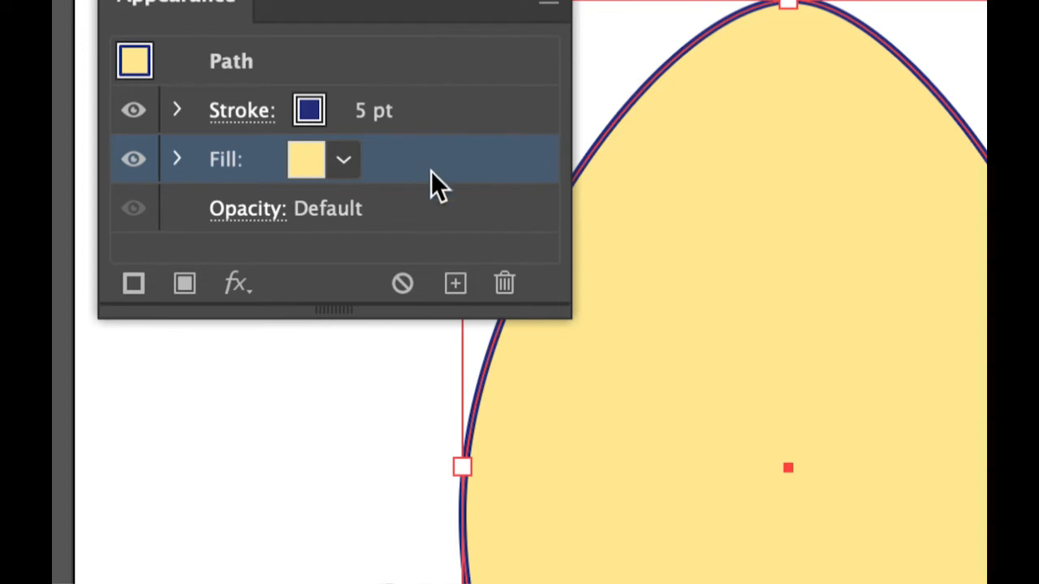
pyautogui.click(457, 283)
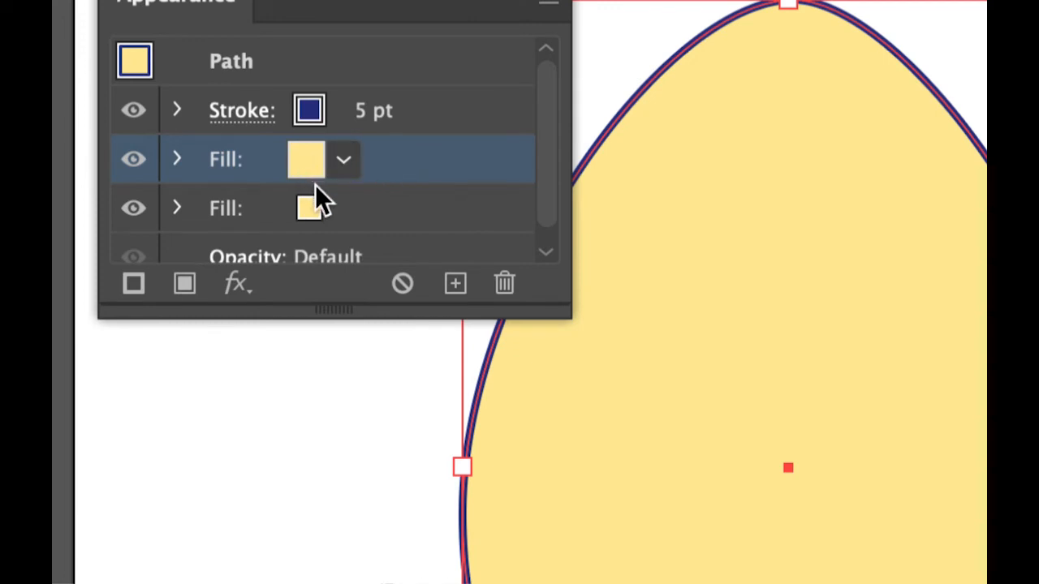
pyautogui.click(356, 201)
pyautogui.click(382, 159)
pyautogui.click(343, 160)
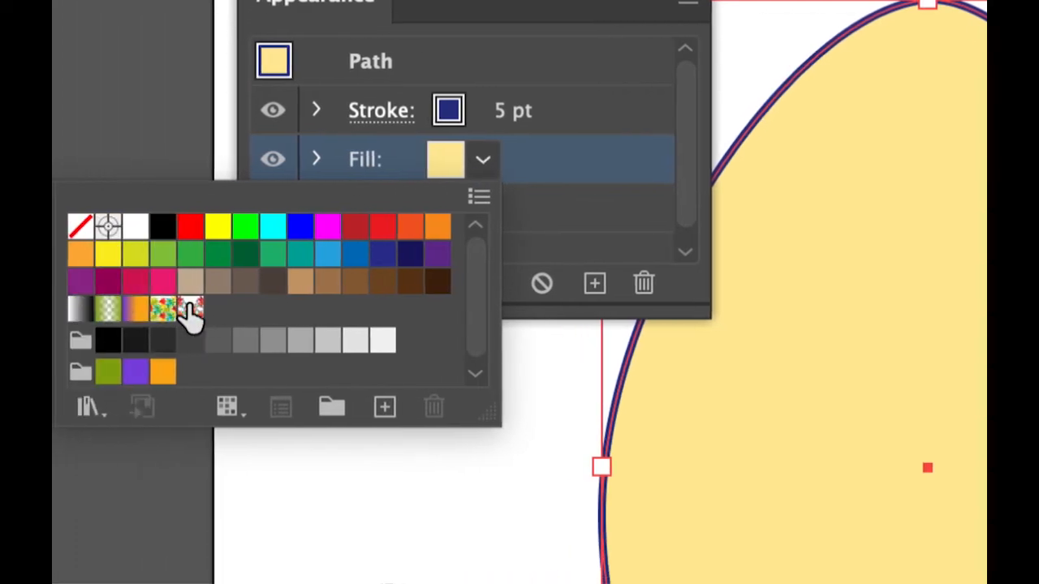
pyautogui.click(57, 308)
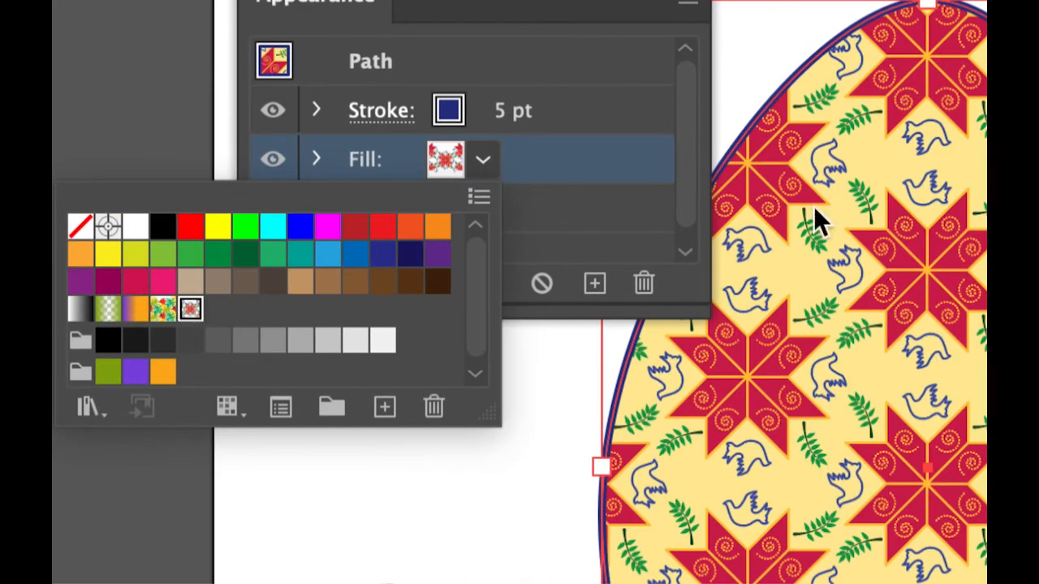
pyautogui.click(600, 170)
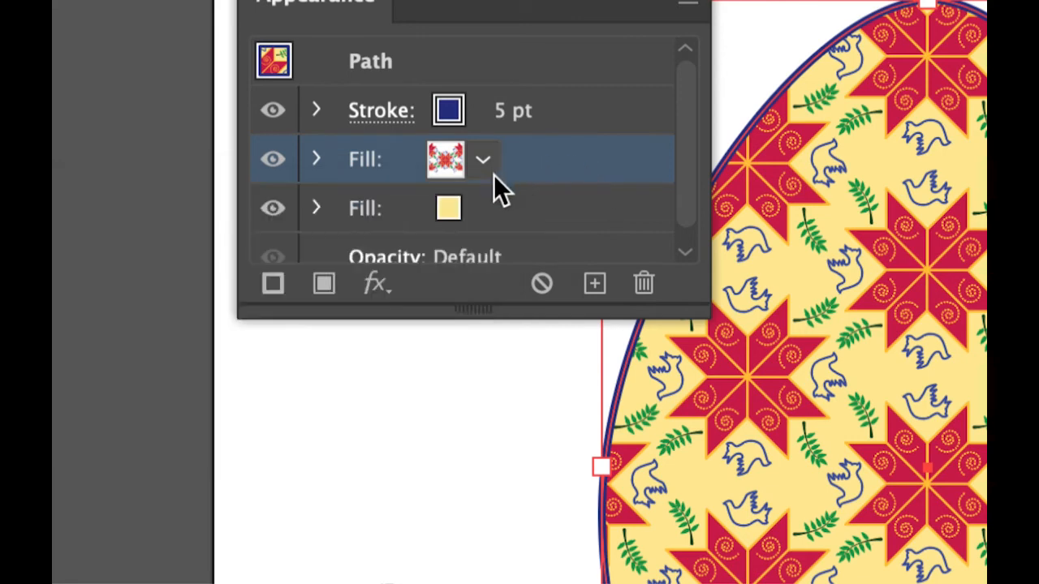
pyautogui.click(451, 206)
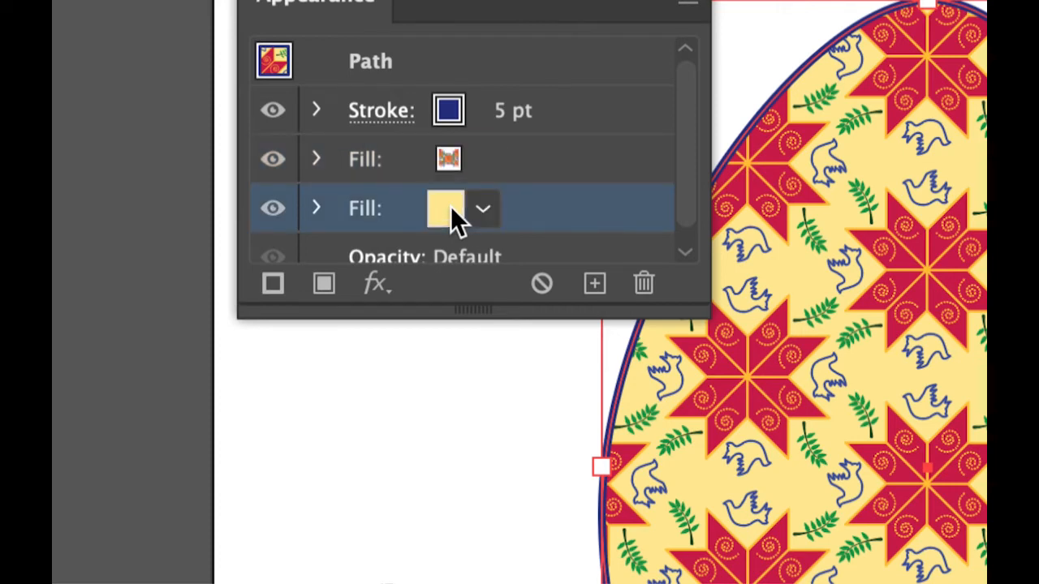
pyautogui.click(452, 154)
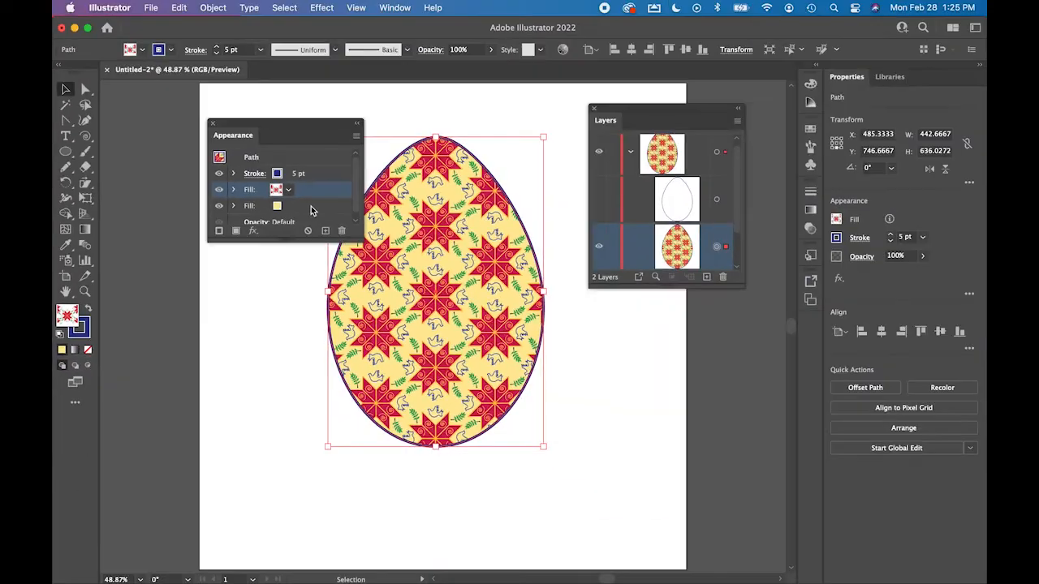
pyautogui.click(589, 388)
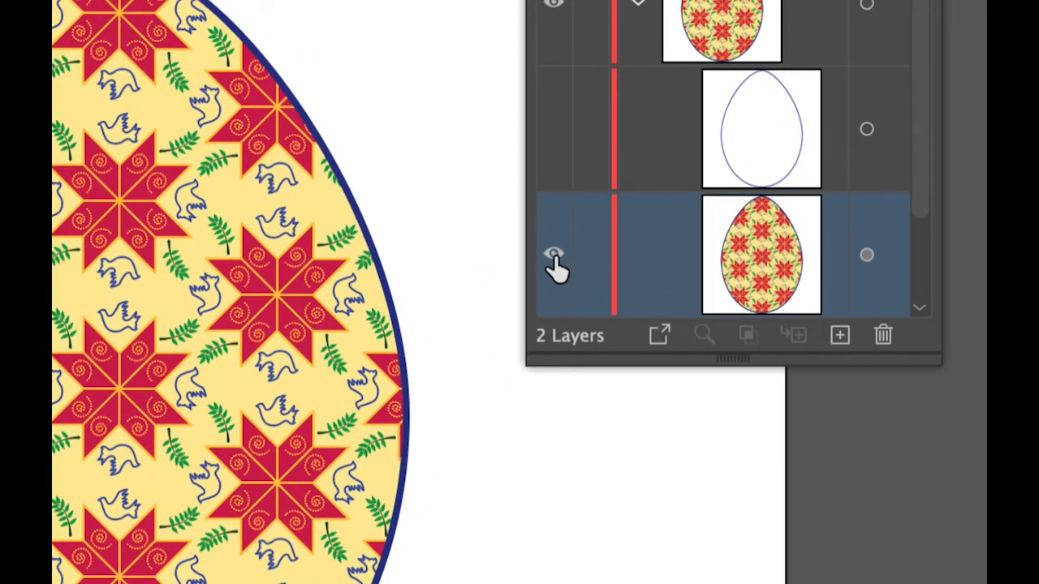
# Hide the patterned egg, show the plain outline egg, and turn on Draw Inside mode for that outline.
pyautogui.click(554, 256)
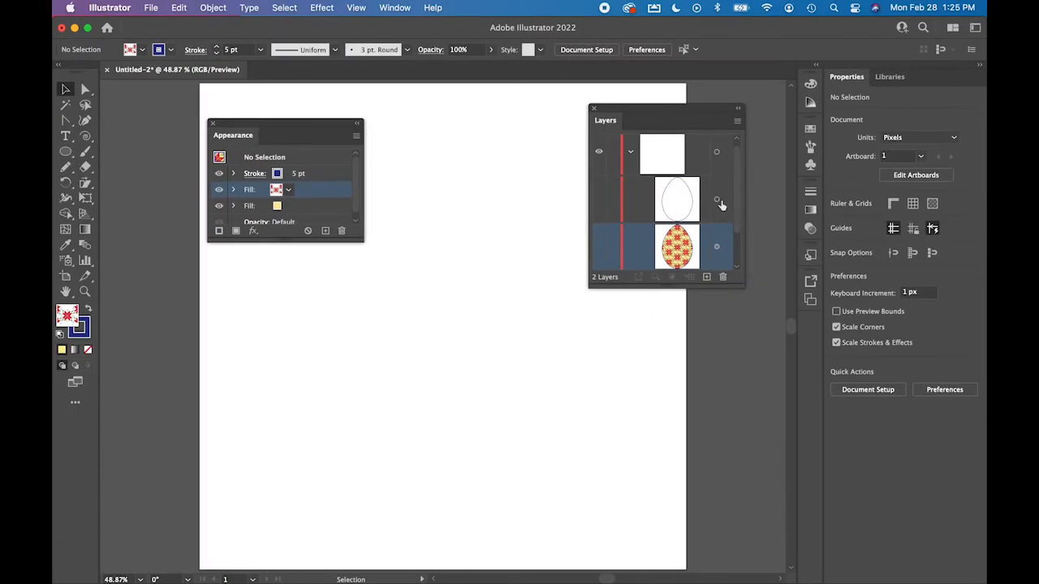
pyautogui.click(599, 201)
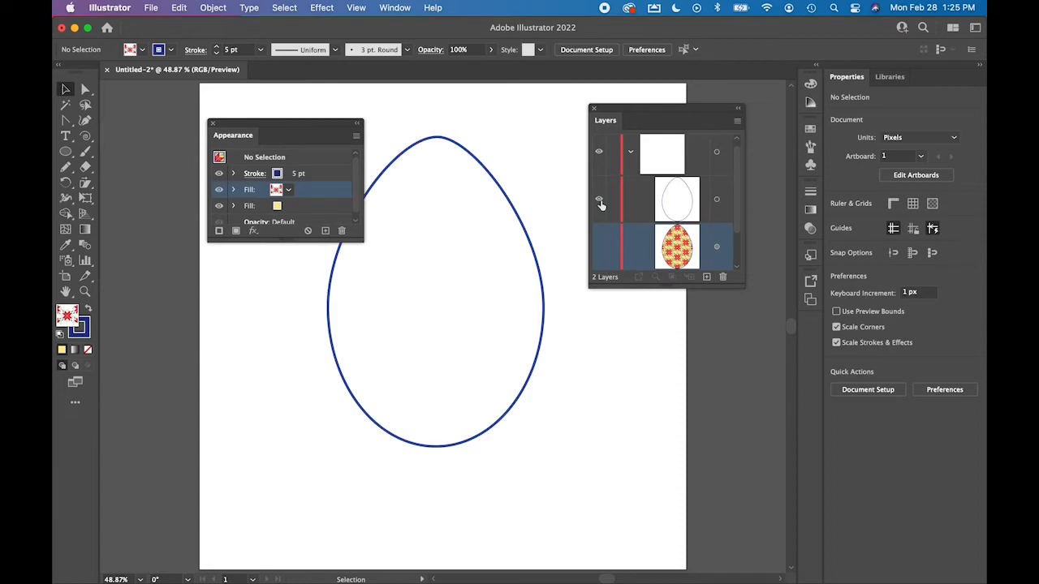
pyautogui.click(717, 200)
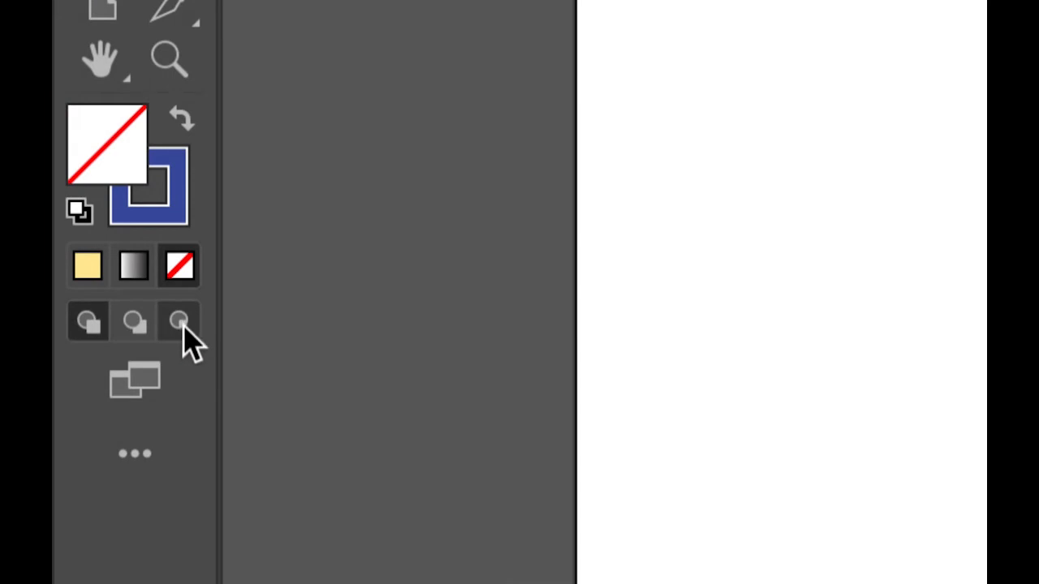
pyautogui.click(182, 326)
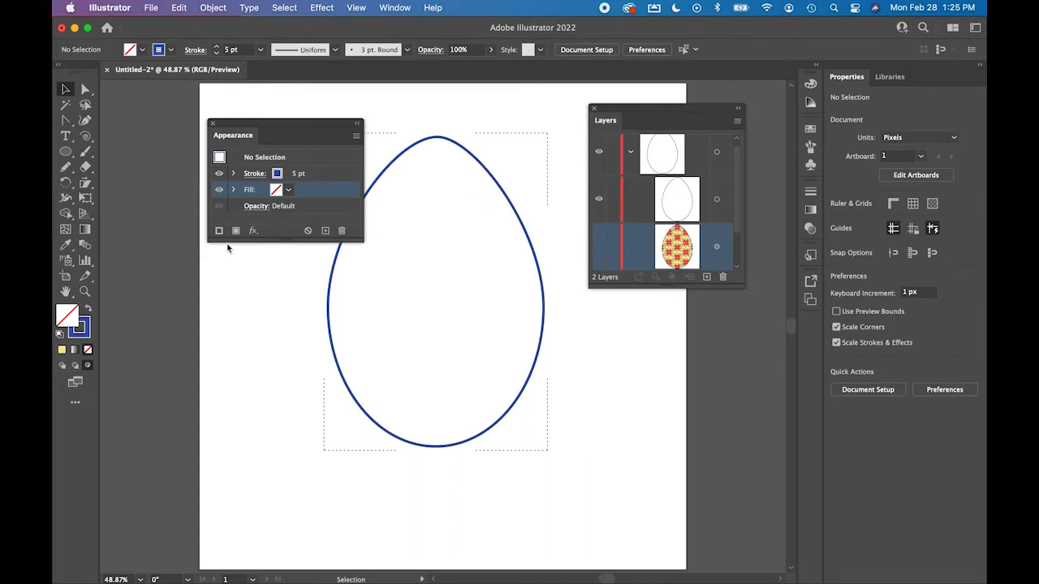
# Draw a black, strokeless crescent shadow about 458 by 602 px along the egg's left and lower edge with the Pencil tool.
pyautogui.click(69, 168)
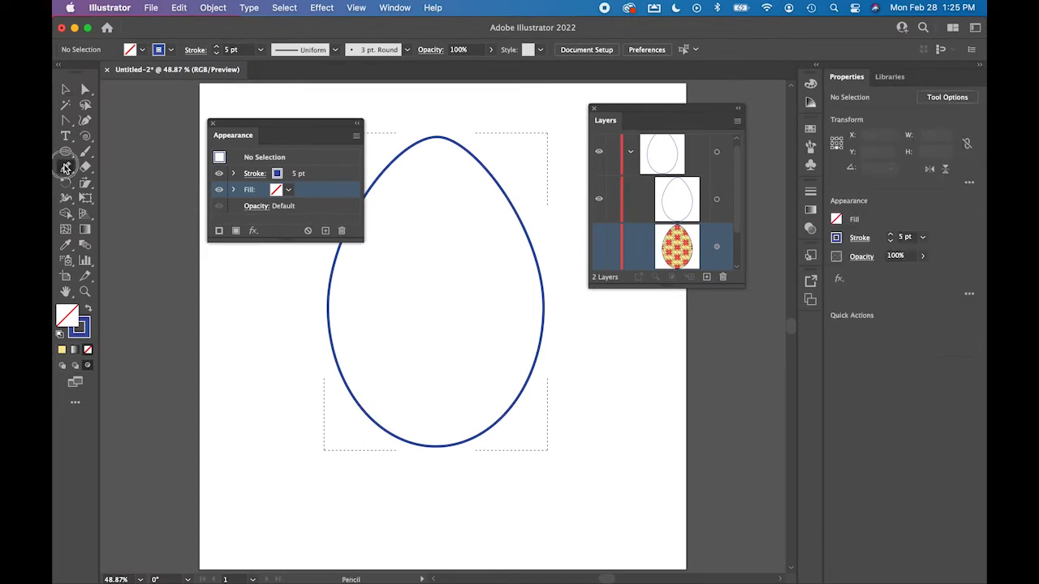
pyautogui.click(89, 311)
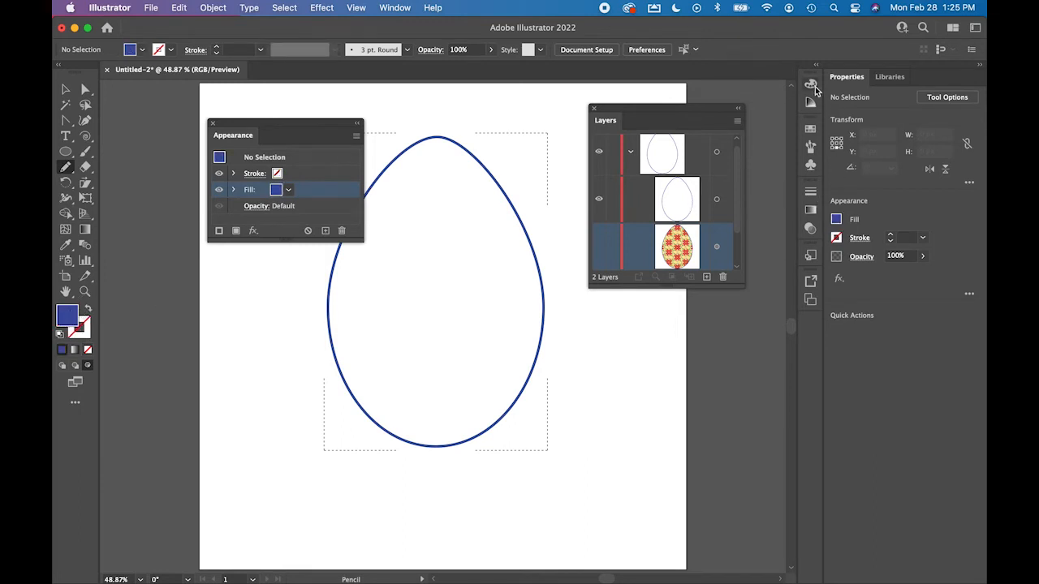
pyautogui.click(812, 85)
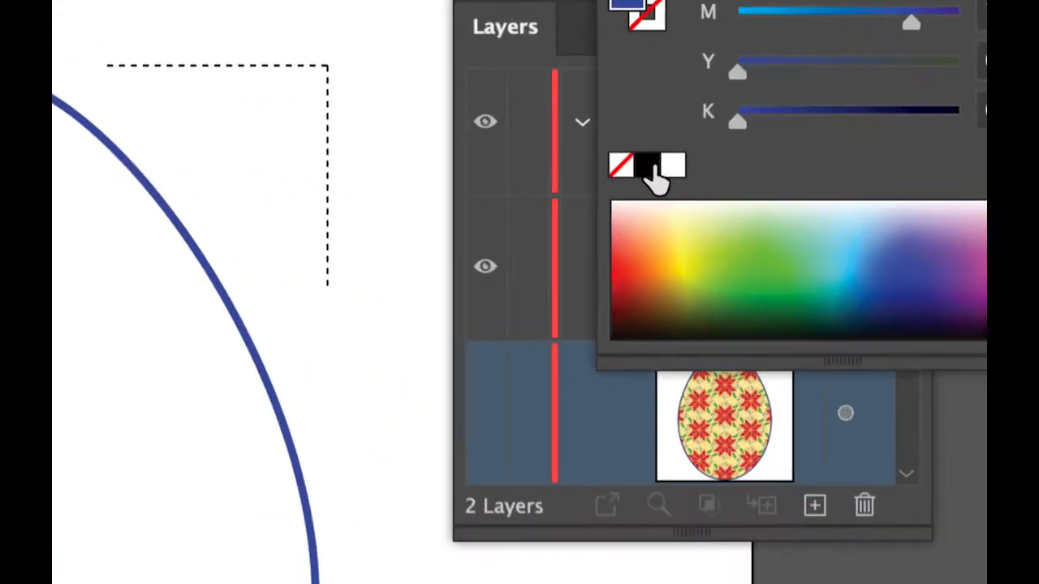
pyautogui.click(652, 172)
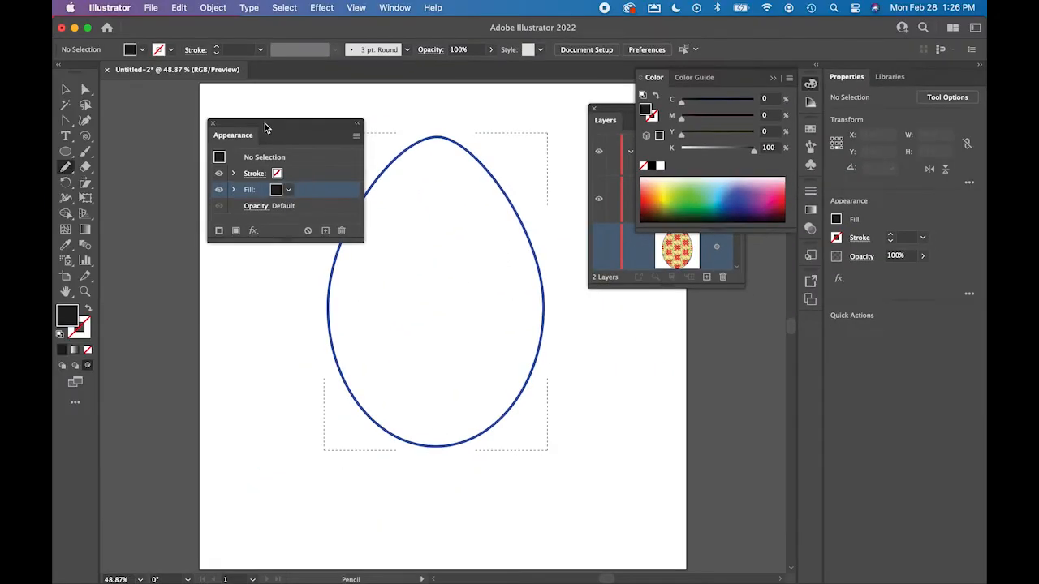
pyautogui.moveTo(265, 128); pyautogui.dragTo(194, 148)
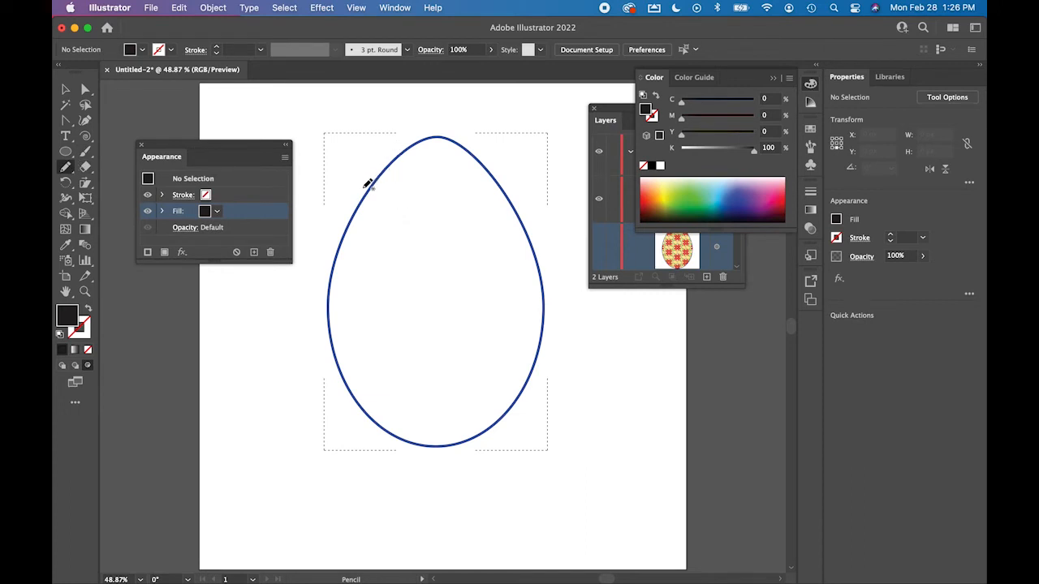
pyautogui.moveTo(359, 191)
pyautogui.mouseDown()
pyautogui.moveTo(374, 187)
pyautogui.moveTo(373, 302)
pyautogui.moveTo(401, 393)
pyautogui.moveTo(471, 416)
pyautogui.moveTo(515, 398)
pyautogui.moveTo(522, 424)
pyautogui.moveTo(464, 476)
pyautogui.moveTo(388, 467)
pyautogui.moveTo(339, 420)
pyautogui.moveTo(315, 374)
pyautogui.moveTo(300, 312)
pyautogui.moveTo(312, 237)
pyautogui.moveTo(360, 191)
pyautogui.mouseUp()
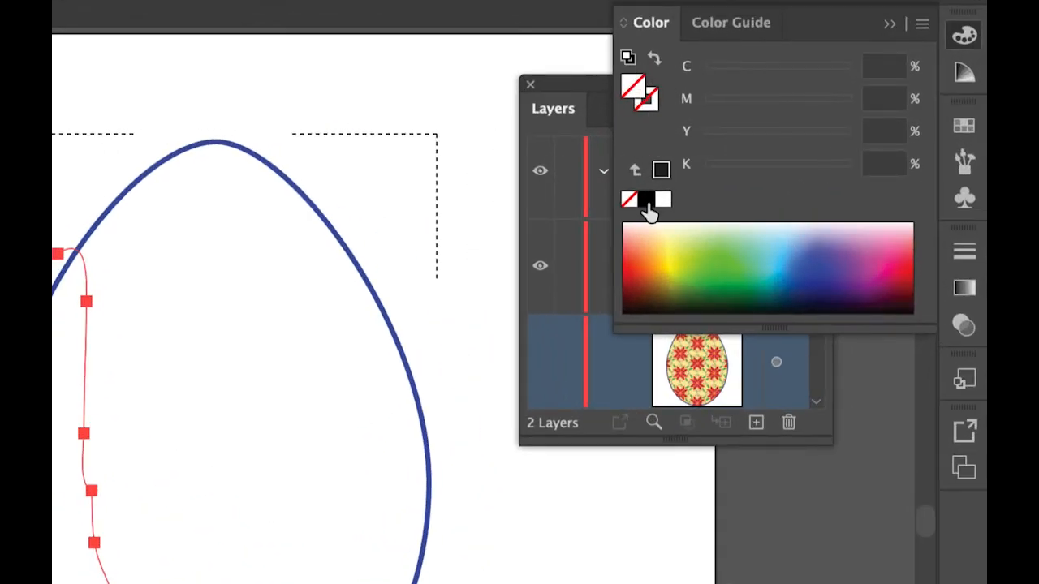
pyautogui.click(647, 202)
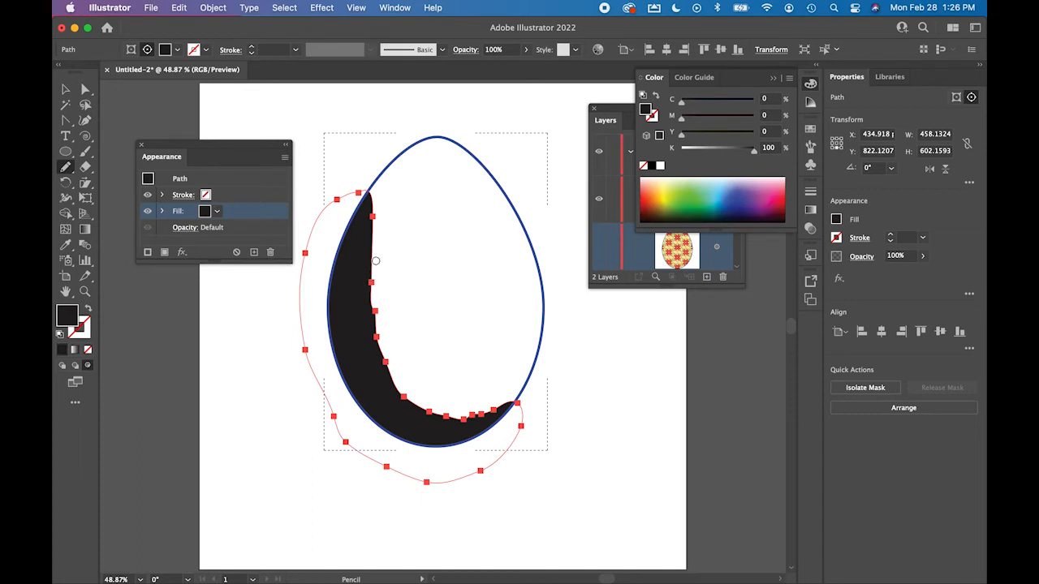
# Smooth the inner curve of the black crescent by redrawing it with the Pencil tool.
pyautogui.moveTo(418, 415)
pyautogui.mouseDown()
pyautogui.moveTo(472, 410)
pyautogui.moveTo(387, 382)
pyautogui.mouseUp()
pyautogui.moveTo(489, 416); pyautogui.dragTo(373, 360)
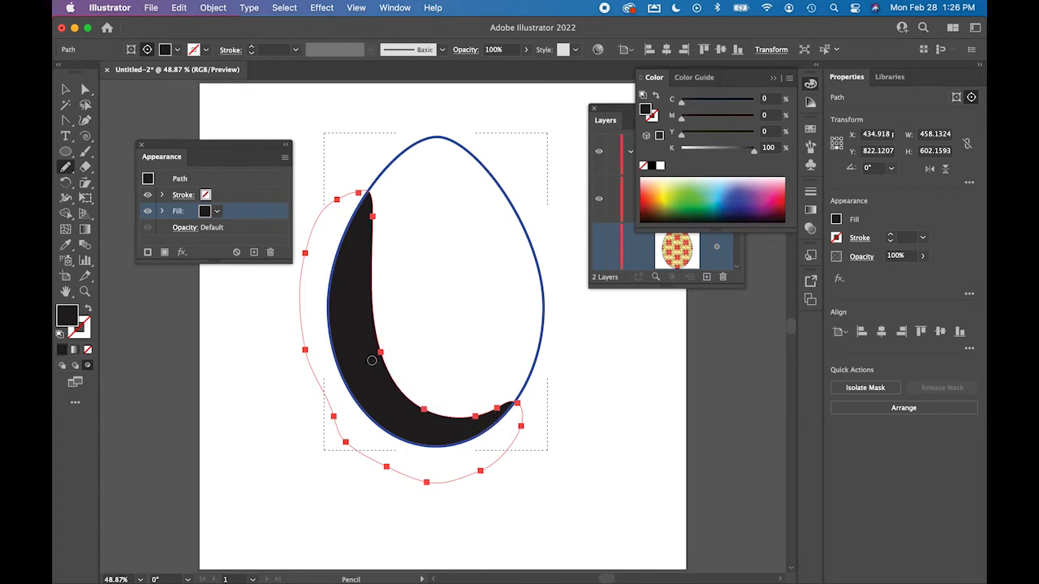
pyautogui.moveTo(438, 413); pyautogui.dragTo(357, 315)
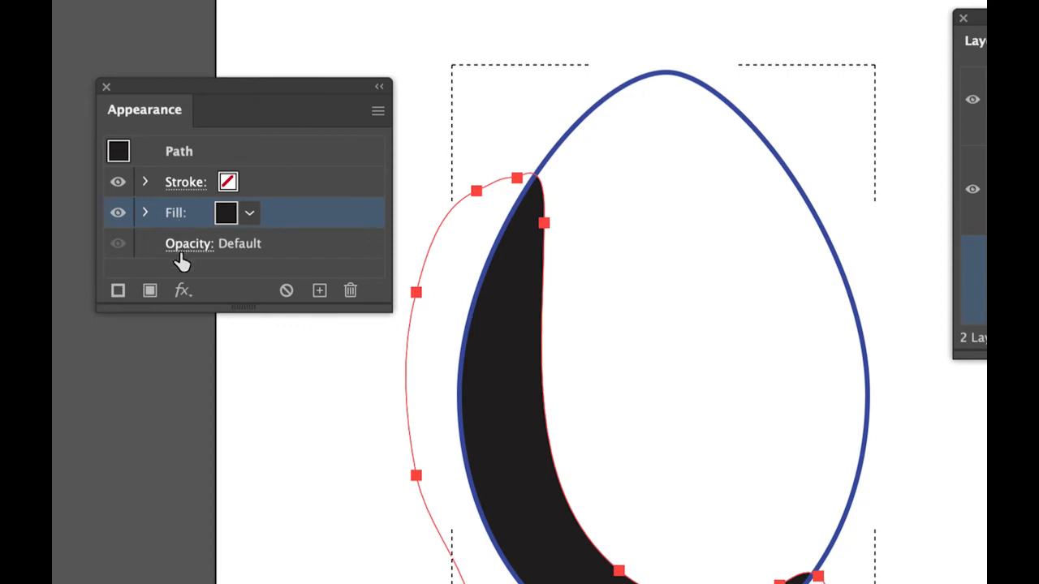
# Set the black crescent's fill to Multiply blending at 30% opacity.
pyautogui.click(144, 182)
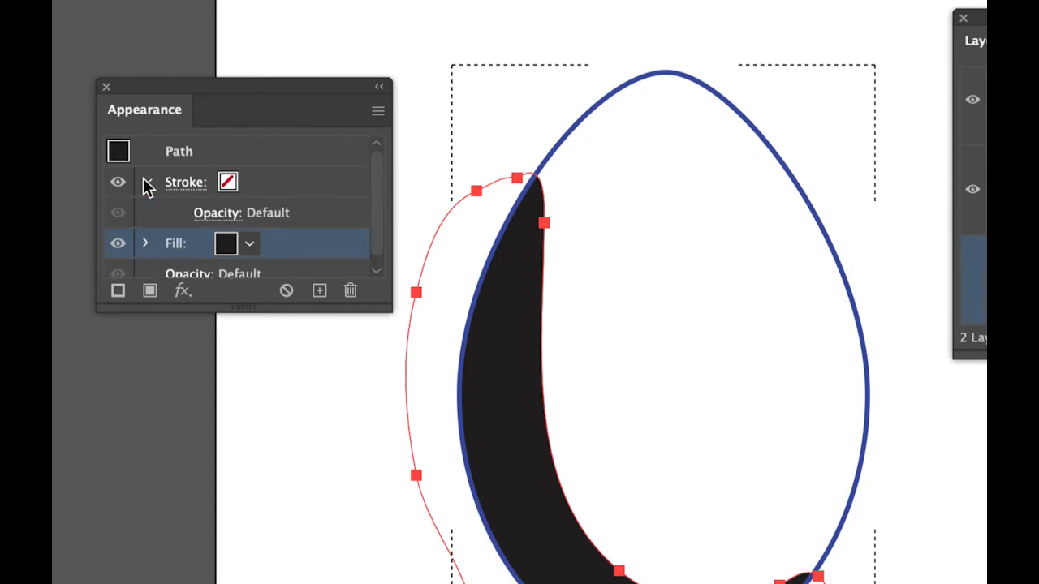
pyautogui.click(143, 181)
pyautogui.click(146, 213)
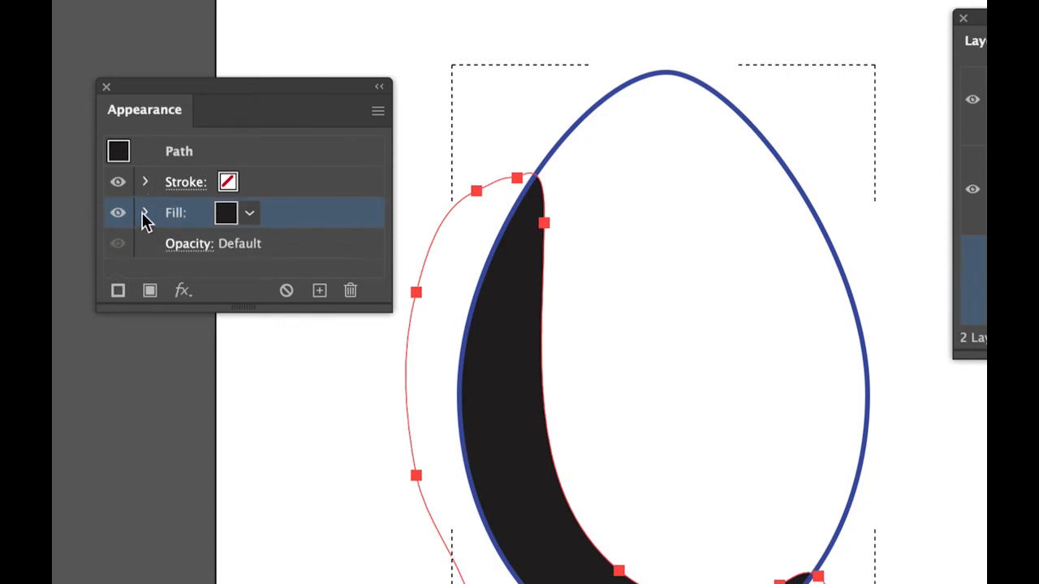
pyautogui.click(146, 213)
pyautogui.click(145, 215)
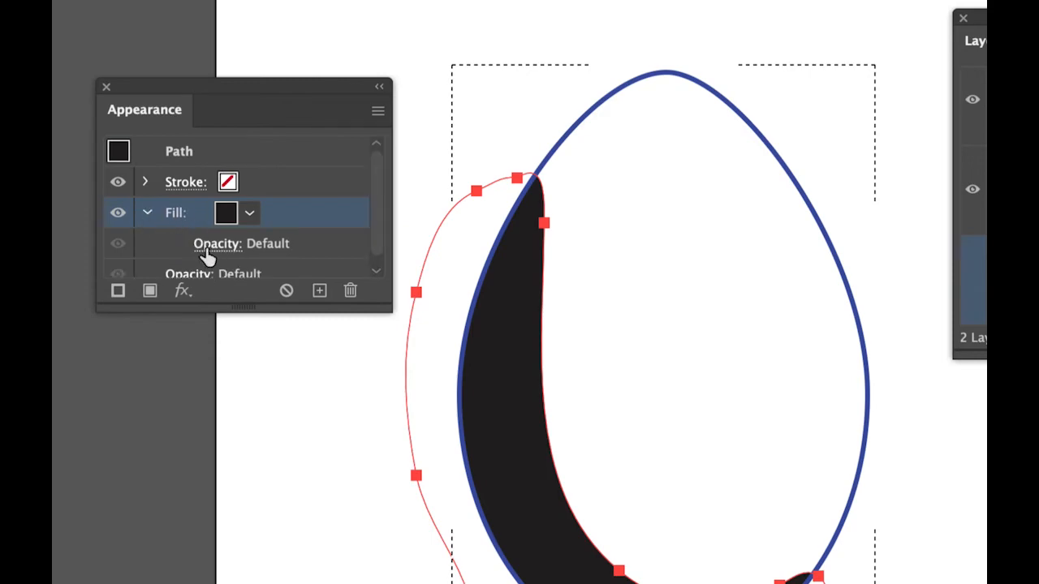
pyautogui.click(207, 246)
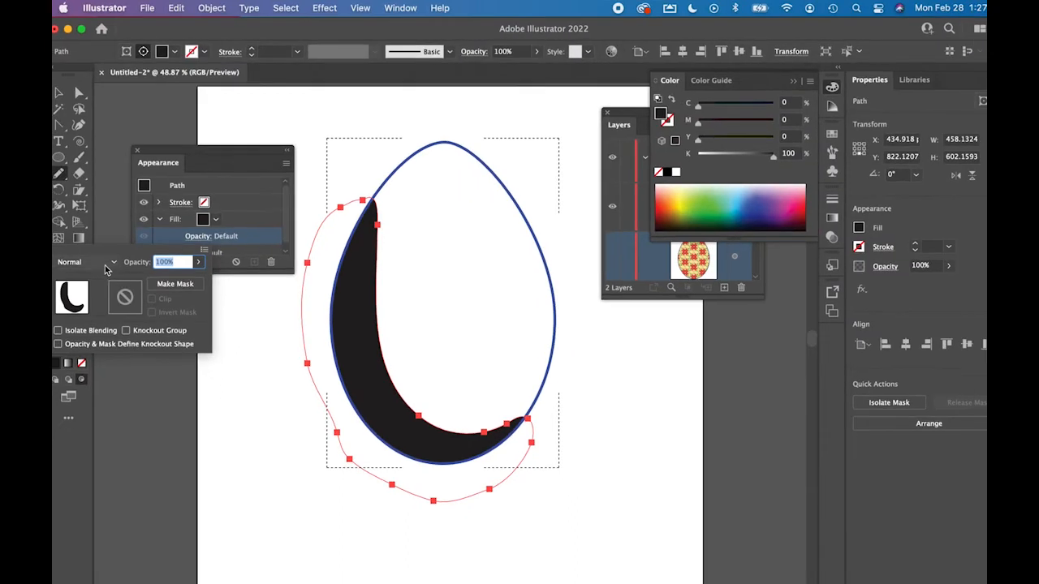
pyautogui.click(59, 288)
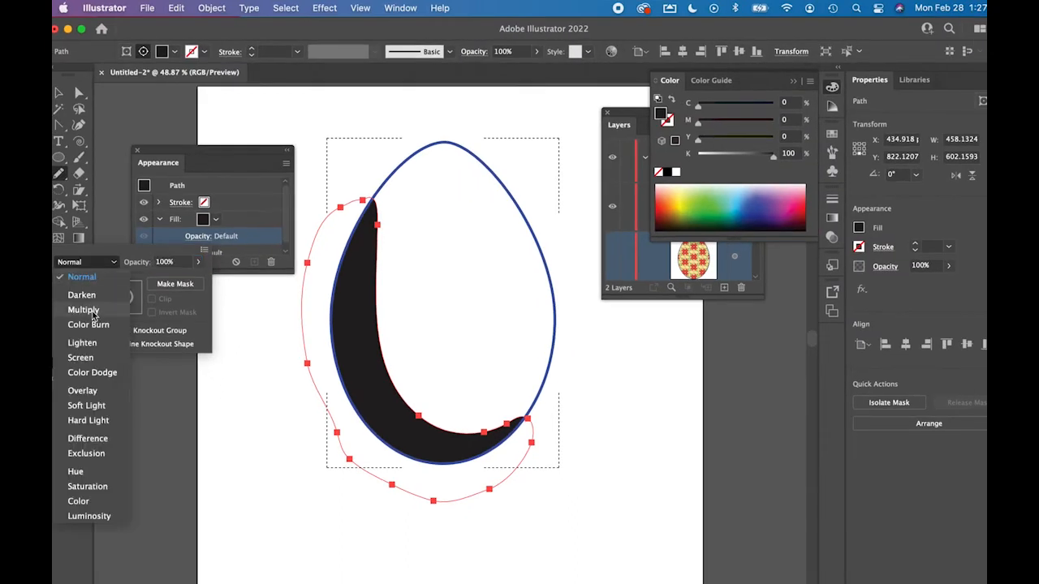
pyautogui.click(84, 310)
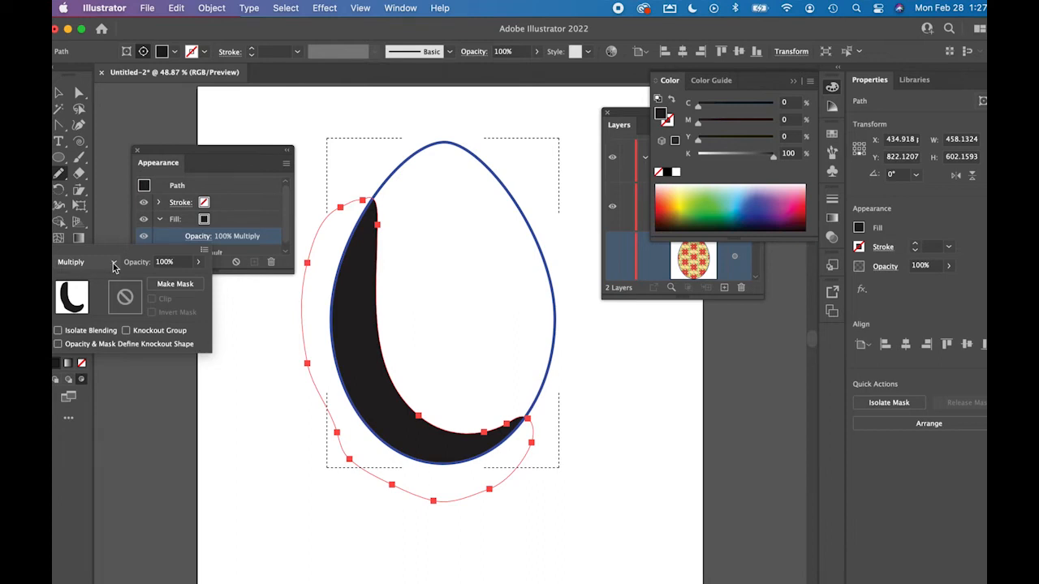
pyautogui.click(173, 264)
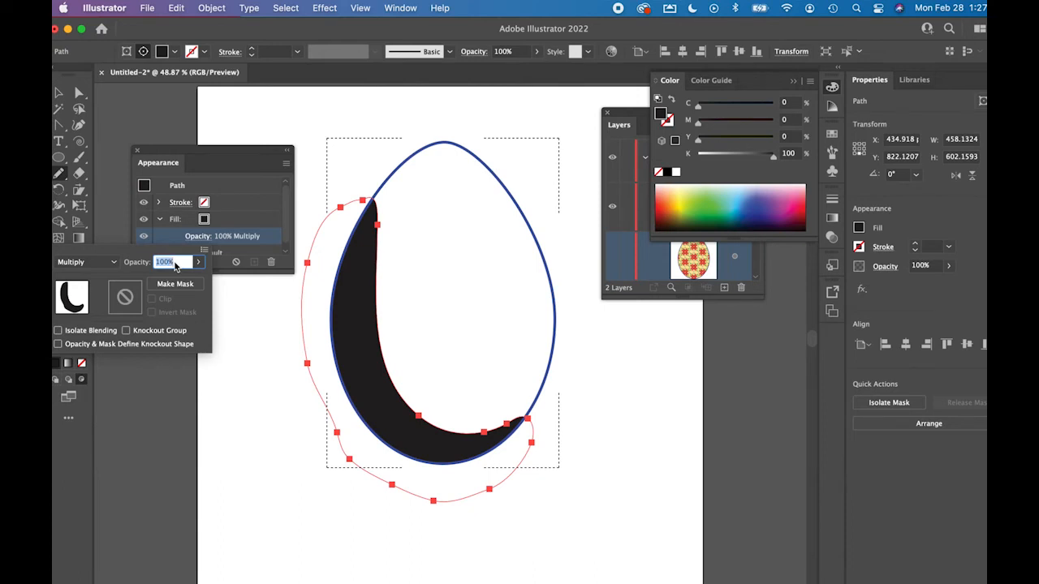
pyautogui.write('30')
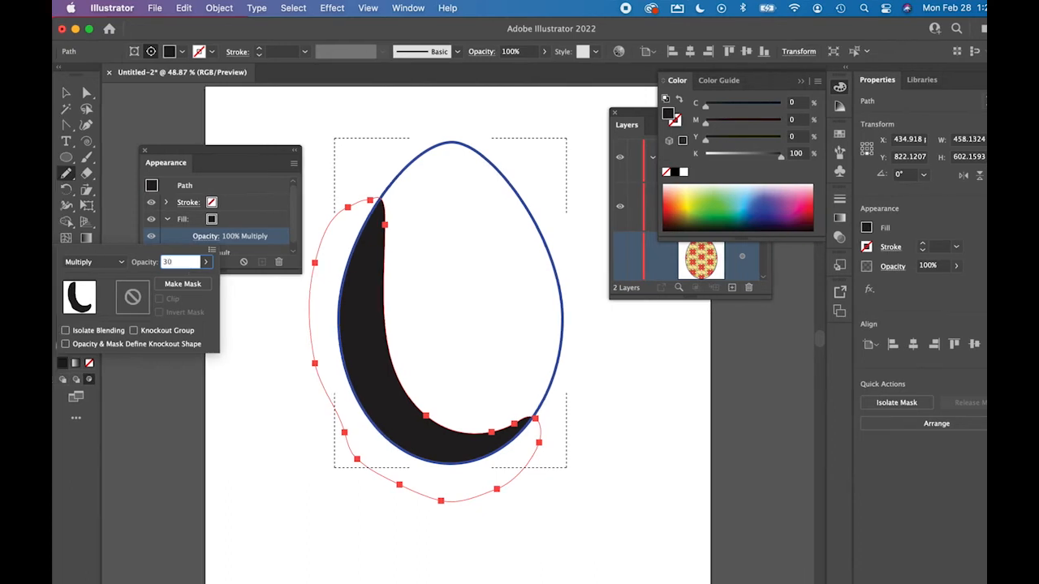
pyautogui.press('Return')
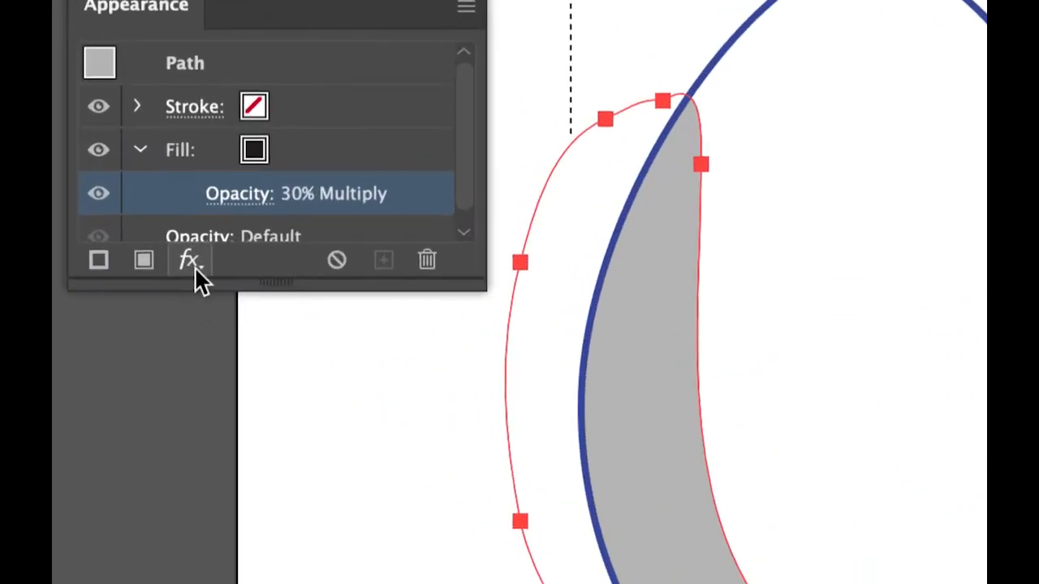
# Apply a Gaussian Blur with a 50-pixel radius to the crescent's fill.
pyautogui.click(194, 267)
pyautogui.click(151, 214)
pyautogui.click(308, 162)
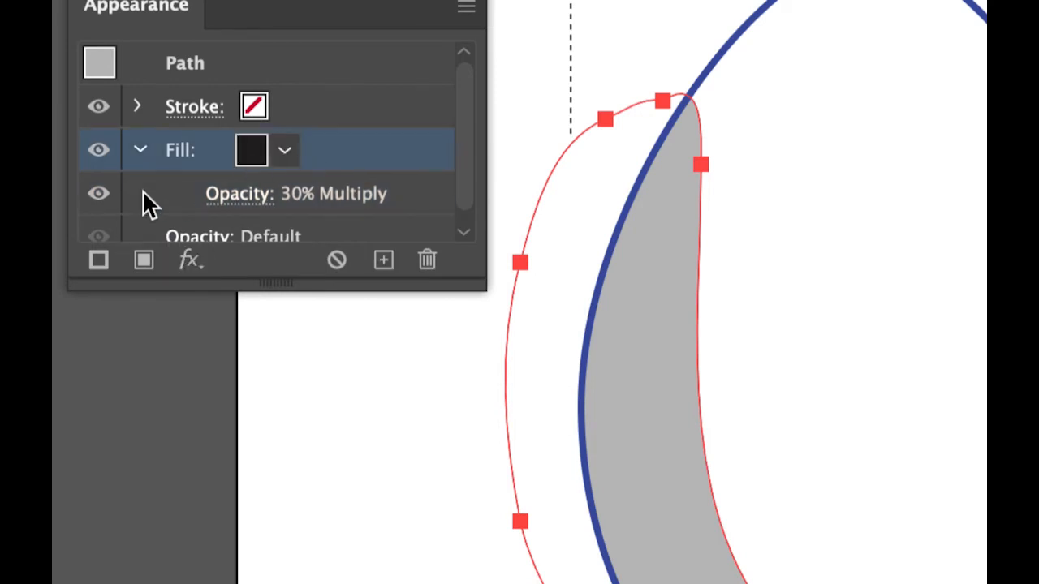
pyautogui.click(188, 261)
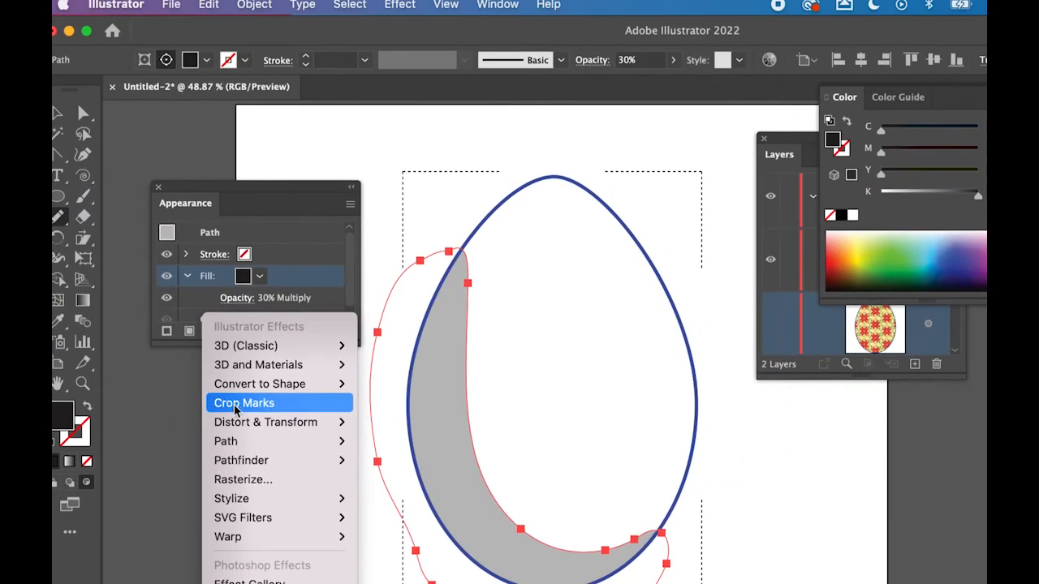
pyautogui.moveTo(241, 497)
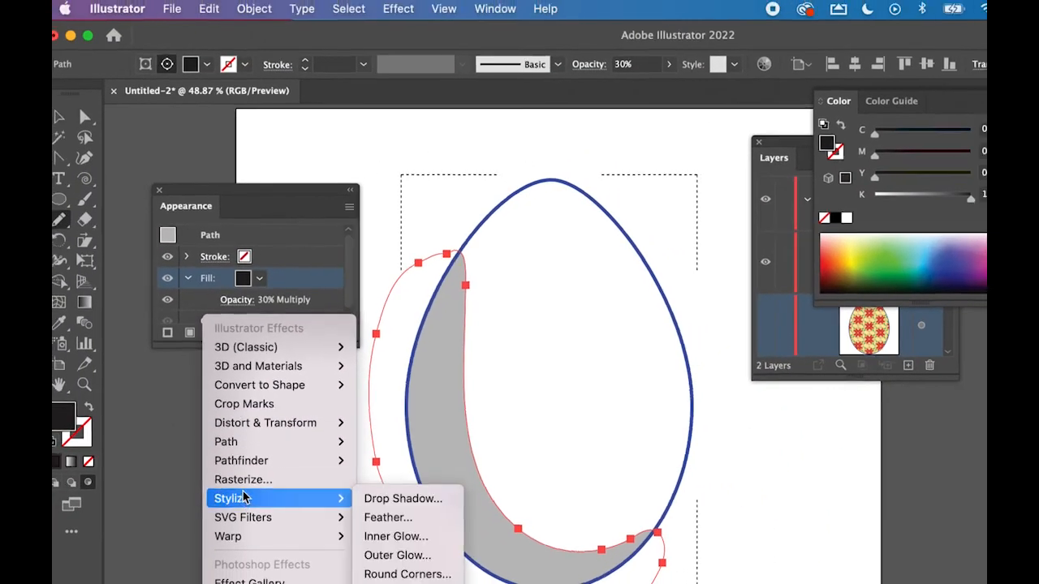
pyautogui.moveTo(205, 485)
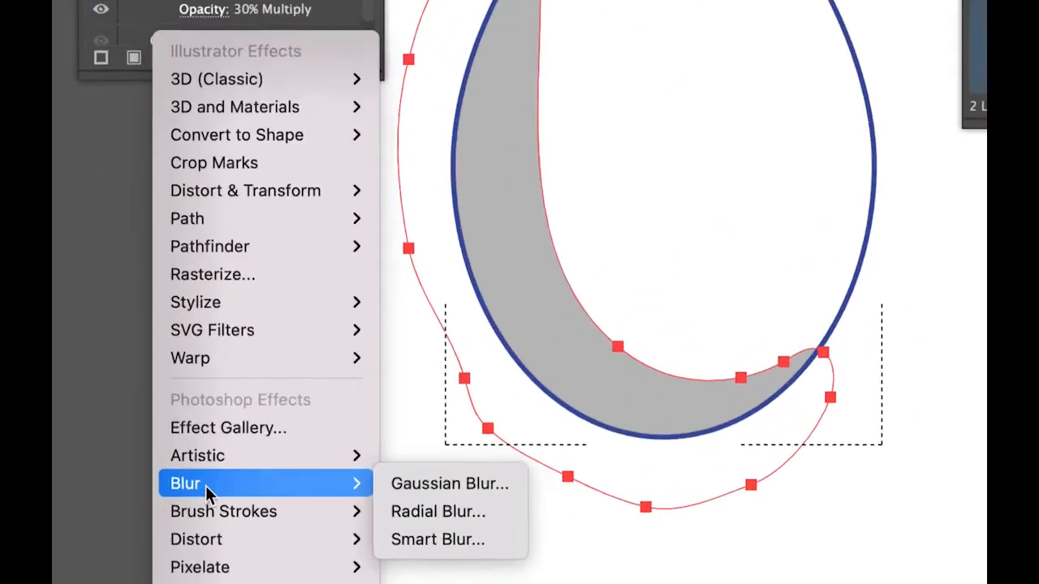
pyautogui.click(513, 483)
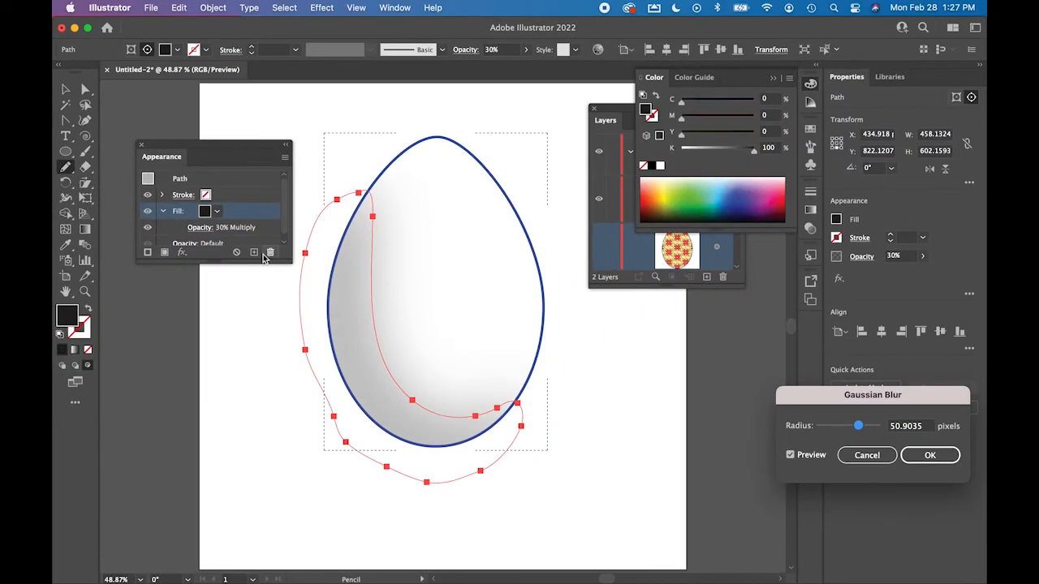
pyautogui.moveTo(825, 398); pyautogui.dragTo(524, 218)
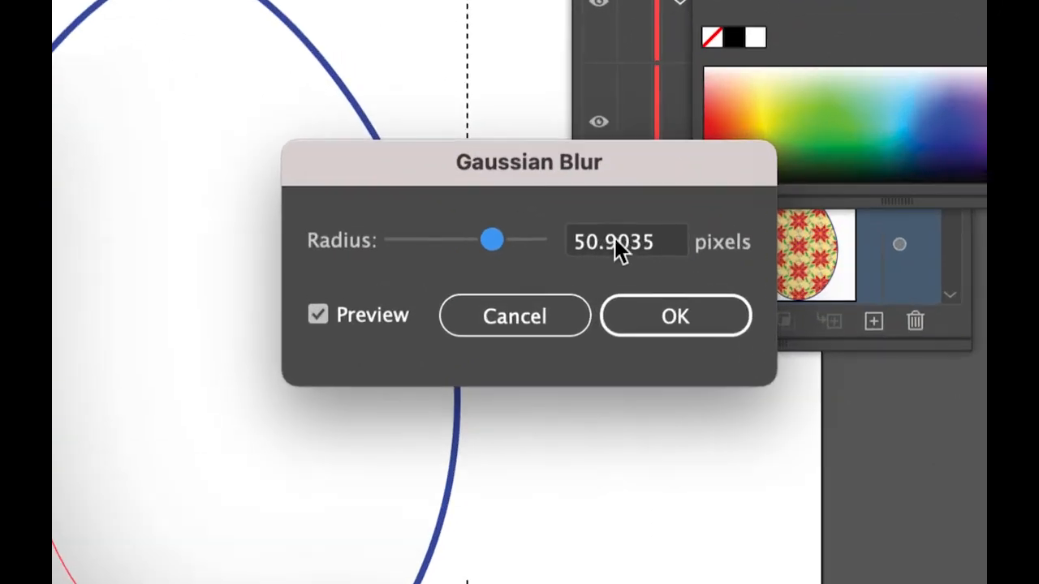
pyautogui.doubleClick(605, 243)
pyautogui.write('50')
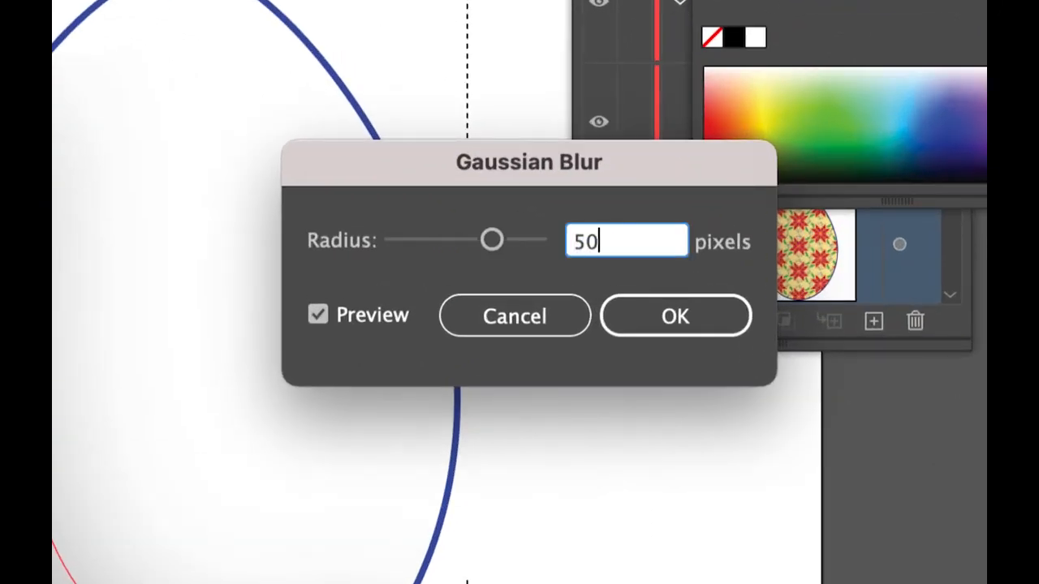
pyautogui.press('Return')
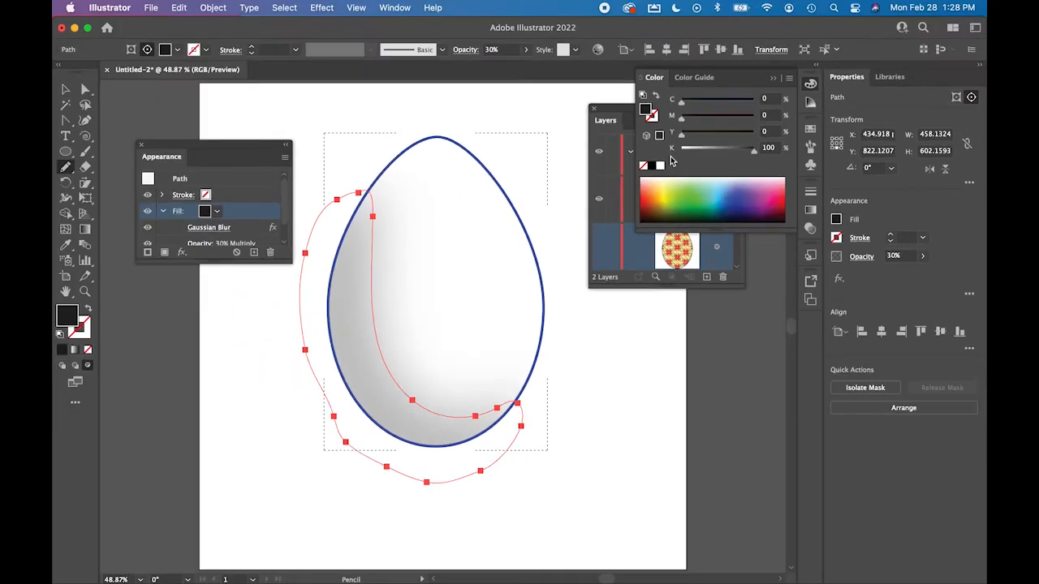
# Expand the clip group in the Layers panel and enlarge the panel to reveal the clipping path and shadow path.
pyautogui.click(624, 109)
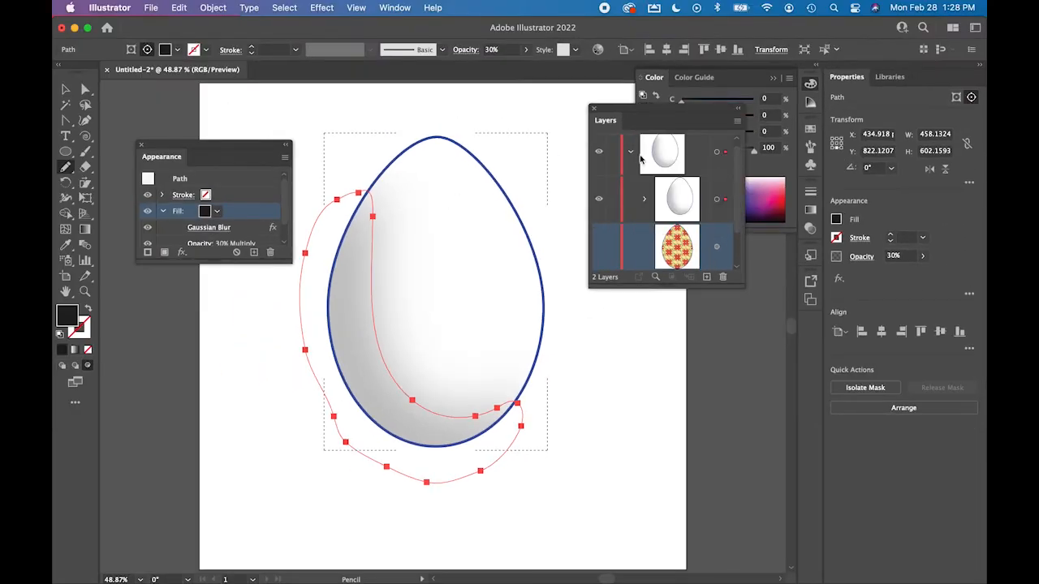
pyautogui.click(646, 199)
pyautogui.moveTo(738, 288); pyautogui.dragTo(784, 381)
pyautogui.moveTo(792, 291); pyautogui.dragTo(772, 297)
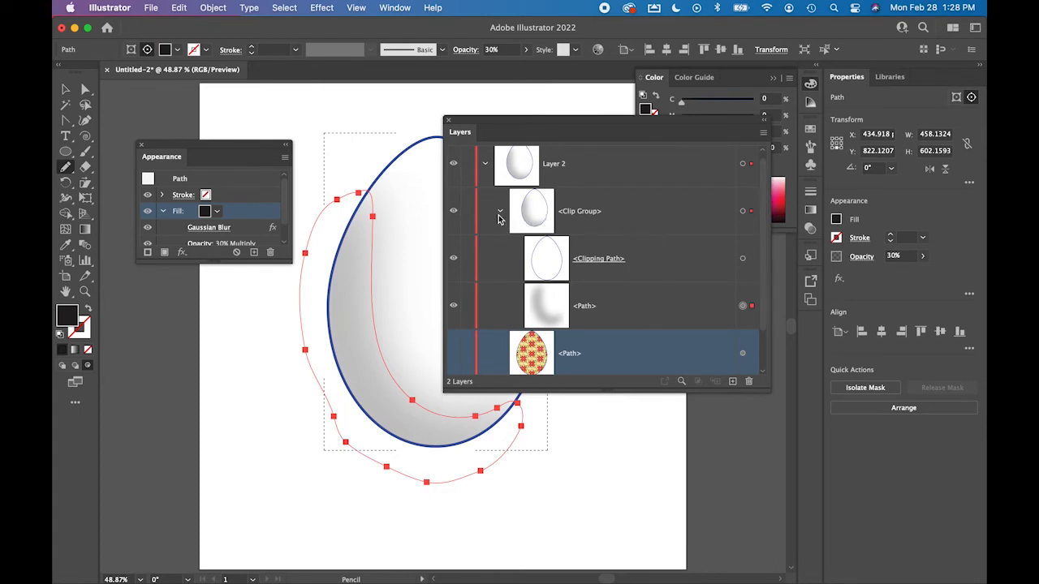
# Show the patterned egg beneath the shadow again, deselect the artwork, and return to Draw Normal mode.
pyautogui.click(453, 351)
pyautogui.click(66, 89)
pyautogui.click(293, 114)
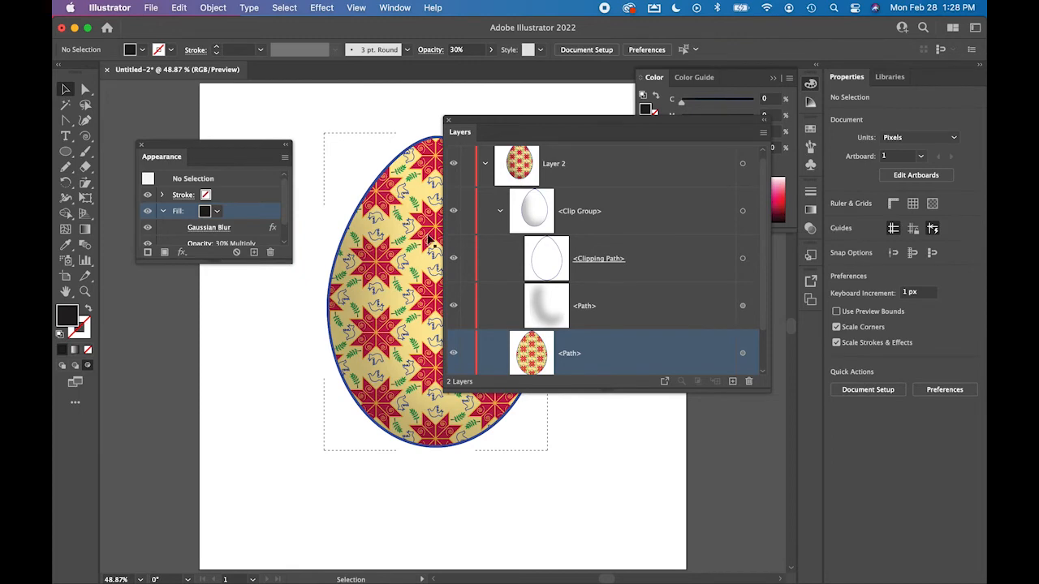
pyautogui.moveTo(557, 126); pyautogui.dragTo(736, 163)
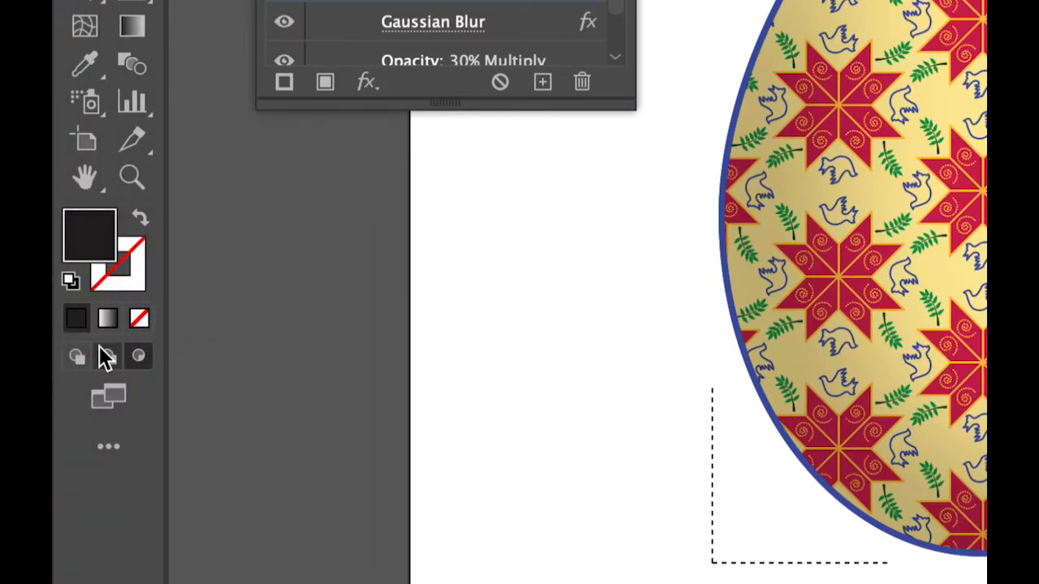
pyautogui.click(75, 357)
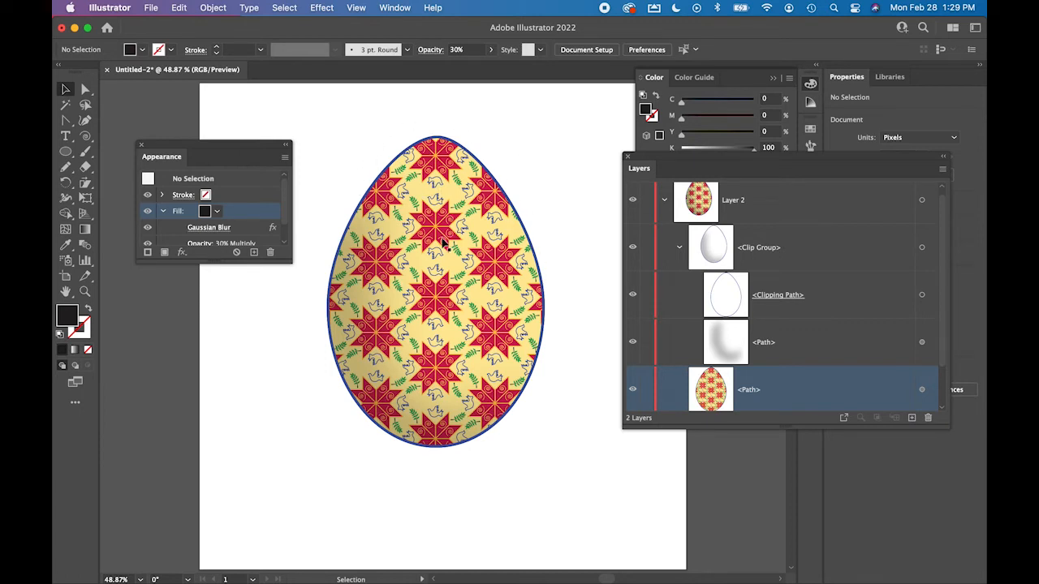
# Save the document to the Desktop as UkranianEgg2.ai with the Illustrator 2020 version option.
pyautogui.press('super+shift+s')
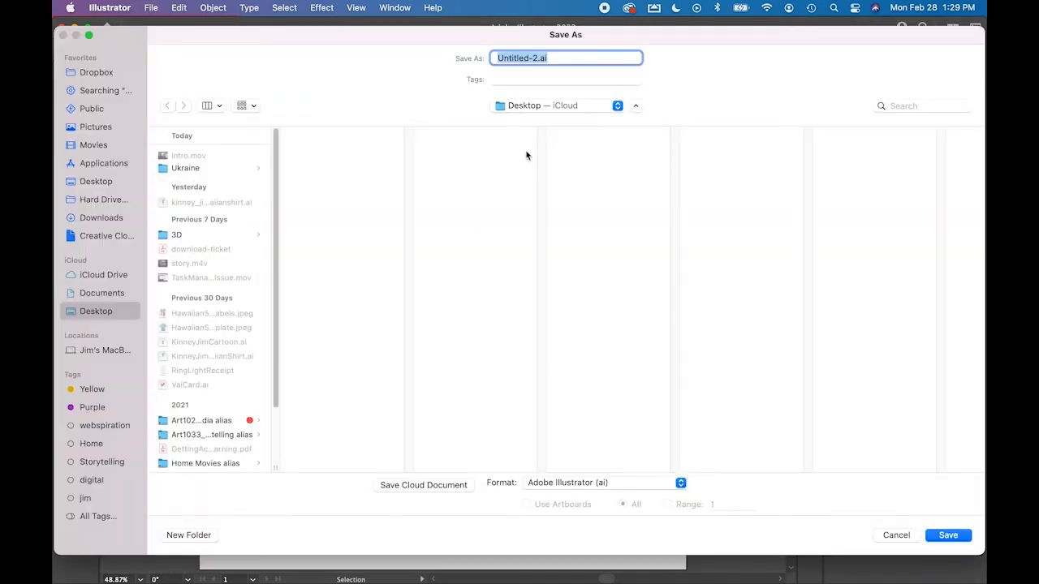
pyautogui.click(531, 59)
pyautogui.moveTo(531, 58); pyautogui.dragTo(478, 62)
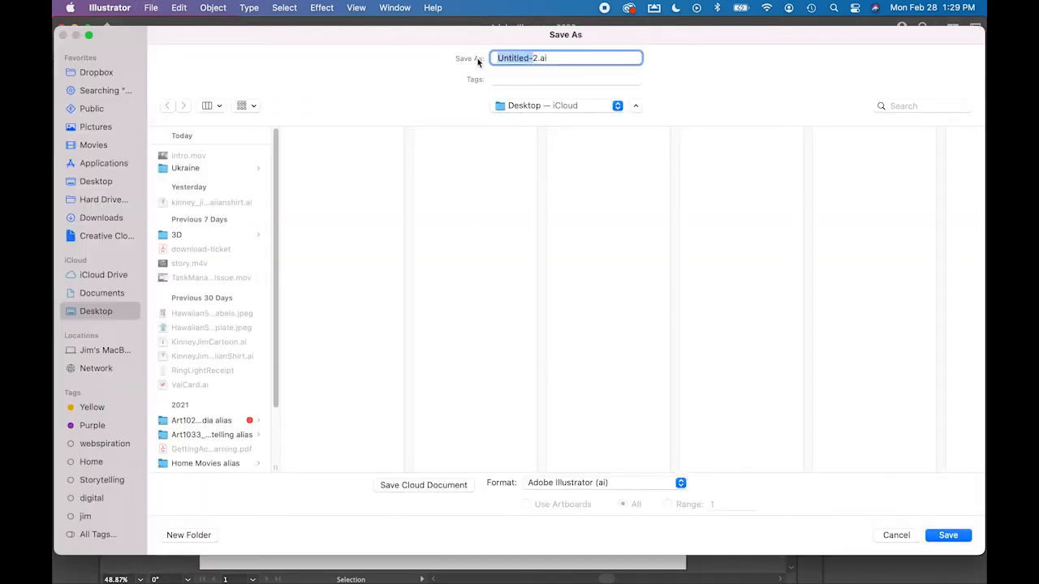
pyautogui.write('Ukranian')
pyautogui.press('BackSpace')
pyautogui.write('Egg')
pyautogui.click(947, 536)
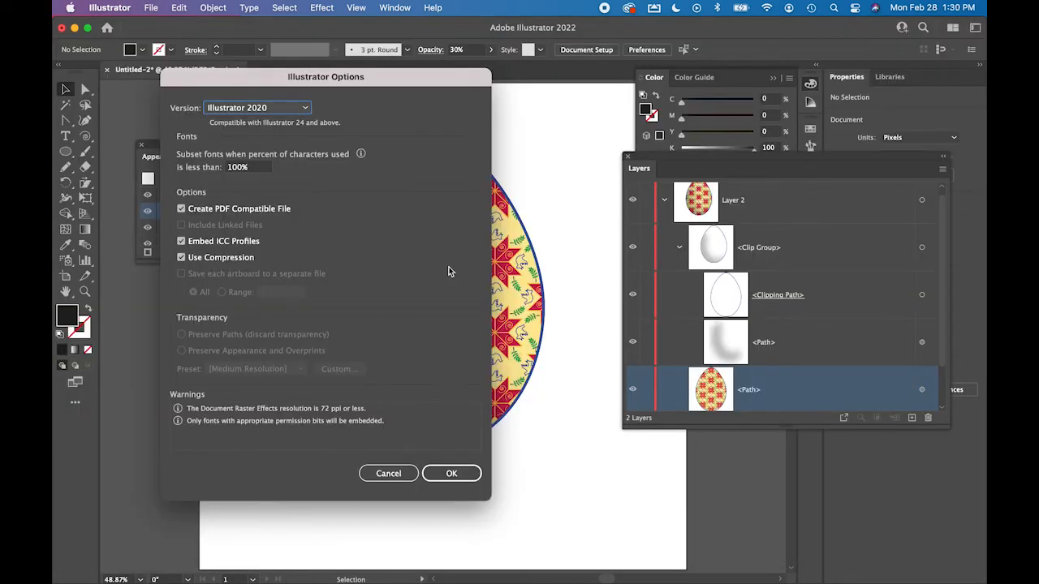
pyautogui.click(451, 473)
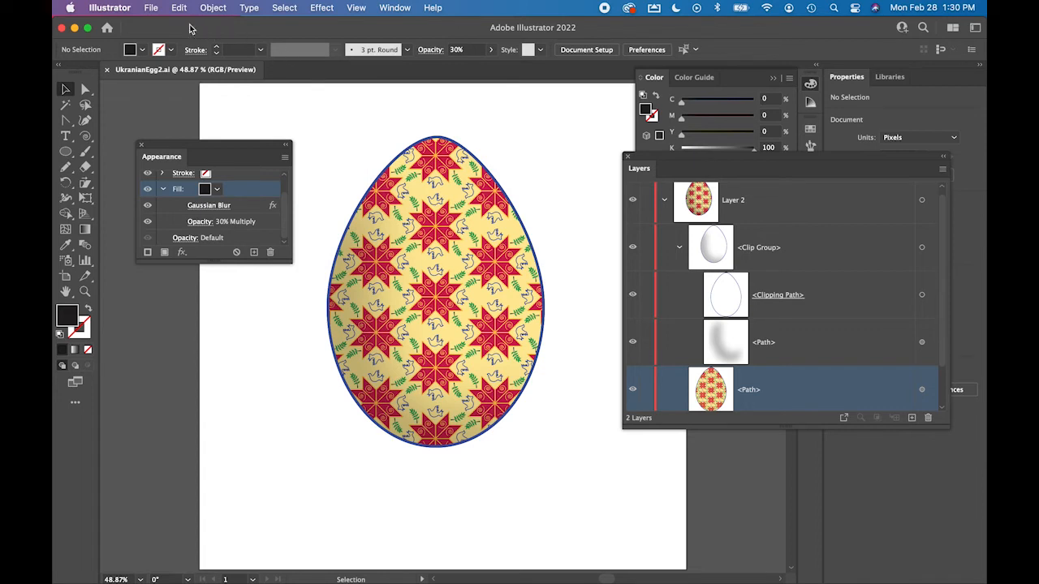
# Export the egg to the Desktop as UkranianEgg2.png at High (300 ppi) resolution with a white background.
pyautogui.click(151, 8)
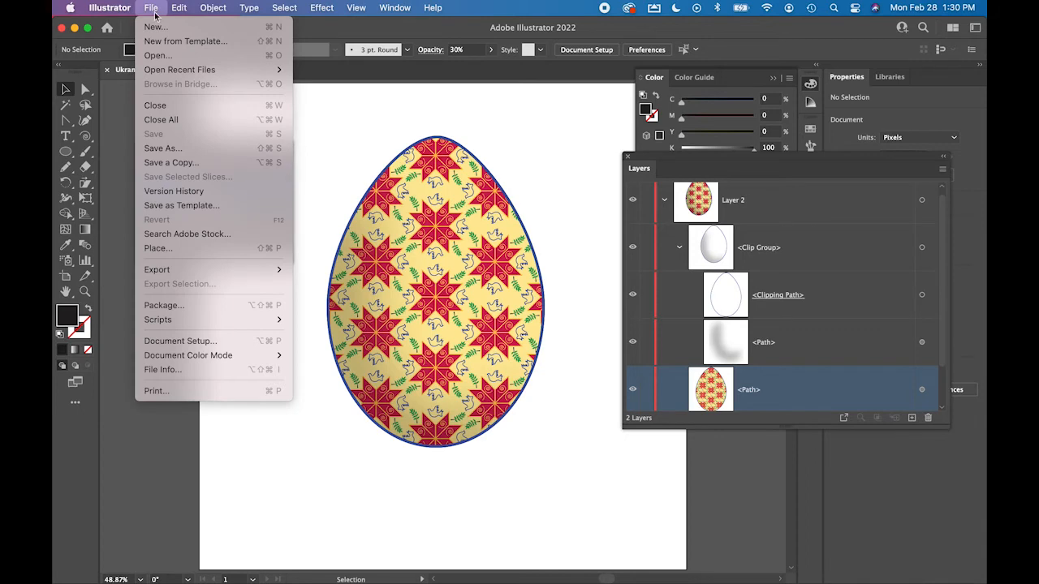
pyautogui.moveTo(213, 270)
pyautogui.click(326, 284)
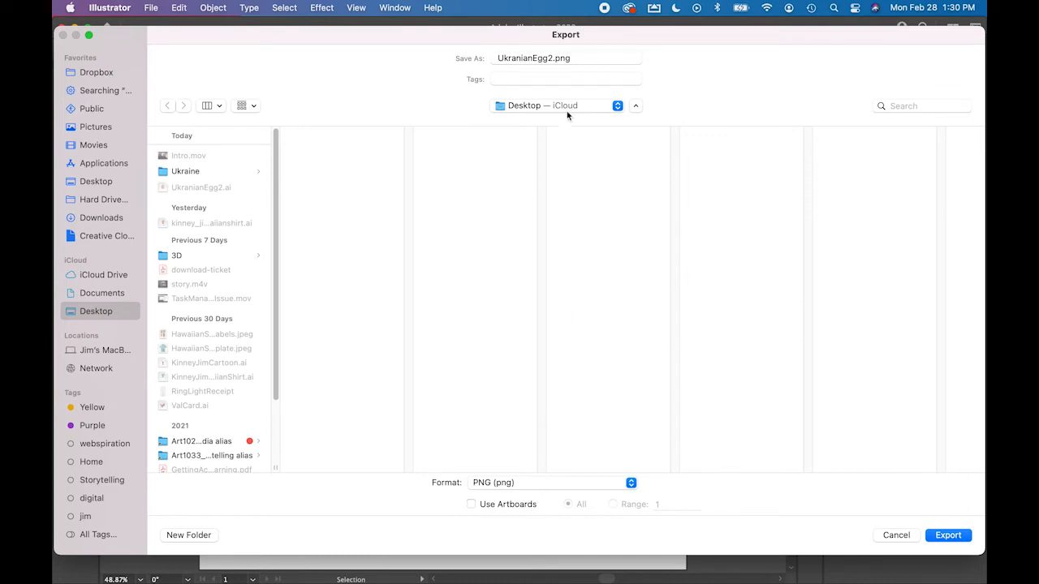
pyautogui.click(940, 536)
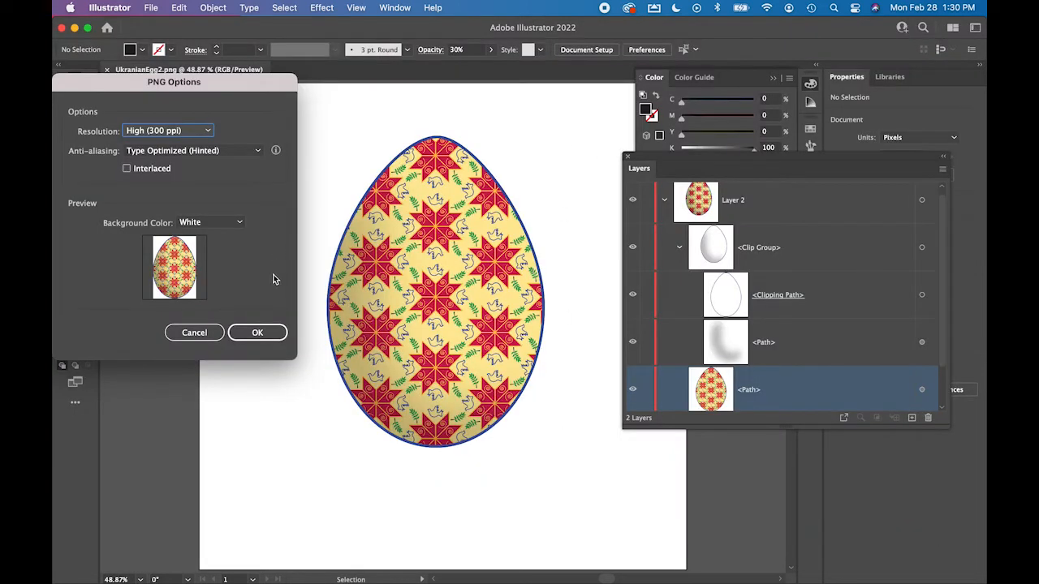
pyautogui.click(196, 223)
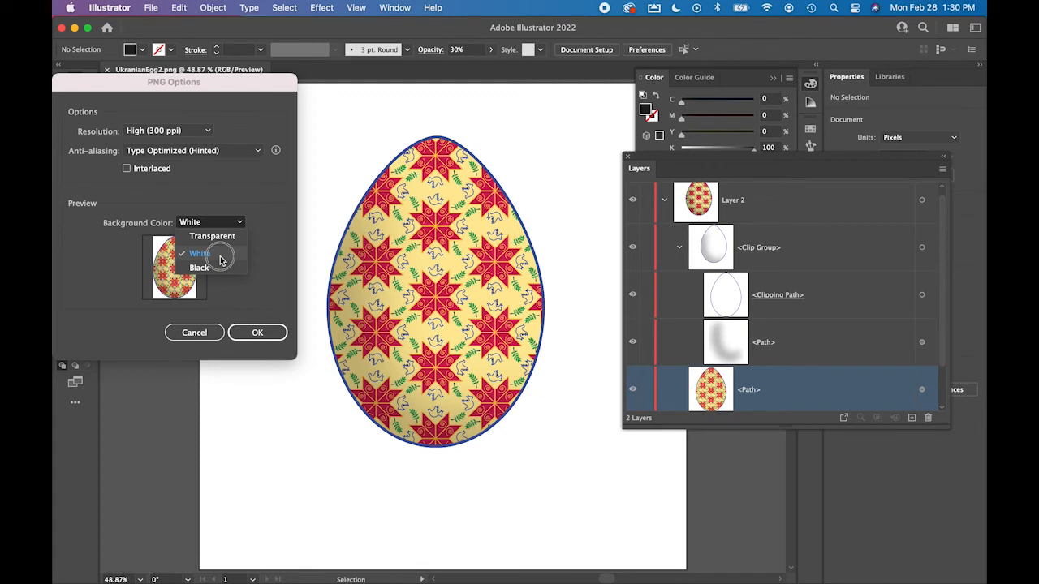
pyautogui.click(220, 256)
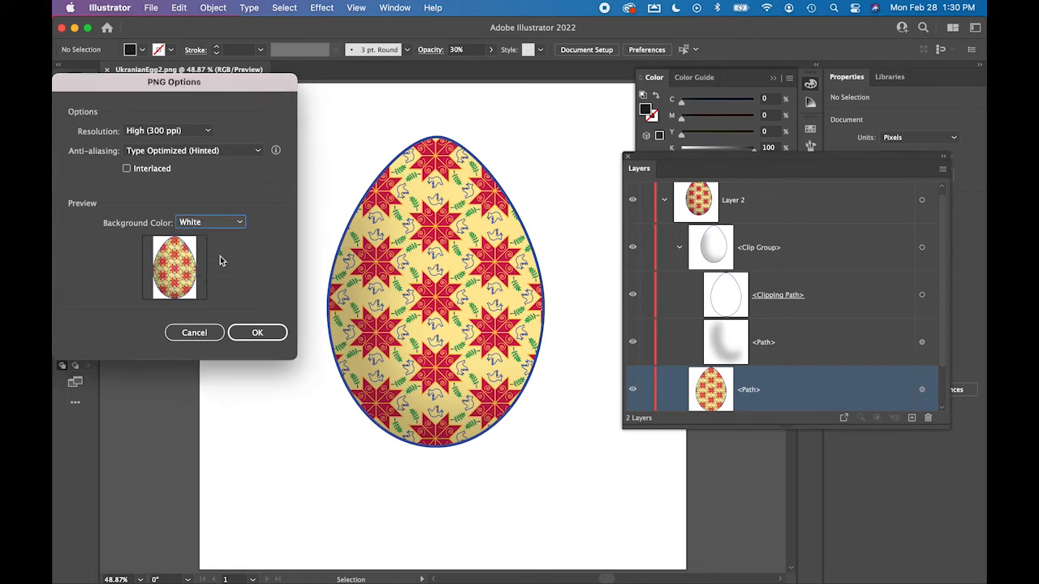
pyautogui.click(257, 332)
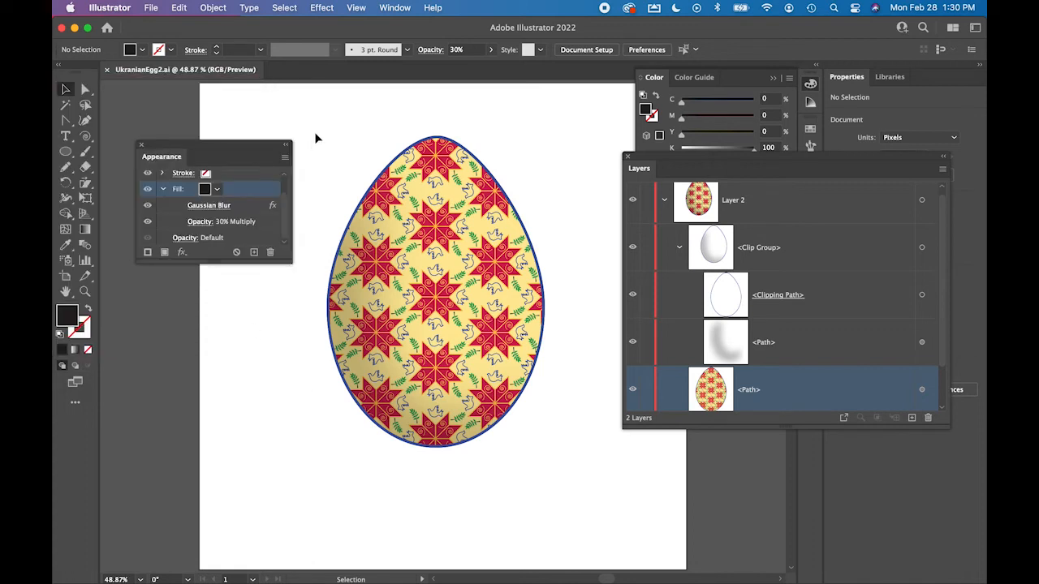
# Switch to the Finder desktop by hiding the open applications and move UkranianEgg2.ai to the empty area below story.m4v.
pyautogui.click(106, 7)
pyautogui.click(118, 90)
pyautogui.click(131, 37)
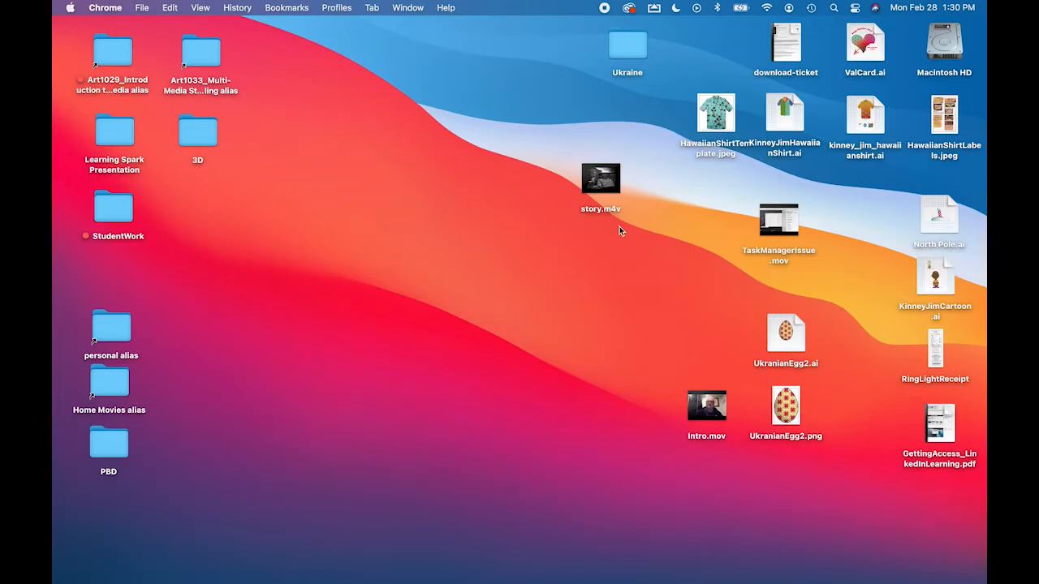
pyautogui.click(677, 311)
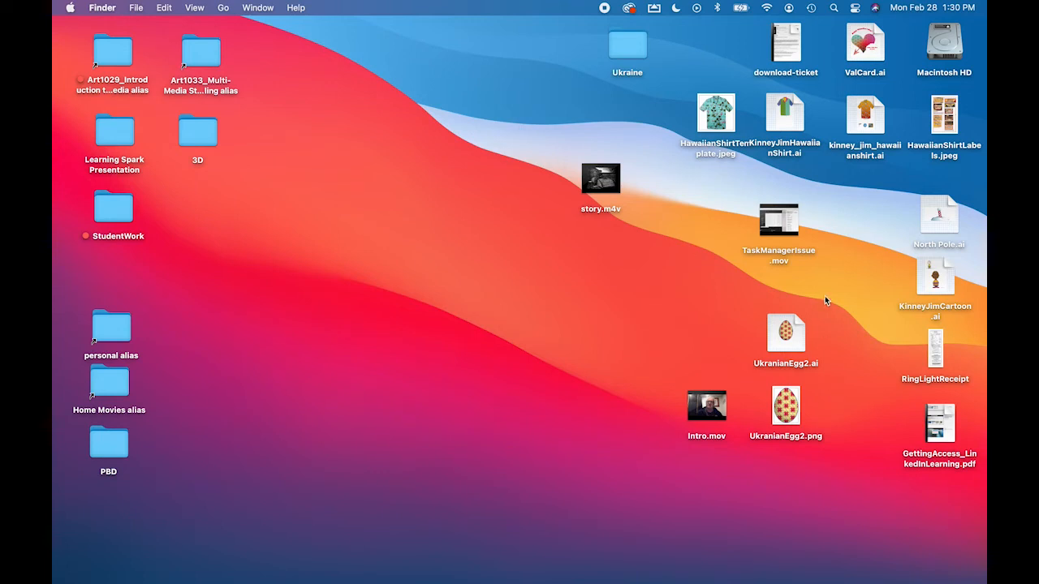
pyautogui.moveTo(789, 334); pyautogui.dragTo(660, 299)
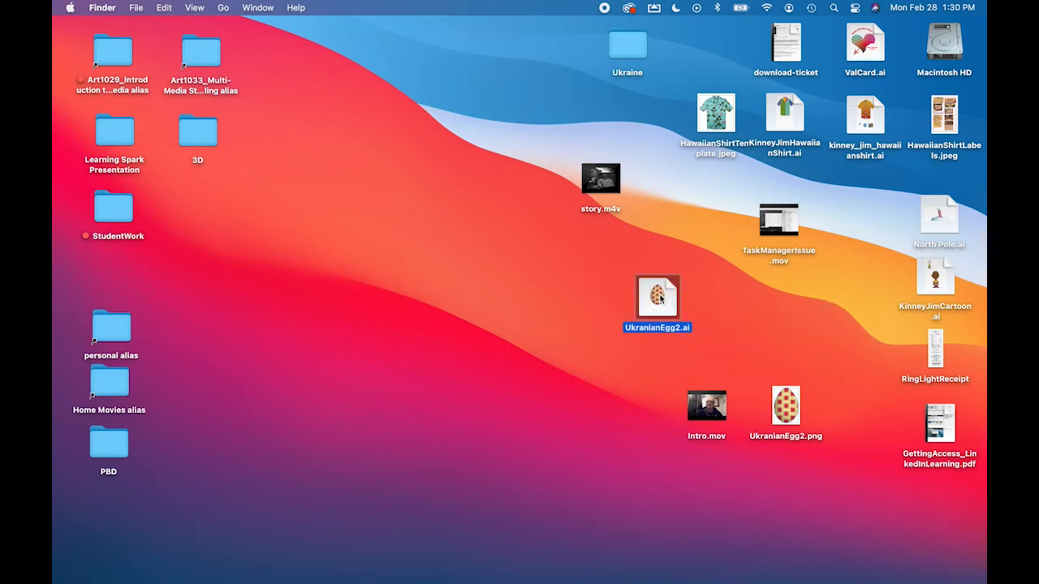
# Move UkranianEgg2.png to the empty desktop area beside UkranianEgg2.ai and deselect it.
pyautogui.click(864, 400)
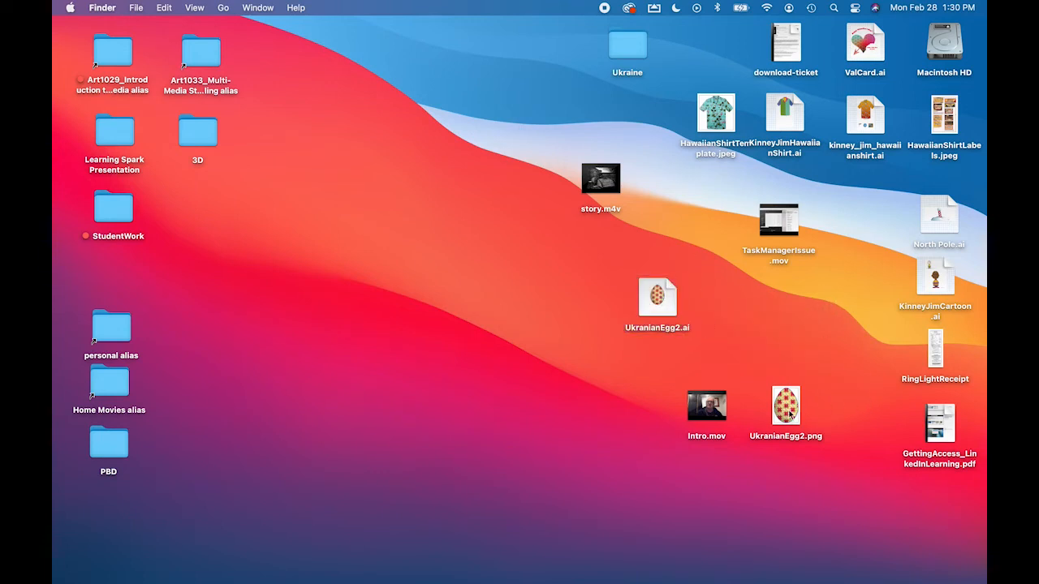
pyautogui.moveTo(789, 413); pyautogui.dragTo(738, 300)
pyautogui.click(602, 374)
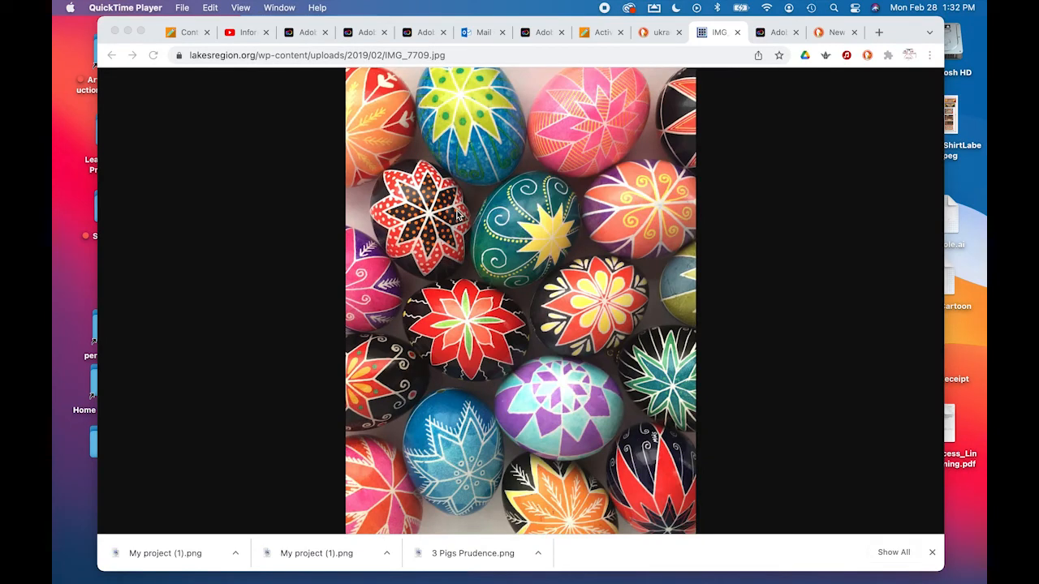
# Switch to Chrome and load the Adobe Creative Cloud Express site at express.adobe.com.
pyautogui.click(455, 55)
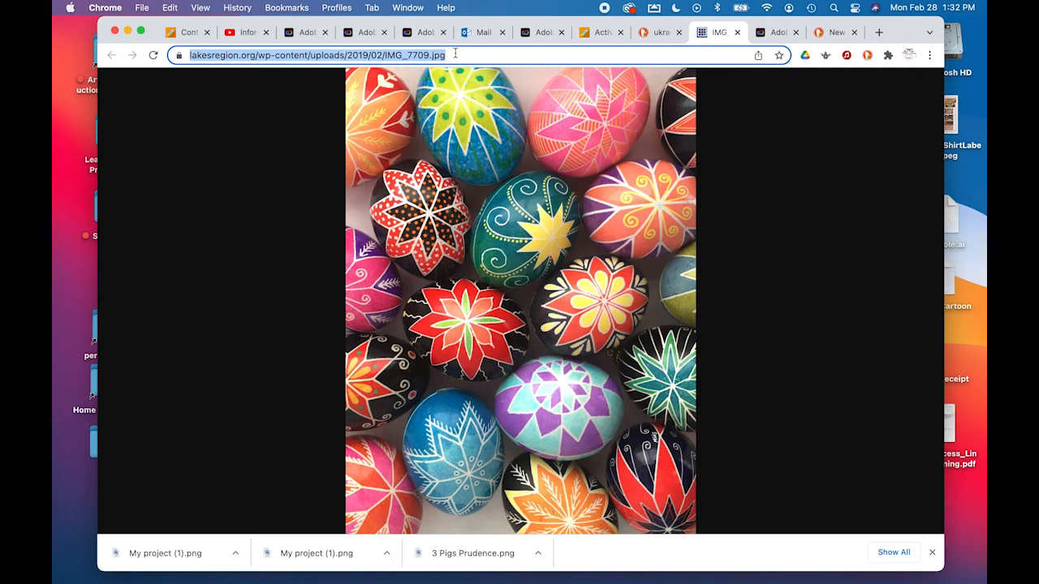
pyautogui.write('express')
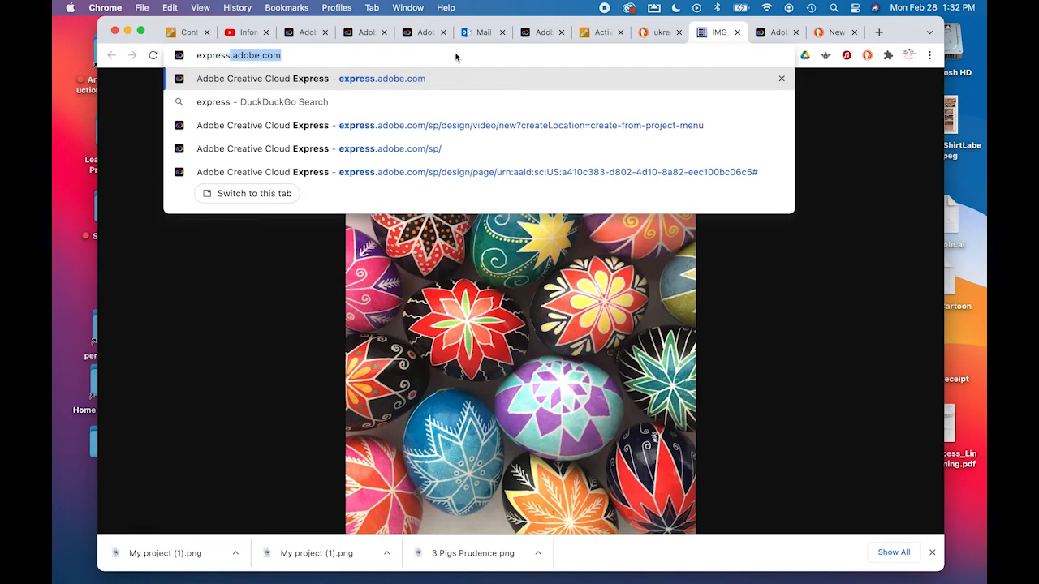
pyautogui.press('Return')
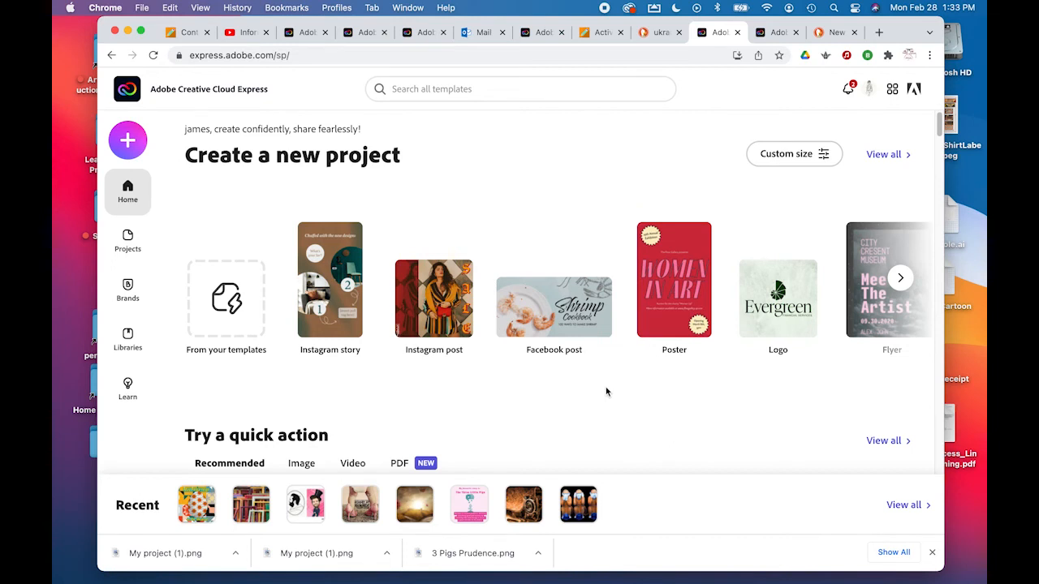
# Create a new blank Instagram post project.
pyautogui.scroll(-2, 605, 392)
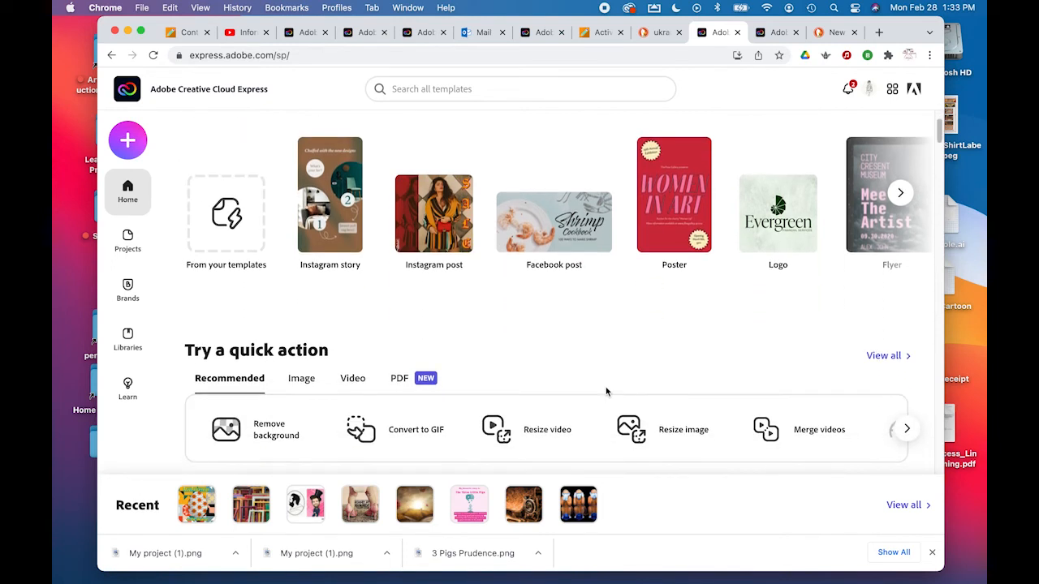
pyautogui.scroll(-1, 606, 392)
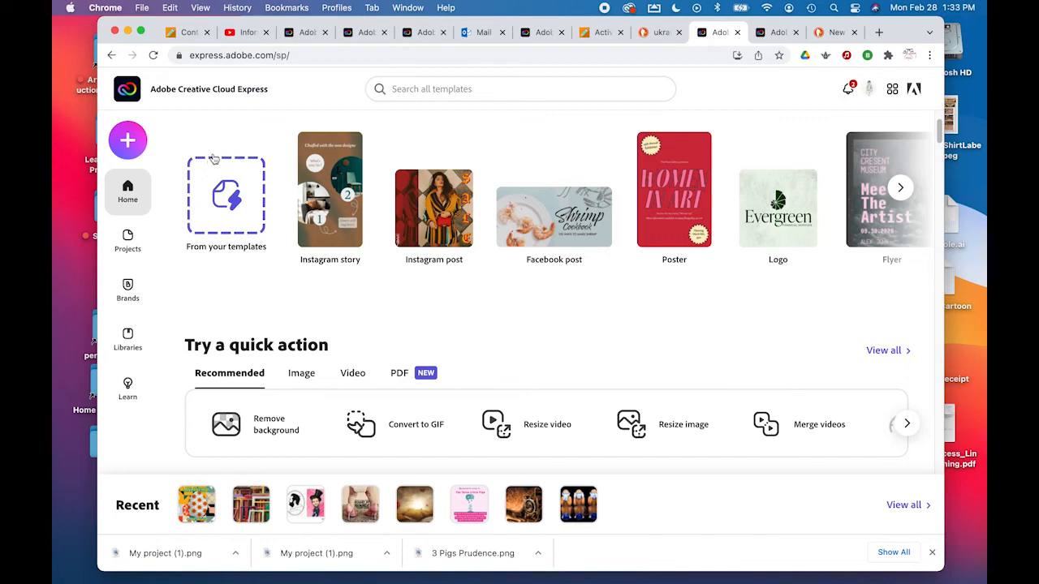
pyautogui.click(129, 142)
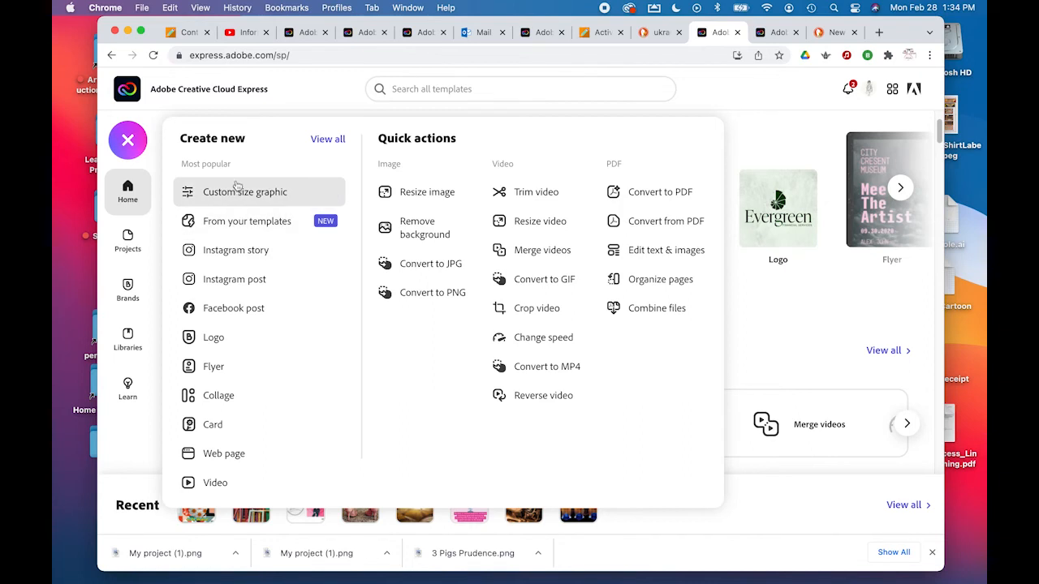
pyautogui.click(201, 280)
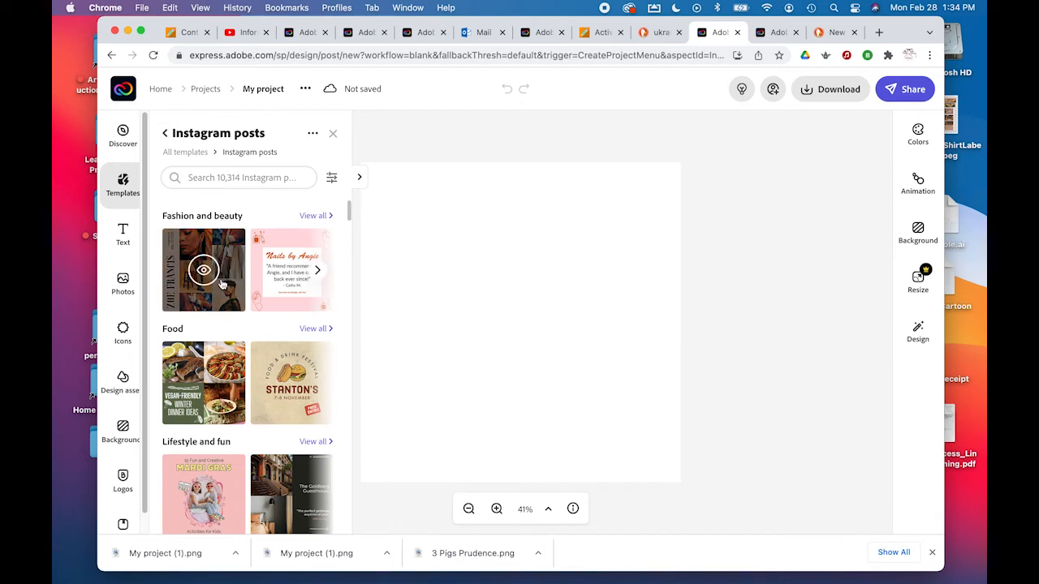
# Browse the Instagram post templates, search them for "pattern", and clear the search.
pyautogui.scroll(-5, 248, 353)
pyautogui.scroll(-2, 249, 354)
pyautogui.scroll(6, 245, 325)
pyautogui.click(243, 179)
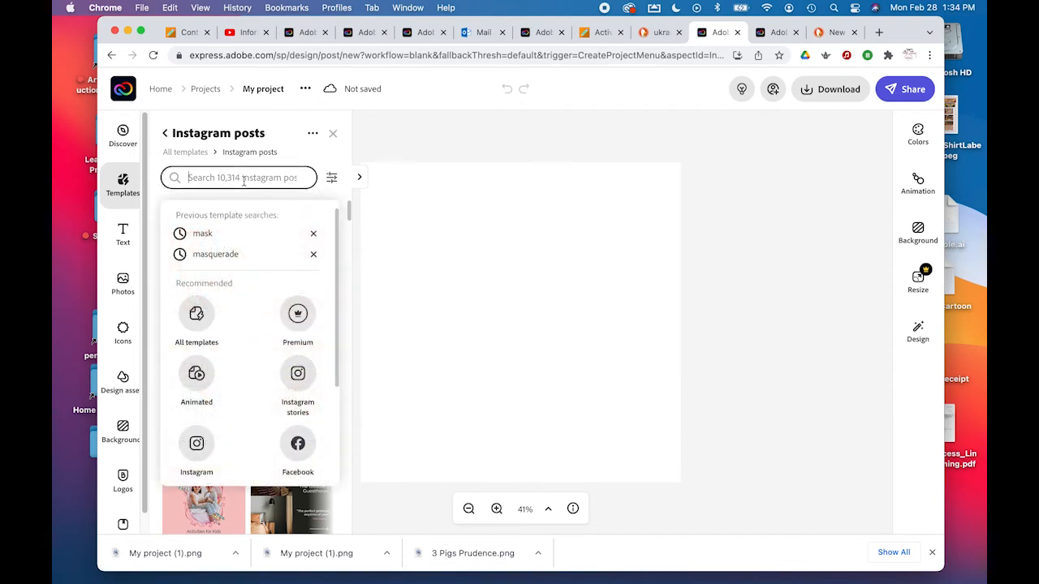
pyautogui.write('pattern')
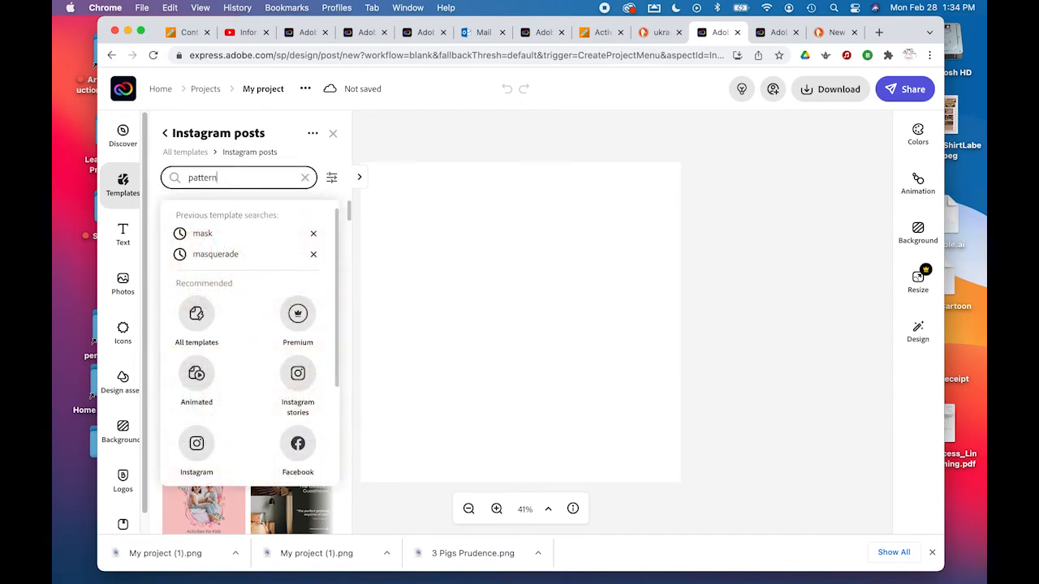
pyautogui.press('Return')
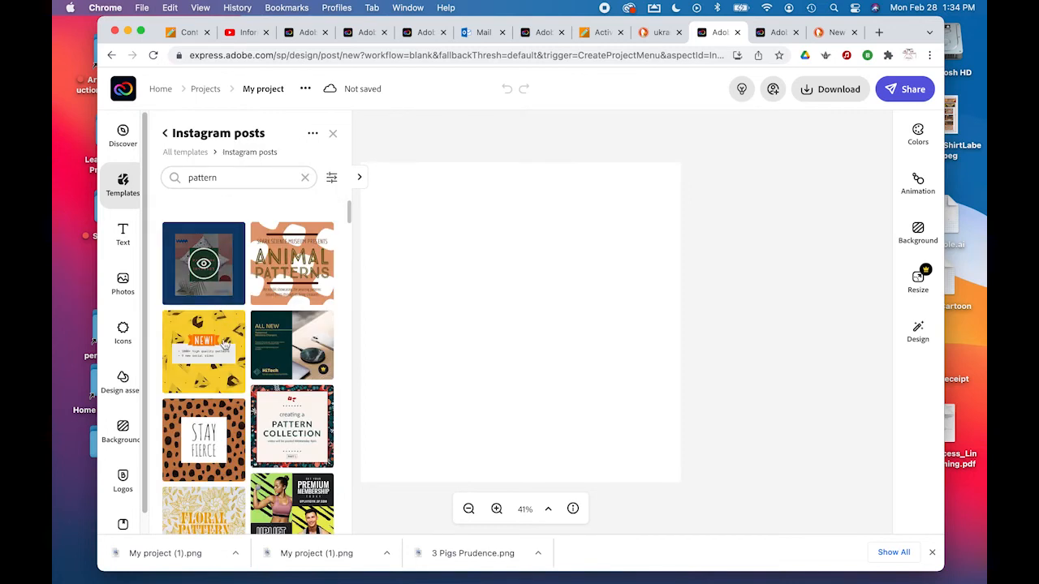
pyautogui.click(237, 177)
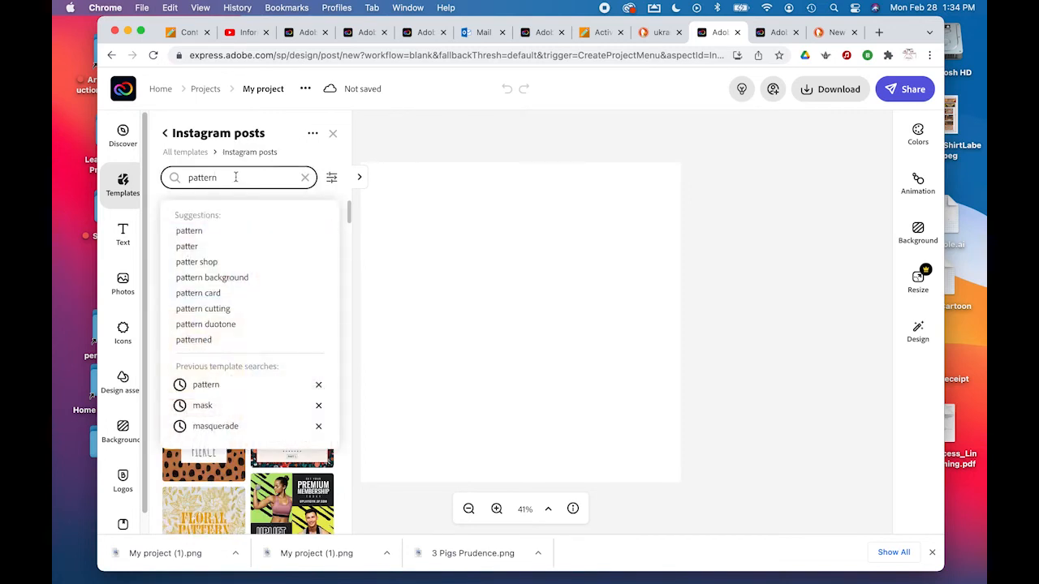
pyautogui.click(305, 177)
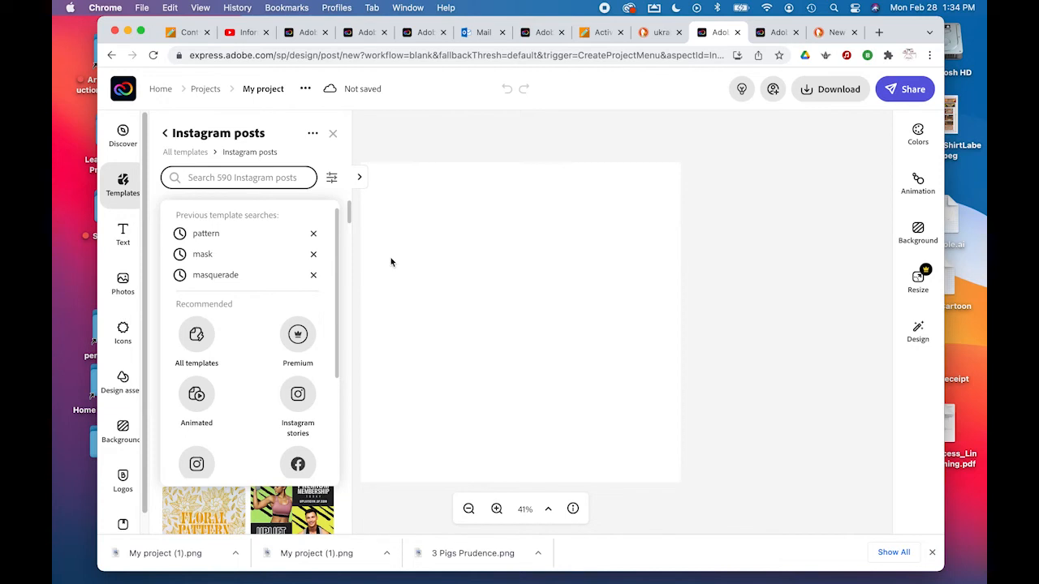
# Pin the red star pattern from the Geometric backgrounds to the canvas background and try adjusting its scale.
pyautogui.click(123, 379)
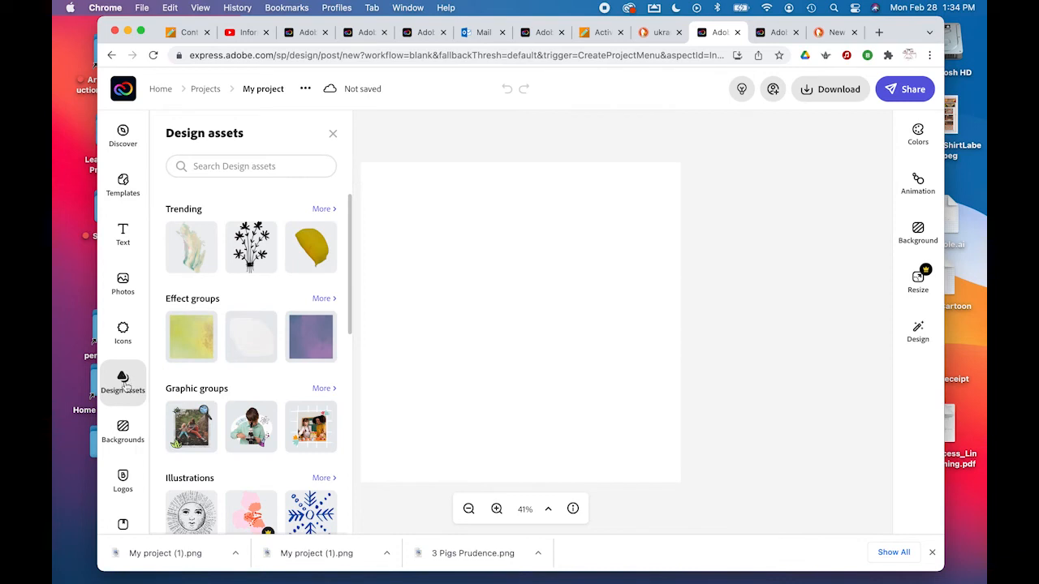
pyautogui.click(125, 431)
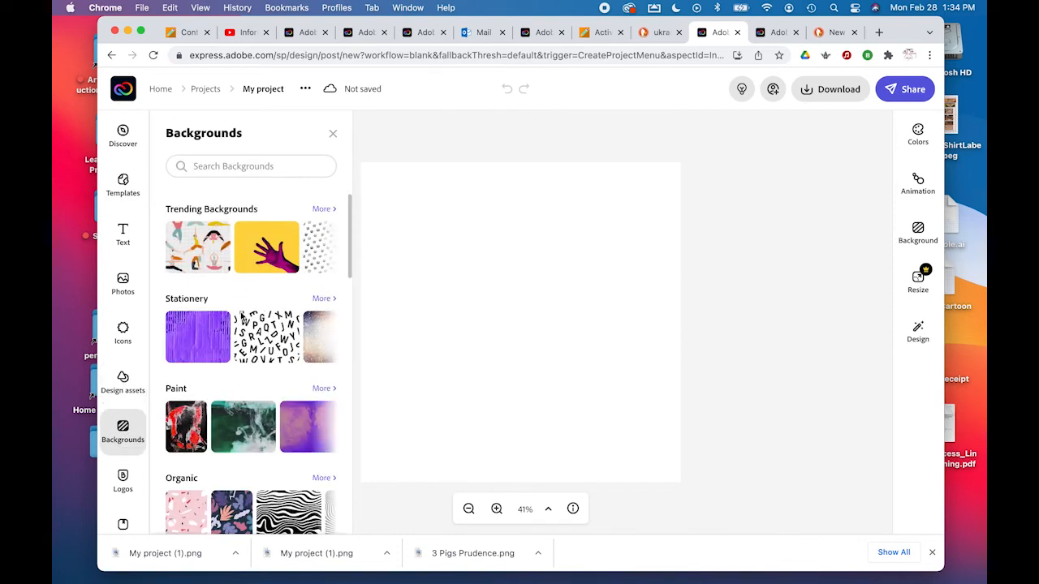
pyautogui.scroll(-4, 243, 325)
pyautogui.scroll(-10, 243, 322)
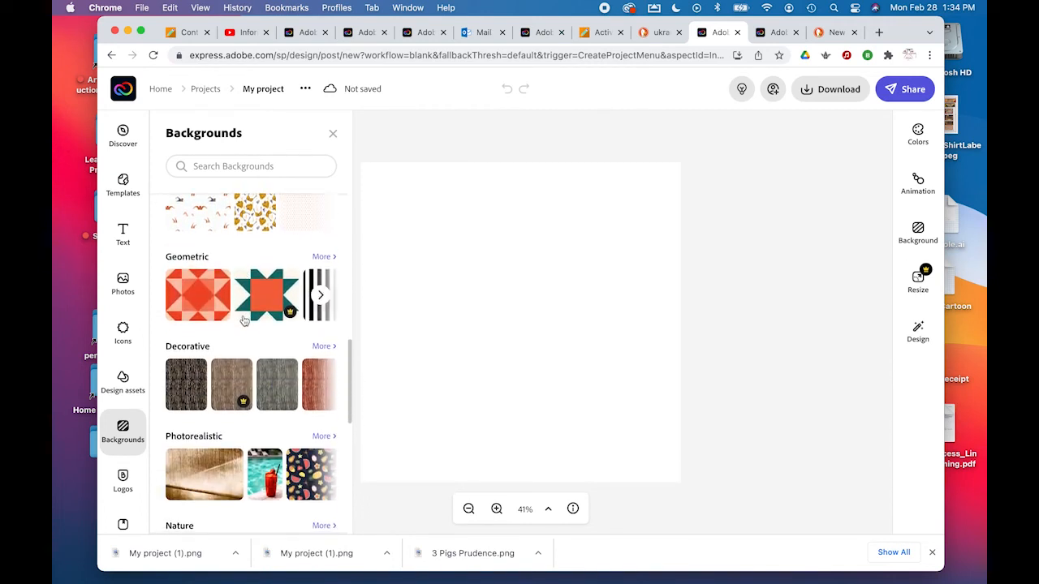
pyautogui.click(186, 308)
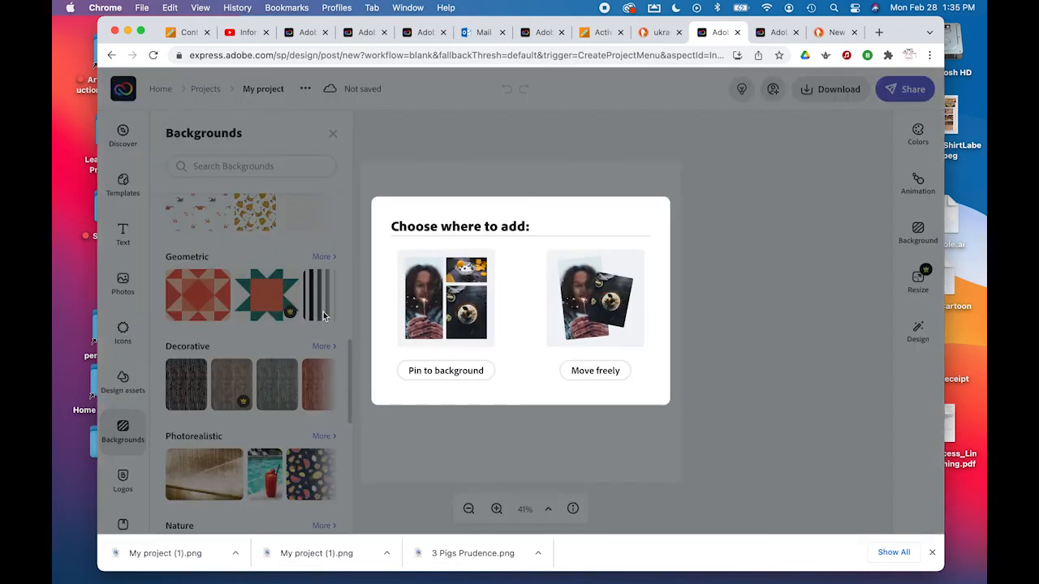
pyautogui.click(447, 370)
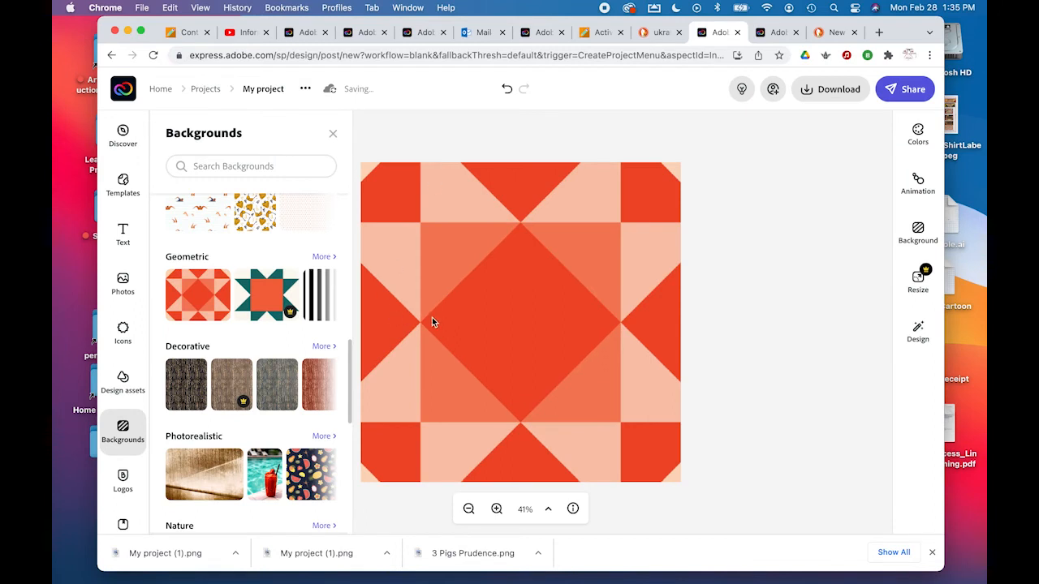
pyautogui.click(473, 288)
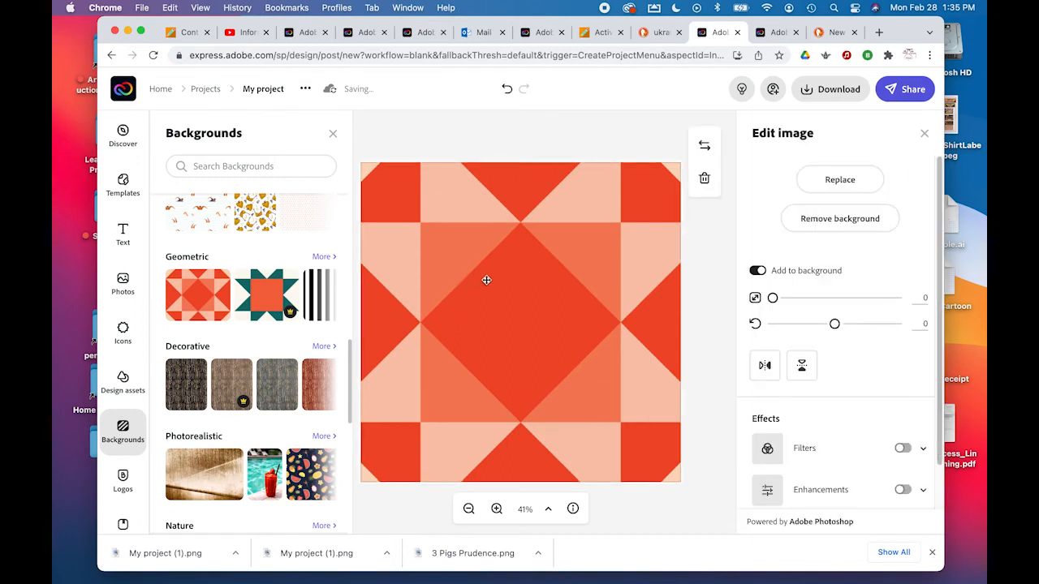
pyautogui.moveTo(773, 298); pyautogui.dragTo(751, 303)
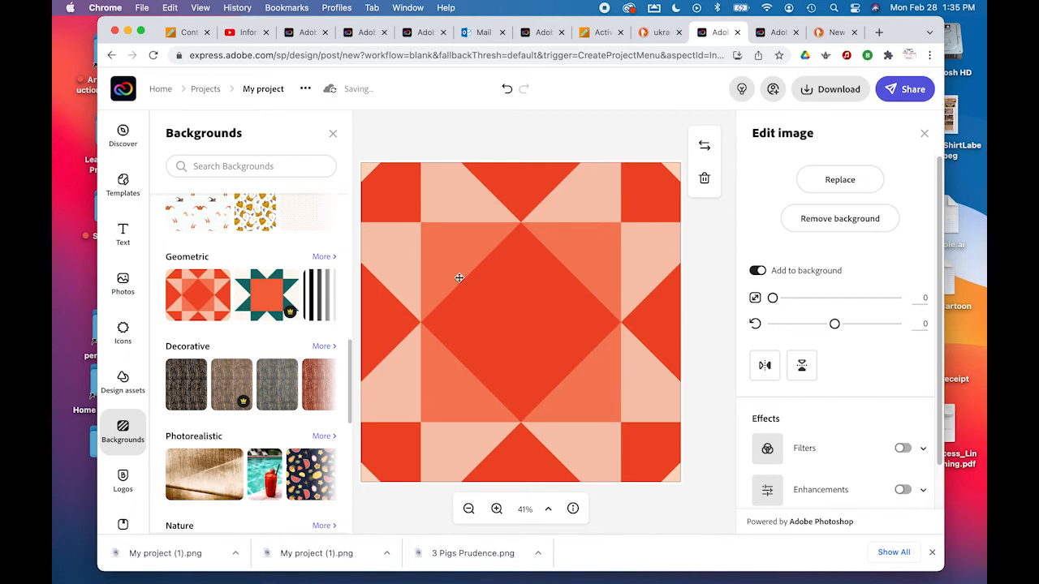
# Pin the multicoloured patchwork design from the Geometric backgrounds' Folk Geo Patterns to the canvas background.
pyautogui.click(328, 257)
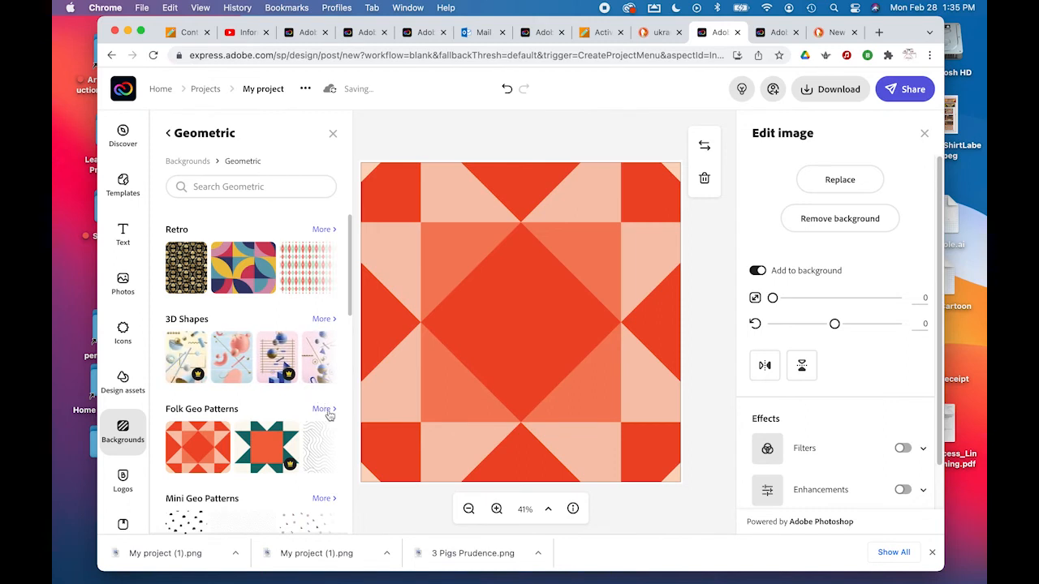
pyautogui.click(315, 443)
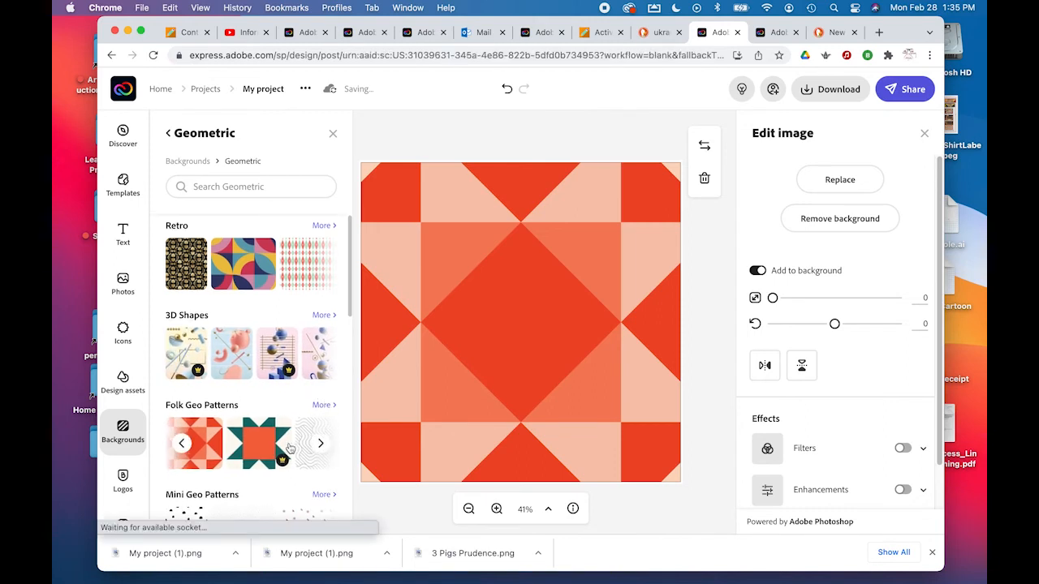
pyautogui.hscroll(5, 278, 443)
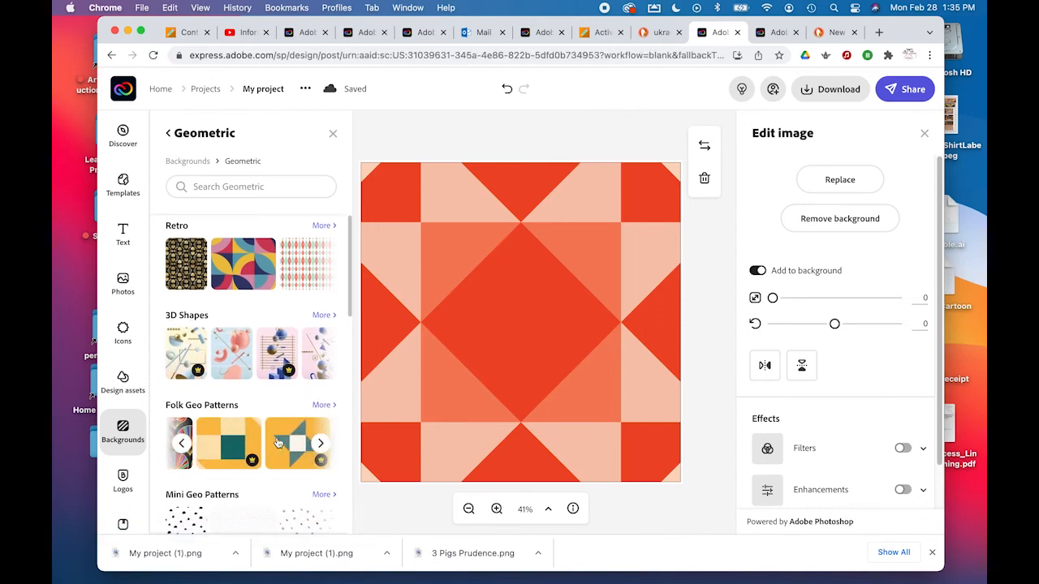
pyautogui.hscroll(5, 277, 444)
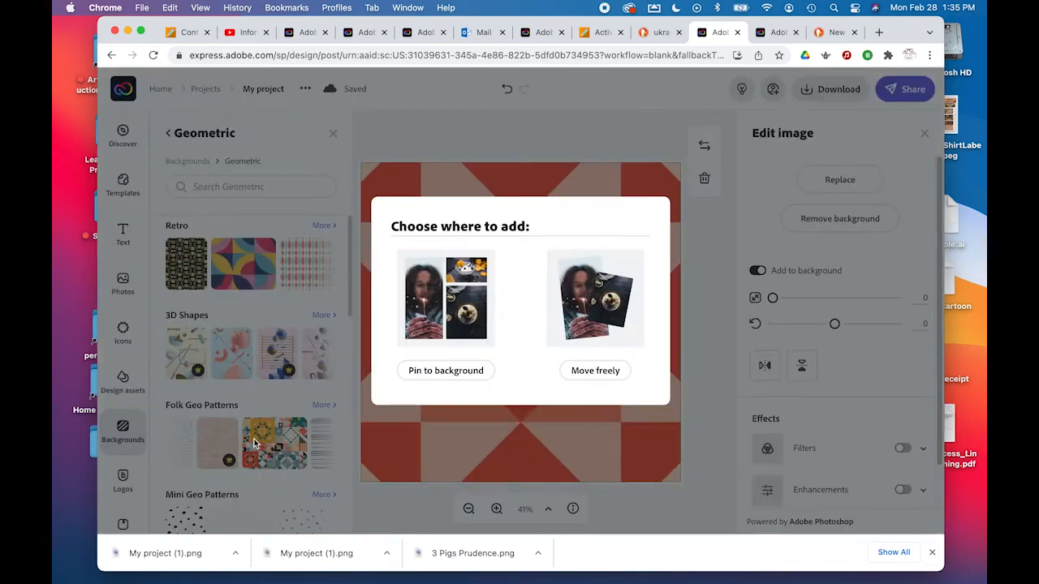
pyautogui.click(425, 369)
# Delete the cell containing the red star pattern from the two-cell background.
pyautogui.moveTo(527, 323)
pyautogui.mouseDown()
pyautogui.moveTo(511, 329)
pyautogui.moveTo(494, 315)
pyautogui.moveTo(516, 317)
pyautogui.mouseUp()
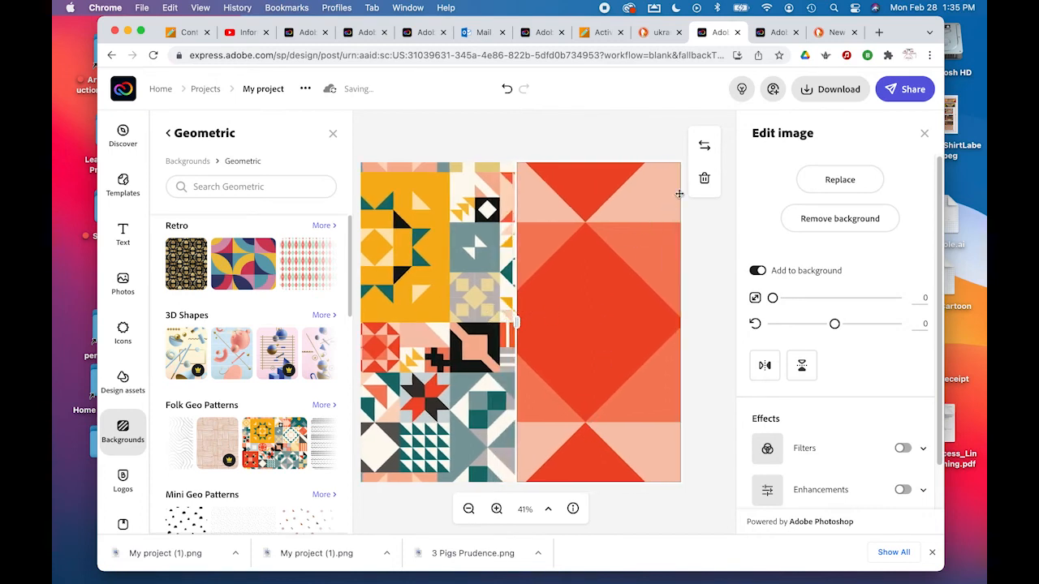
pyautogui.click(704, 178)
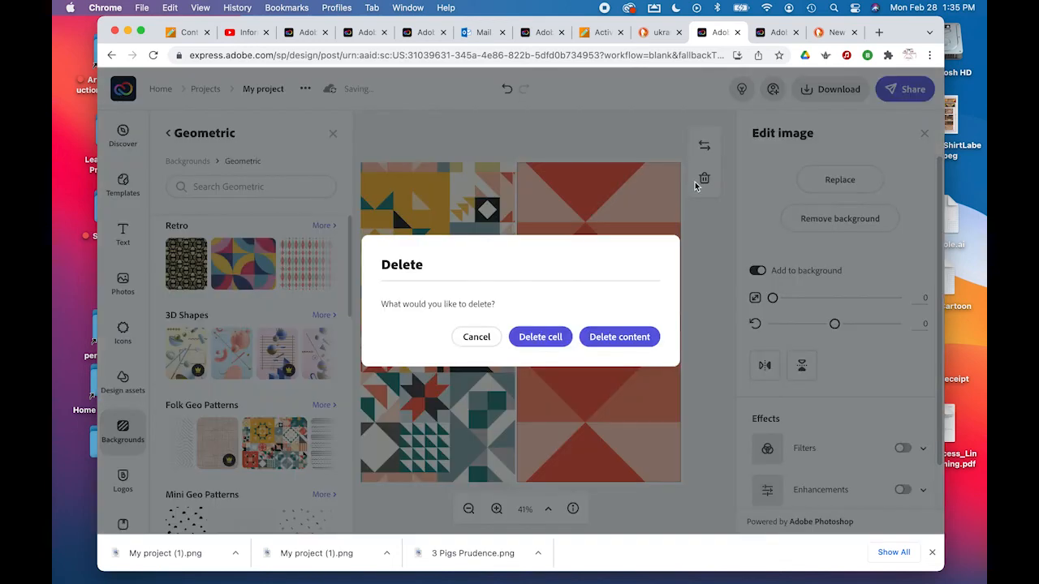
pyautogui.click(555, 336)
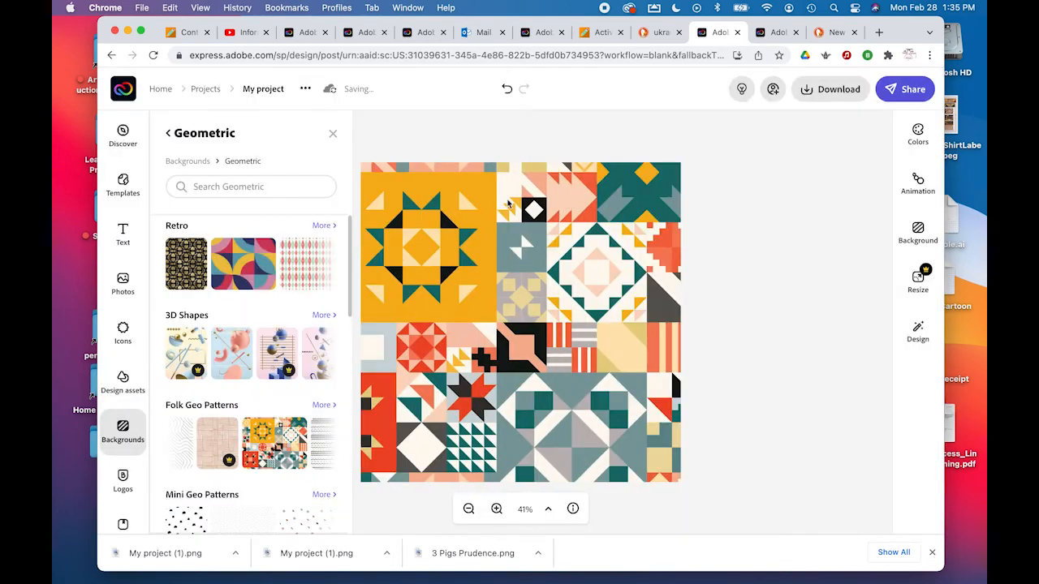
# Set the patchwork background image's scale to 4 and its rotation to -33.
pyautogui.click(451, 277)
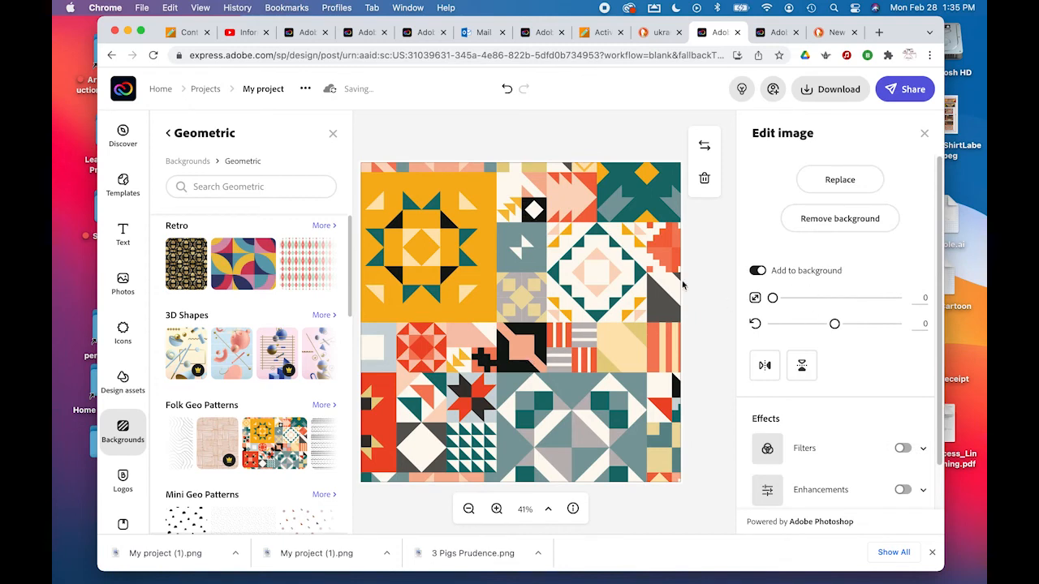
pyautogui.moveTo(773, 298)
pyautogui.mouseDown()
pyautogui.moveTo(799, 299)
pyautogui.moveTo(769, 297)
pyautogui.moveTo(789, 298)
pyautogui.mouseUp()
pyautogui.moveTo(834, 324)
pyautogui.mouseDown()
pyautogui.moveTo(863, 323)
pyautogui.moveTo(823, 321)
pyautogui.mouseUp()
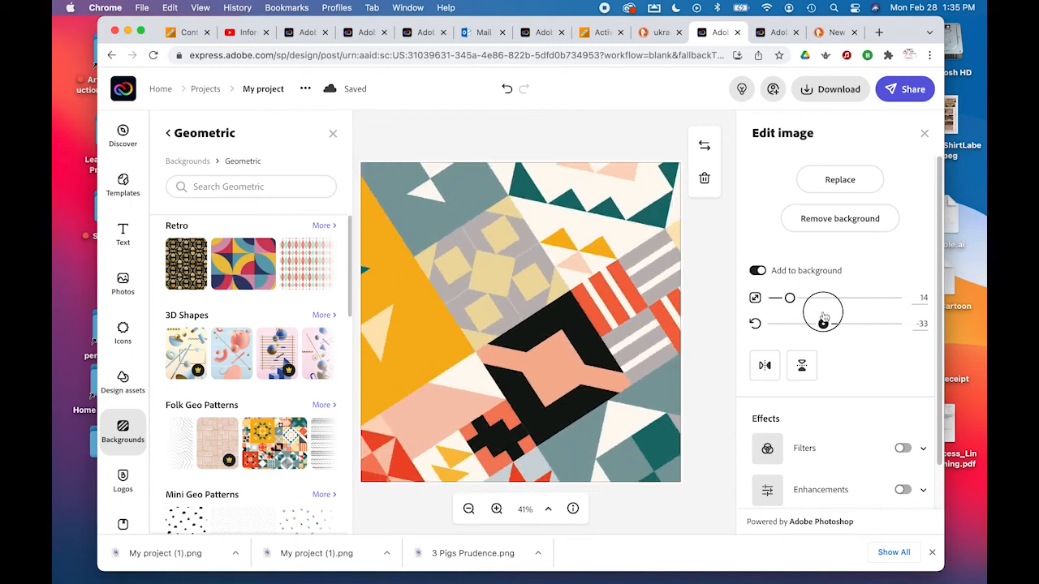
pyautogui.moveTo(823, 316); pyautogui.dragTo(777, 299)
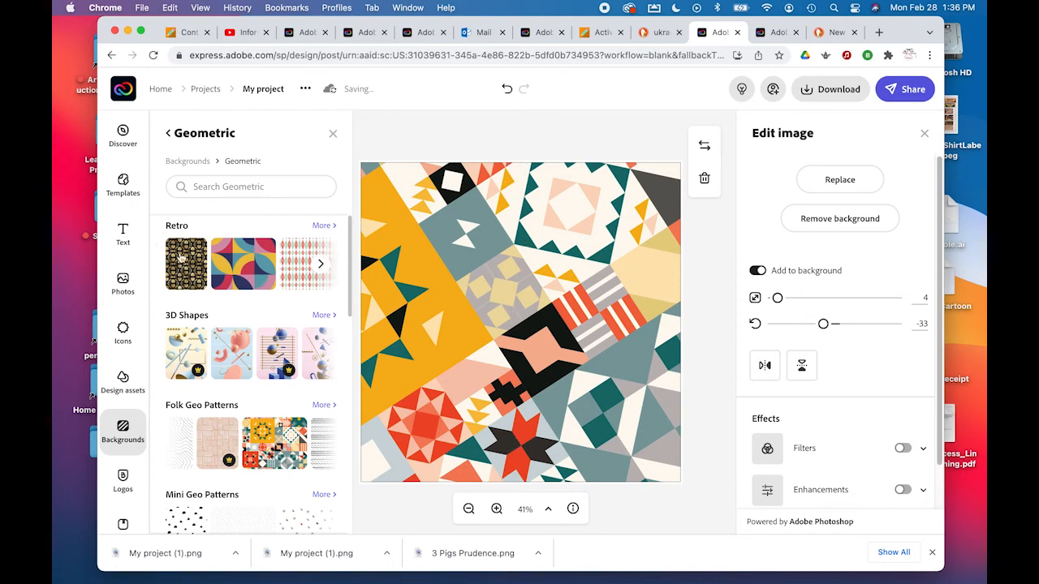
# Upload UkranianEgg2.png from the Desktop as a photo for the project.
pyautogui.click(123, 284)
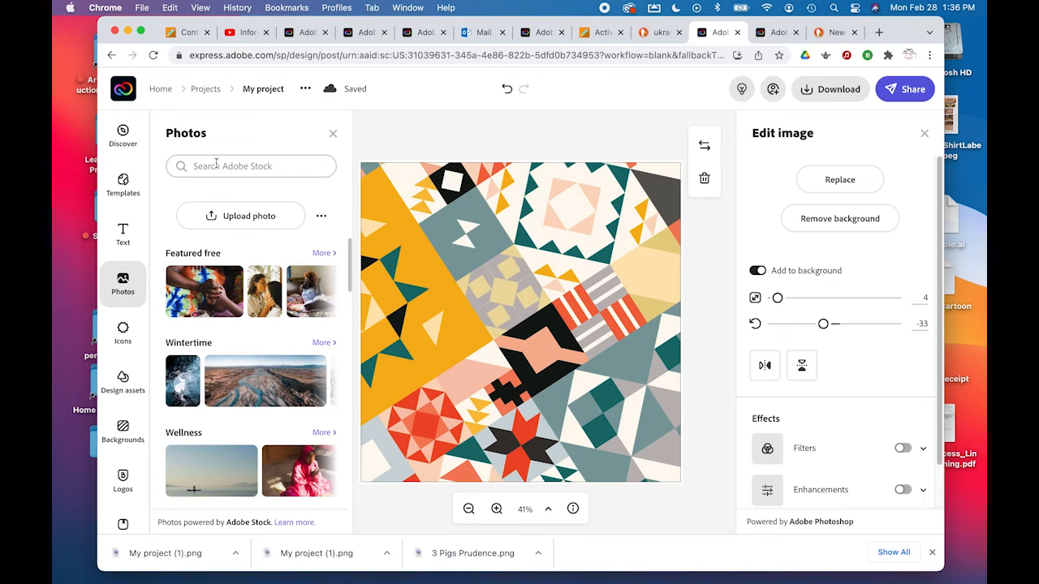
pyautogui.click(226, 217)
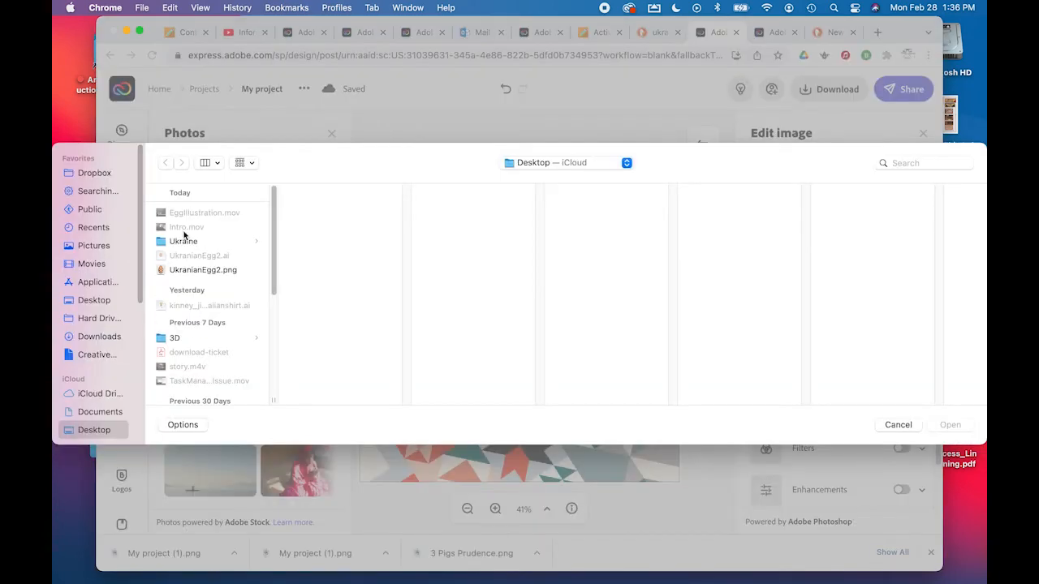
pyautogui.click(181, 271)
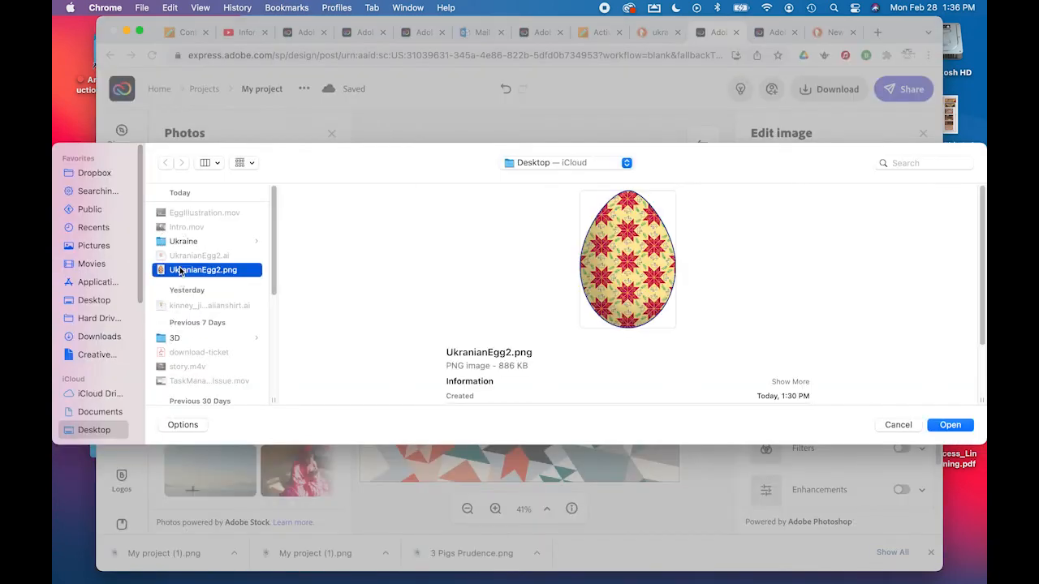
pyautogui.click(941, 423)
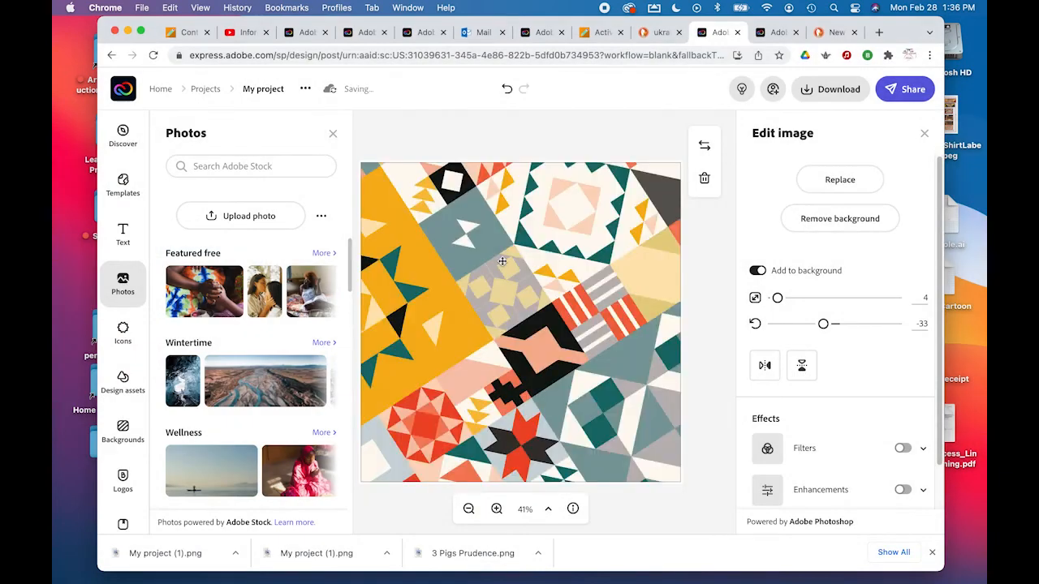
# Place the uploaded egg image over the middle of the patchwork background and enlarge it to about half the canvas width.
pyautogui.click(629, 400)
pyautogui.moveTo(629, 400); pyautogui.dragTo(501, 283)
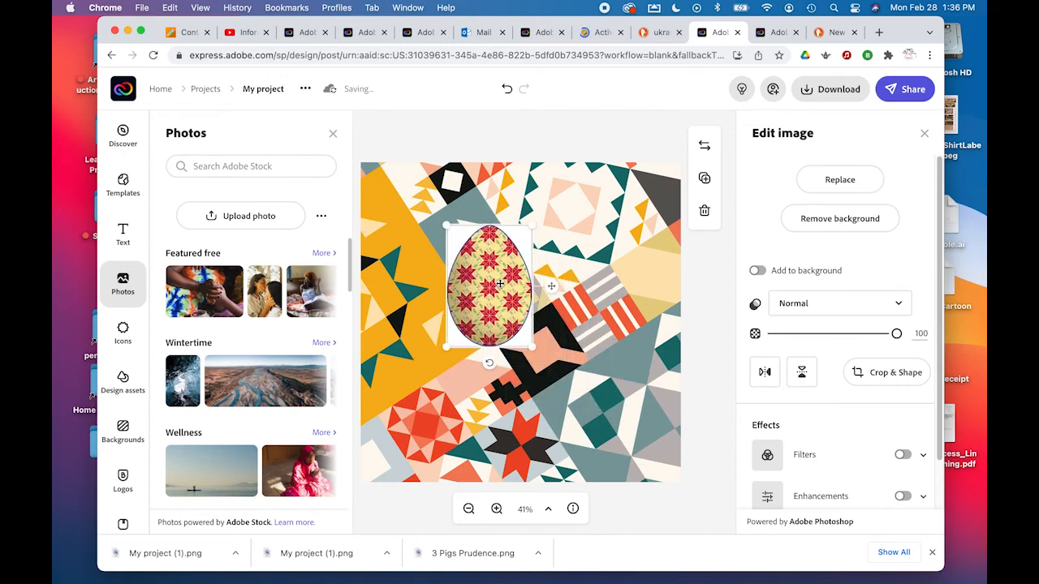
pyautogui.moveTo(532, 347); pyautogui.dragTo(611, 411)
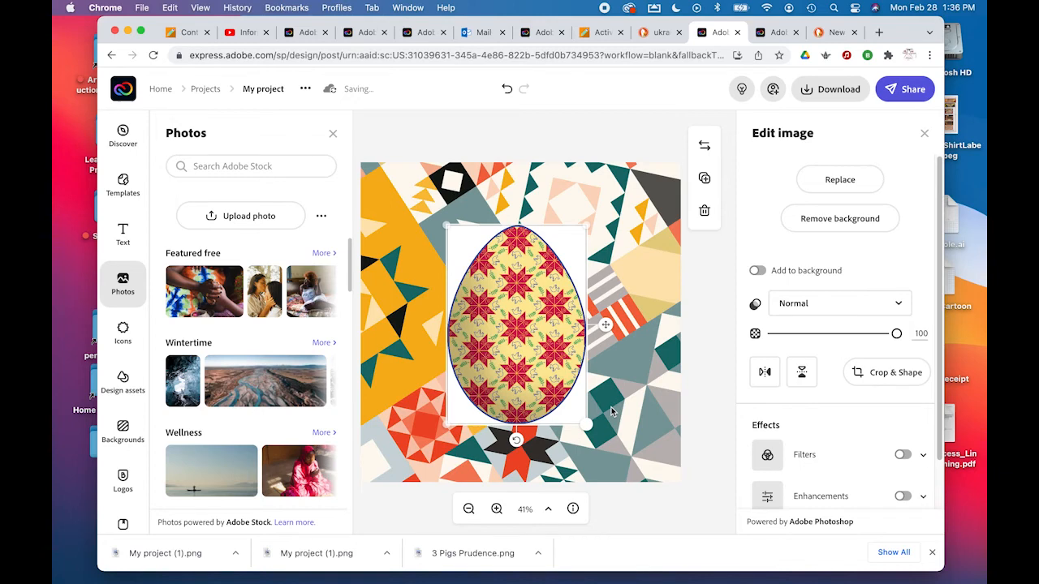
pyautogui.moveTo(541, 344); pyautogui.dragTo(531, 322)
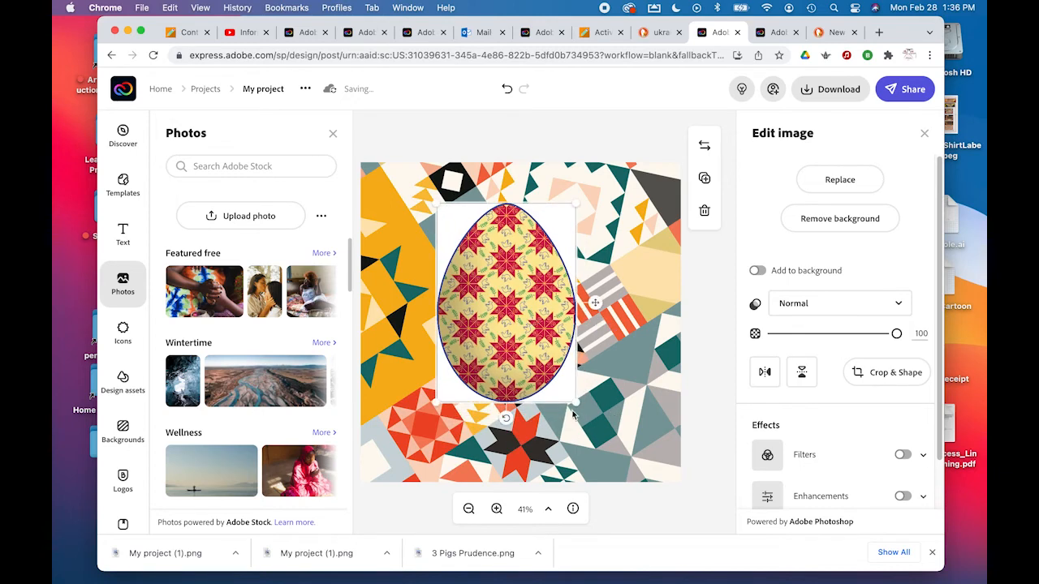
pyautogui.moveTo(575, 403); pyautogui.dragTo(600, 423)
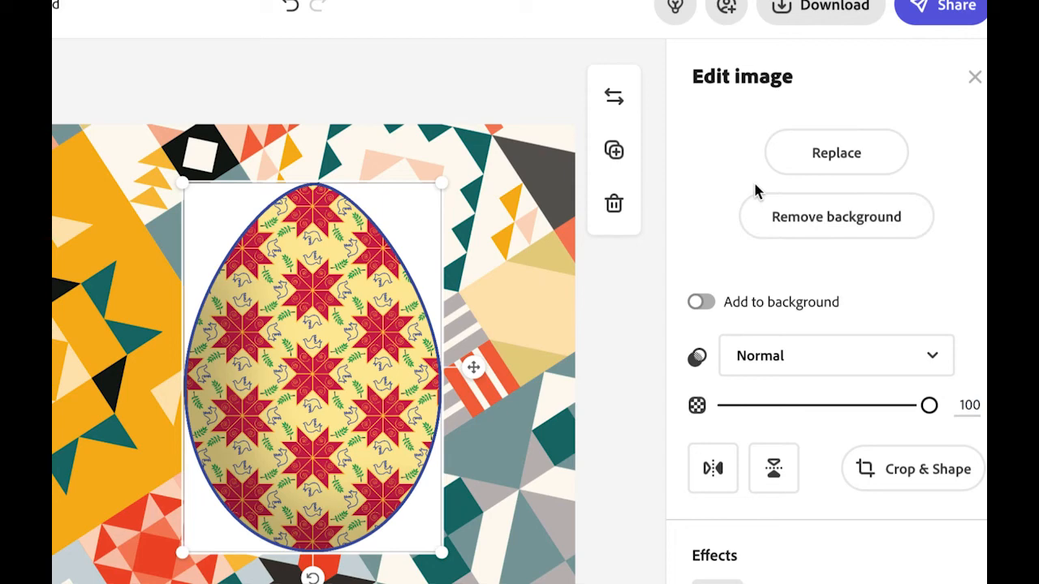
# Remove the white background from the egg image, set the cutout's erase brush size to 30, and apply the cutout.
pyautogui.click(794, 223)
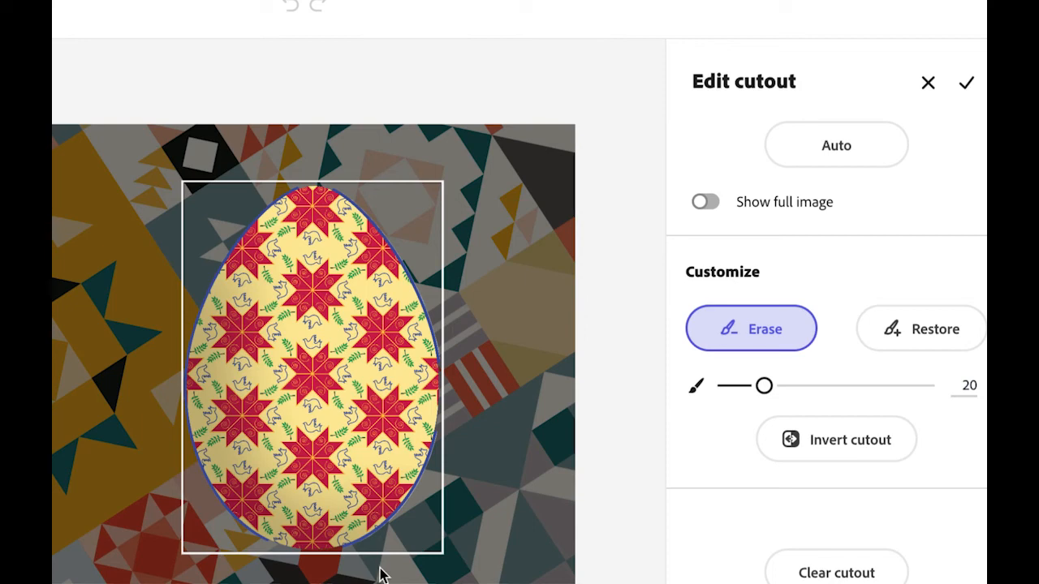
pyautogui.moveTo(765, 387); pyautogui.dragTo(785, 392)
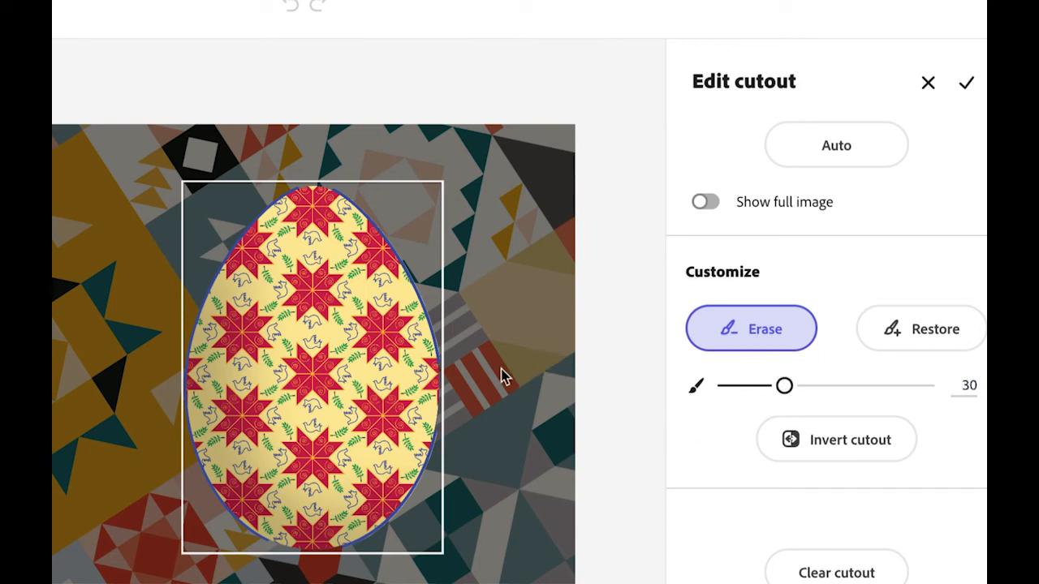
pyautogui.moveTo(787, 387); pyautogui.dragTo(785, 386)
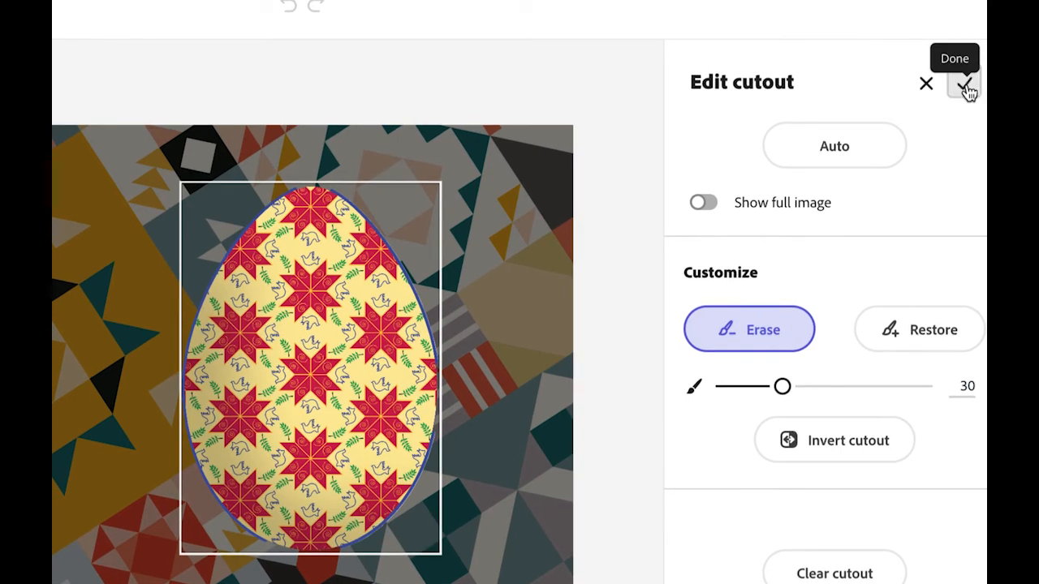
pyautogui.click(965, 88)
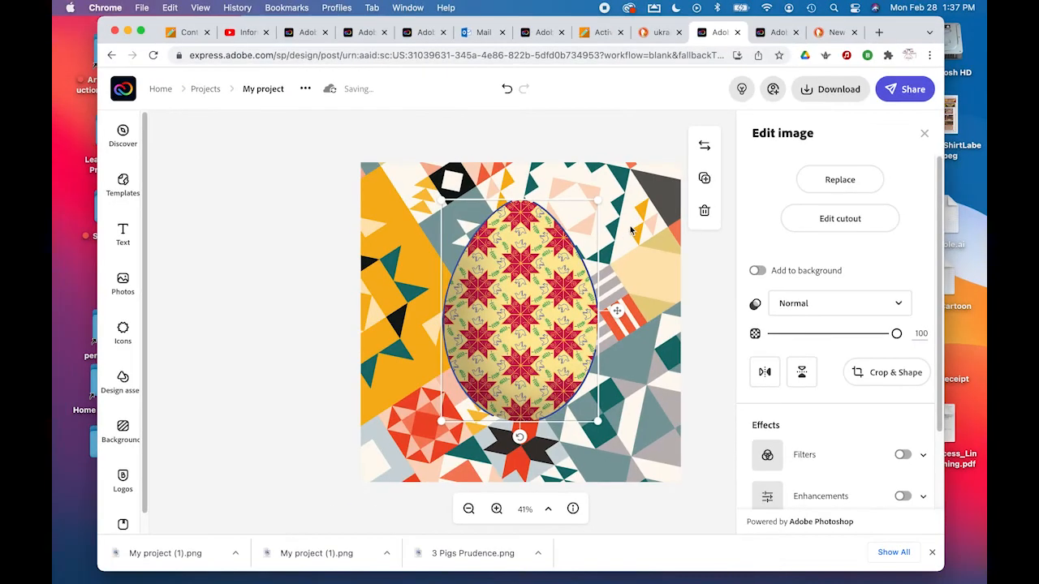
pyautogui.click(286, 301)
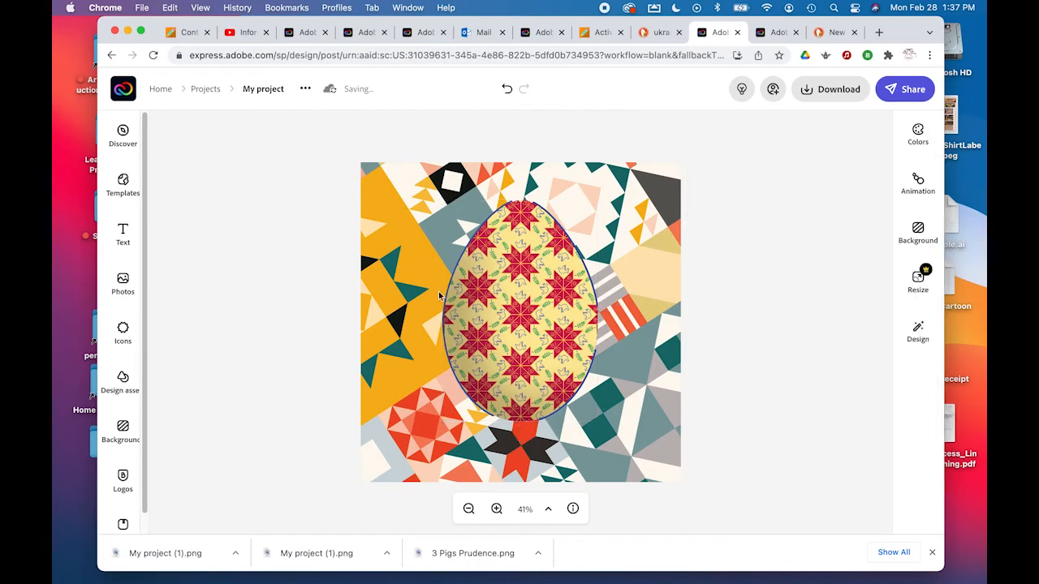
# Move the egg down slightly to centre it on the canvas, keeping it selected.
pyautogui.moveTo(521, 310)
pyautogui.mouseDown()
pyautogui.moveTo(518, 321)
pyautogui.moveTo(518, 308)
pyautogui.mouseUp()
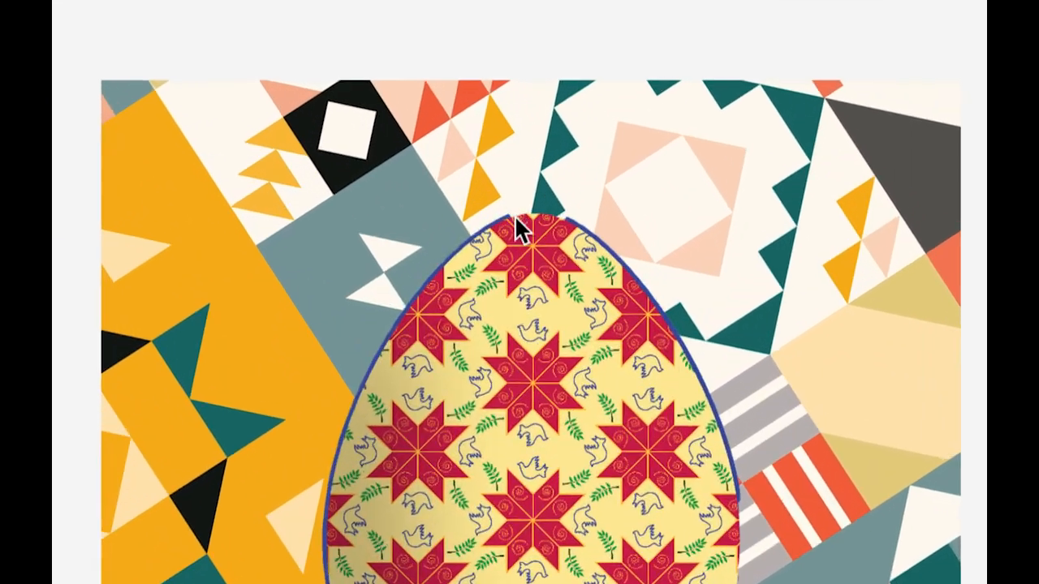
pyautogui.rightClick(537, 235)
pyautogui.click(498, 274)
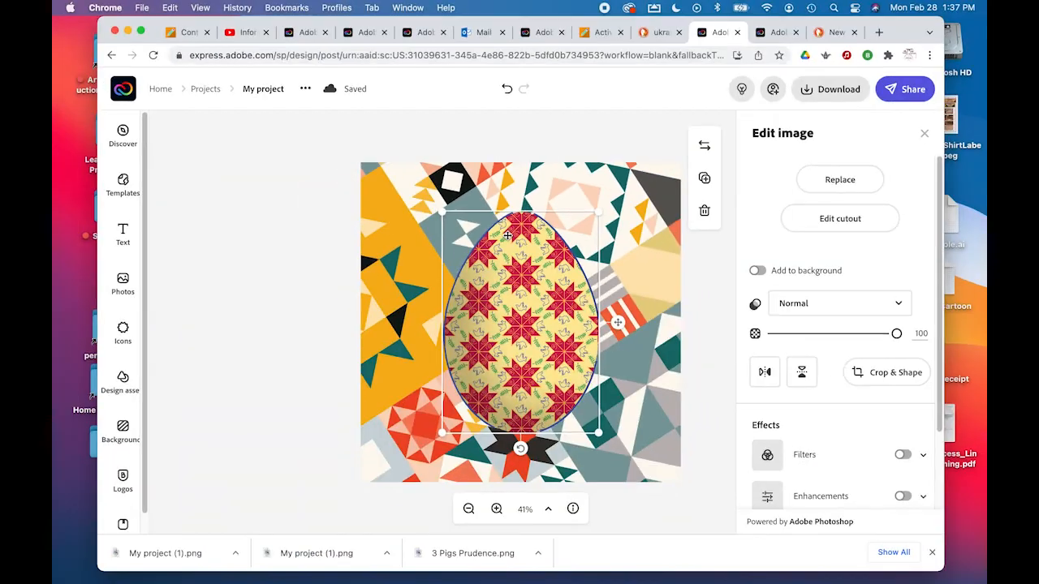
# Edit the egg's cutout and restore the missing blue outline at the egg's top with a size 8 brush.
pyautogui.click(848, 222)
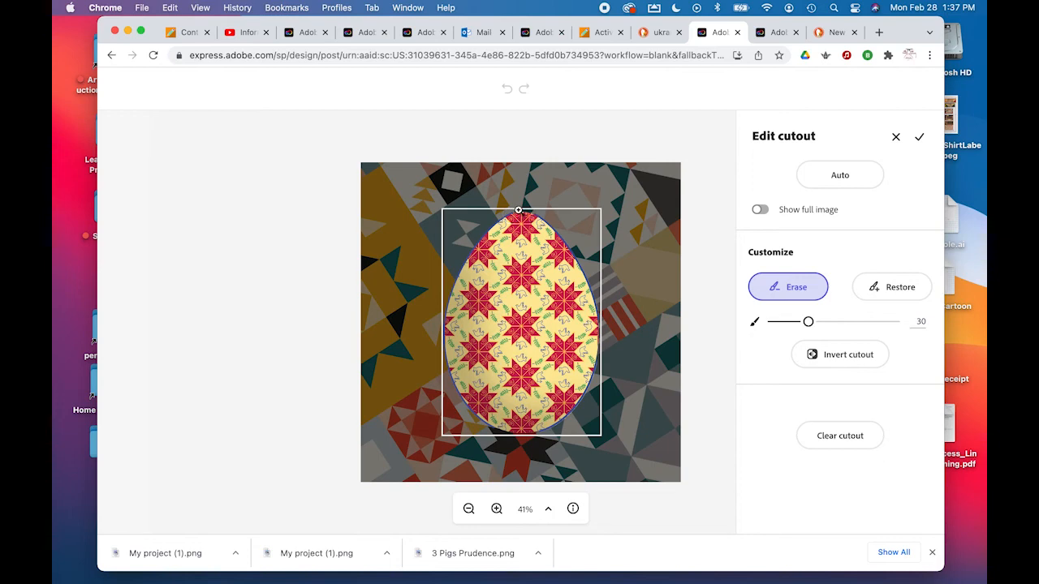
pyautogui.click(497, 509)
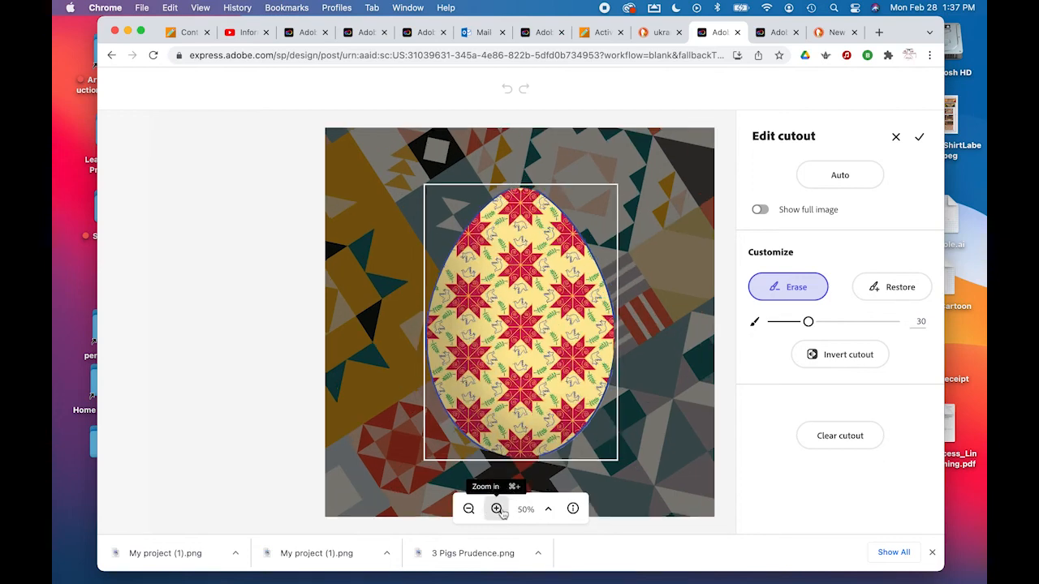
pyautogui.click(497, 509)
pyautogui.click(497, 509)
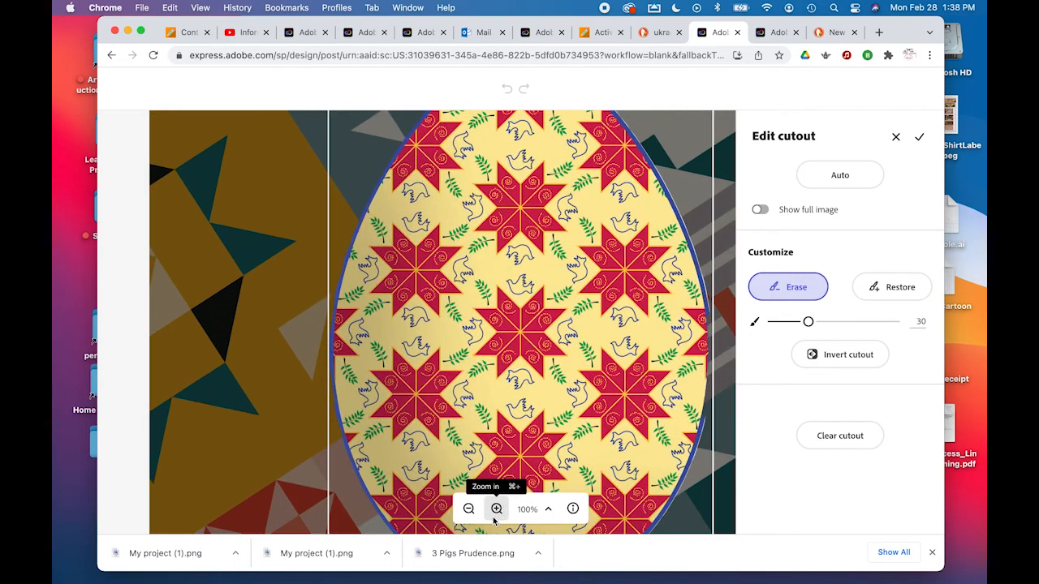
pyautogui.click(497, 508)
pyautogui.scroll(3, 528, 197)
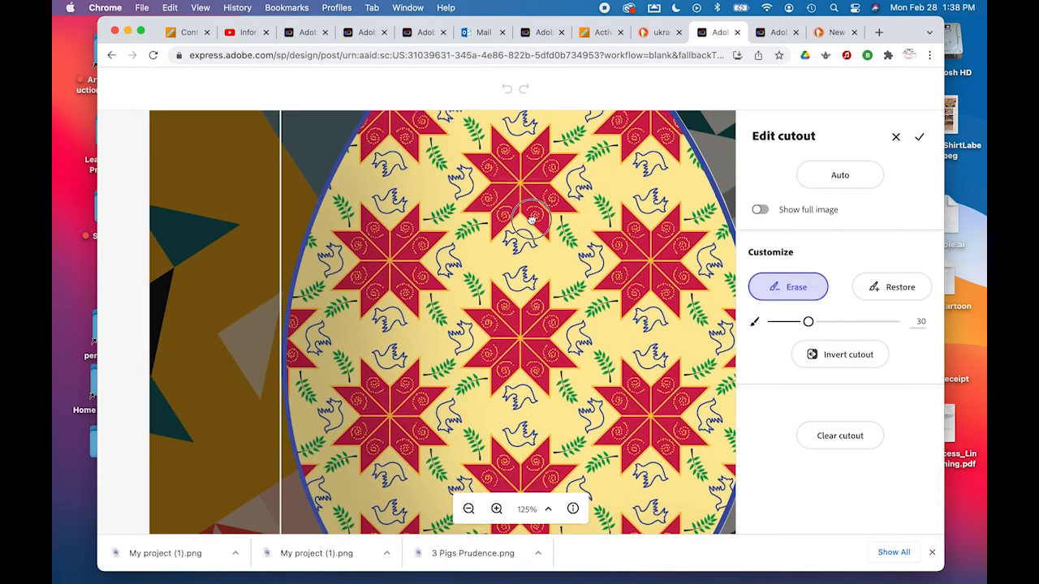
pyautogui.scroll(5, 505, 354)
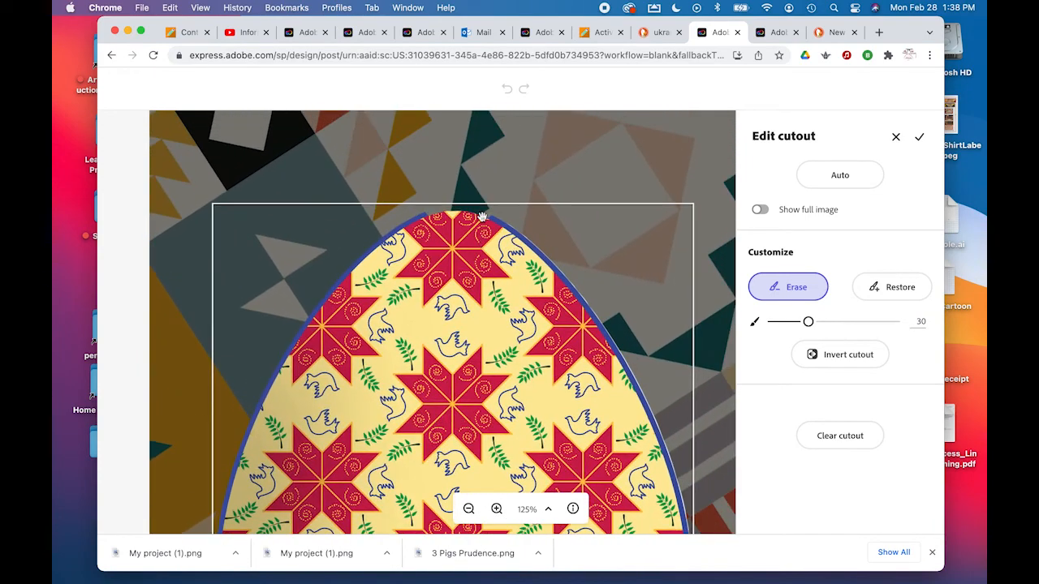
pyautogui.click(882, 283)
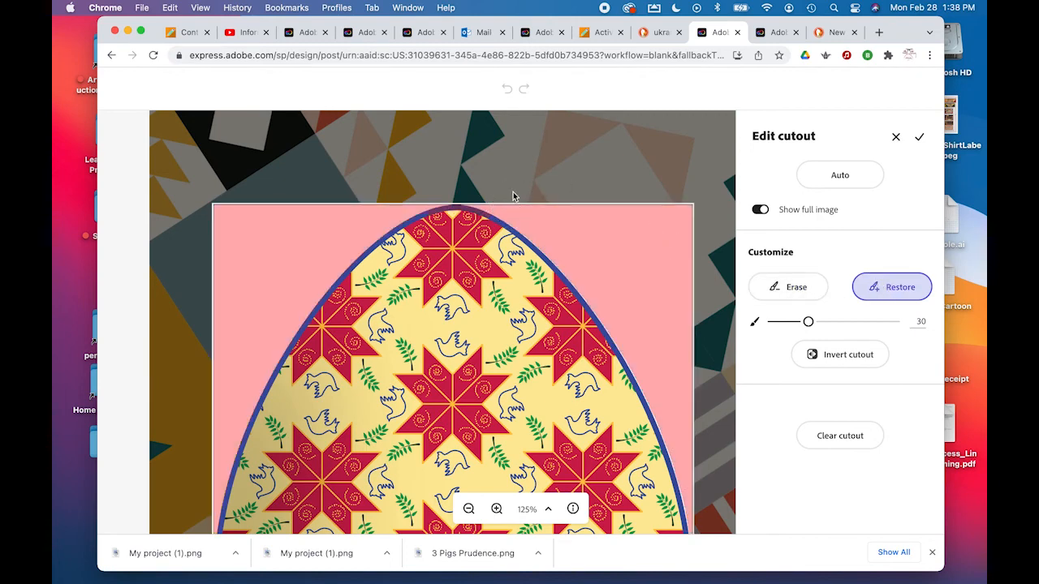
pyautogui.moveTo(807, 321); pyautogui.dragTo(781, 321)
pyautogui.moveTo(430, 220)
pyautogui.mouseDown()
pyautogui.moveTo(457, 210)
pyautogui.moveTo(487, 221)
pyautogui.mouseUp()
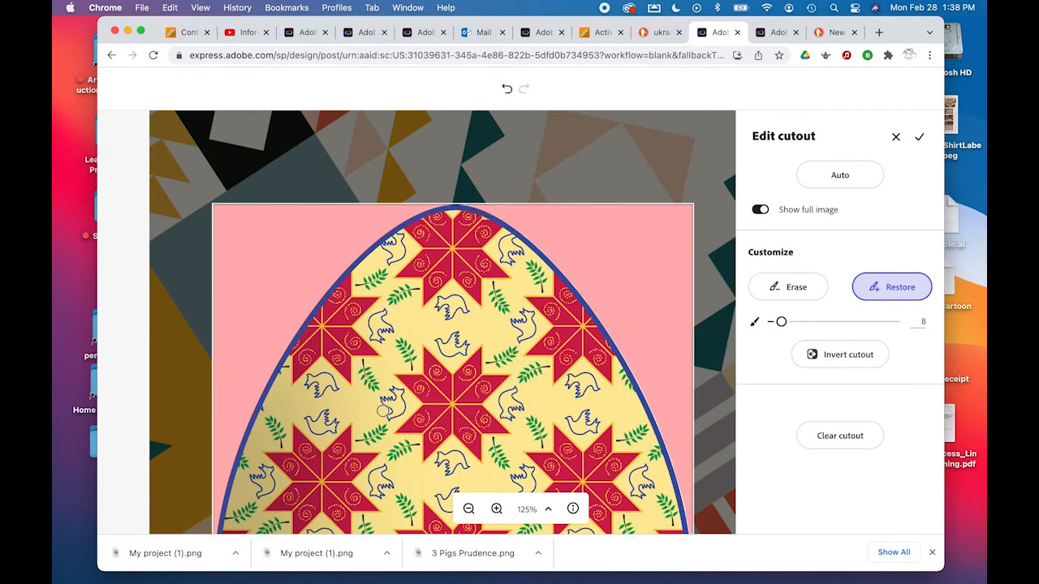
# Restore the missing outline around the rest of the egg down to its bottom edge and apply the edited cutout.
pyautogui.scroll(-5, 398, 397)
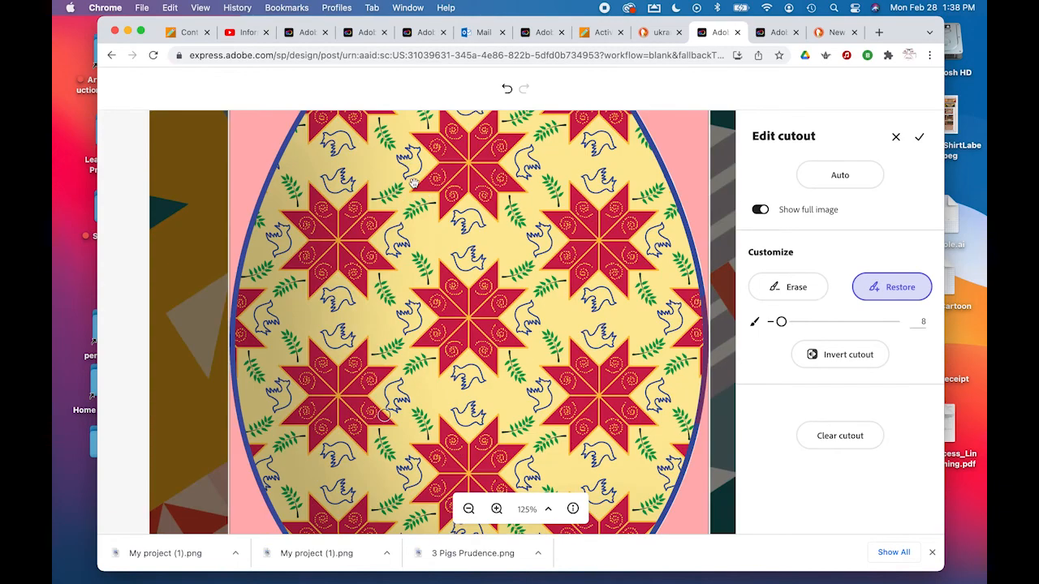
pyautogui.scroll(-5, 409, 367)
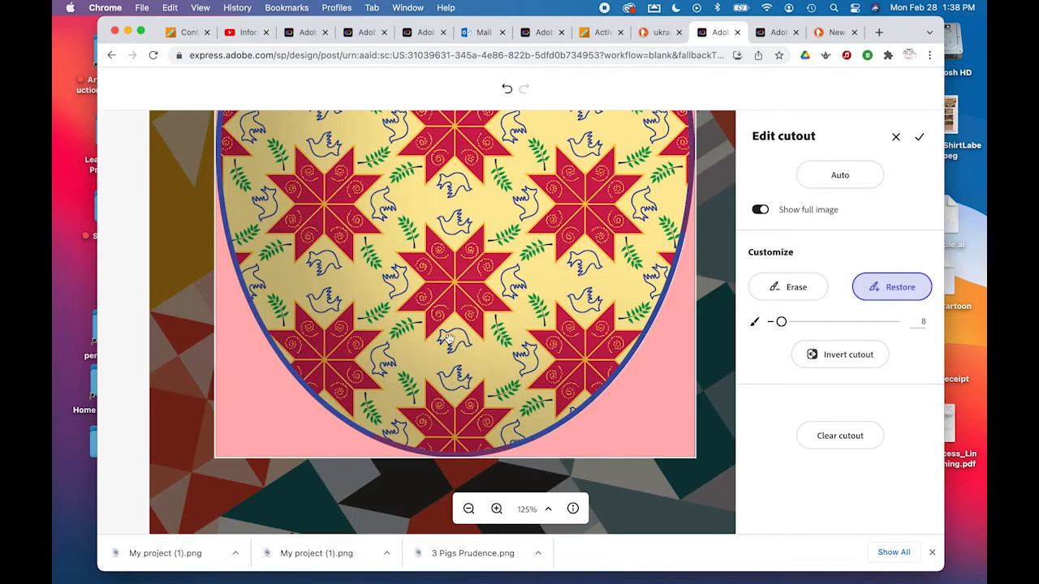
pyautogui.scroll(-4, 463, 311)
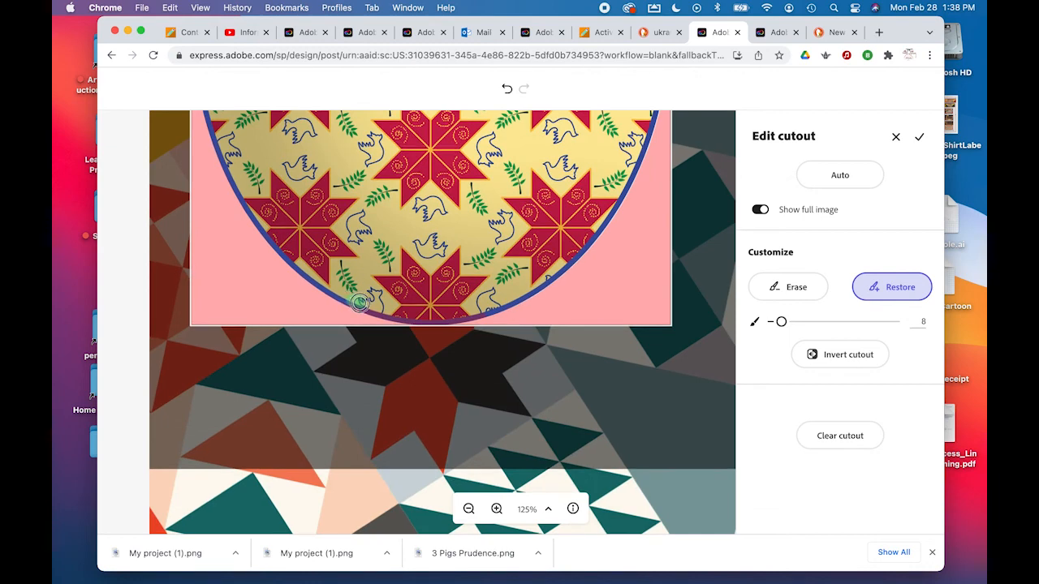
pyautogui.click(922, 139)
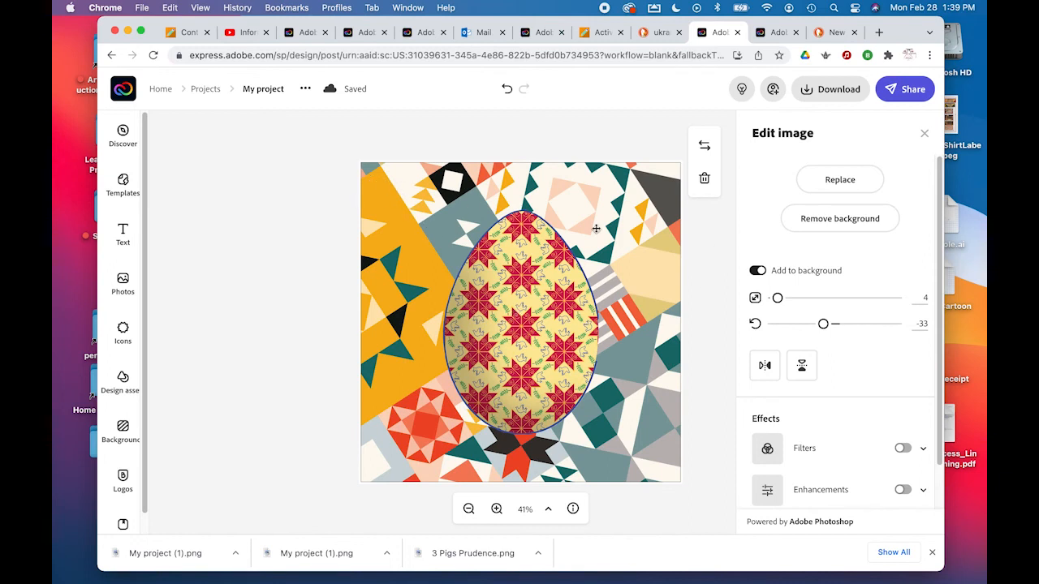
# Blur the patchwork background and set its enhancements to contrast -7, brightness -5 and saturation -70.
pyautogui.scroll(-2, 836, 365)
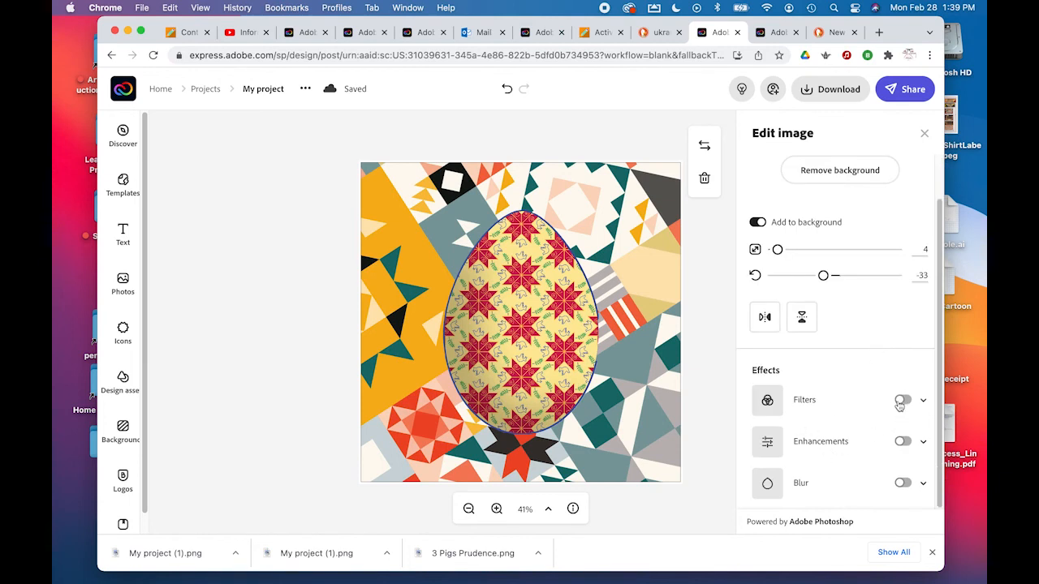
pyautogui.click(902, 483)
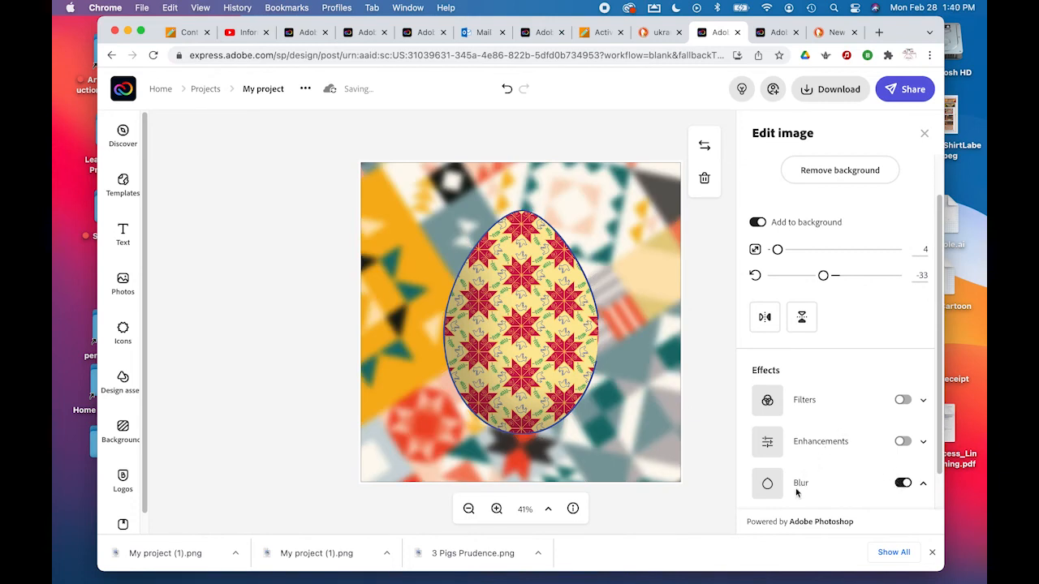
pyautogui.click(902, 442)
pyautogui.scroll(-4, 848, 446)
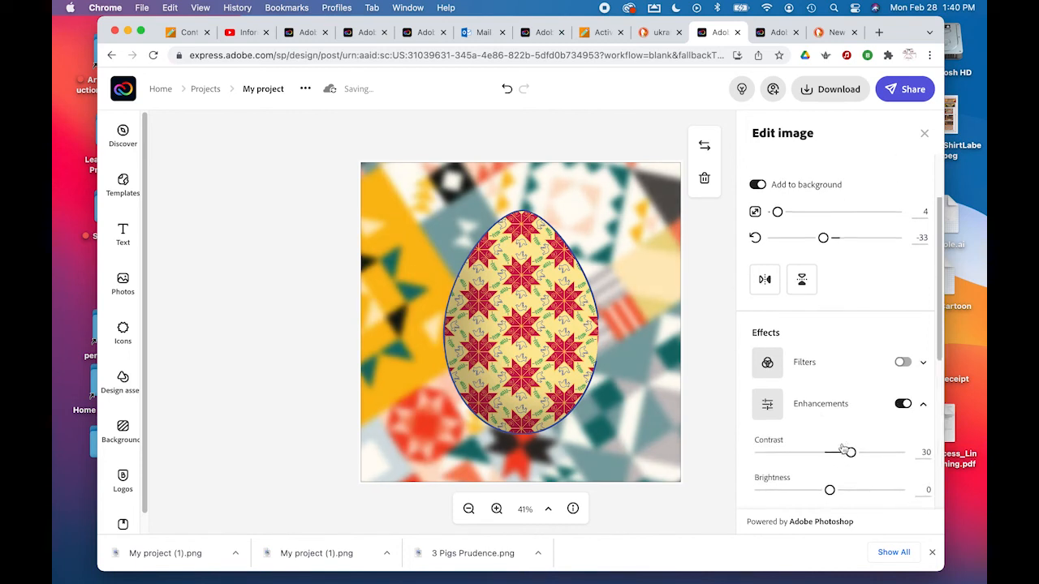
pyautogui.scroll(-2, 843, 449)
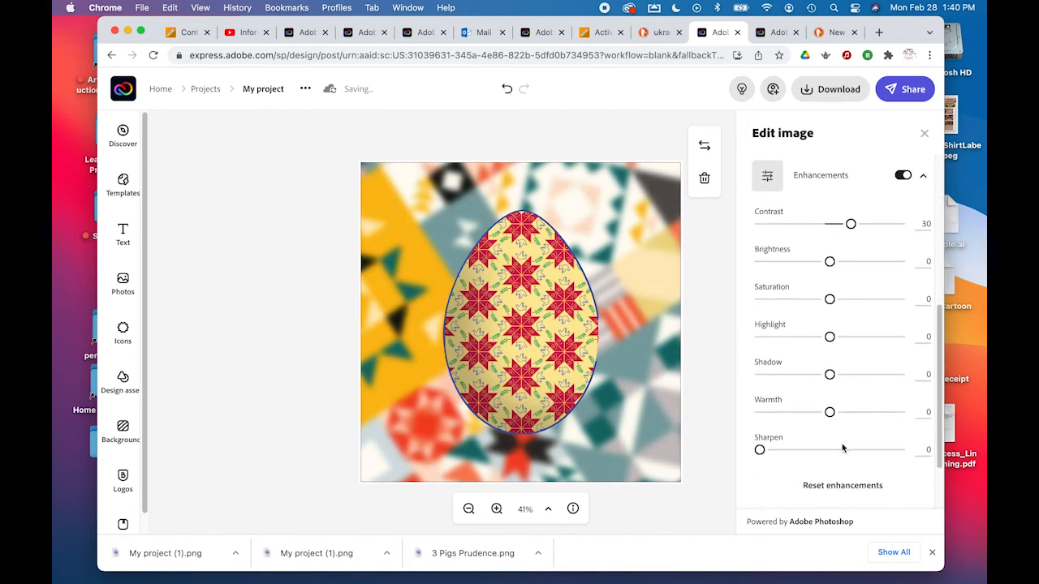
pyautogui.moveTo(850, 224); pyautogui.dragTo(825, 224)
pyautogui.moveTo(829, 262); pyautogui.dragTo(827, 261)
pyautogui.moveTo(826, 302); pyautogui.dragTo(780, 303)
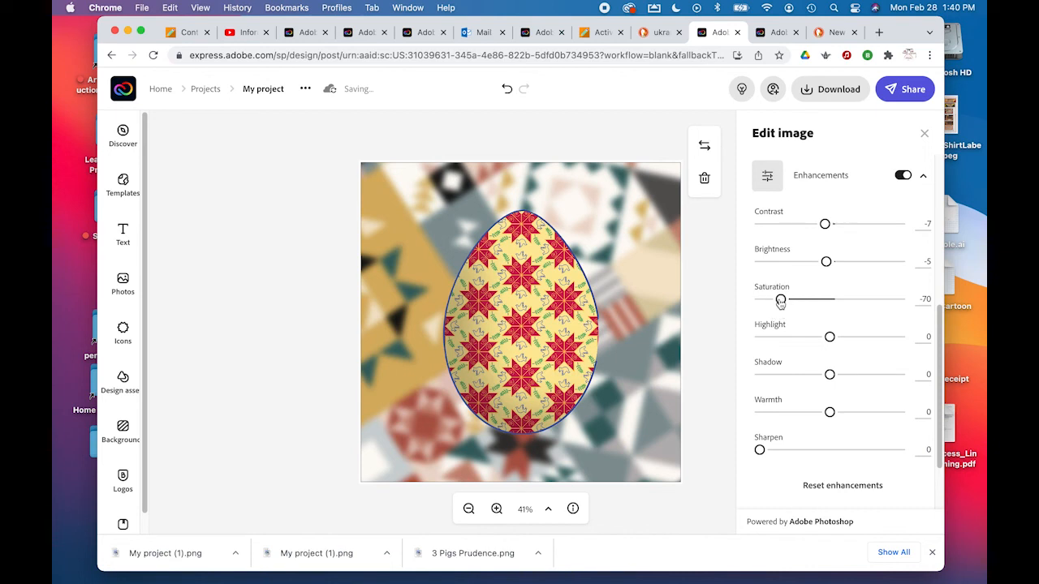
# Browse the ready-made text designs across categories such as Social, Logos, Headlines, Phrases and Sales.
pyautogui.click(122, 234)
pyautogui.scroll(-5, 257, 410)
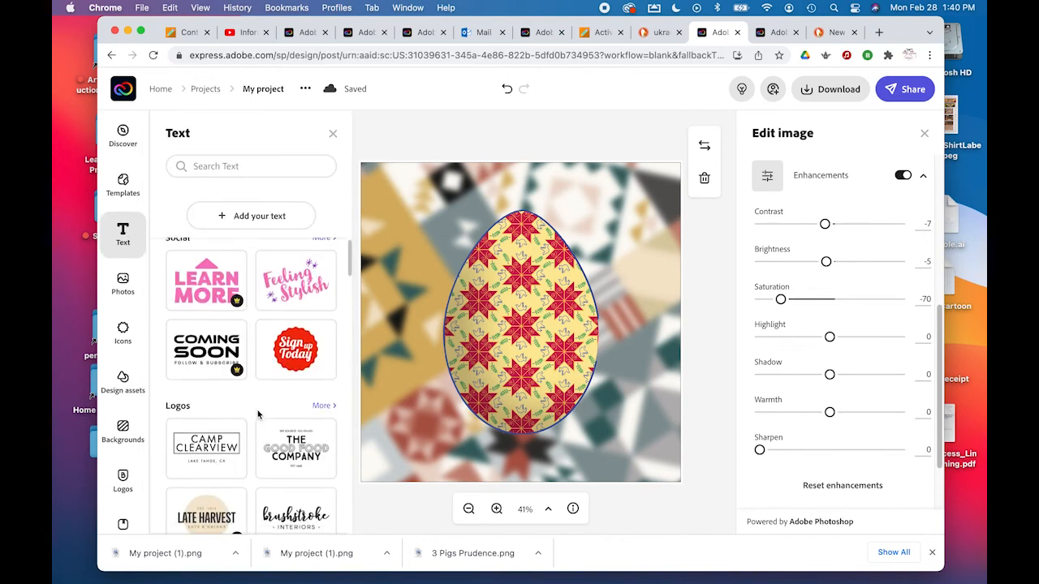
pyautogui.scroll(-5, 258, 416)
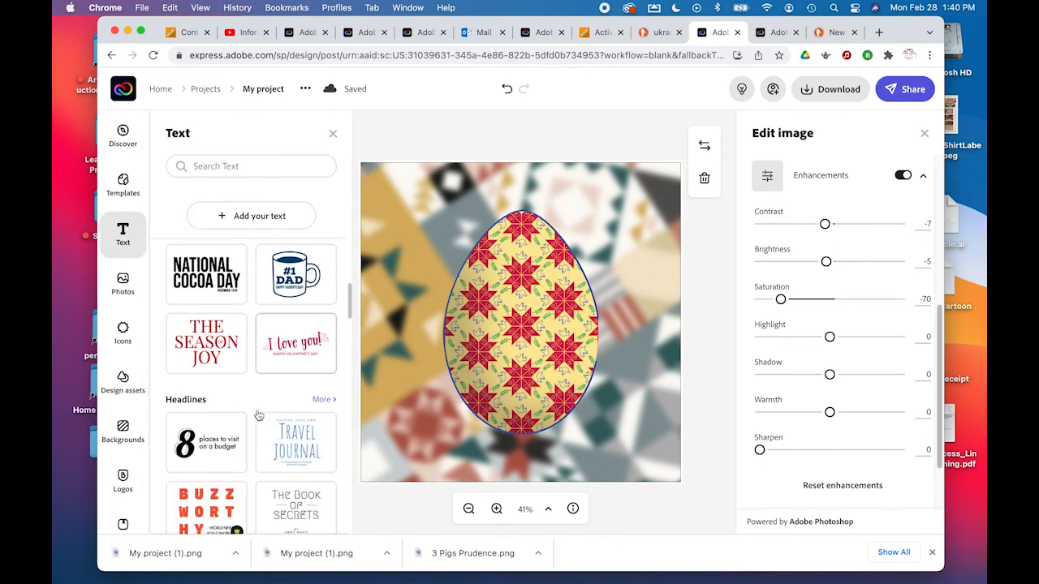
pyautogui.scroll(-5, 258, 416)
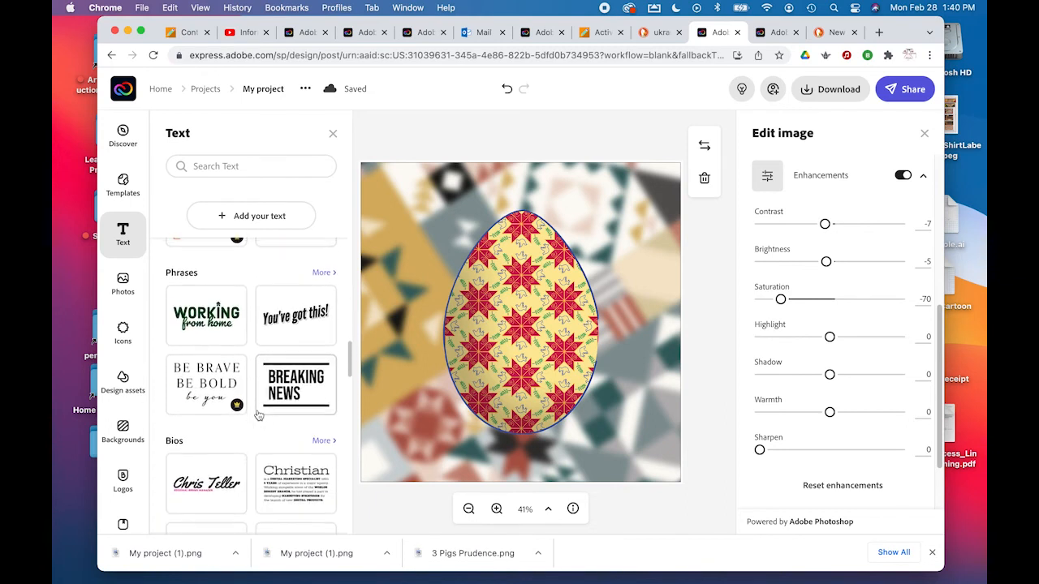
pyautogui.scroll(-1, 258, 416)
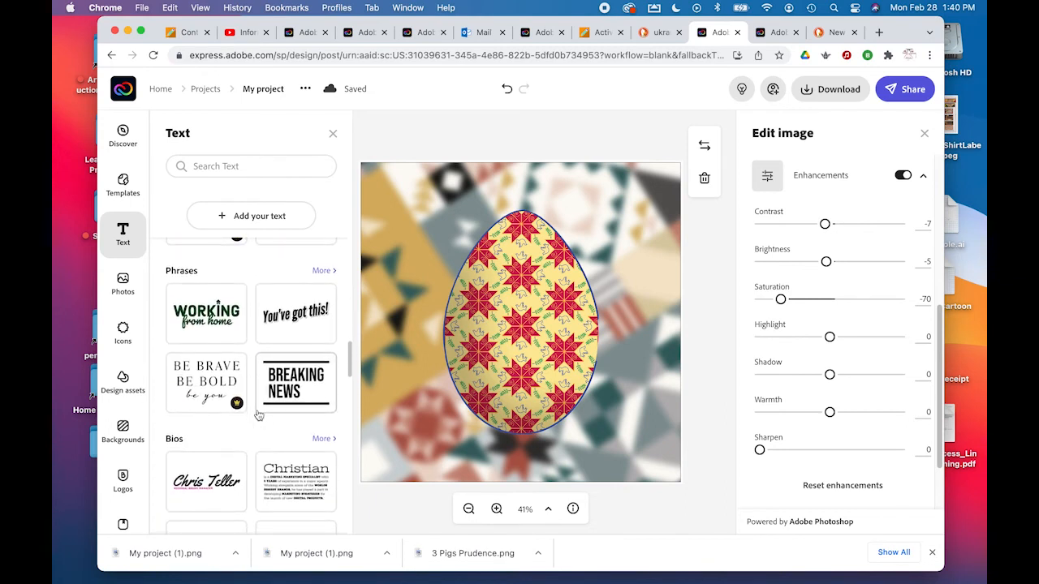
pyautogui.scroll(-10, 258, 415)
pyautogui.scroll(-2, 258, 416)
pyautogui.scroll(-10, 258, 415)
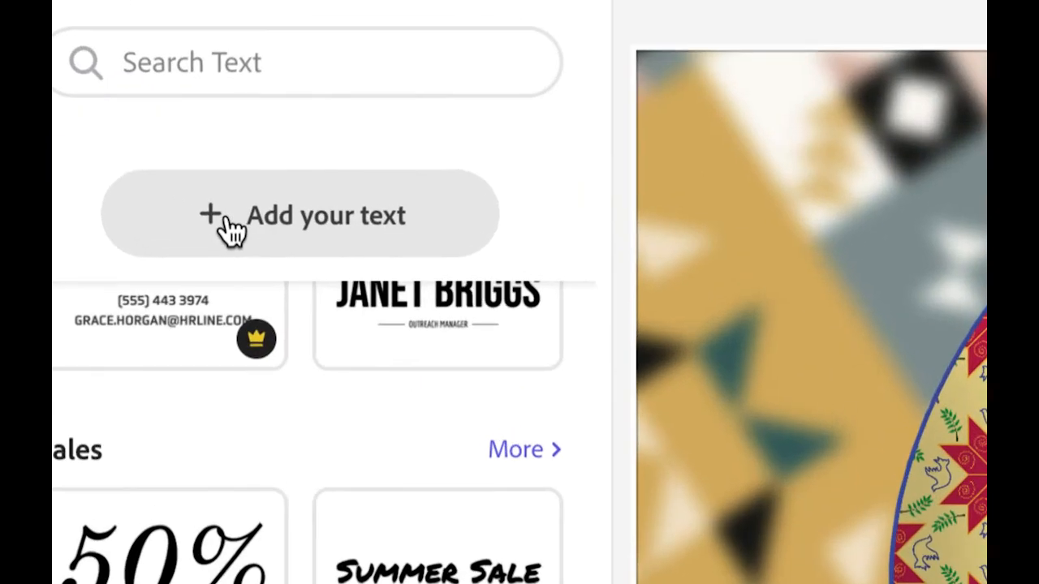
# Add a custom text box to the post and replace its placeholder with "Let Peace Reign".
pyautogui.click(228, 221)
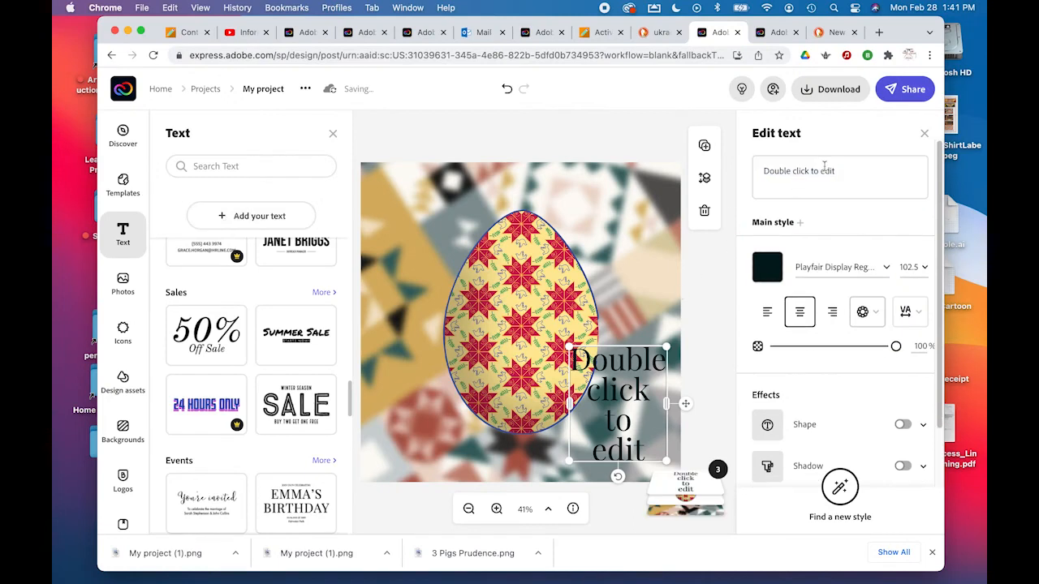
pyautogui.click(827, 172)
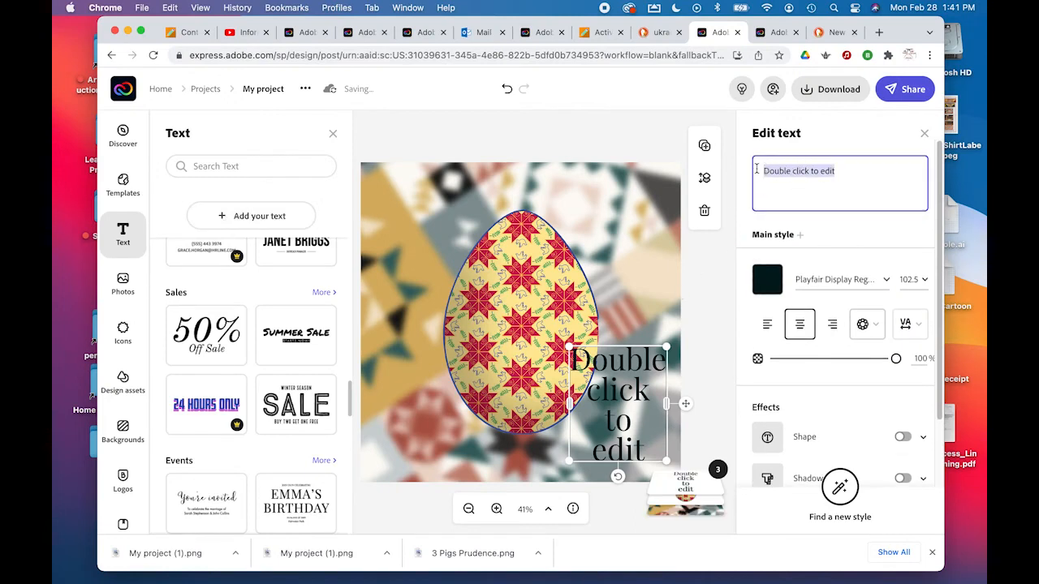
pyautogui.write('Let Peace Re')
pyautogui.press('BackSpace')
pyautogui.write('eign')
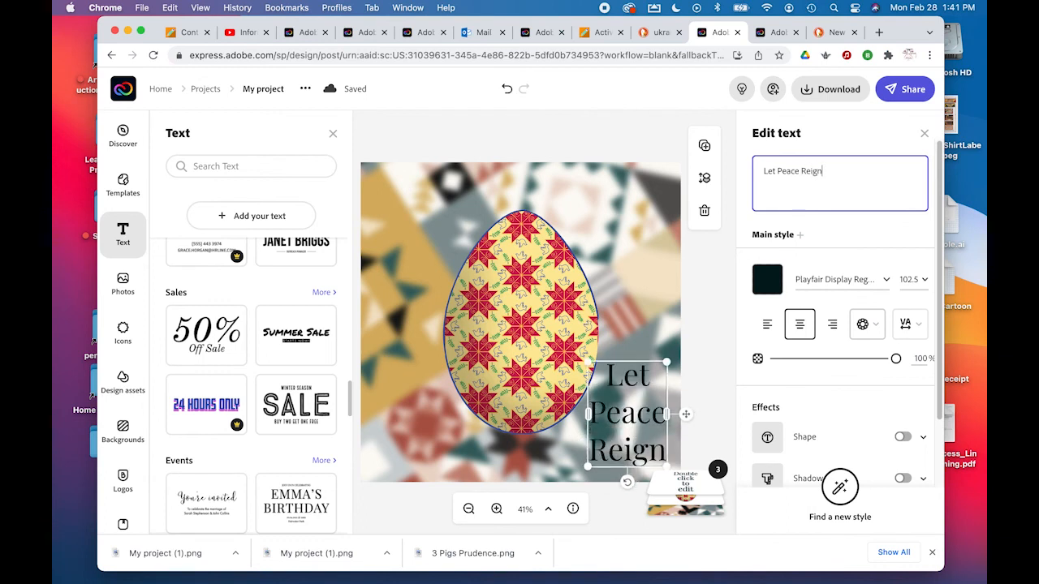
# Enlarge the "Let Peace Reign" caption to size 132.8 on a single line and place it across the top of the egg.
pyautogui.moveTo(591, 376); pyautogui.dragTo(404, 217)
pyautogui.moveTo(461, 276); pyautogui.dragTo(661, 222)
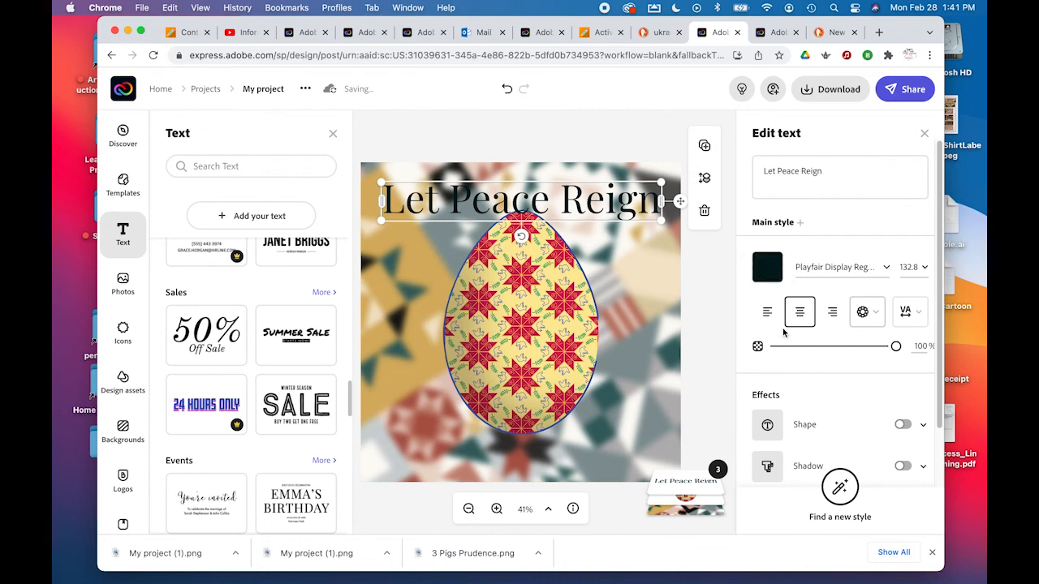
pyautogui.moveTo(895, 346); pyautogui.dragTo(915, 357)
# Recolor the "Let Peace Reign" caption text to the bright yellow brand color #FFD300.
pyautogui.scroll(-3, 834, 365)
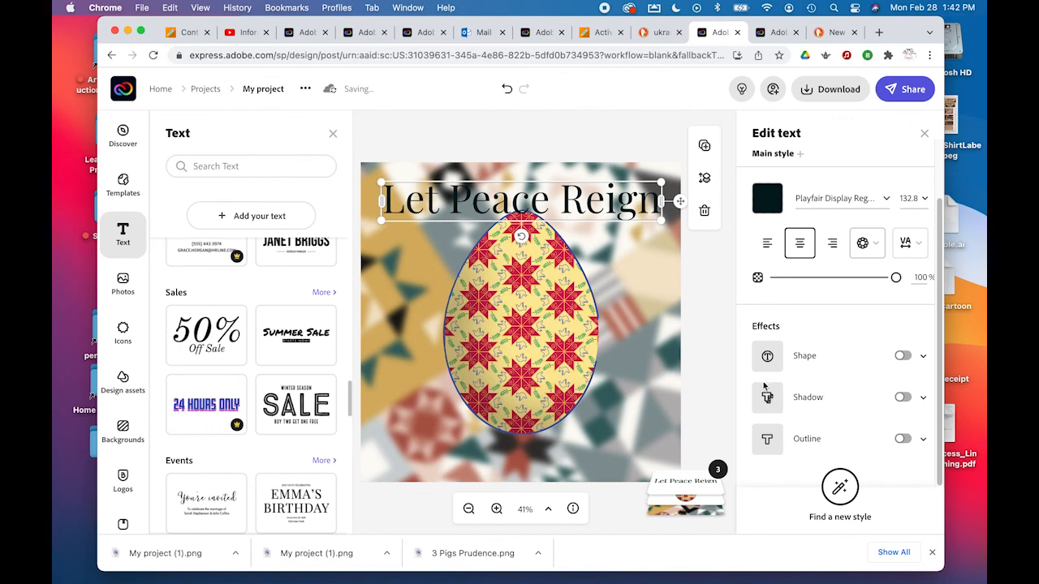
pyautogui.click(768, 198)
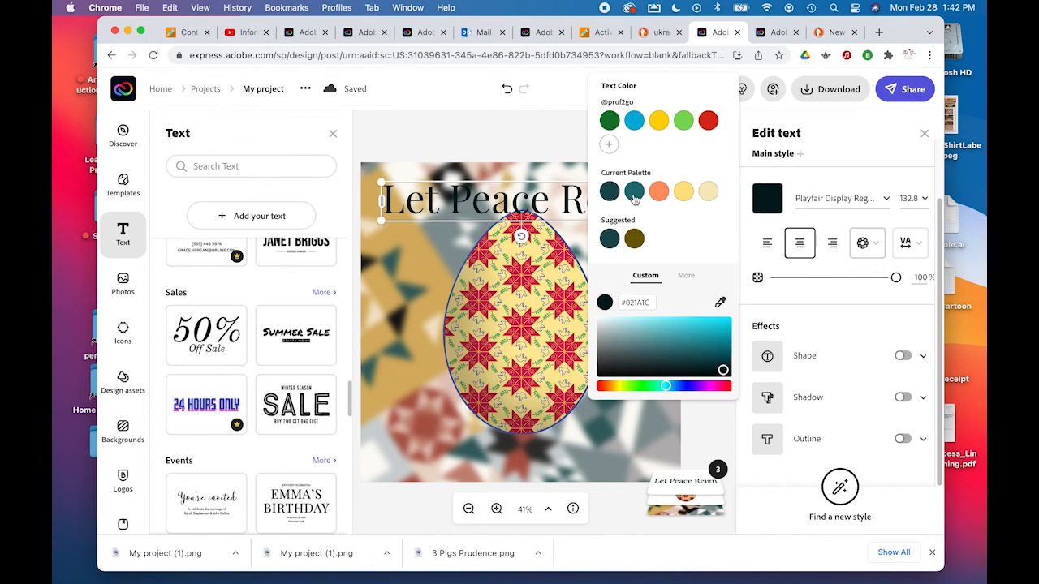
pyautogui.click(686, 195)
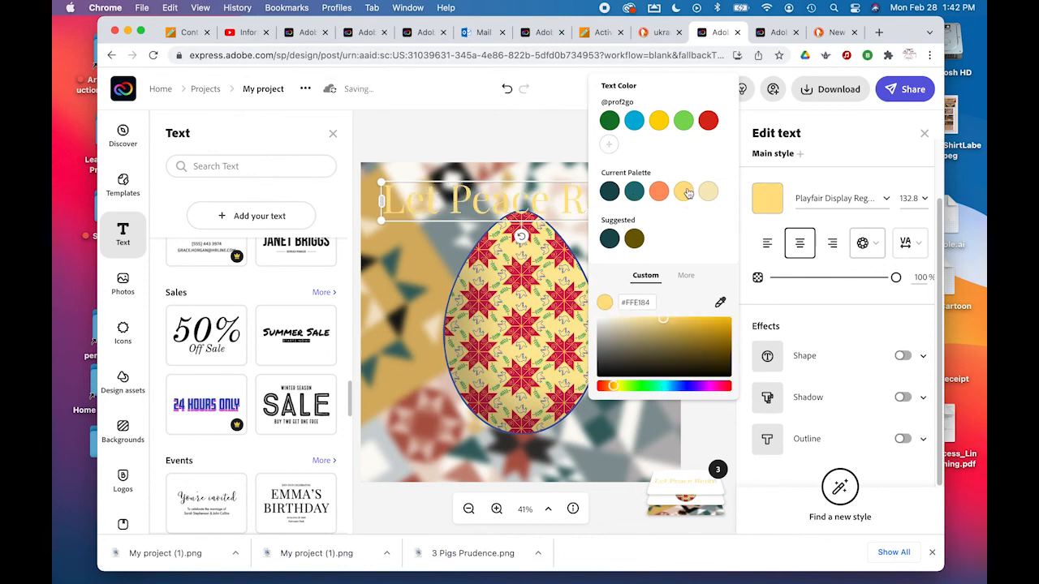
pyautogui.click(658, 121)
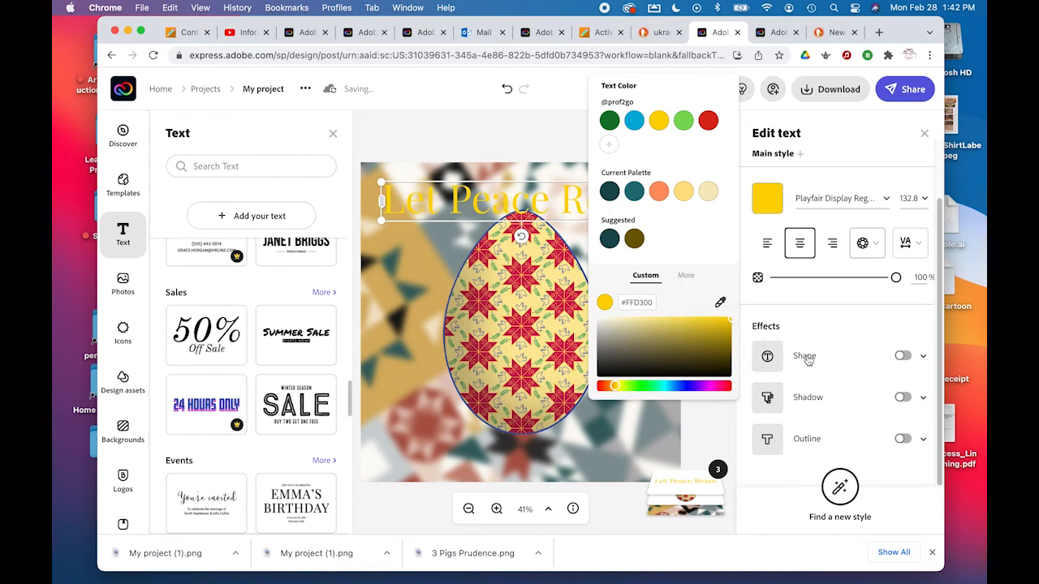
# Add a rectangular background shape behind the caption, set its size to 17 and keep the default shape style.
pyautogui.click(901, 355)
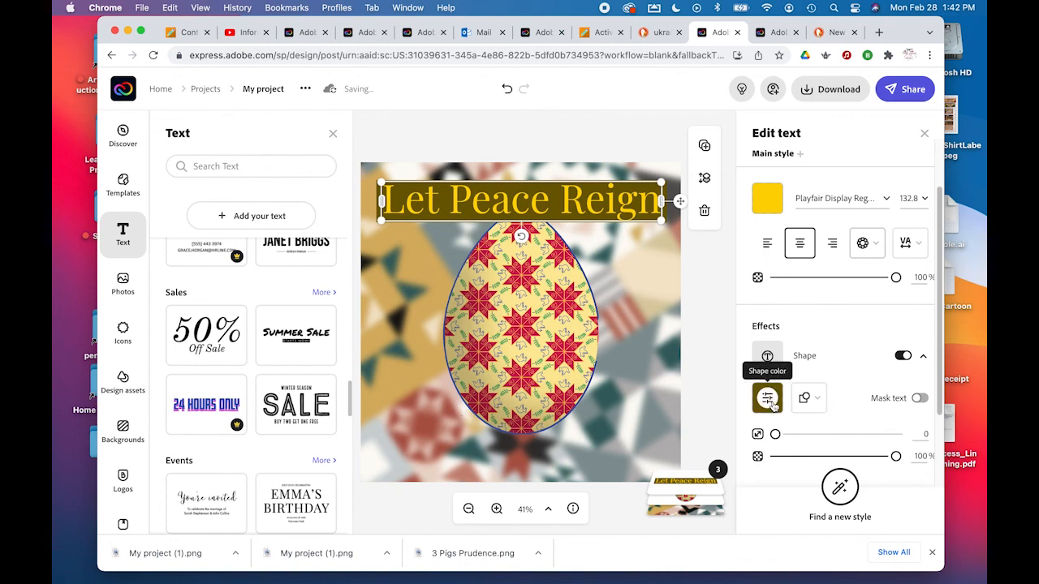
pyautogui.moveTo(775, 434); pyautogui.dragTo(796, 437)
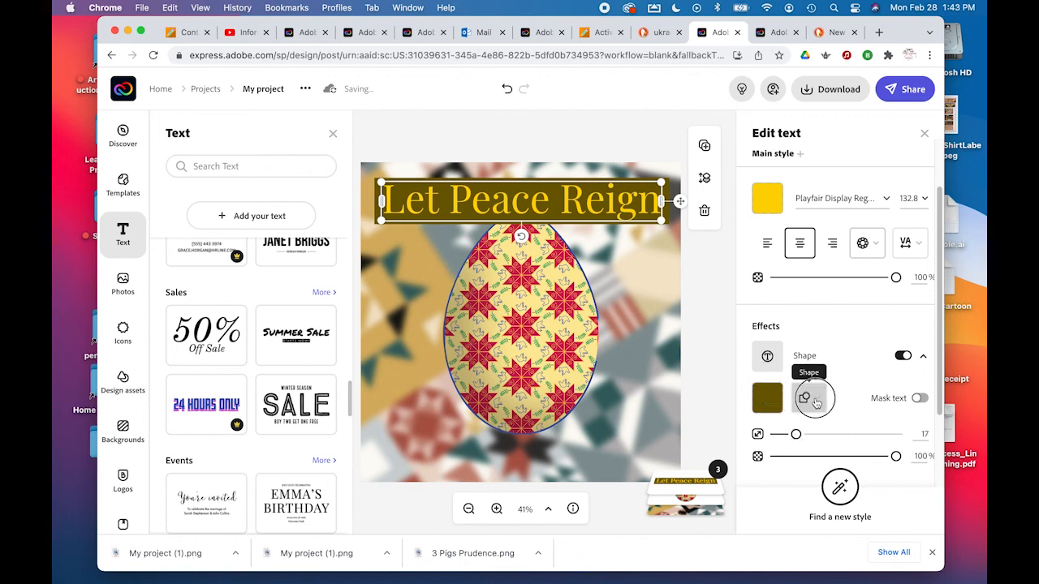
pyautogui.click(814, 399)
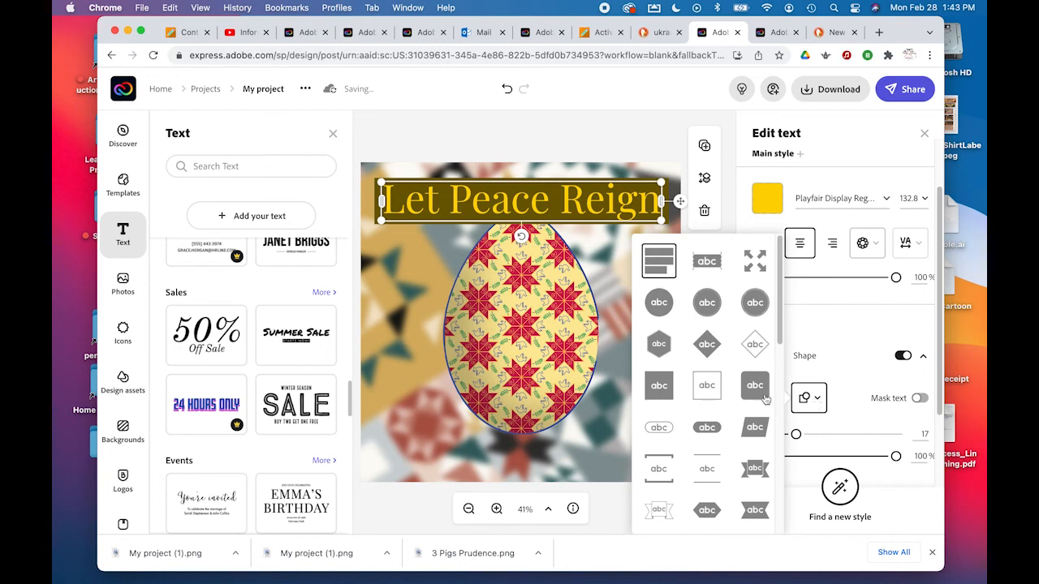
pyautogui.click(842, 340)
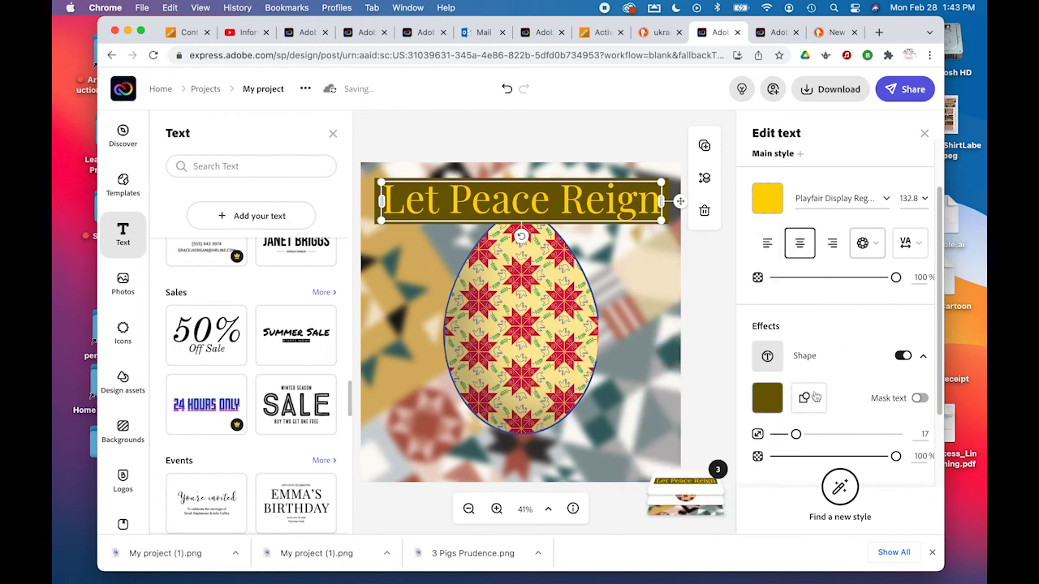
# Color the caption's background shape with the brand blue, then adjust it to a slightly darker shade of that blue.
pyautogui.click(770, 406)
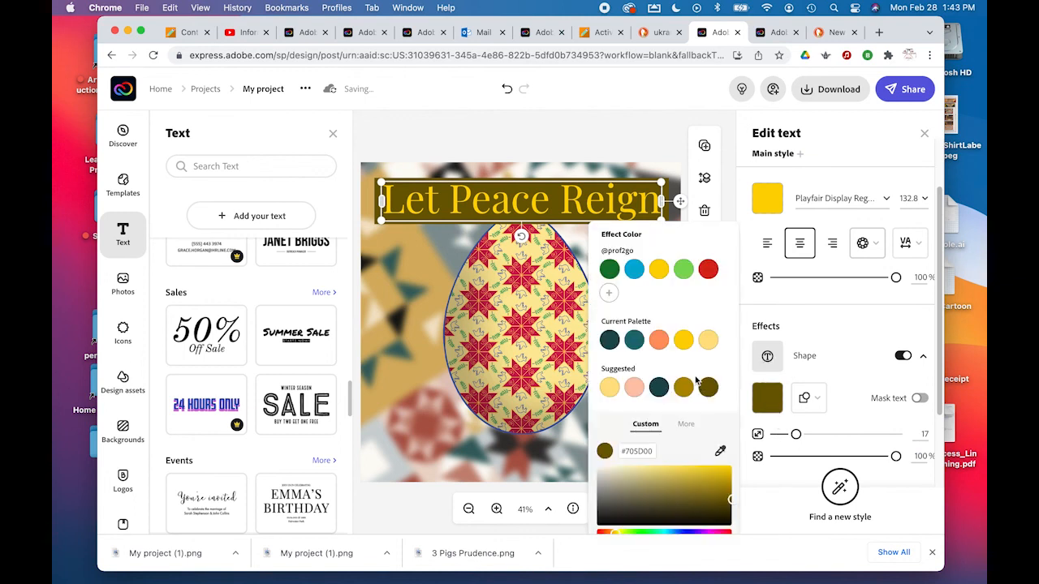
pyautogui.click(635, 274)
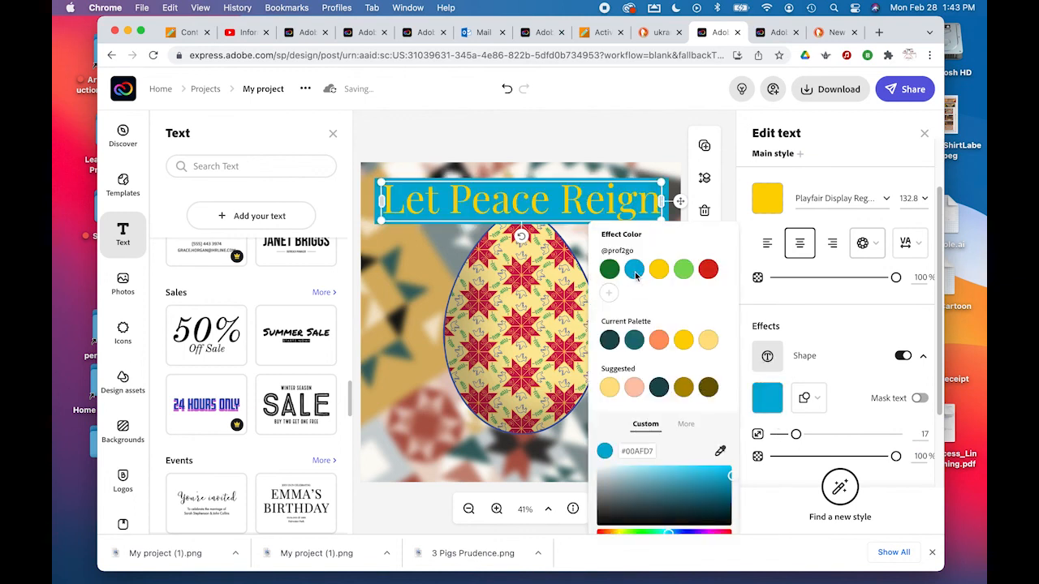
pyautogui.click(725, 489)
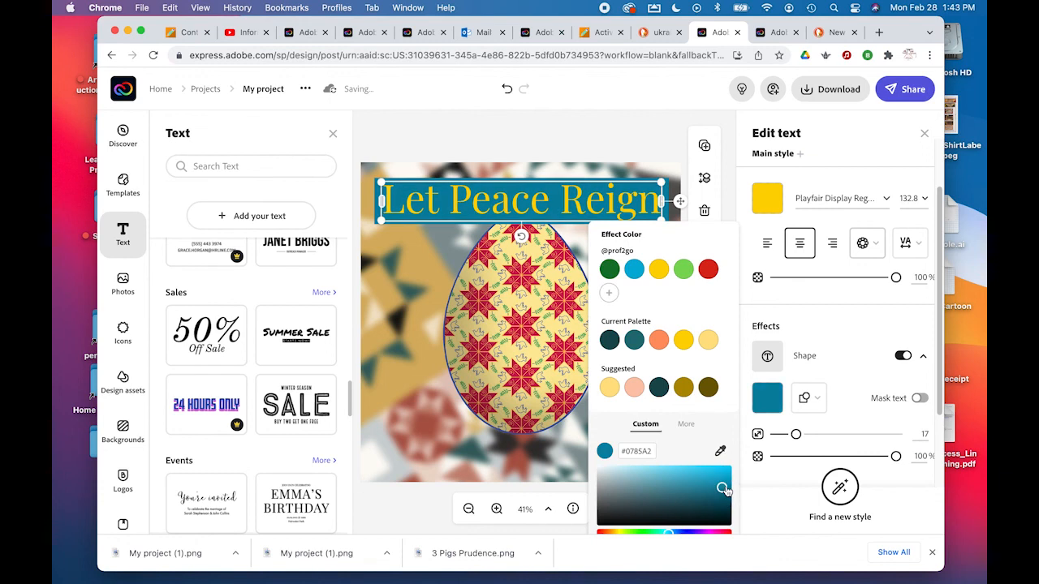
pyautogui.moveTo(724, 489); pyautogui.dragTo(721, 481)
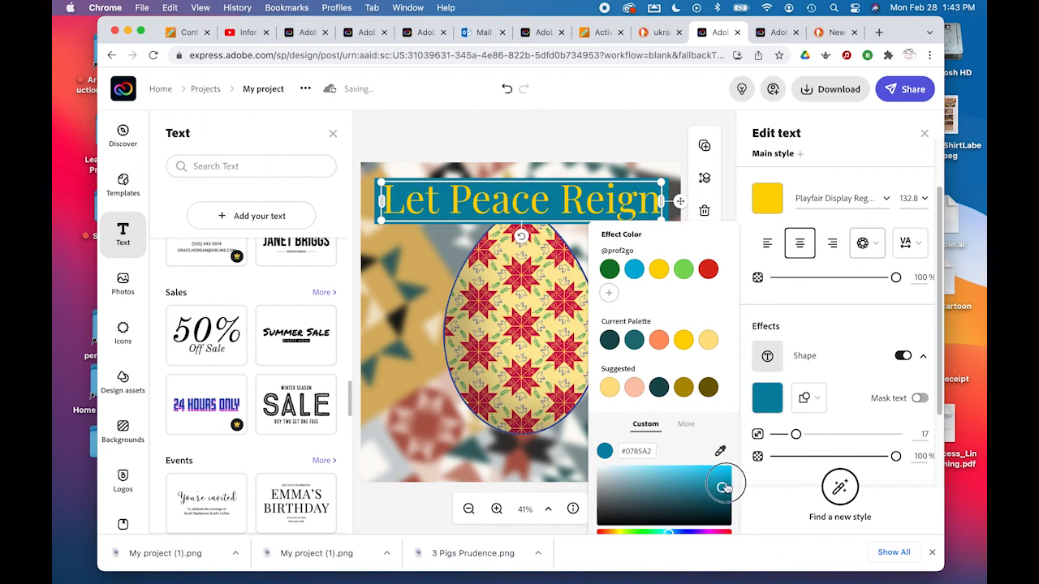
pyautogui.click(842, 349)
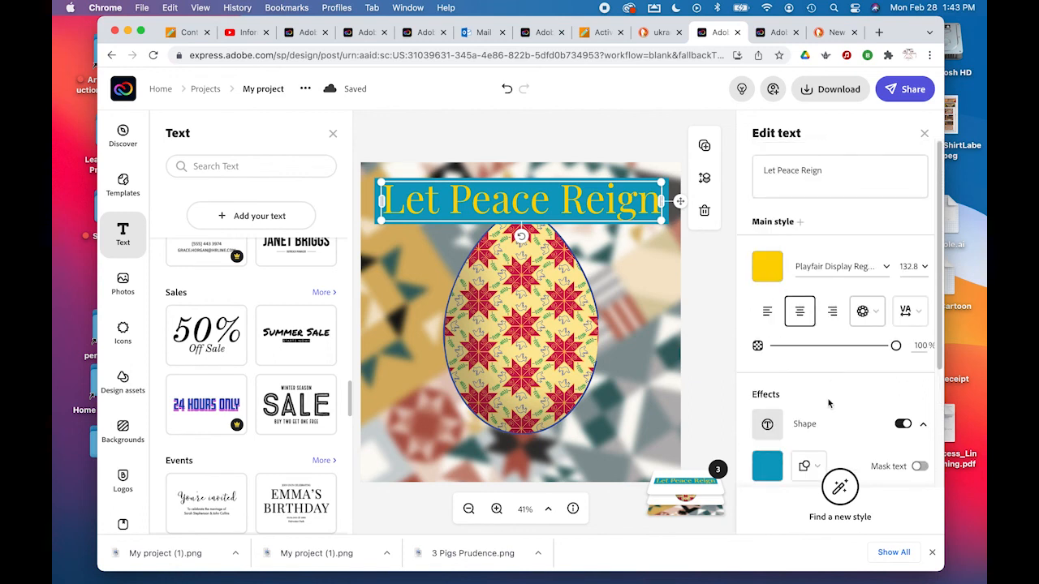
# Reduce the background shape's opacity to 31% and add a dark teal #174C4F shadow to the caption text.
pyautogui.scroll(-5, 828, 402)
pyautogui.click(903, 397)
pyautogui.moveTo(895, 351); pyautogui.dragTo(808, 351)
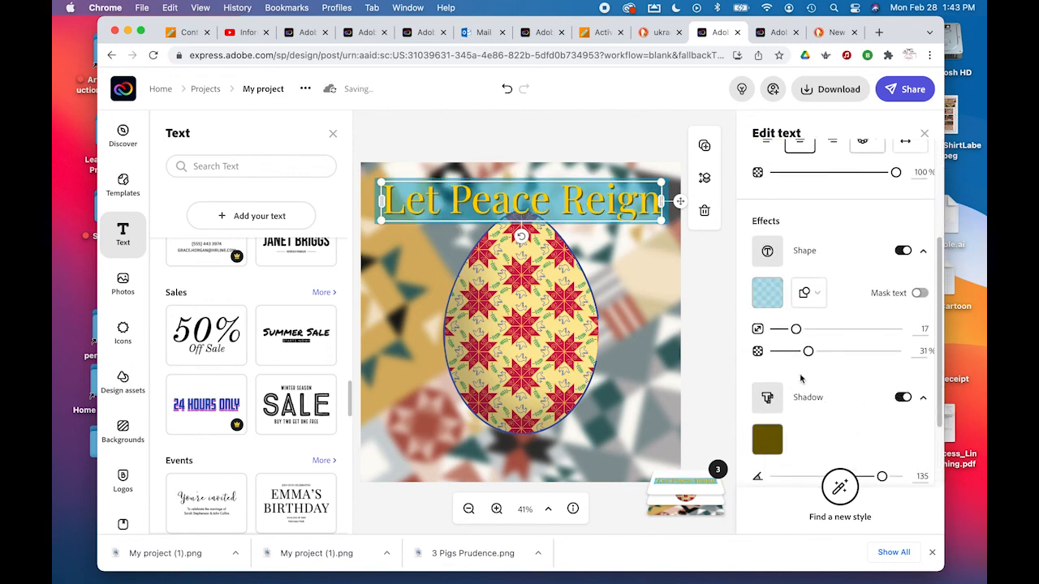
pyautogui.click(771, 443)
pyautogui.click(609, 383)
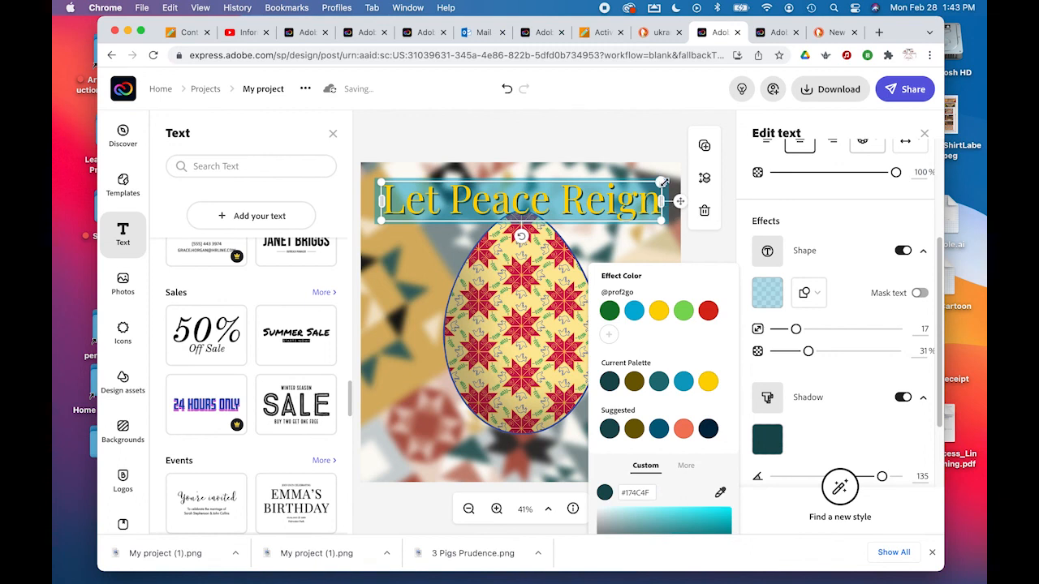
pyautogui.click(556, 140)
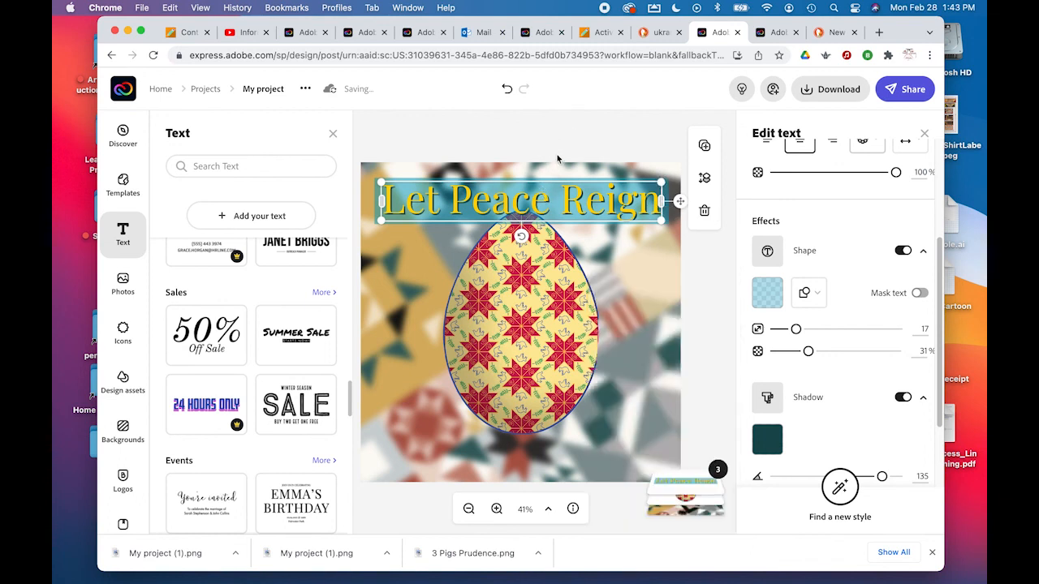
# Nudge the caption slightly upward and change its font to Source Sans Pro Black.
pyautogui.click(562, 137)
pyautogui.moveTo(566, 210)
pyautogui.mouseDown()
pyautogui.moveTo(566, 195)
pyautogui.moveTo(566, 204)
pyautogui.mouseUp()
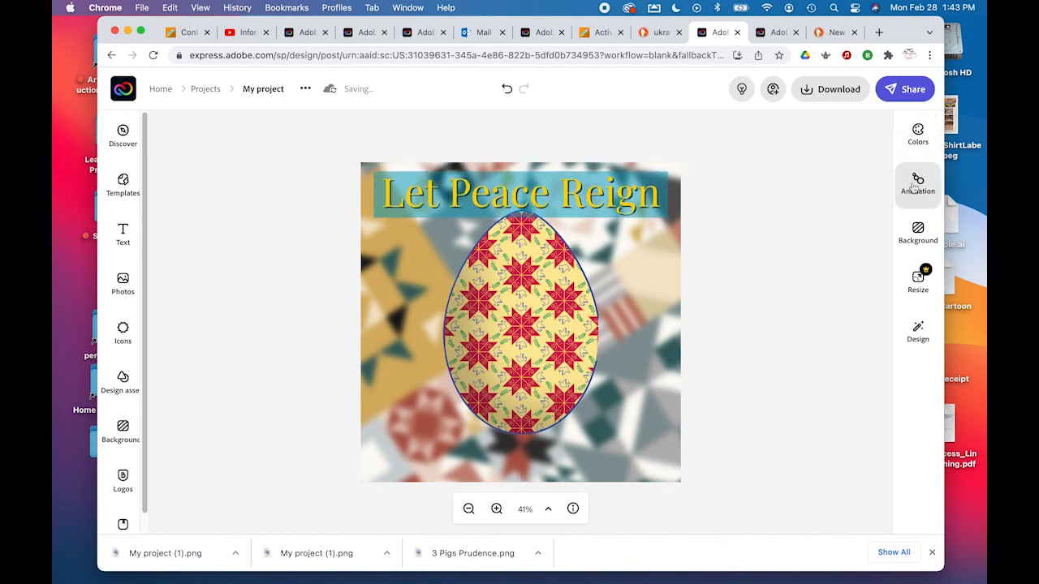
pyautogui.click(620, 195)
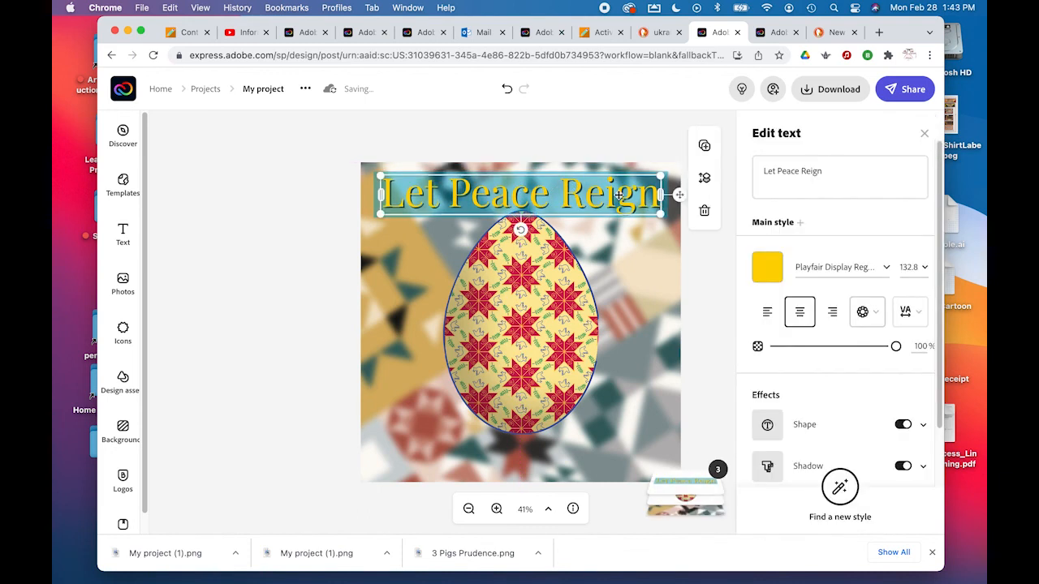
pyautogui.click(883, 268)
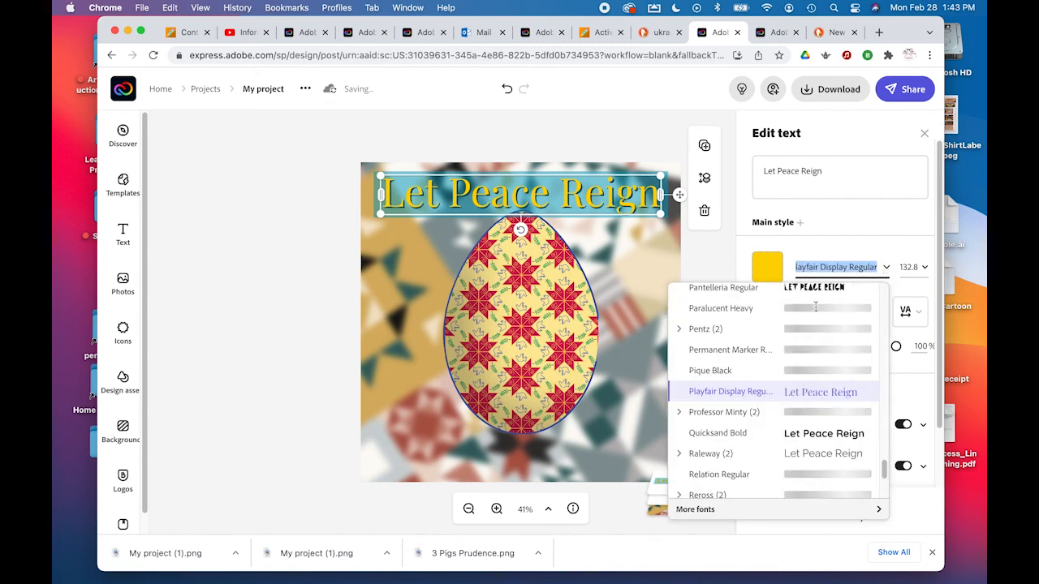
pyautogui.scroll(-3, 815, 398)
pyautogui.scroll(-3, 813, 438)
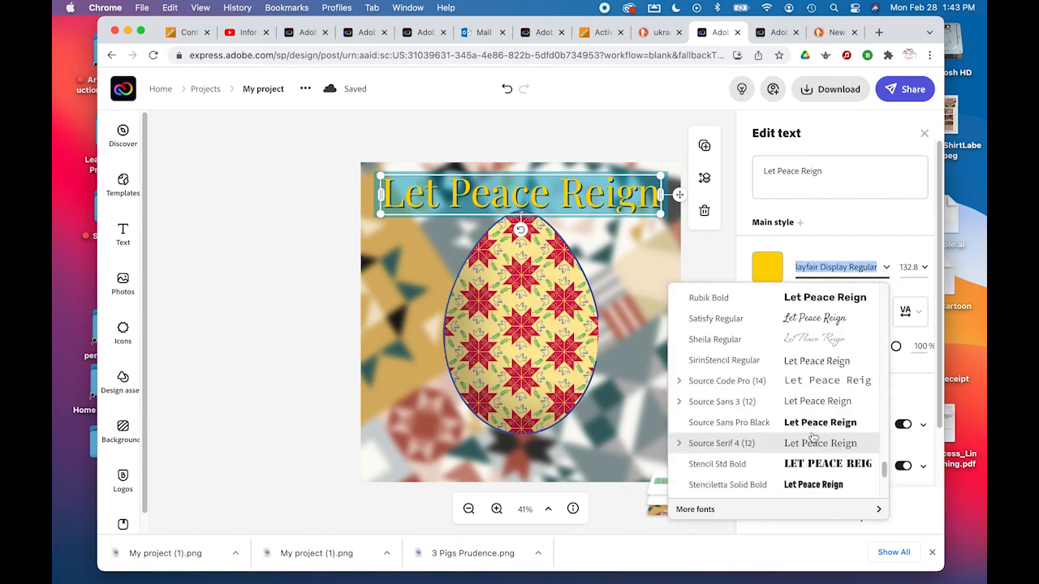
pyautogui.scroll(3, 813, 438)
pyautogui.scroll(-3, 814, 439)
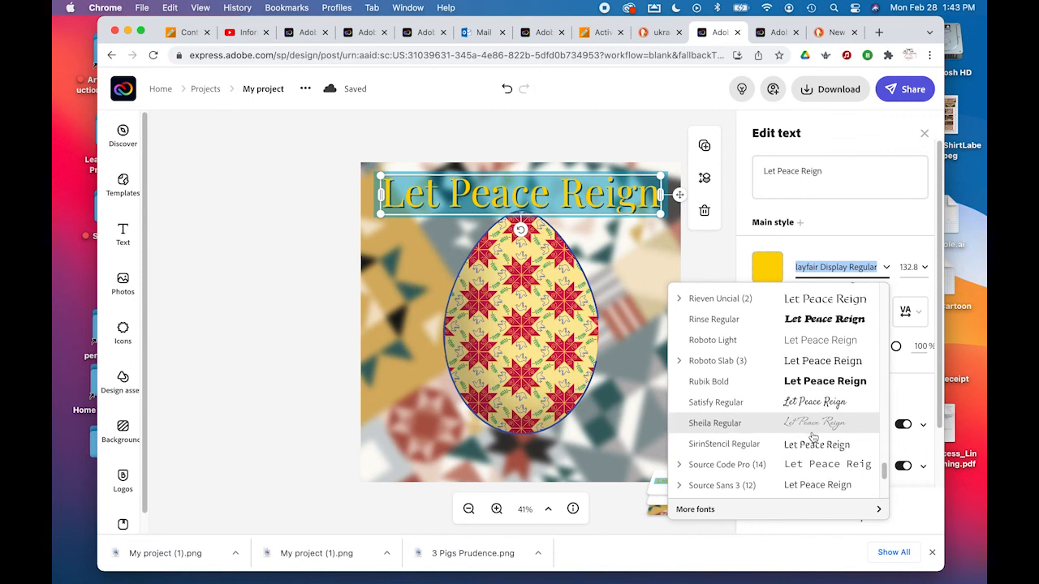
pyautogui.scroll(-3, 813, 430)
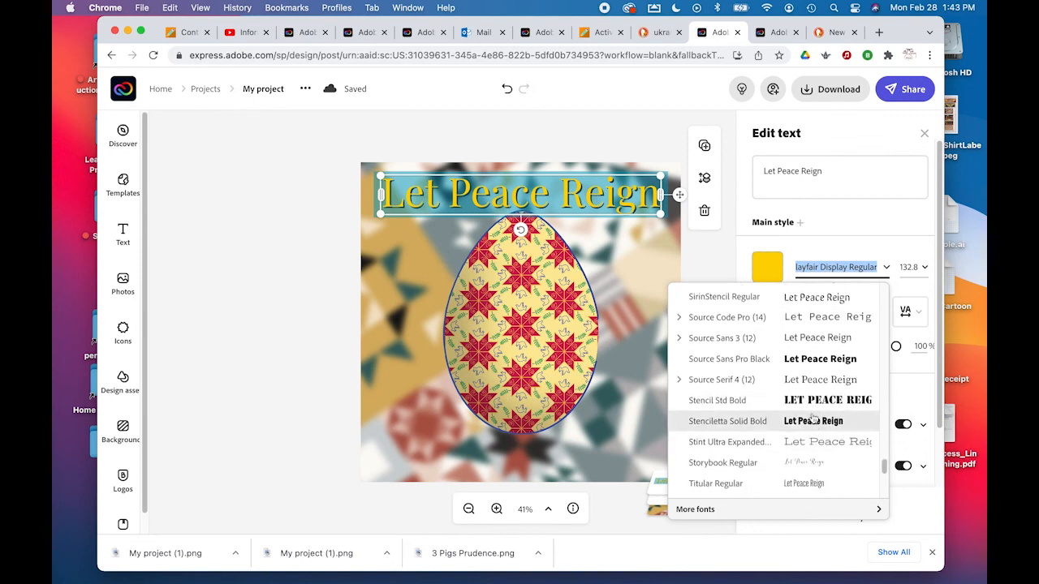
pyautogui.click(788, 358)
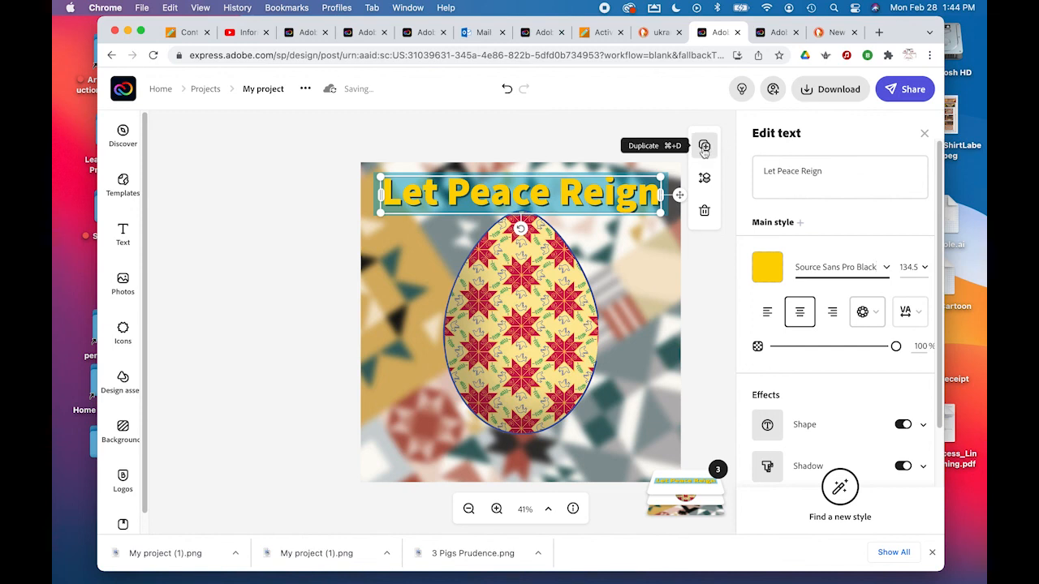
# Duplicate the "Let Peace Reign" caption and center the copy just below the egg.
pyautogui.click(704, 153)
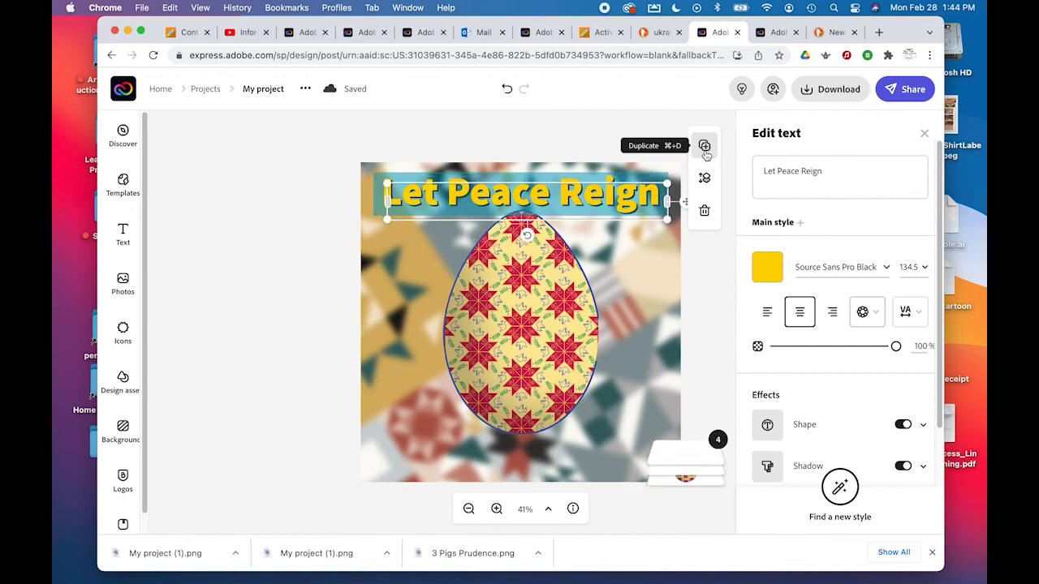
pyautogui.moveTo(526, 207); pyautogui.dragTo(529, 467)
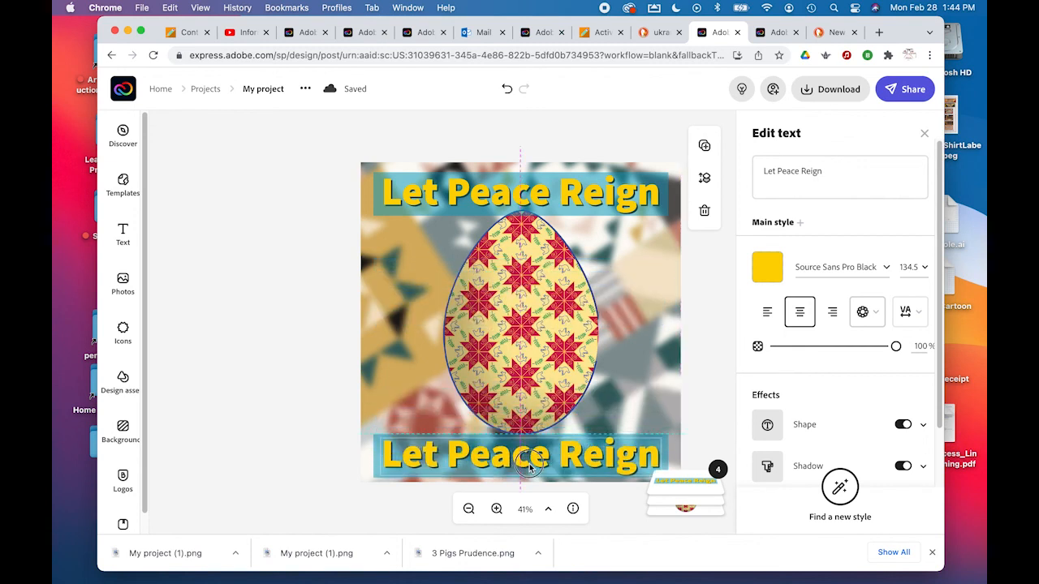
pyautogui.moveTo(529, 468); pyautogui.dragTo(528, 464)
# Replace the duplicated caption's text with "In the Ukraine!".
pyautogui.moveTo(839, 170); pyautogui.dragTo(758, 172)
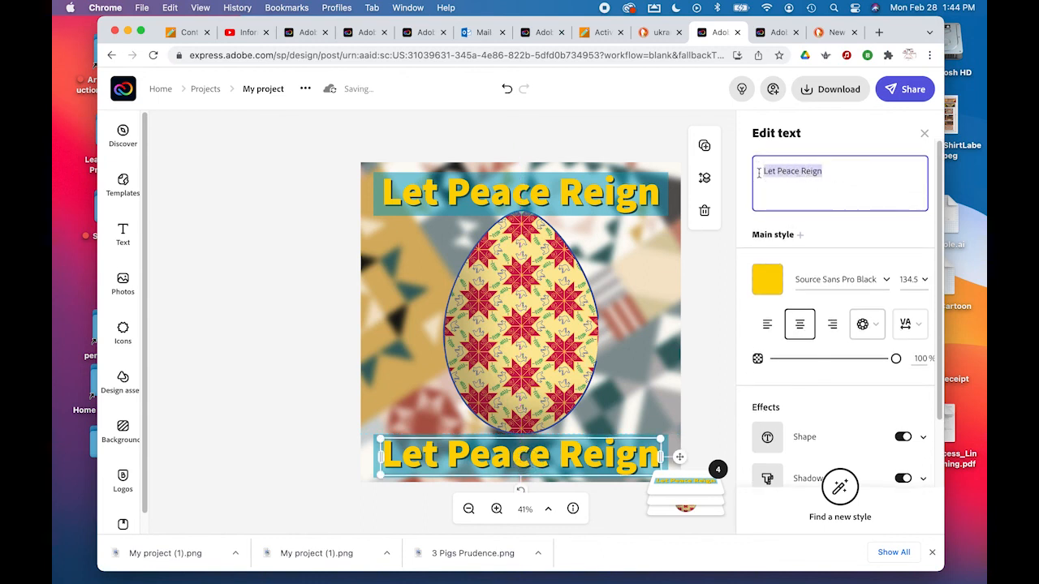
pyautogui.write('In the ')
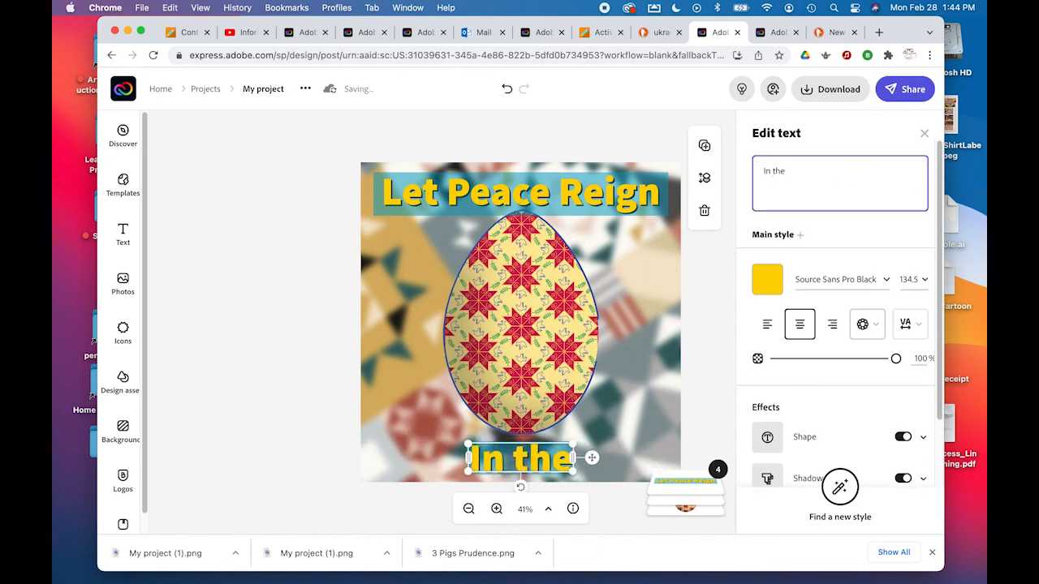
pyautogui.write('Ukrai')
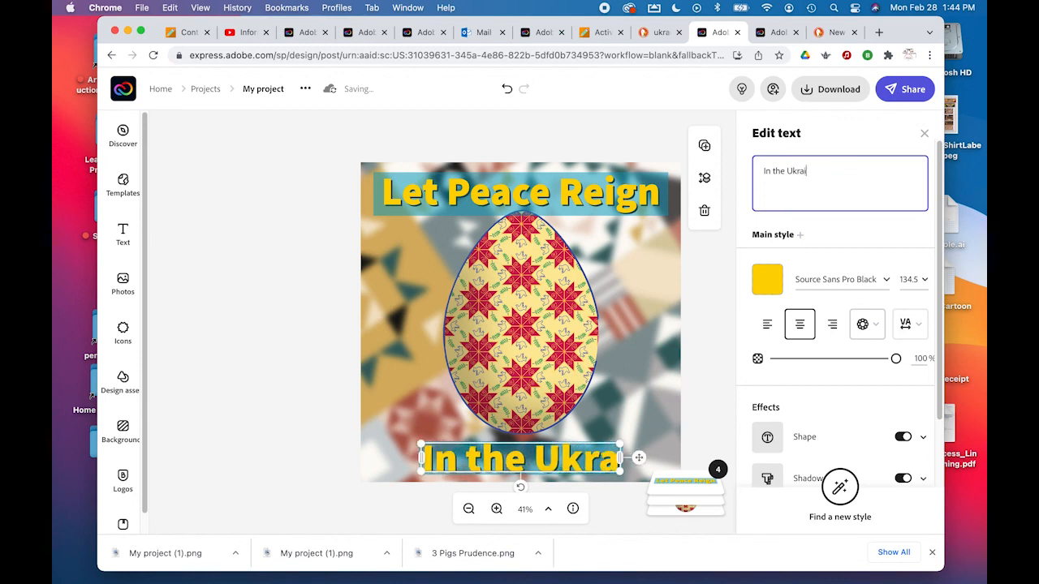
pyautogui.write('ne!')
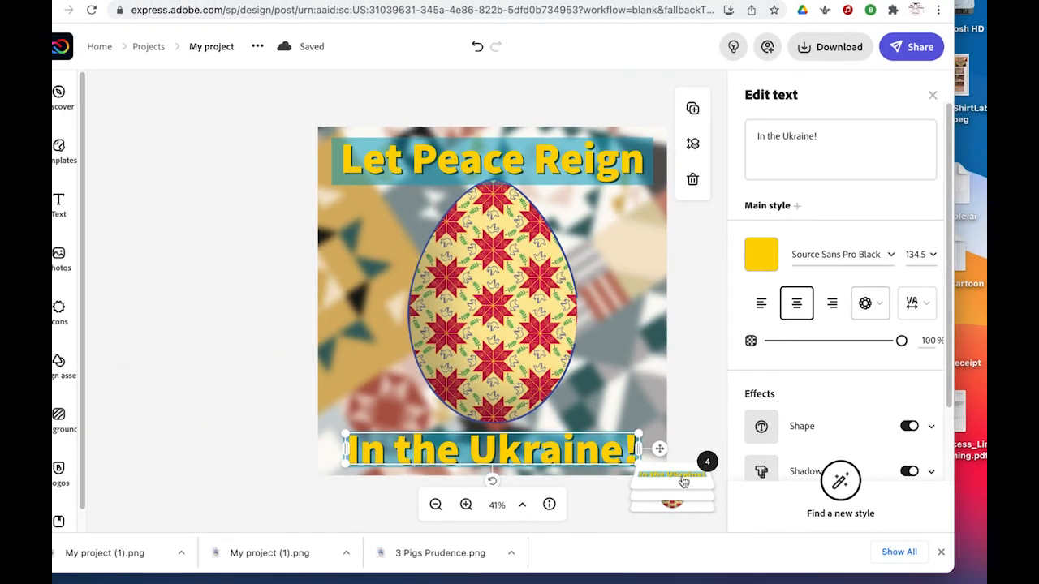
# Move the egg layer to the top of the layer stack, above both captions, and deselect everything.
pyautogui.moveTo(691, 480)
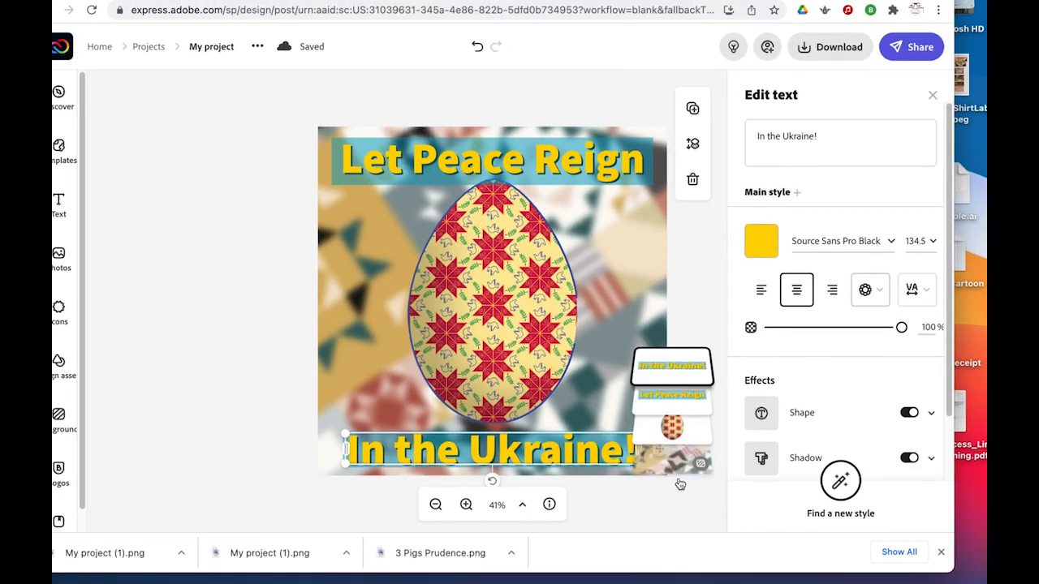
pyautogui.moveTo(678, 421); pyautogui.dragTo(661, 367)
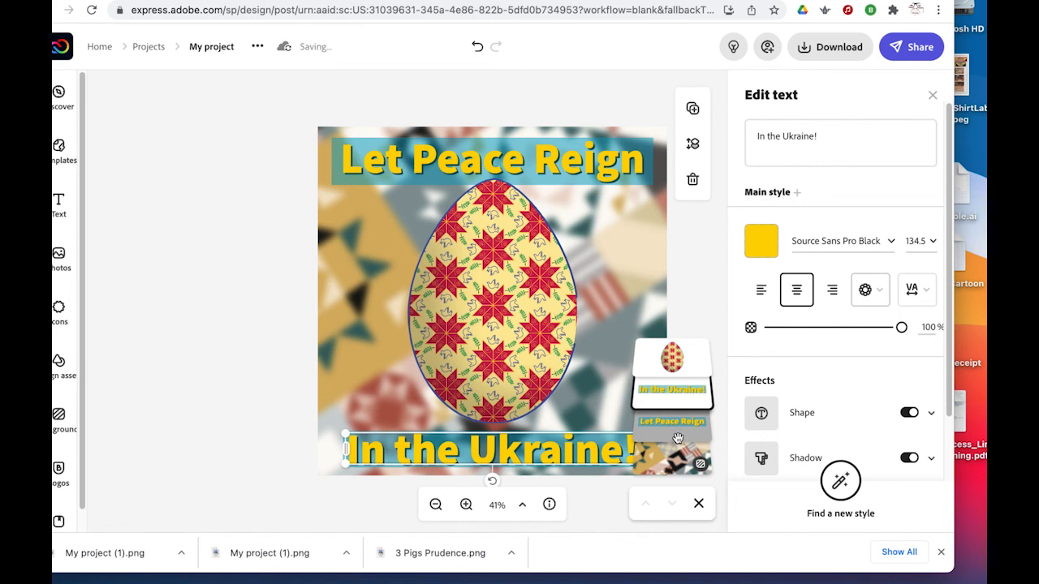
pyautogui.click(702, 308)
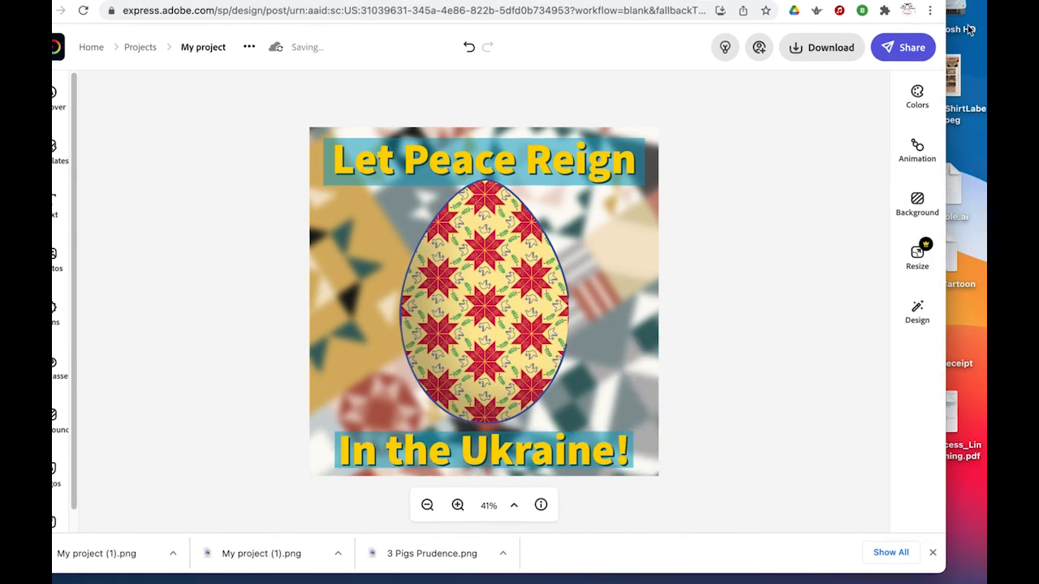
# Open the publishing options for sharing the finished post.
pyautogui.click(907, 48)
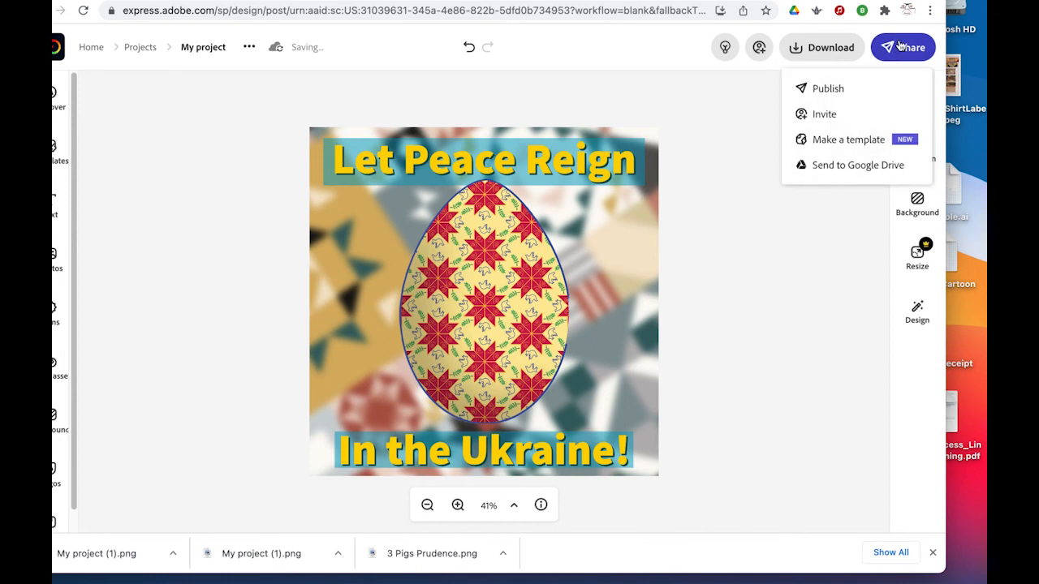
pyautogui.click(821, 89)
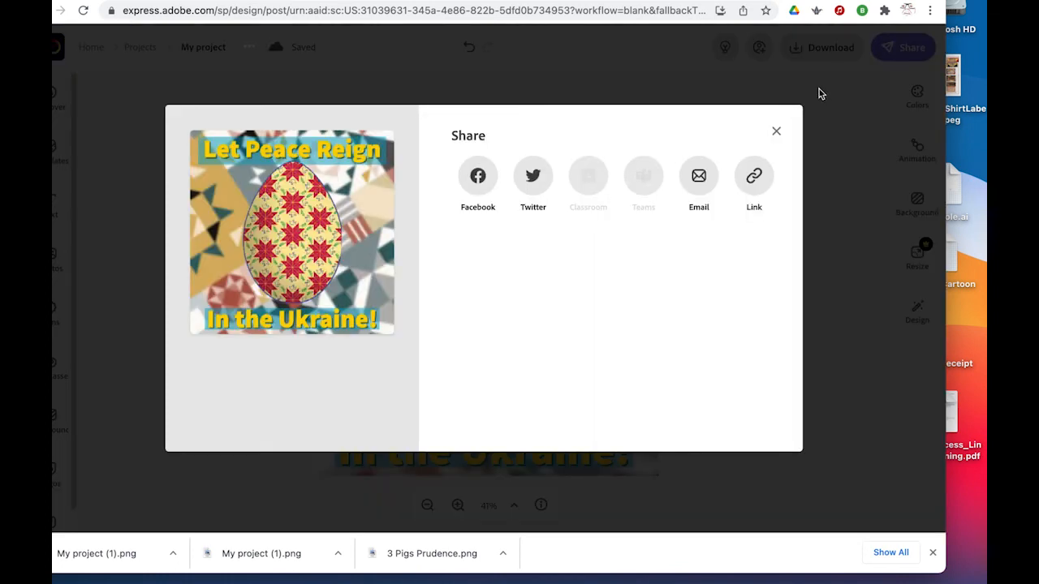
# Publish the post to a shareable link and download the design as a PNG.
pyautogui.click(754, 185)
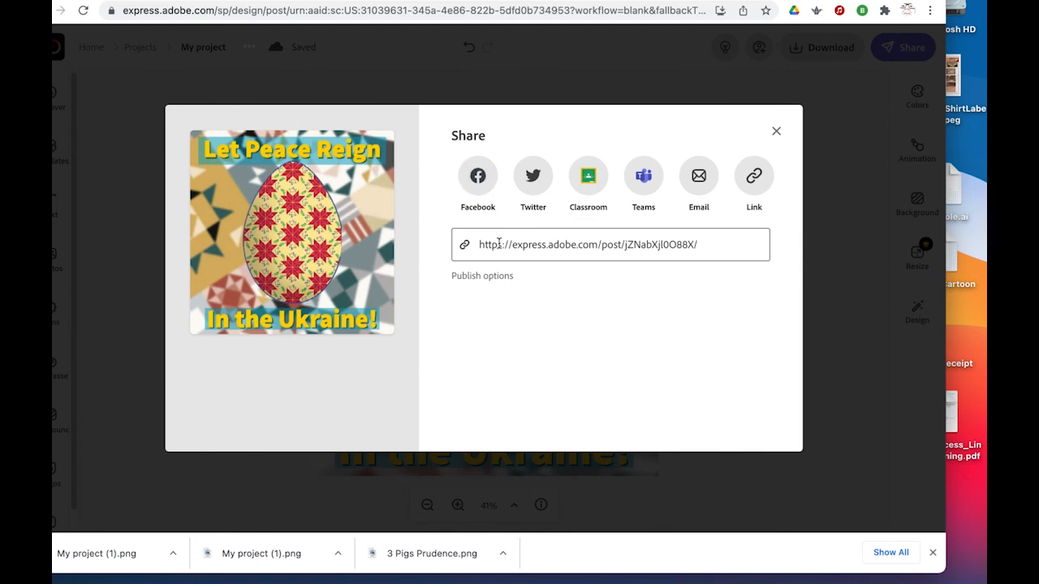
pyautogui.click(542, 252)
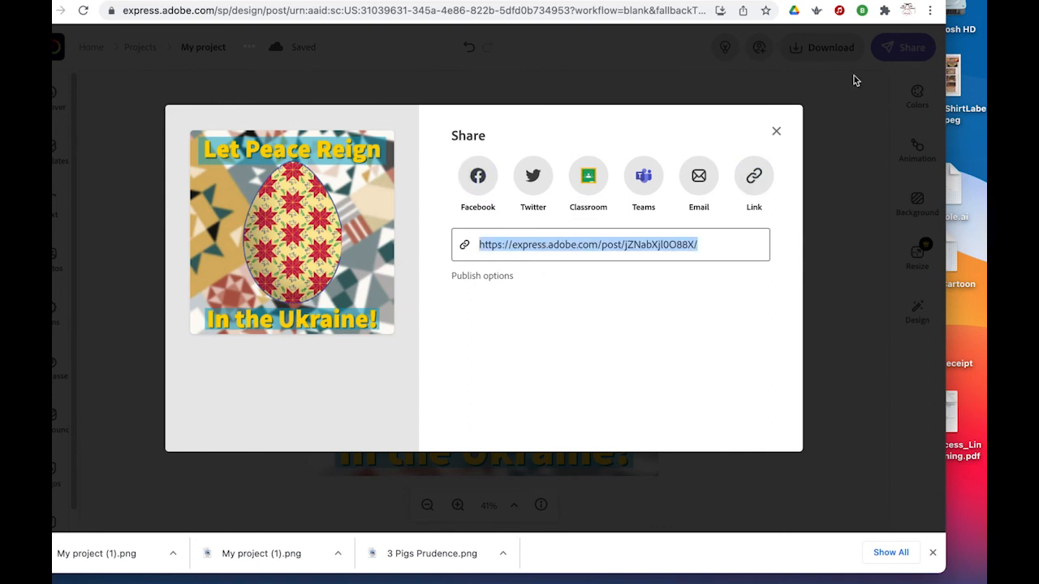
pyautogui.click(775, 131)
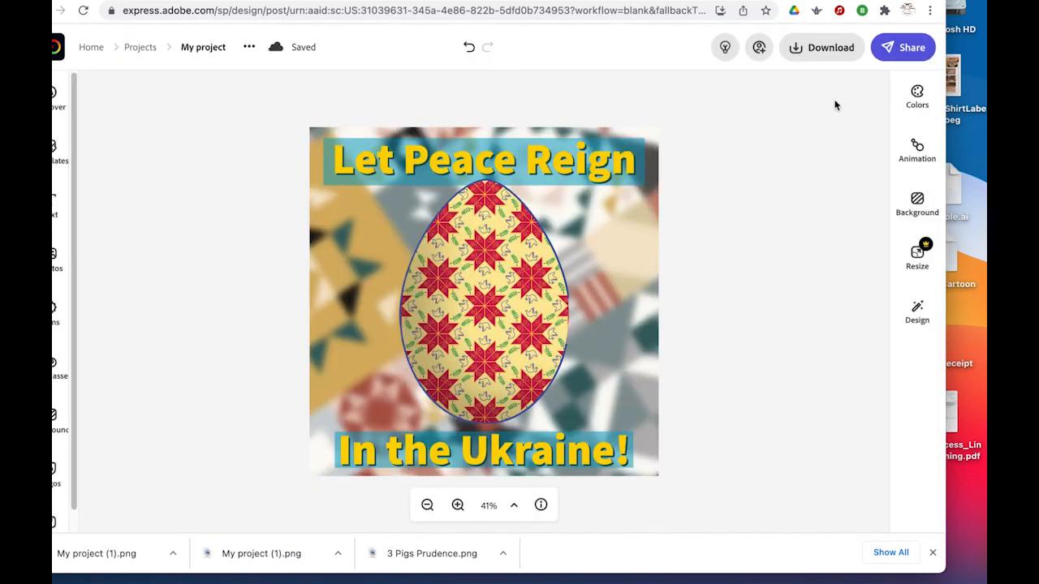
pyautogui.click(804, 51)
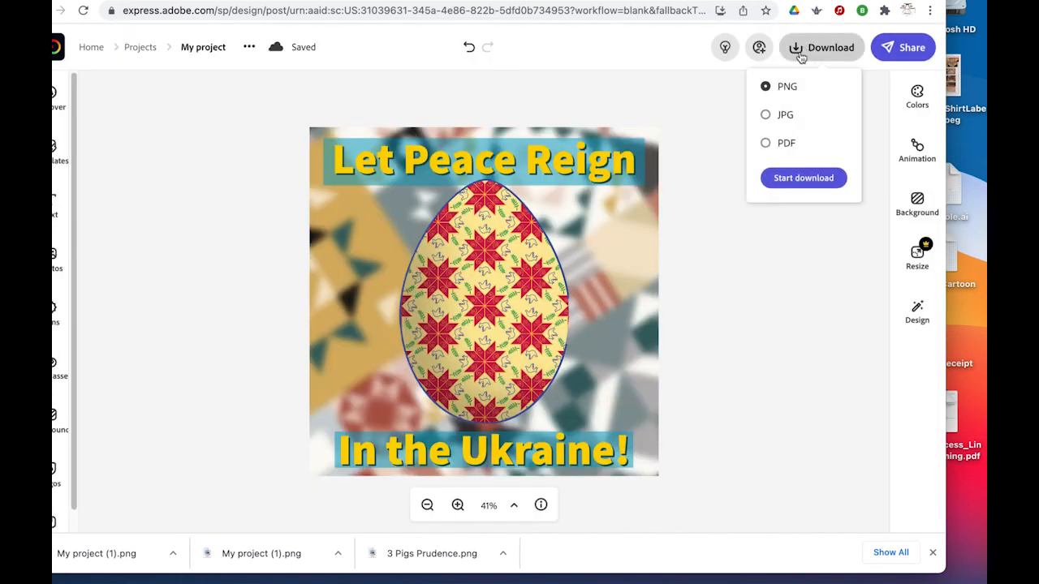
pyautogui.click(800, 180)
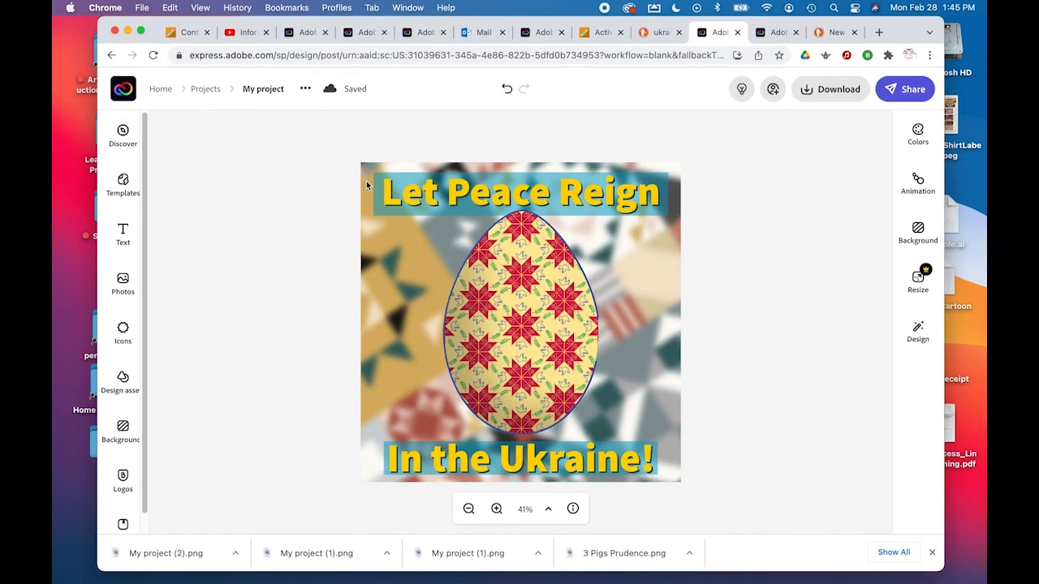
# Switch to Instagram and start a new post with My project (1).png from the Downloads folder.
pyautogui.click(833, 33)
pyautogui.click(617, 61)
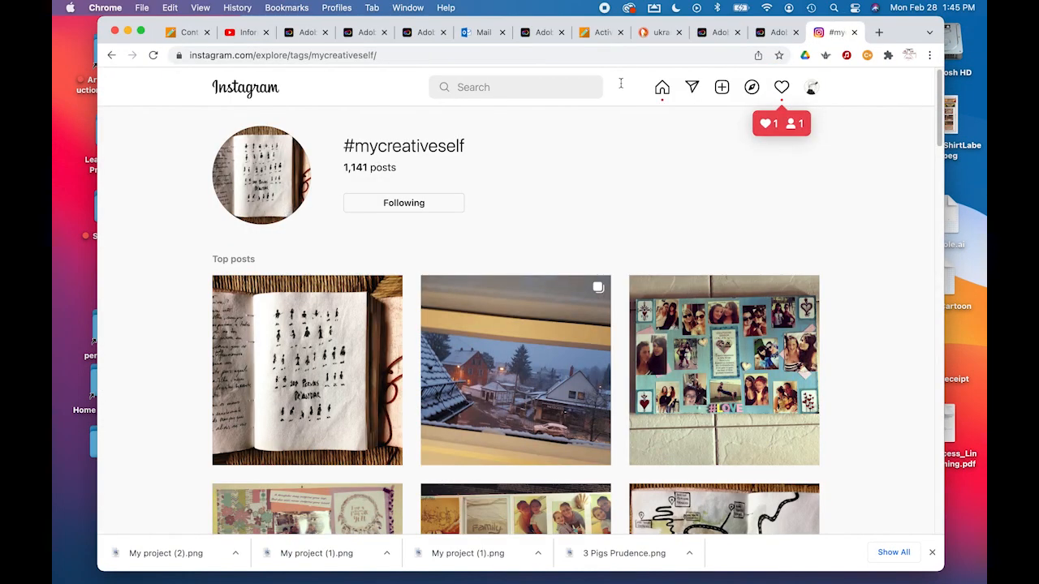
pyautogui.click(722, 87)
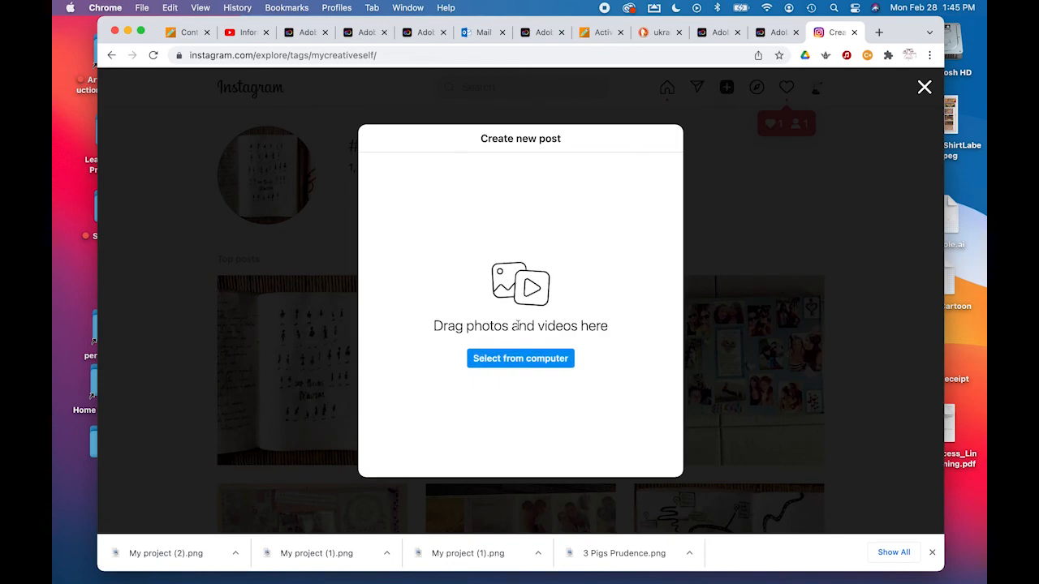
pyautogui.click(513, 360)
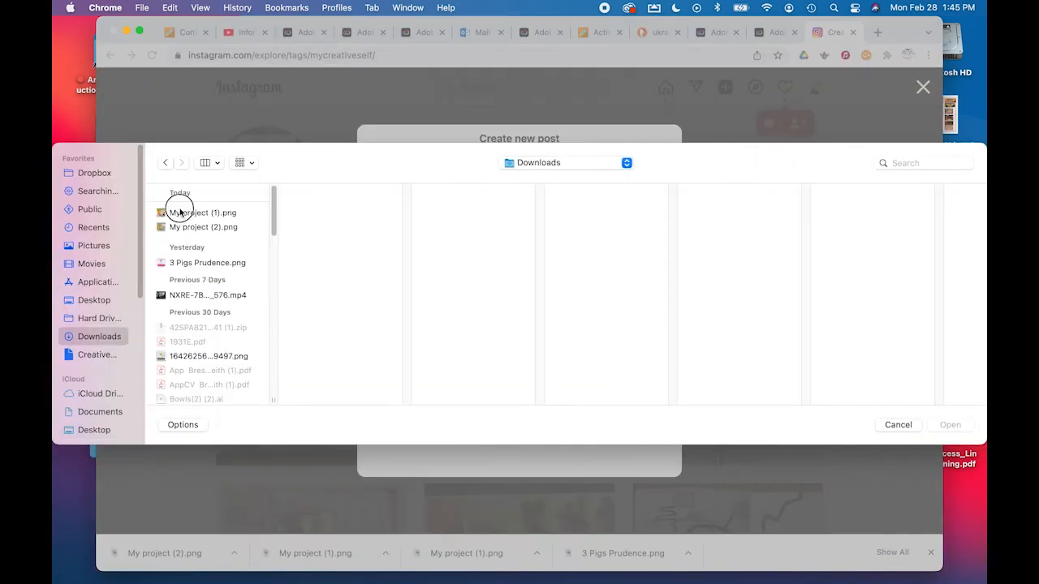
pyautogui.click(182, 209)
pyautogui.click(951, 425)
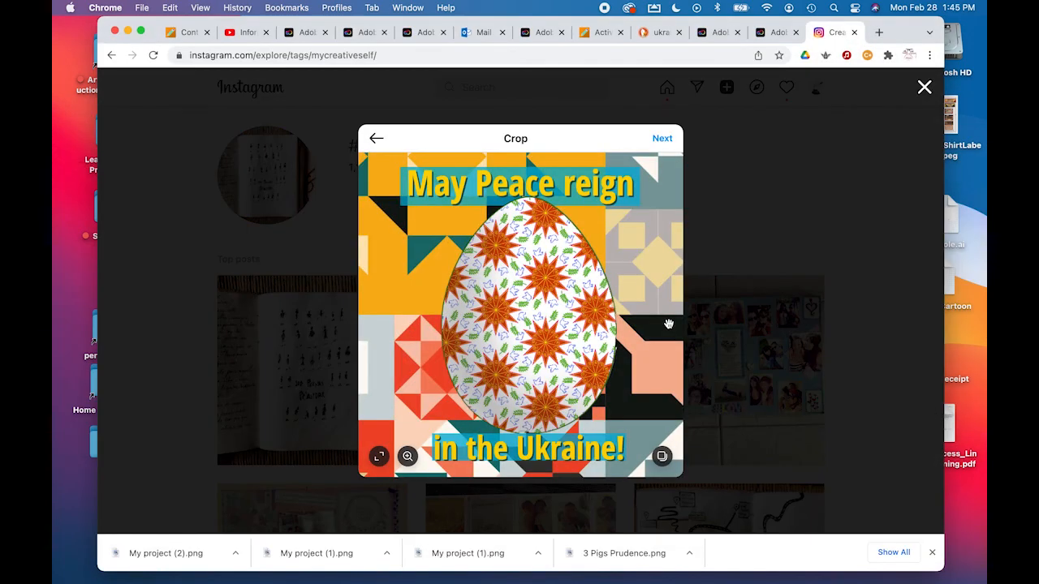
# Keep the default crop and filter and caption the post "Our thoughts are with the people of the Ukraine in their time of need.".
pyautogui.click(661, 139)
pyautogui.click(771, 139)
pyautogui.click(605, 199)
pyautogui.write('Our care with the people of the Ukraine')
pyautogui.write('houghts')
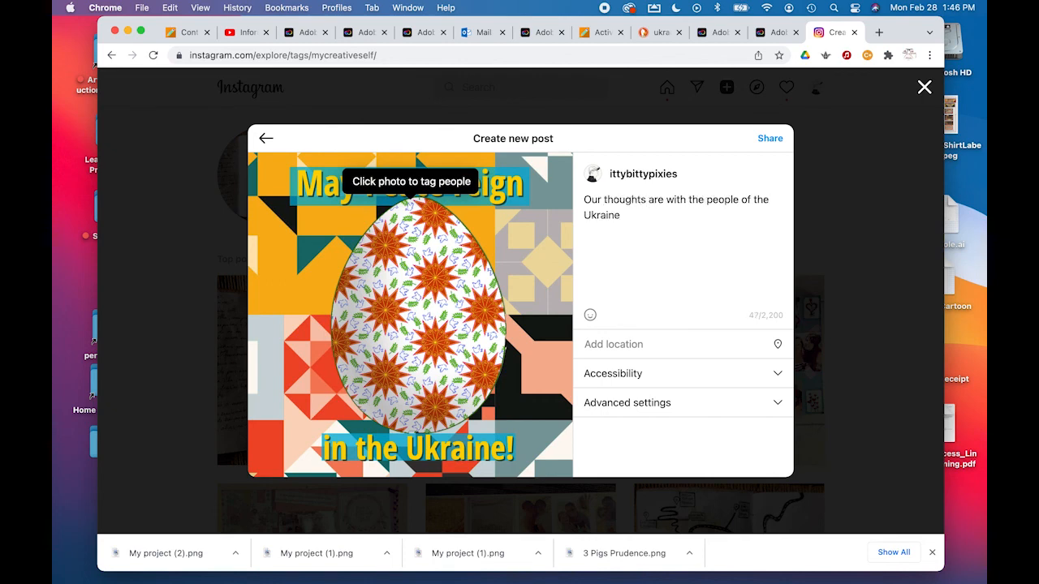
pyautogui.click(633, 218)
pyautogui.write('in their time of need. @')
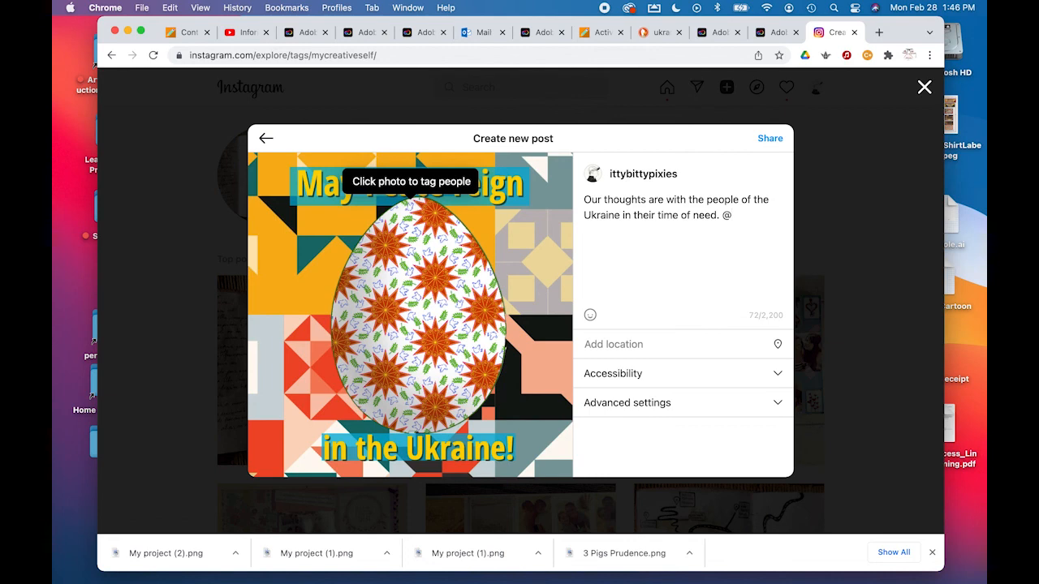
pyautogui.write('a')
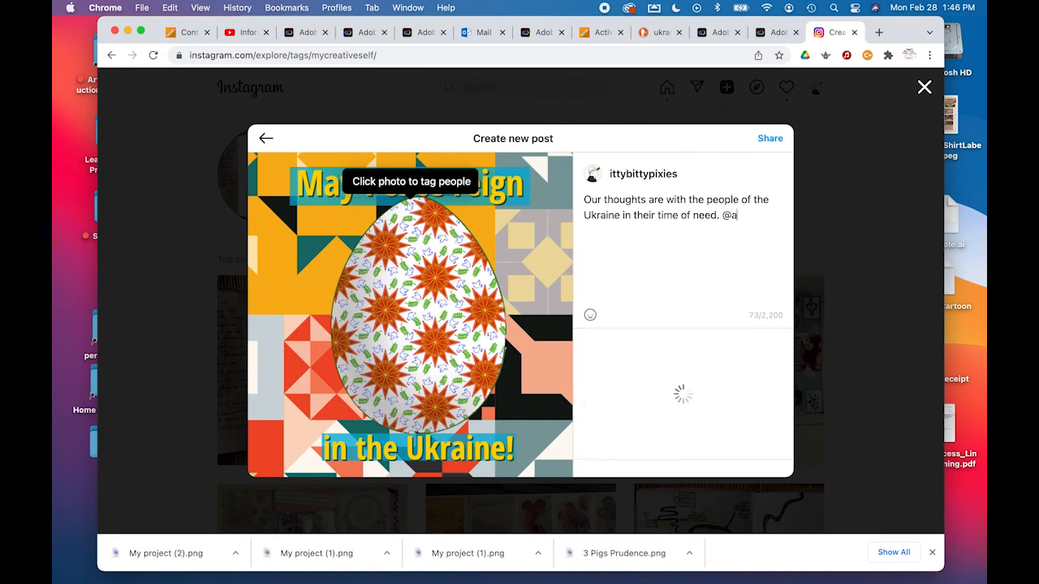
pyautogui.write('dobefored')
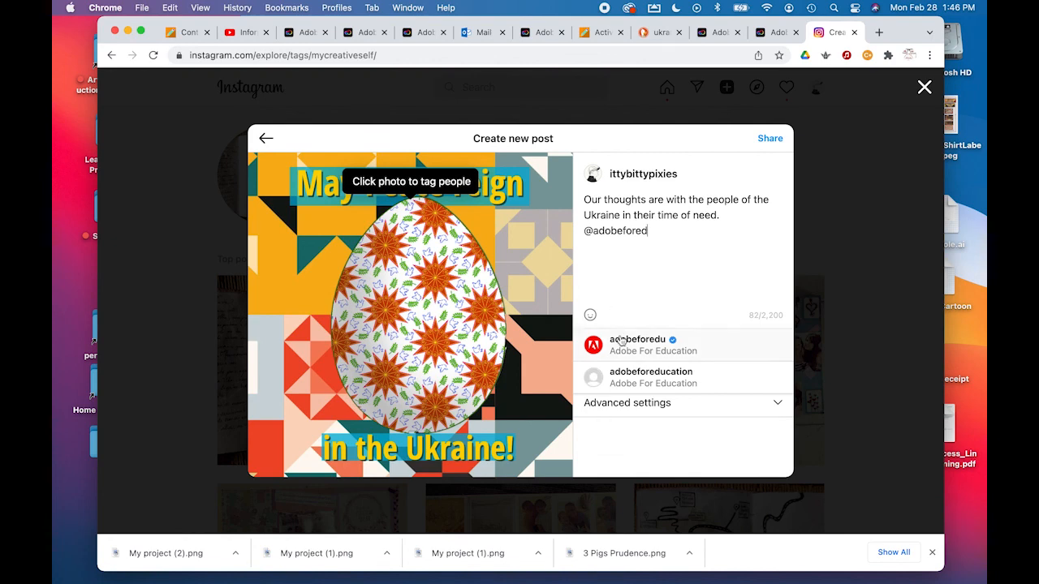
pyautogui.click(622, 342)
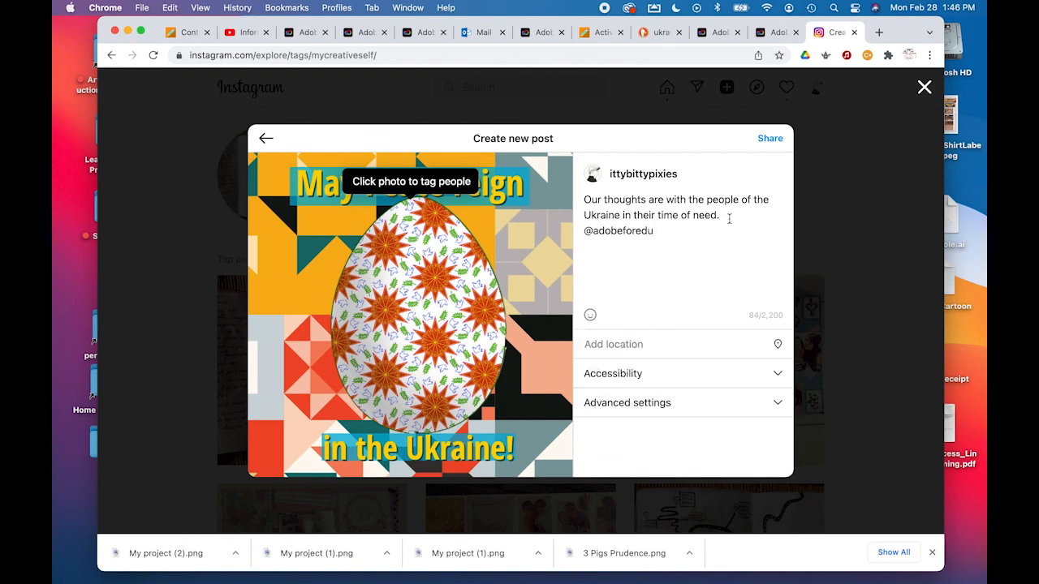
pyautogui.write('#peace #')
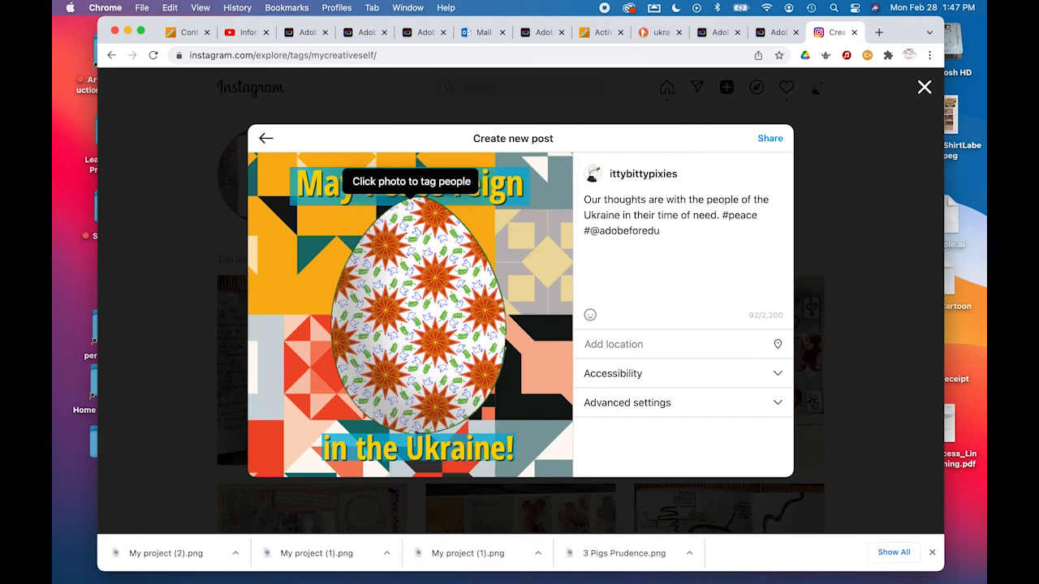
pyautogui.write('NoWar #Solidarity')
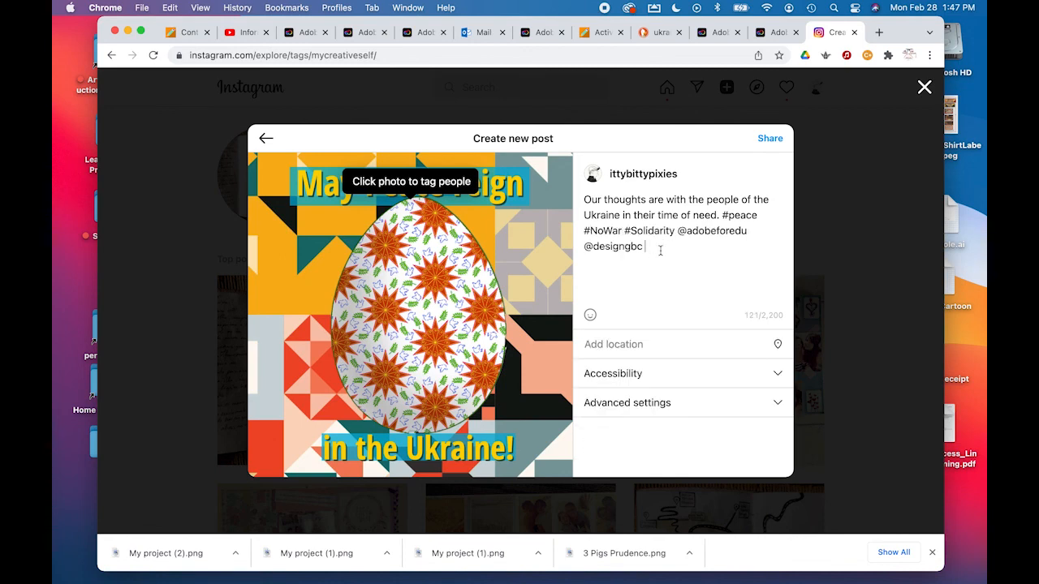
pyautogui.write('@design')
pyautogui.click(614, 341)
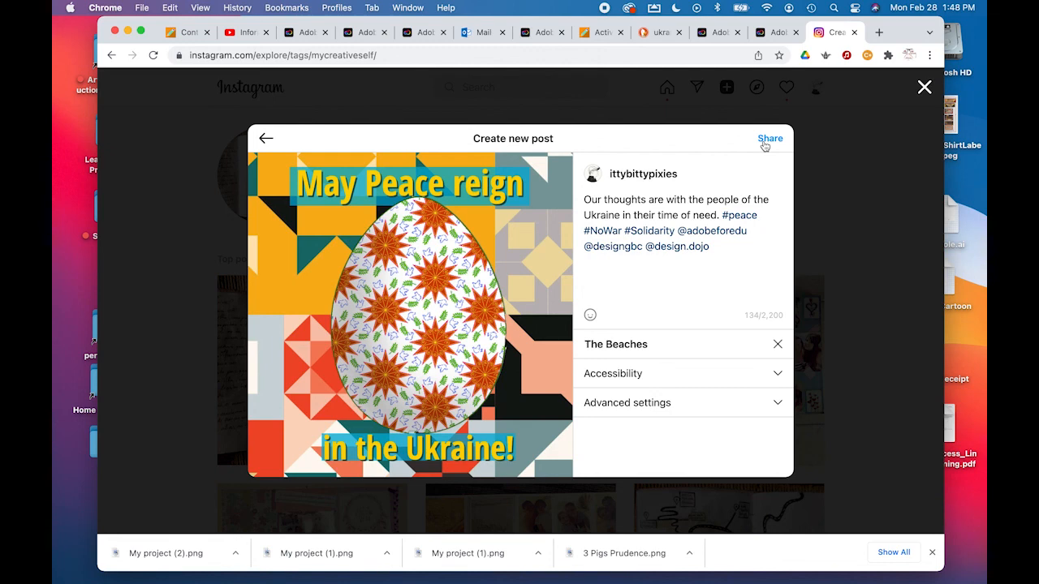
# Share the post on Instagram and check it among the posts on the account's own profile page.
pyautogui.click(767, 139)
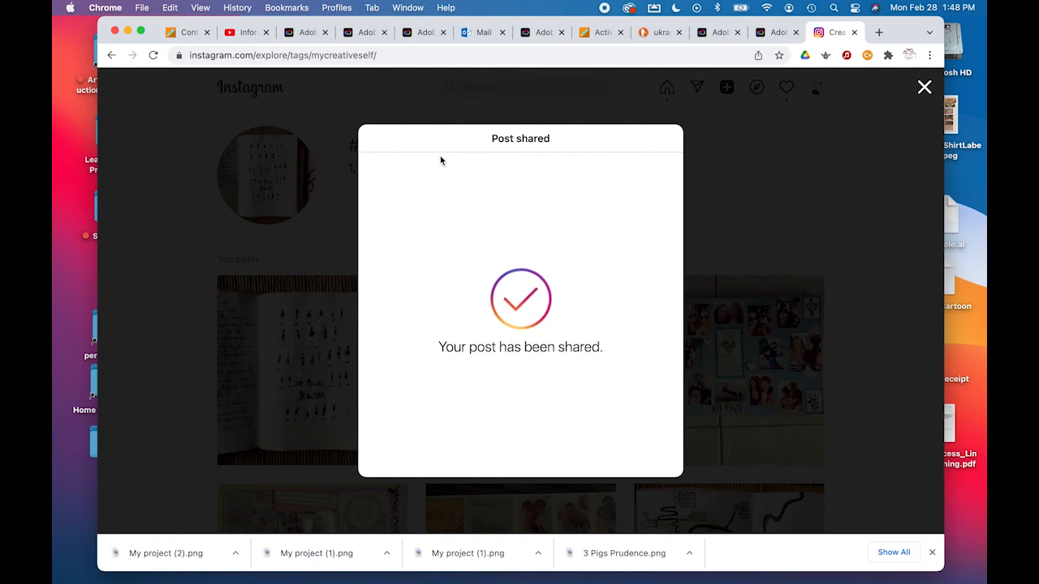
pyautogui.click(696, 215)
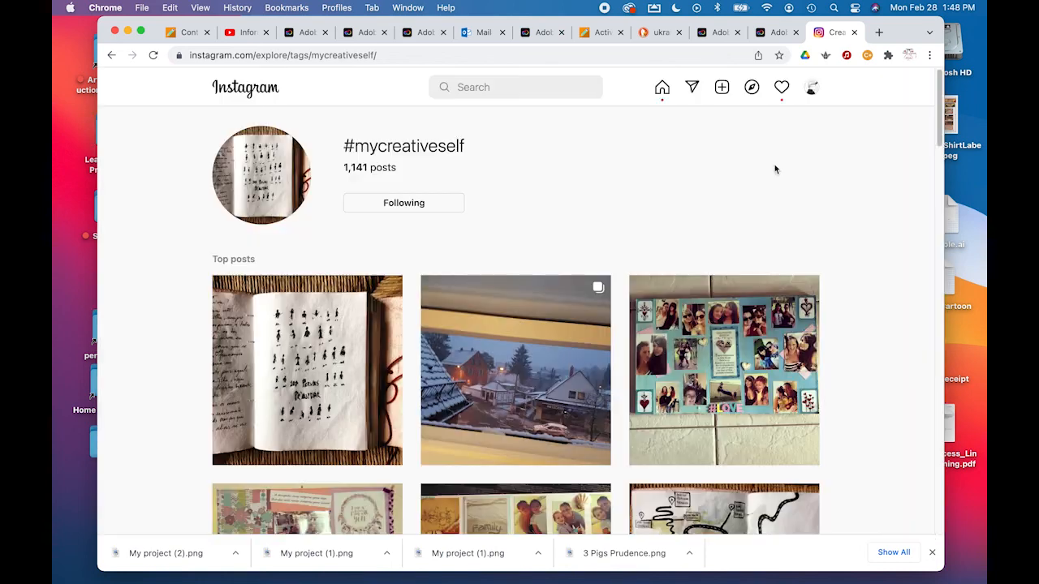
pyautogui.click(813, 89)
pyautogui.scroll(-5, 446, 144)
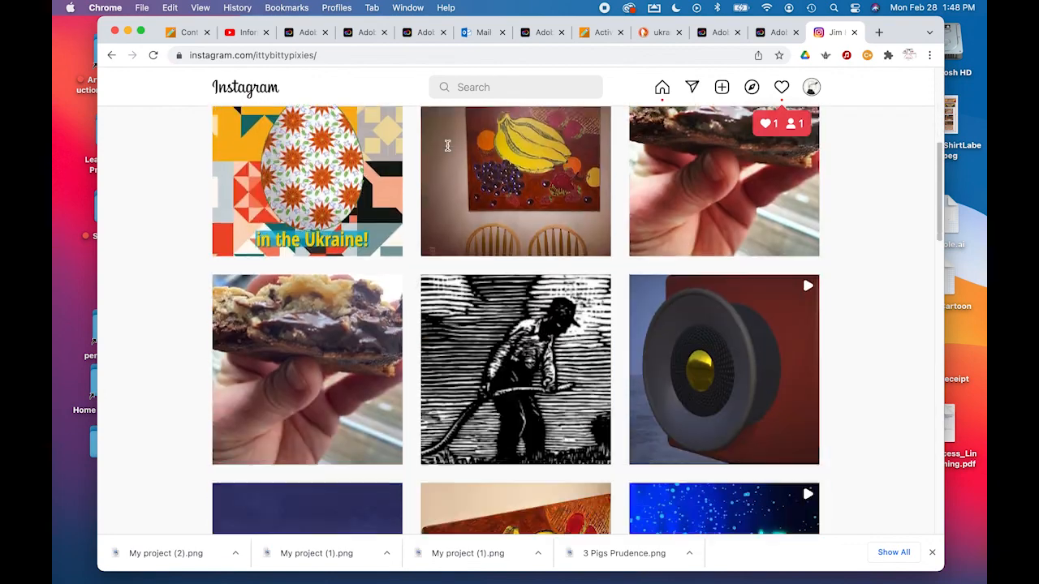
pyautogui.scroll(5, 447, 146)
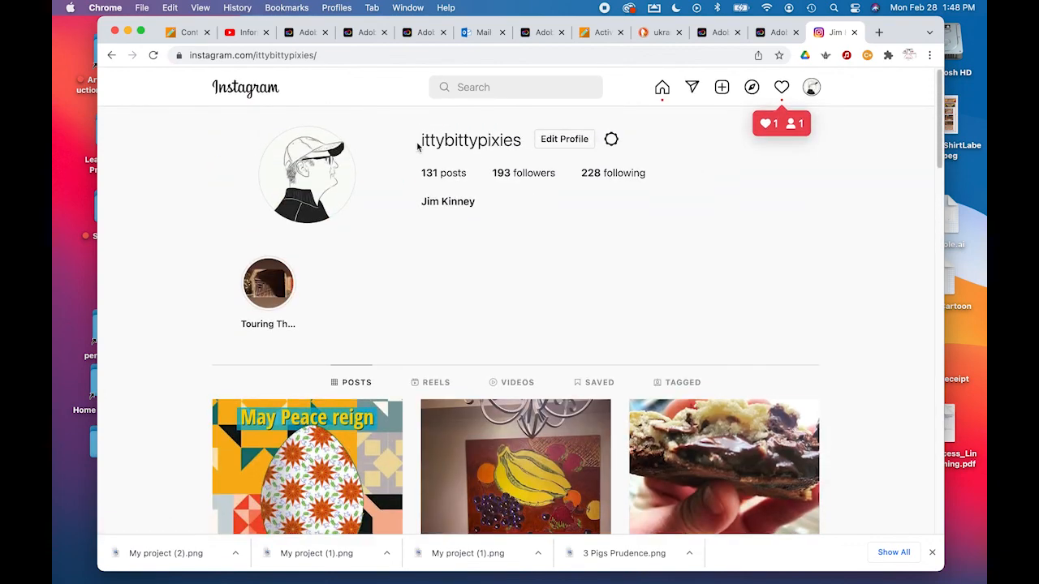